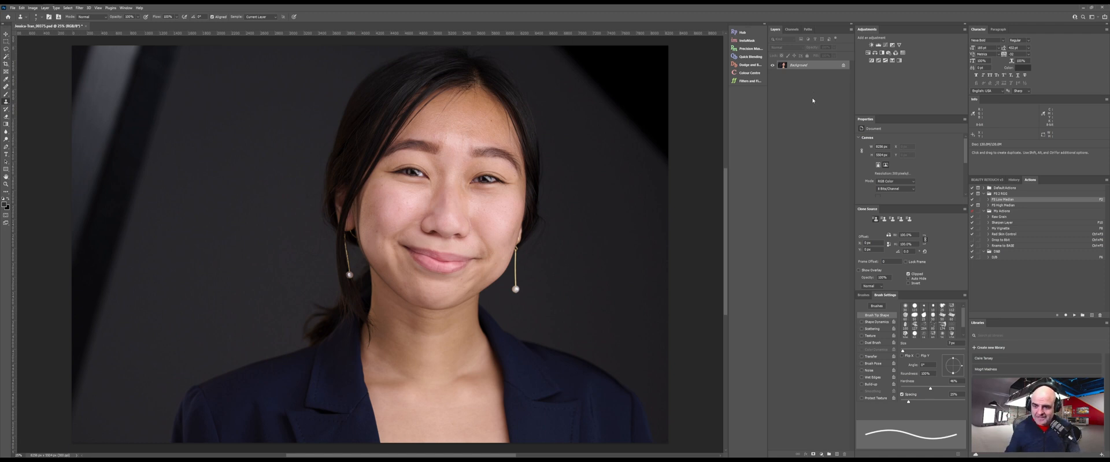
Run the Median frequency-separation actions, accepting the Median filter and Apply Image with the Low Median layer and Subtract blending.
key(F2)
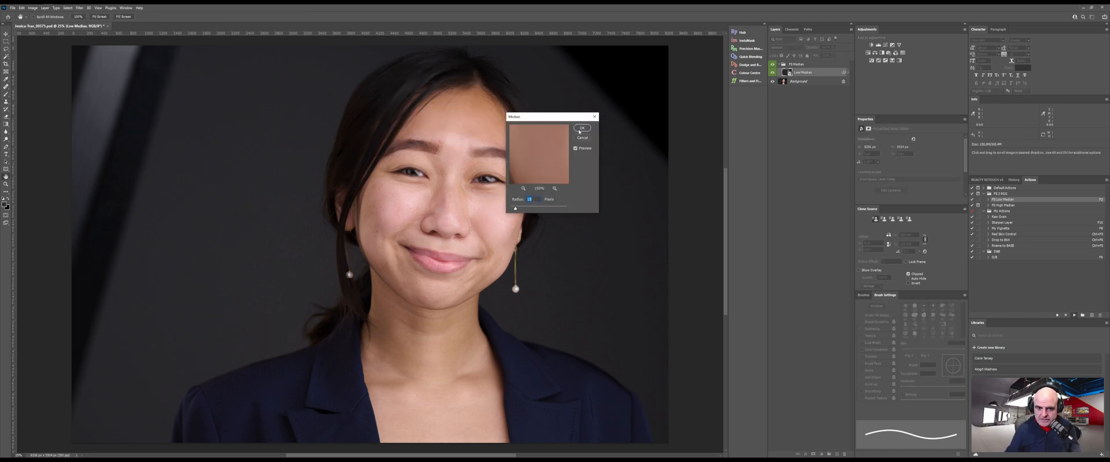
click(581, 129)
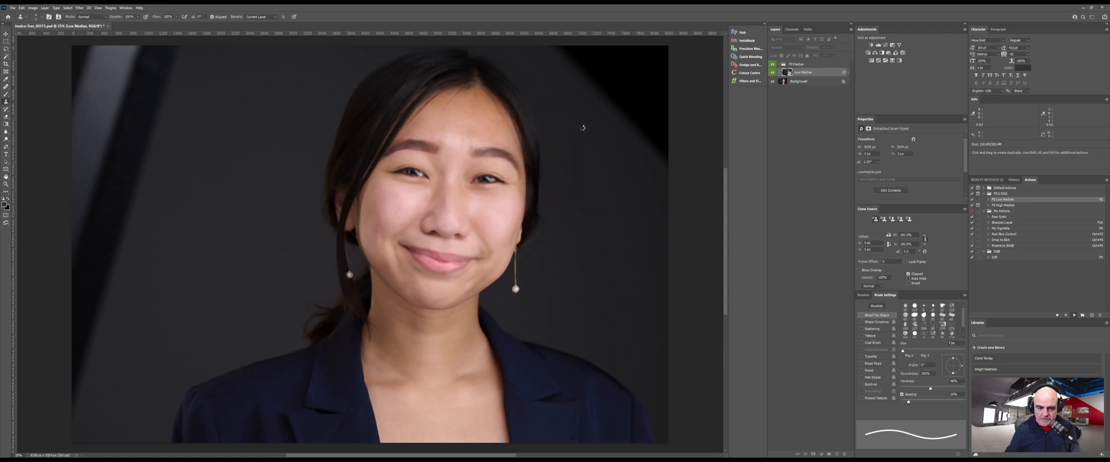
click(583, 128)
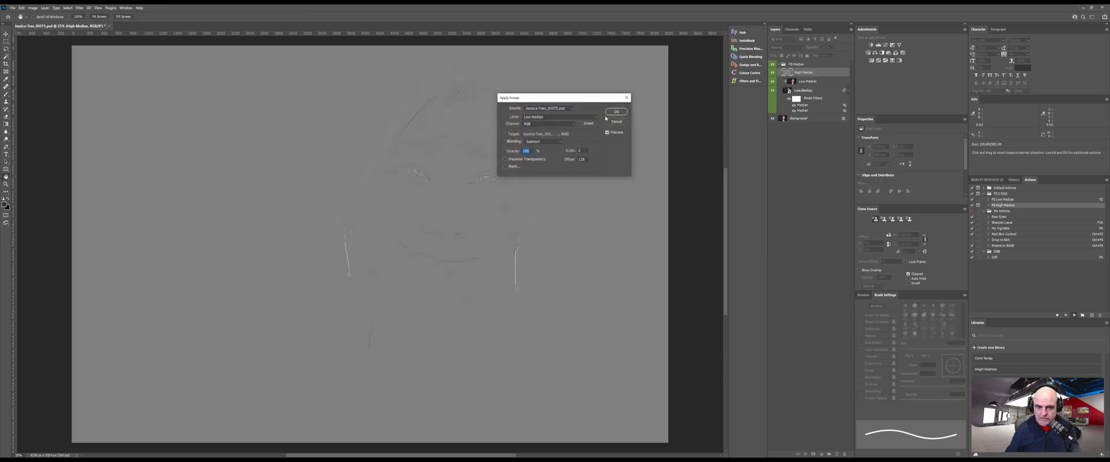
click(616, 112)
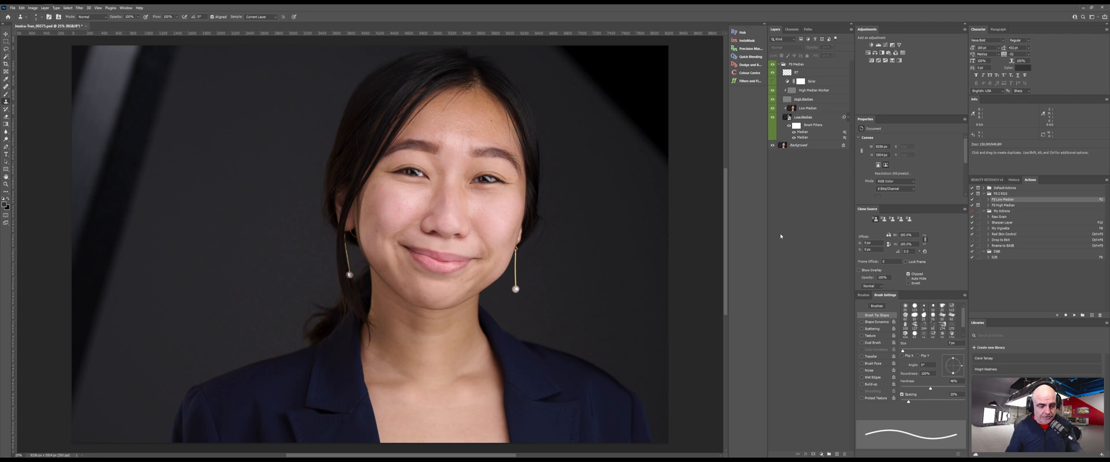
Blend away the background's light streaks and dark corner on the Low Median layer with the Mixer Brush, checking evenness through the solar curve.
click(793, 110)
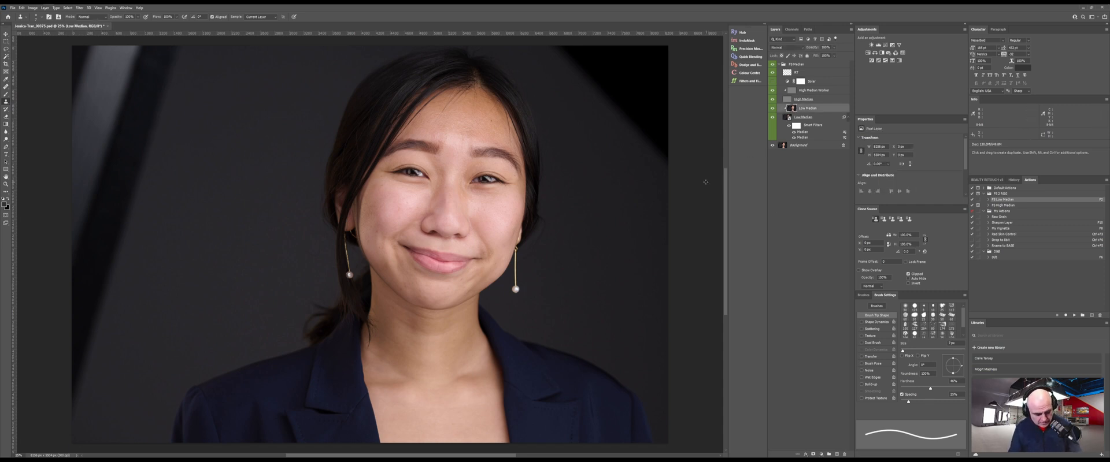
key(b)
drag(643, 218, 680, 219)
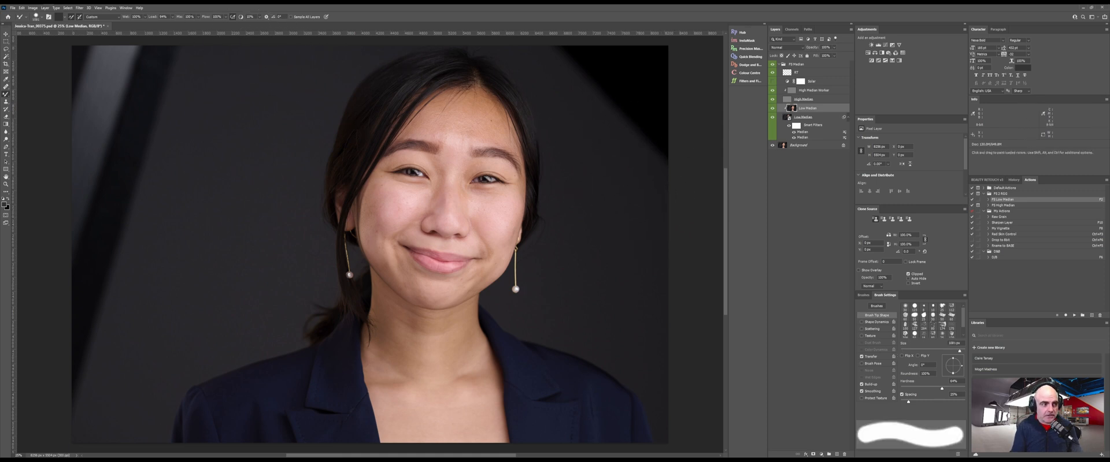
drag(632, 228, 668, 116)
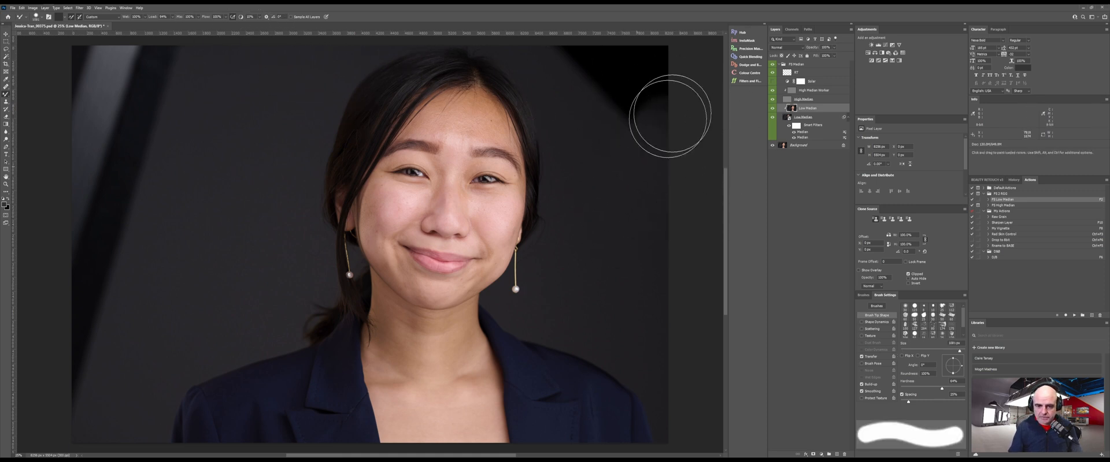
mouse_move(633, 179)
mouse_down()
mouse_move(688, 57)
mouse_move(629, 135)
mouse_move(612, 130)
mouse_move(699, 36)
mouse_move(592, 137)
mouse_move(573, 30)
mouse_move(573, 69)
mouse_move(590, 90)
mouse_move(588, 57)
mouse_move(672, 14)
mouse_up()
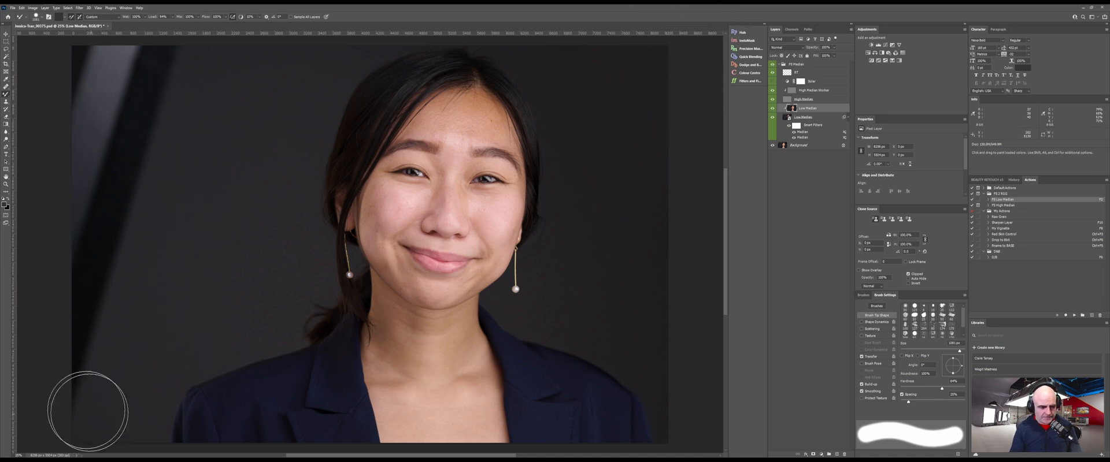
mouse_move(50, 313)
mouse_down()
mouse_move(125, 319)
mouse_move(49, 270)
mouse_move(54, 247)
mouse_move(171, 258)
mouse_move(152, 222)
mouse_move(62, 203)
mouse_move(90, 249)
mouse_move(105, 244)
mouse_move(39, 211)
mouse_move(167, 226)
mouse_move(72, 169)
mouse_move(143, 186)
mouse_move(97, 185)
mouse_move(75, 146)
mouse_move(142, 156)
mouse_move(75, 110)
mouse_move(181, 146)
mouse_move(52, 96)
mouse_move(172, 130)
mouse_move(51, 71)
mouse_move(194, 97)
mouse_move(61, 52)
mouse_move(197, 75)
mouse_move(75, 49)
mouse_move(201, 66)
mouse_move(60, 57)
mouse_move(140, 75)
mouse_up()
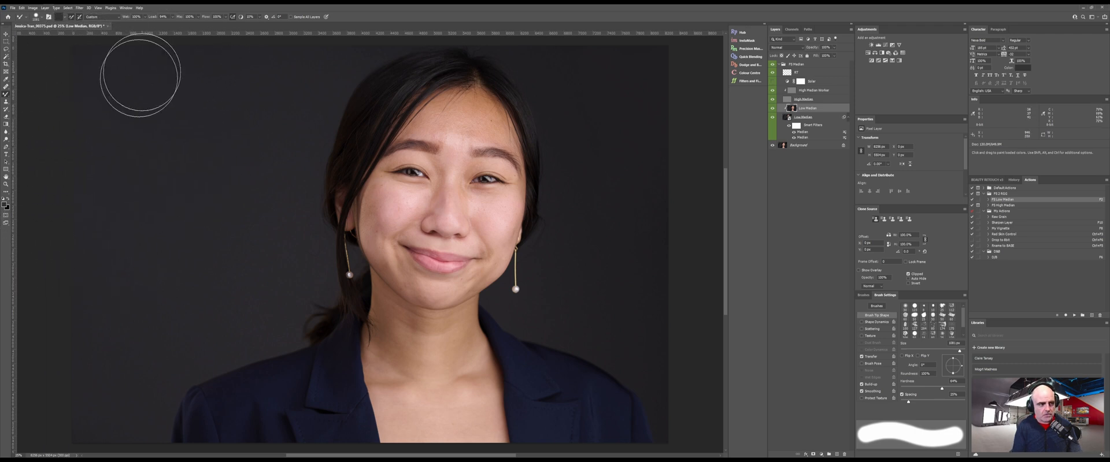
click(773, 81)
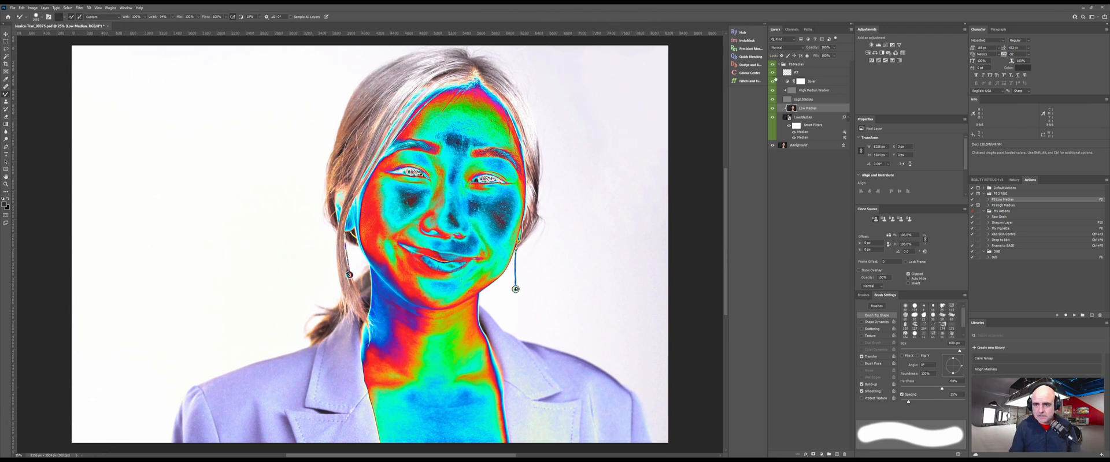
click(773, 82)
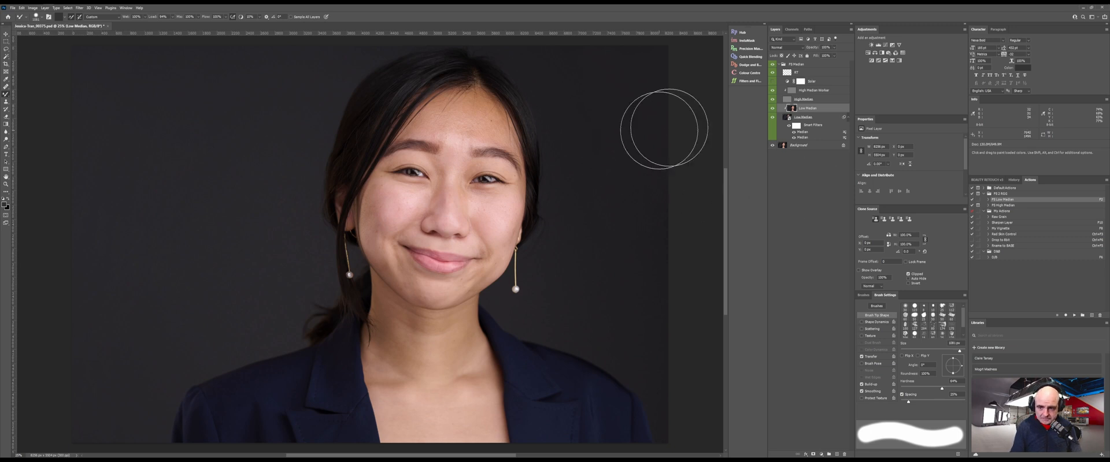
On the High Median worker layer, begin cleaning spots from the image-left cheek with the Clone Stamp.
click(792, 91)
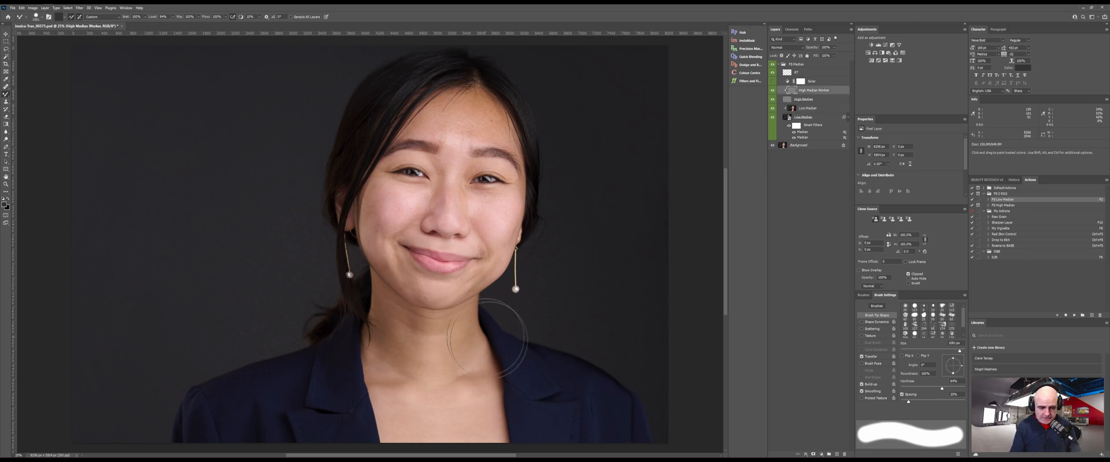
key(ctrl+space)
mouse_move(393, 215)
mouse_down()
mouse_move(501, 152)
mouse_move(593, 160)
mouse_up()
key(space)
key(s)
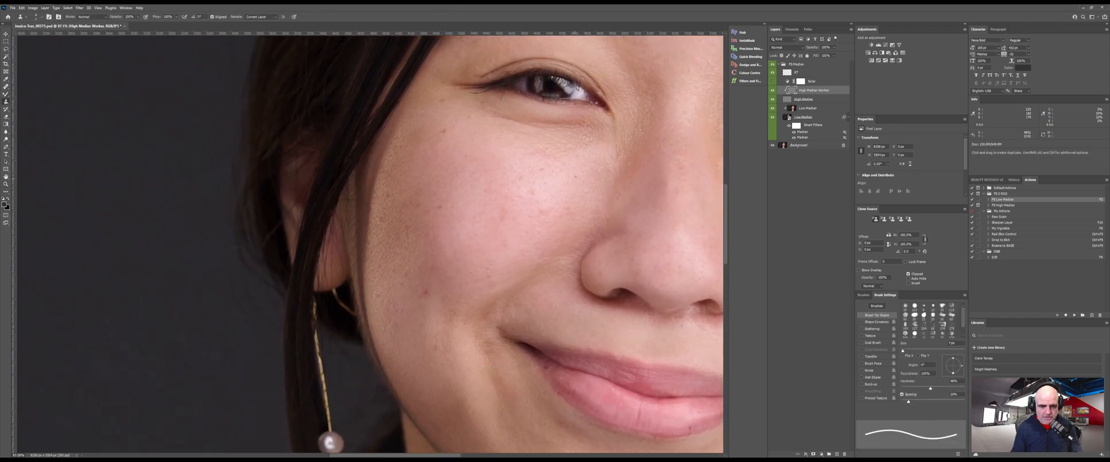
drag(541, 207, 551, 185)
drag(460, 200, 466, 191)
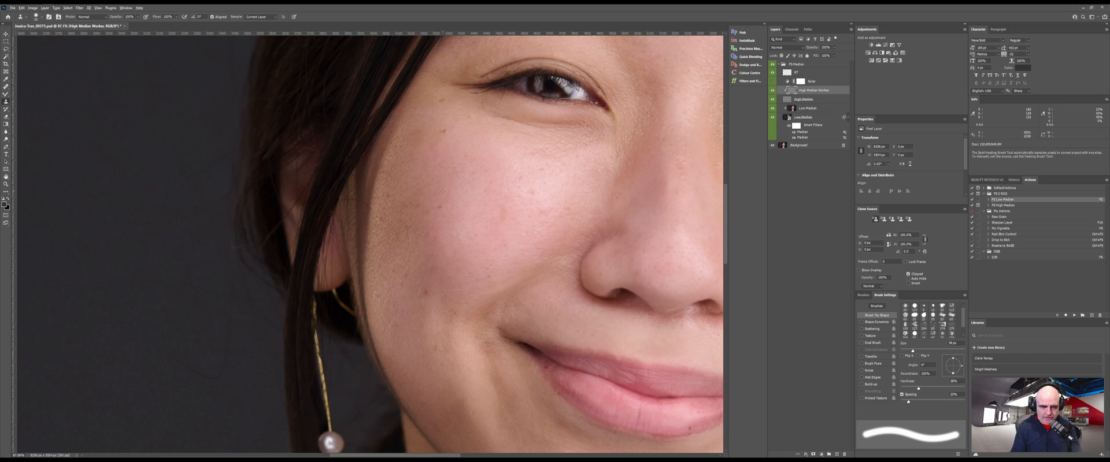
Clone clean skin texture over the small spots in the middle of the image-left cheek, beneath the eye.
alt+click(440, 208)
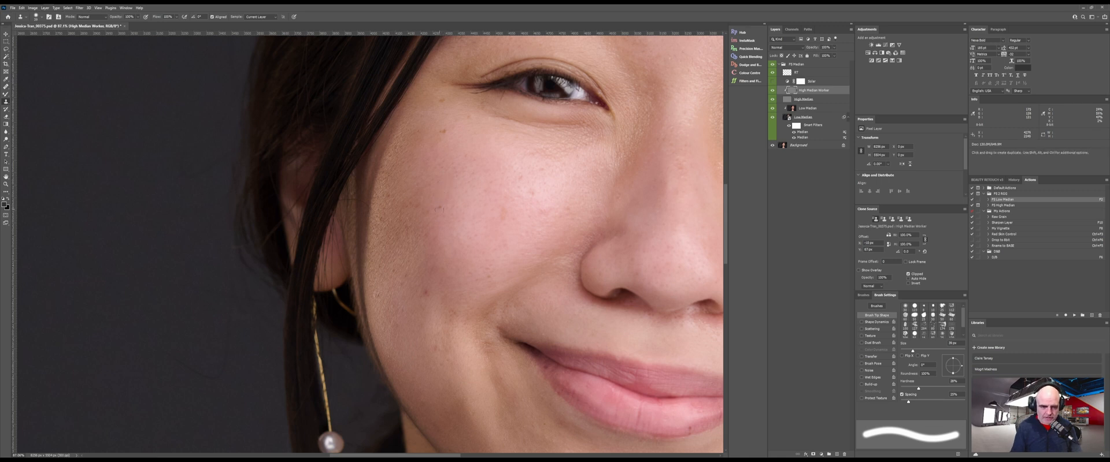
alt+click(503, 199)
click(504, 215)
alt+click(547, 187)
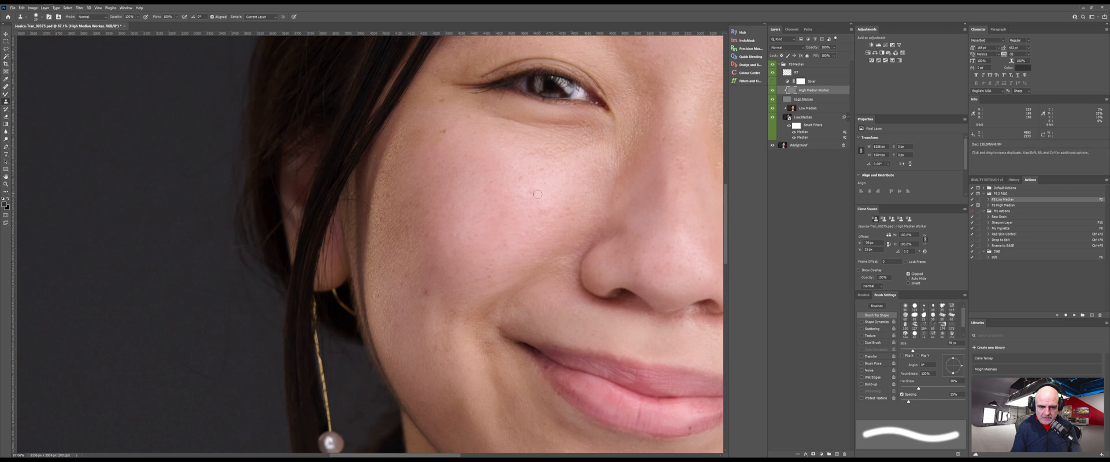
drag(533, 192, 542, 169)
alt+click(521, 159)
alt+click(543, 207)
click(548, 201)
alt+click(567, 206)
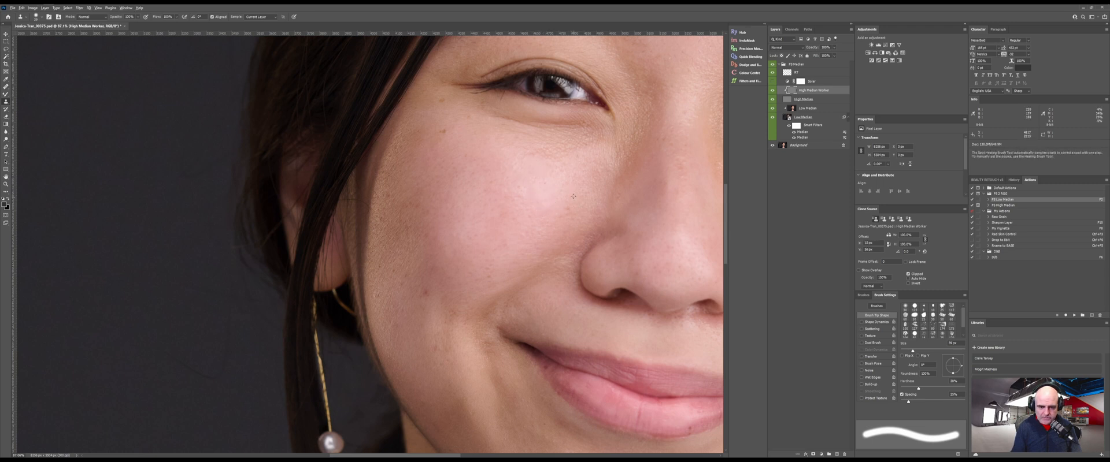
click(562, 217)
Clone out the dark spots on the lower, outer part of the image-left cheek.
alt+click(423, 277)
click(427, 294)
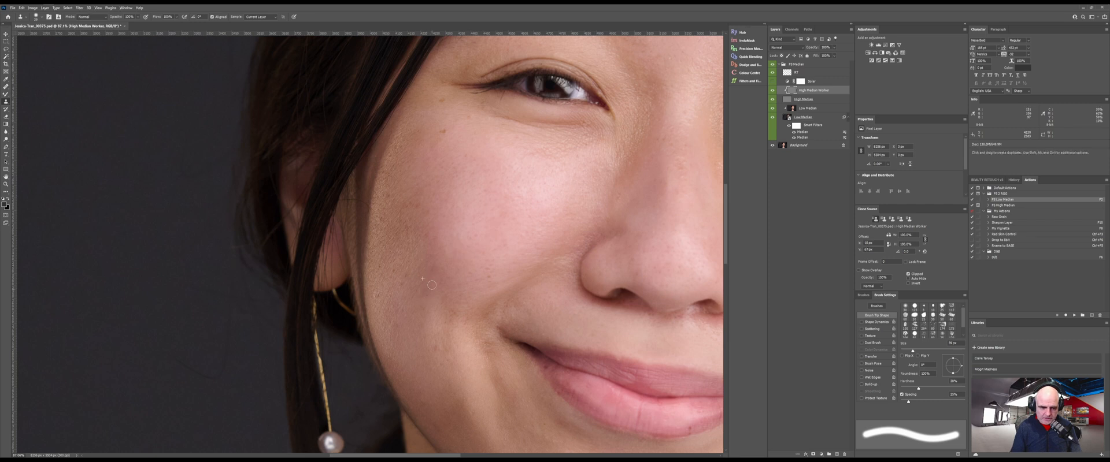
alt+click(410, 264)
click(406, 277)
click(378, 297)
alt+click(381, 279)
click(376, 291)
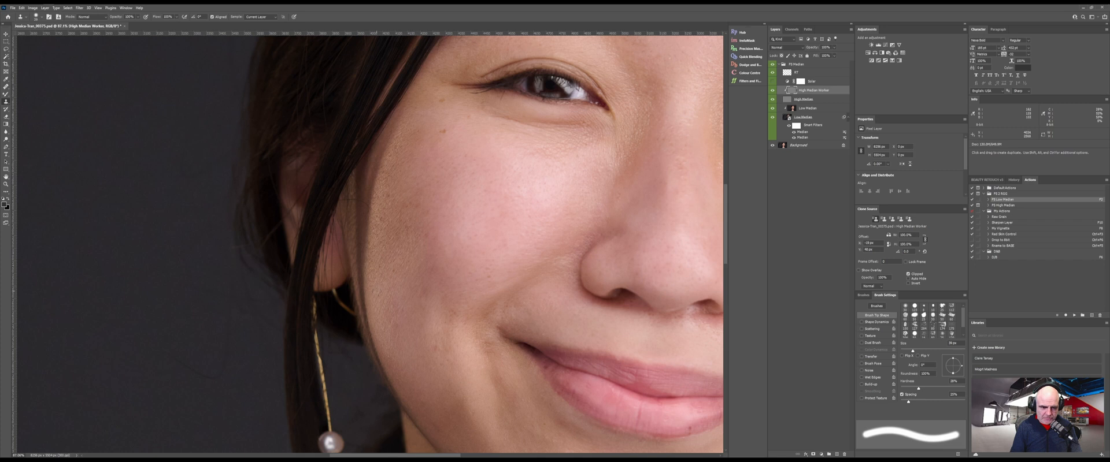
alt+click(374, 276)
click(379, 266)
Clone out the small marks along the edge of the image-left cheek beside the hair strand, using a smaller brush.
alt+click(377, 227)
alt+click(365, 221)
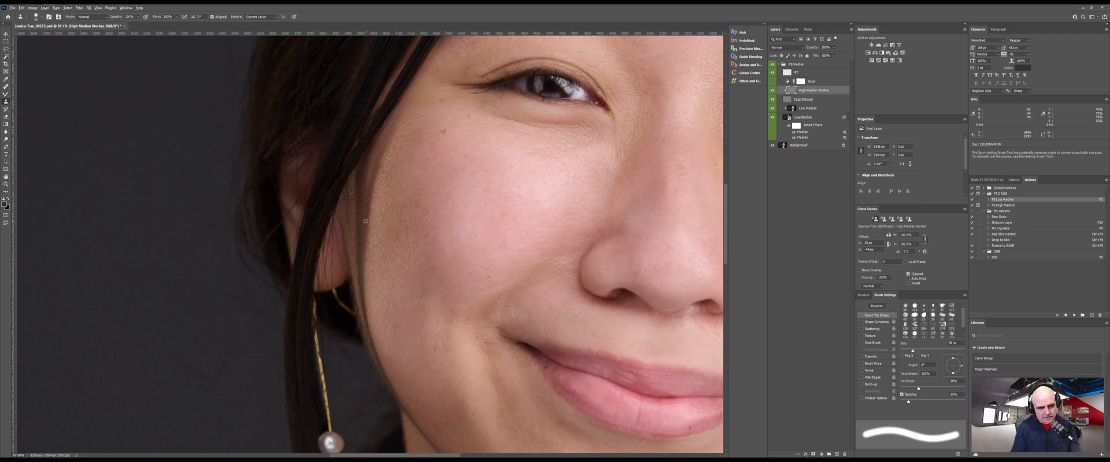
click(366, 212)
drag(363, 217, 365, 215)
alt+click(365, 224)
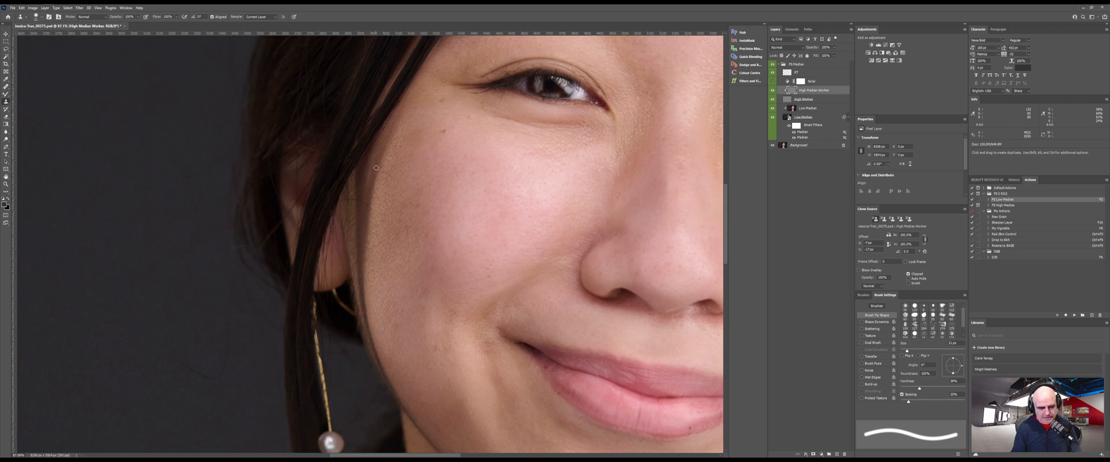
alt+click(369, 195)
mouse_move(368, 204)
mouse_down()
mouse_move(331, 204)
mouse_move(341, 202)
mouse_up()
alt+click(354, 208)
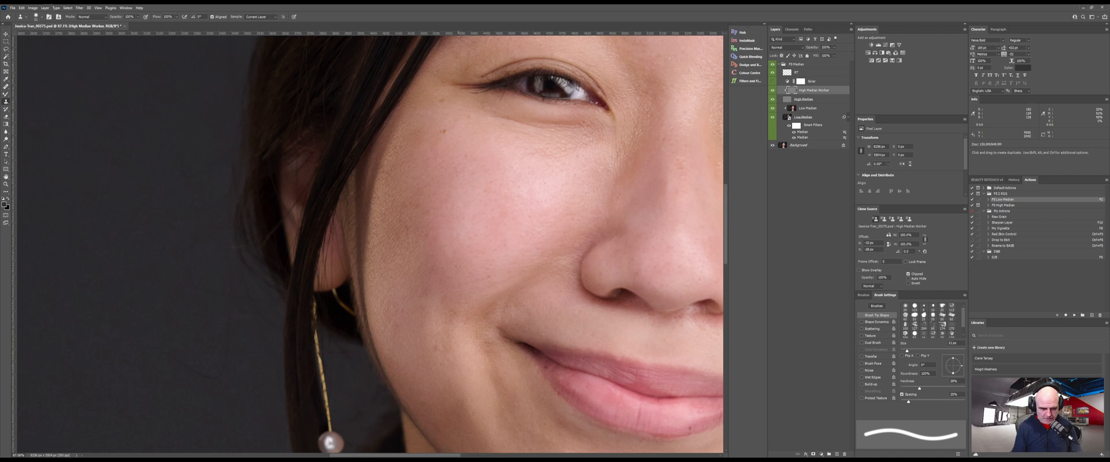
Clone out the remaining small spots on the image-left lower cheek and the chin below the mouth corner.
alt+click(454, 234)
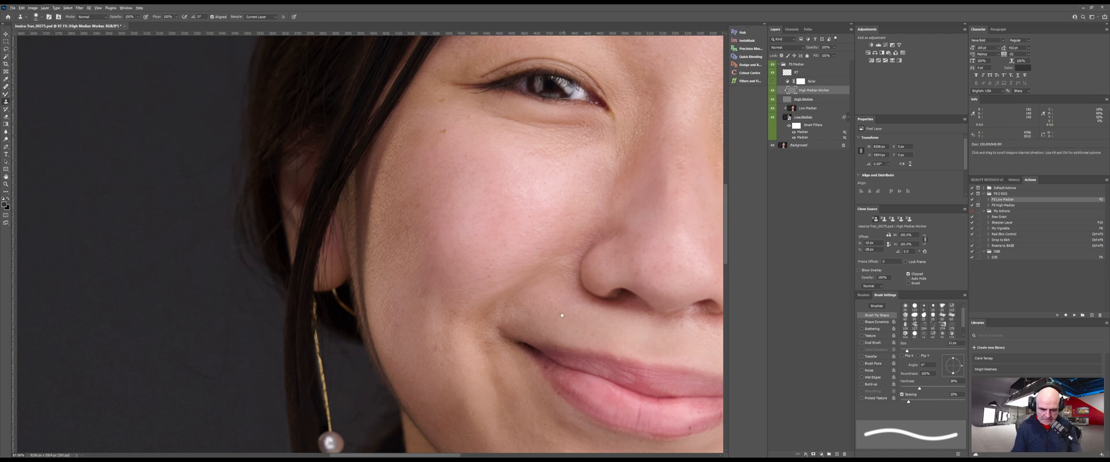
mouse_move(558, 369)
mouse_down()
mouse_move(490, 219)
mouse_move(478, 218)
mouse_up()
alt+click(475, 234)
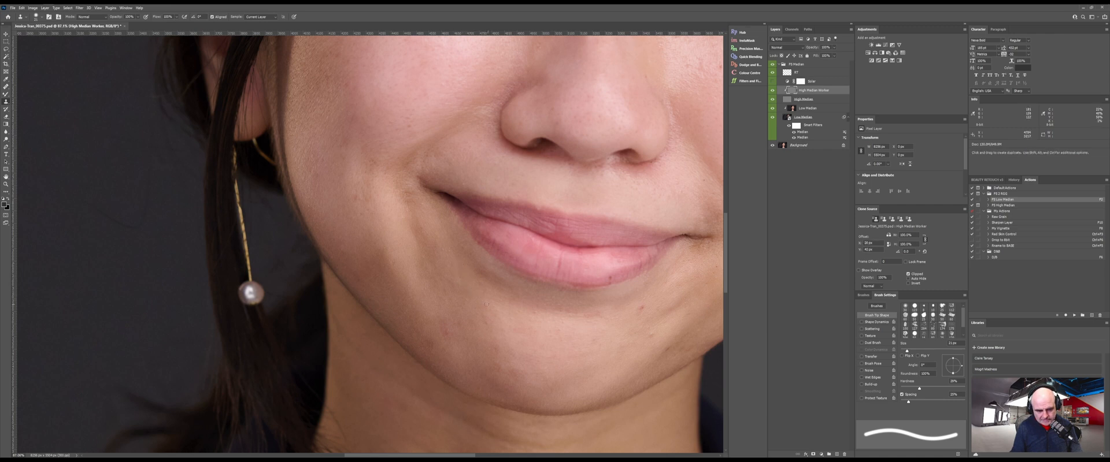
drag(431, 314, 434, 313)
alt+click(431, 310)
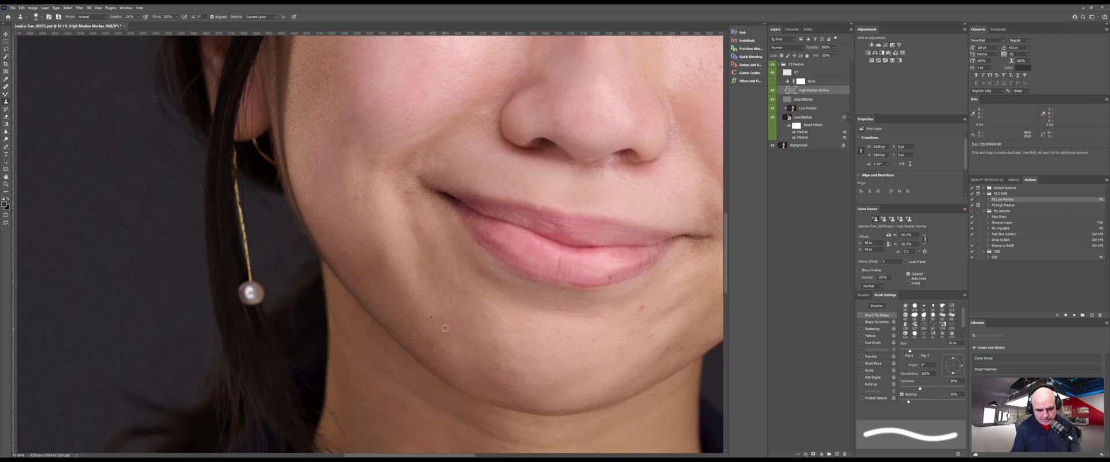
Clone out the blemishes on the jaw and lower cheek around the image-right corner of the mouth.
drag(625, 334, 460, 287)
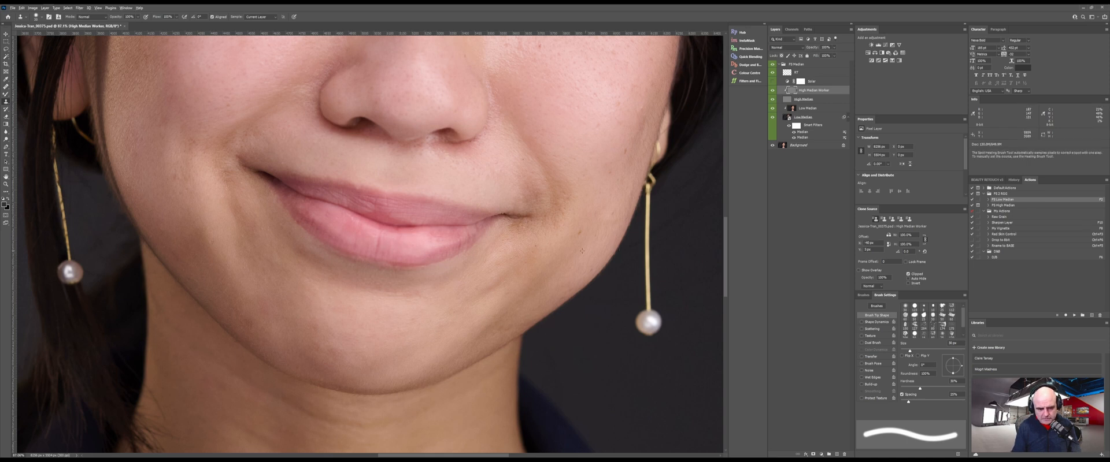
alt+click(530, 263)
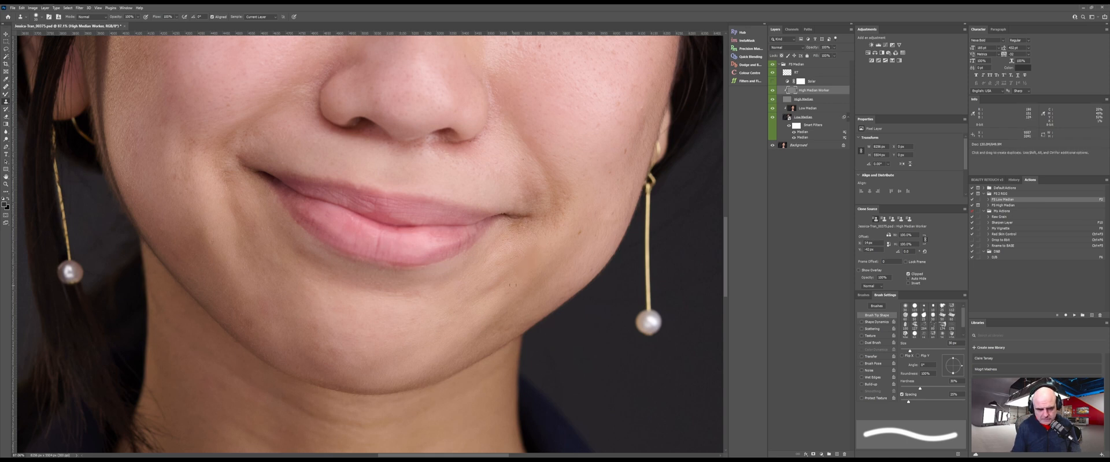
alt+click(512, 285)
click(546, 262)
drag(568, 294, 503, 267)
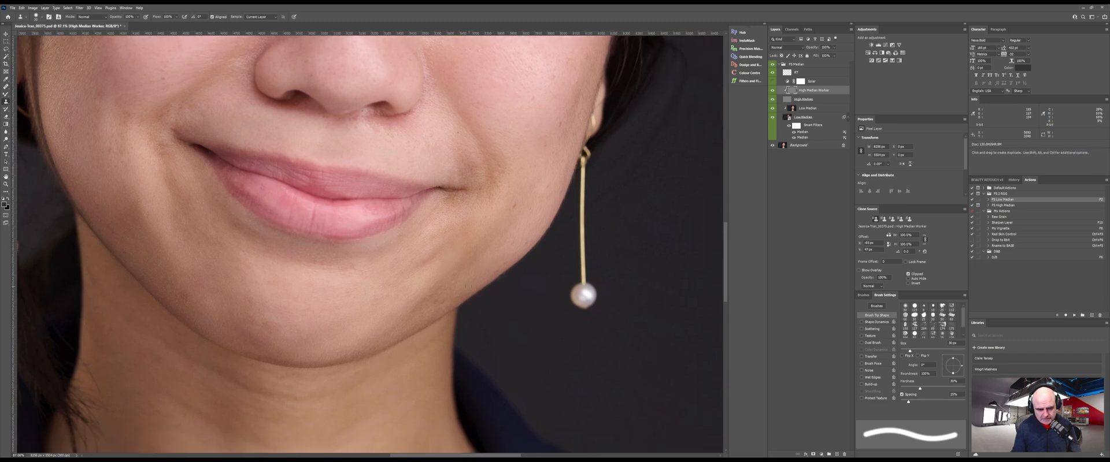
alt+click(484, 270)
drag(460, 285, 420, 352)
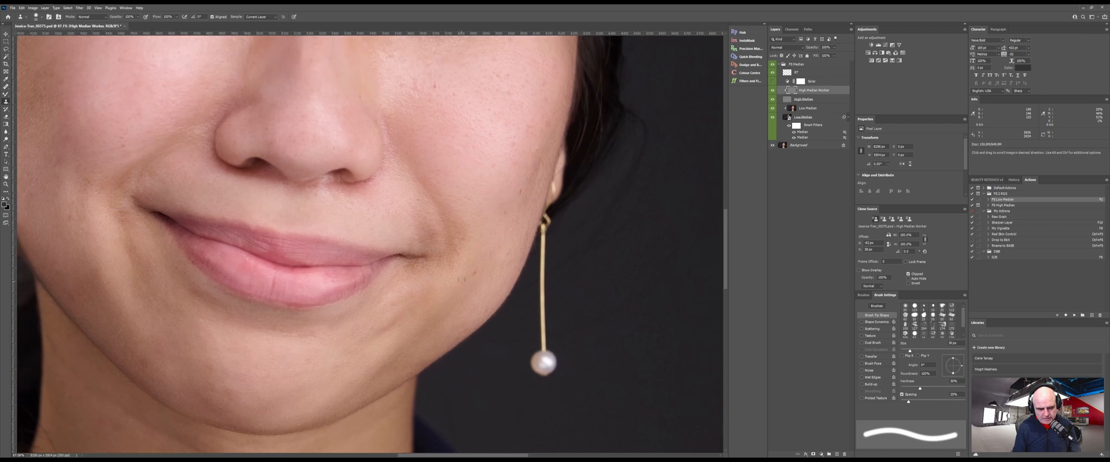
alt+click(465, 286)
drag(473, 275, 477, 273)
Clone clean texture over the marks above the upper lip and on the image-right lower cheek.
mouse_move(314, 209)
mouse_down()
mouse_move(457, 254)
mouse_move(447, 235)
mouse_move(435, 237)
mouse_up()
alt+click(455, 251)
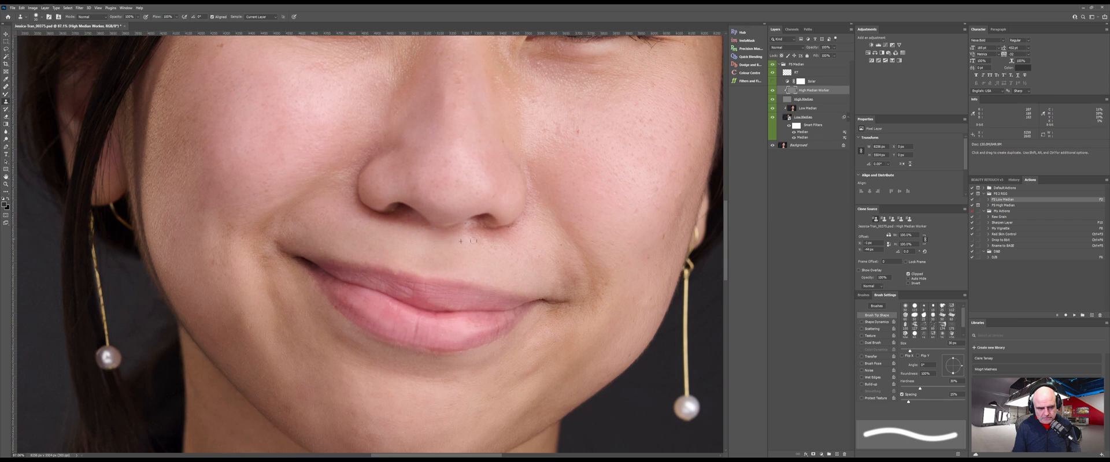
alt+click(575, 250)
drag(569, 248, 508, 244)
alt+click(543, 236)
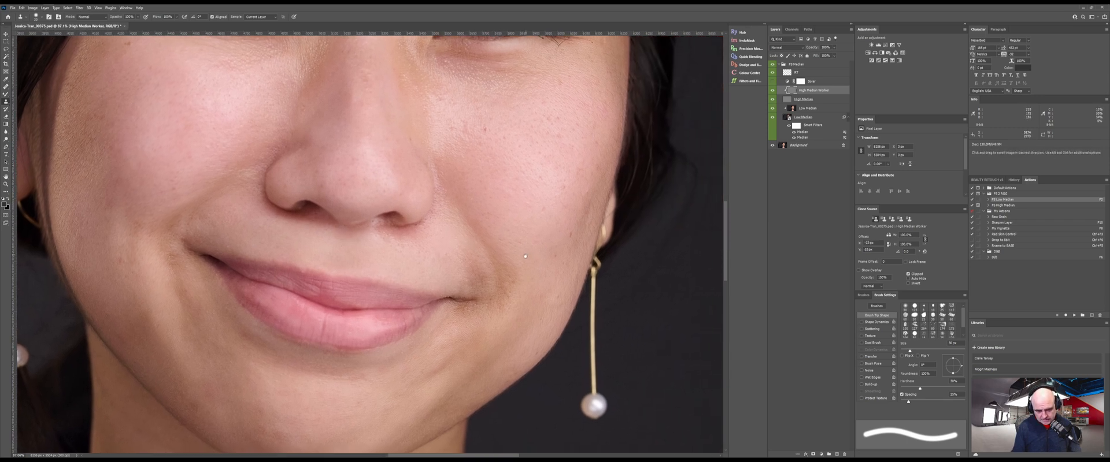
Clone out the spots on the image-right cheek beneath the eye and beside the nose.
drag(491, 107, 500, 220)
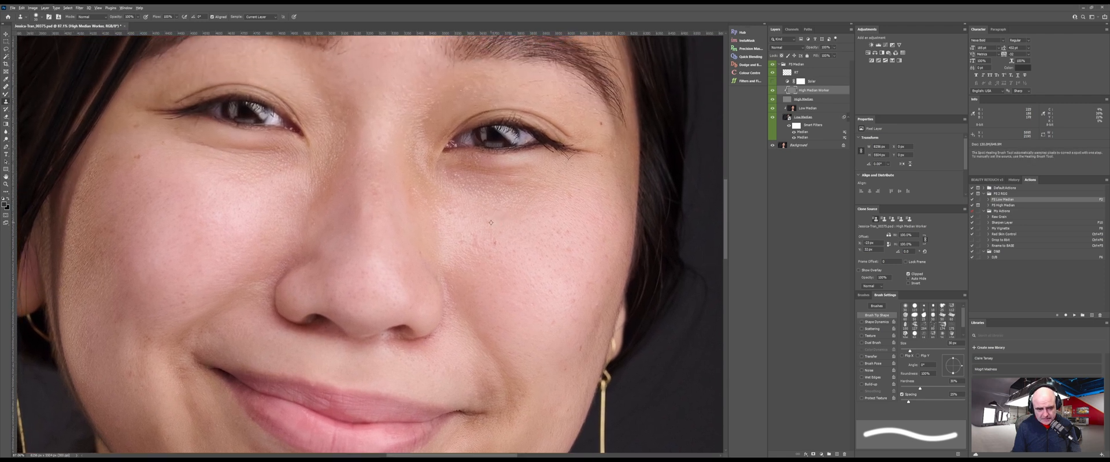
mouse_move(510, 251)
mouse_down()
mouse_move(519, 254)
mouse_move(460, 243)
mouse_up()
alt+click(474, 229)
alt+click(459, 240)
click(463, 238)
alt+click(456, 224)
drag(451, 214, 458, 215)
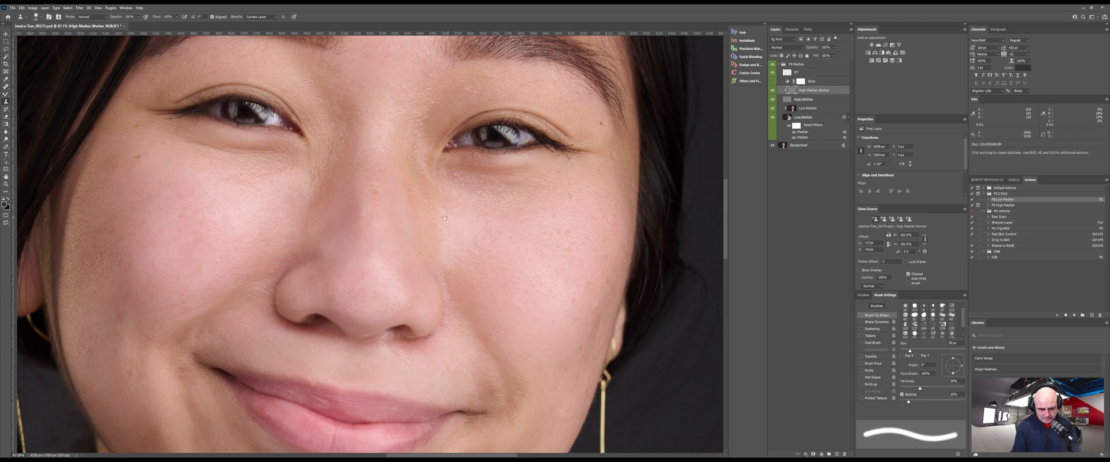
Clone out the small mark on the skin beside the outer corner of the image-right eye.
mouse_move(367, 219)
mouse_down()
mouse_move(419, 173)
mouse_move(421, 233)
mouse_up()
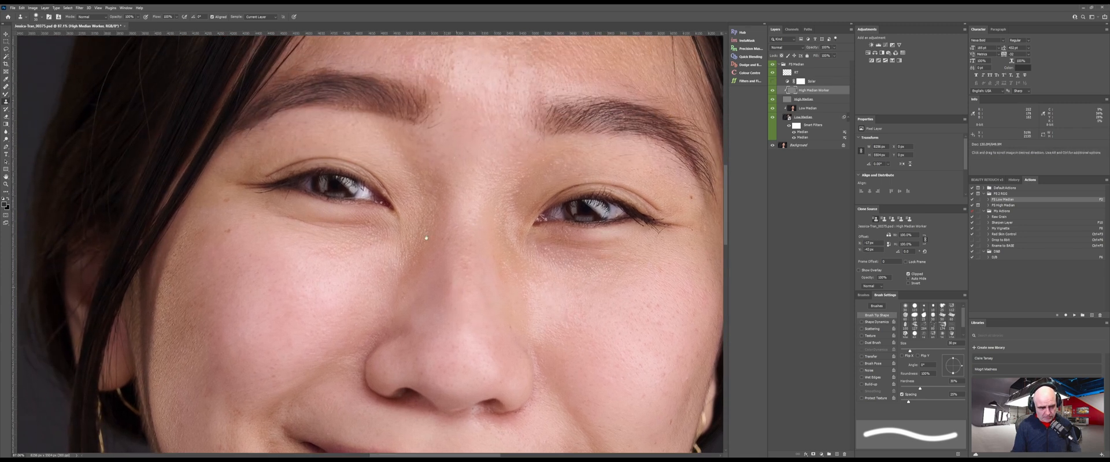
mouse_move(582, 267)
mouse_down()
mouse_move(402, 299)
mouse_move(510, 256)
mouse_up()
key(j)
alt+click(503, 267)
alt+click(530, 265)
click(535, 256)
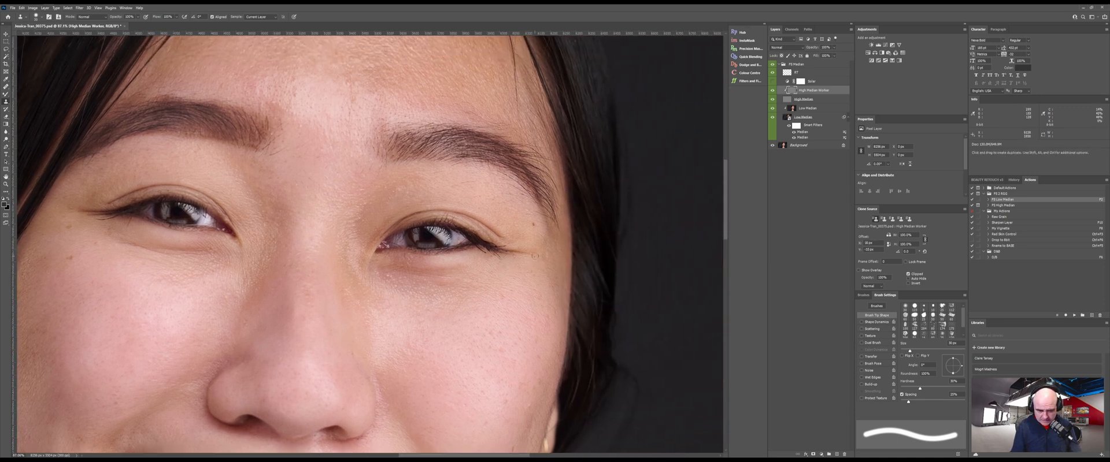
Clean up the stray upper lash ends at the outer corner of the image-right eye with a small Clone Stamp brush.
key(z)
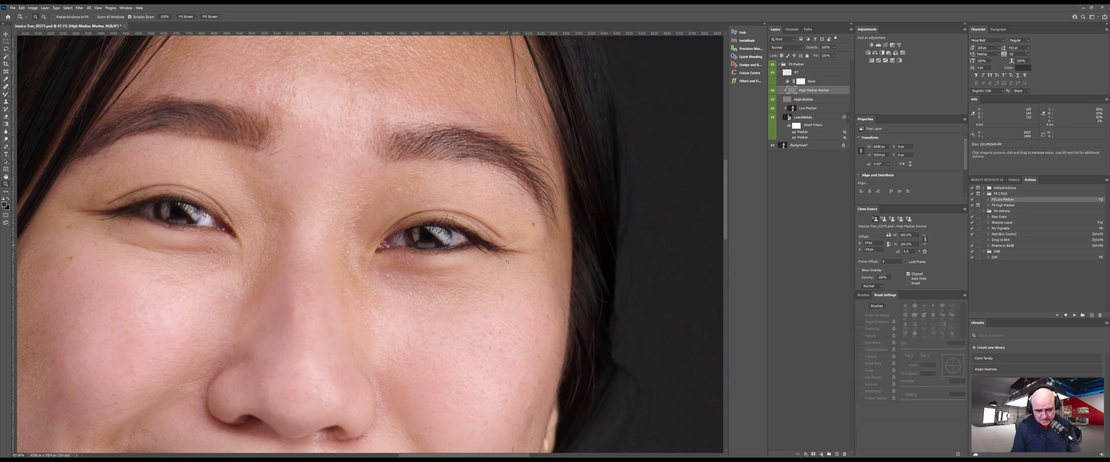
mouse_move(506, 261)
mouse_down()
mouse_move(494, 262)
mouse_move(522, 255)
mouse_move(379, 305)
mouse_up()
key(s)
drag(419, 264, 408, 260)
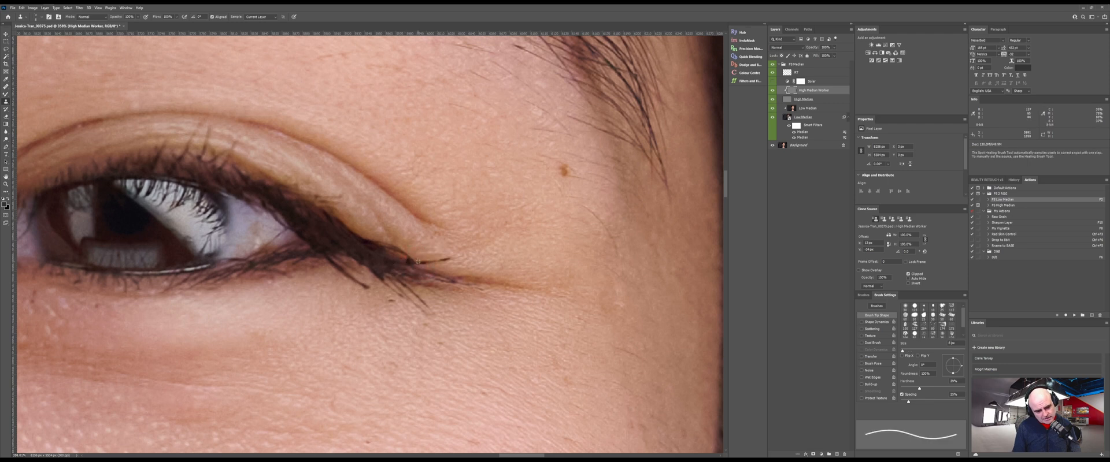
alt+click(403, 264)
drag(405, 259, 413, 260)
alt+click(403, 256)
alt+click(402, 261)
alt+click(392, 267)
Clone skin texture over the stray lash tips just below the outer corner of the image-right eye.
alt+click(399, 306)
drag(393, 300, 389, 302)
alt+click(361, 288)
alt+click(368, 298)
key(j)
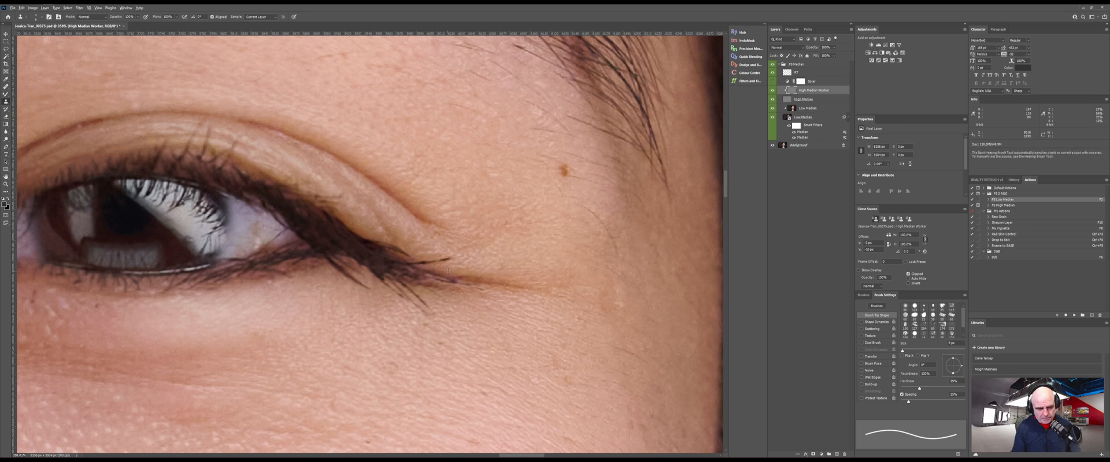
alt+click(429, 262)
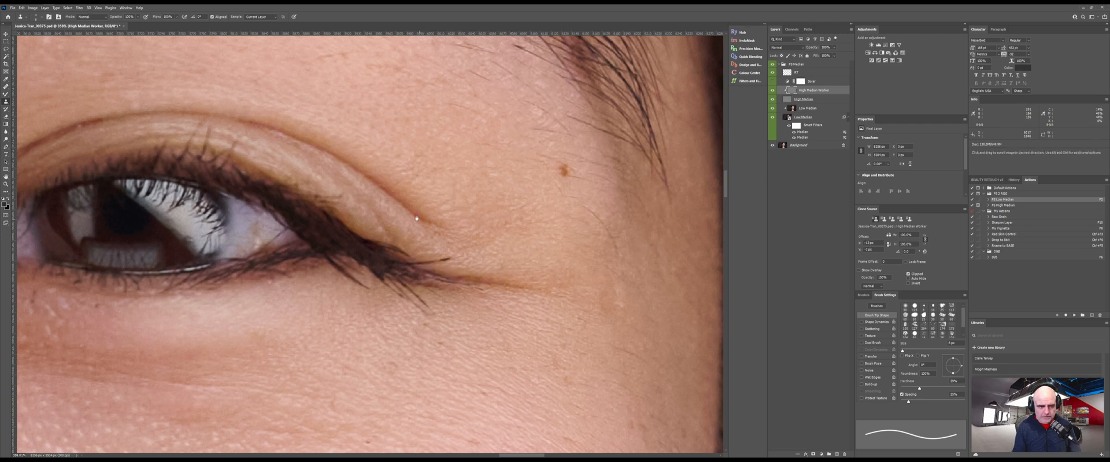
Clone out the tiny specks and marks on the skin directly beneath the image-right eye.
drag(421, 223, 598, 221)
key(j)
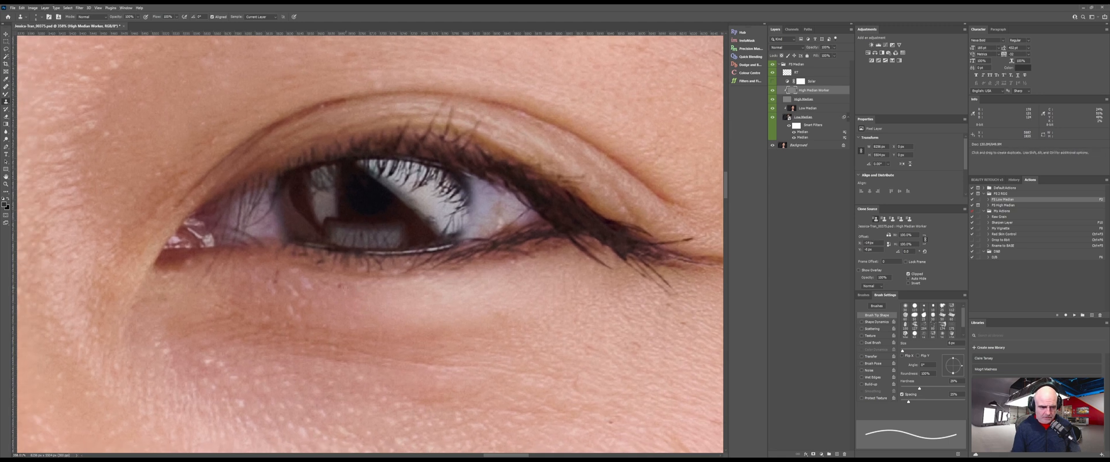
drag(344, 290, 339, 288)
alt+click(358, 292)
click(341, 287)
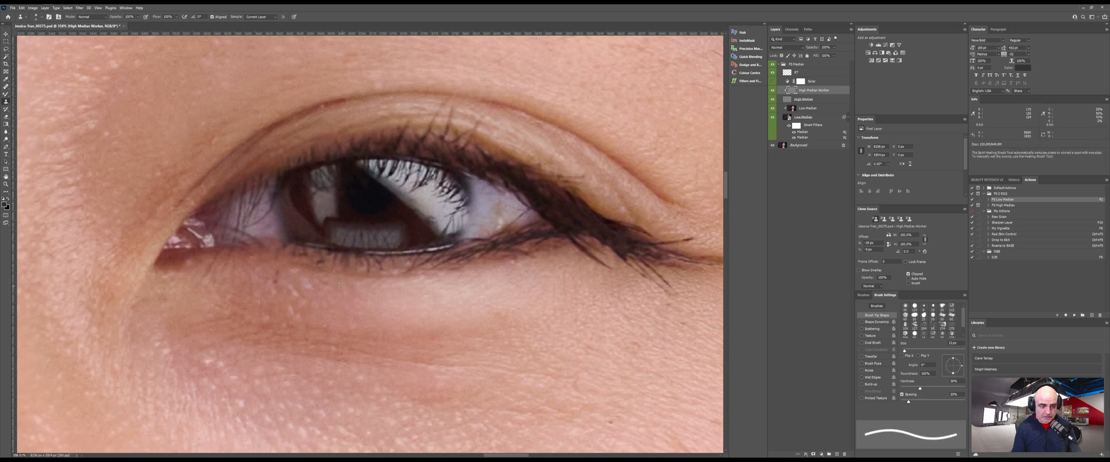
alt+click(303, 283)
click(277, 271)
click(275, 281)
mouse_move(321, 305)
mouse_down()
mouse_move(406, 280)
mouse_move(379, 298)
mouse_move(322, 300)
mouse_up()
Clone out the moles and small marks on the image-left upper cheek and beside the outer eye corner.
drag(323, 299, 399, 216)
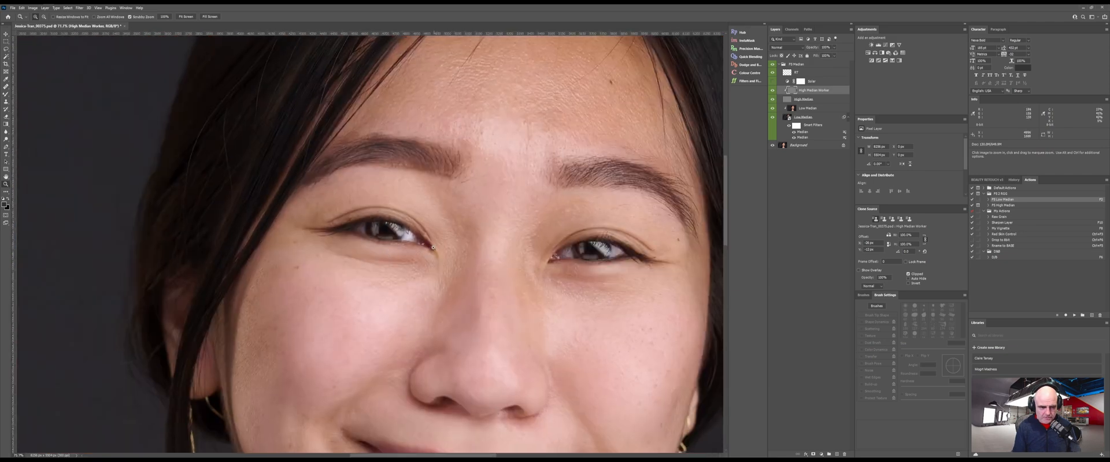
drag(306, 280, 329, 270)
key(s)
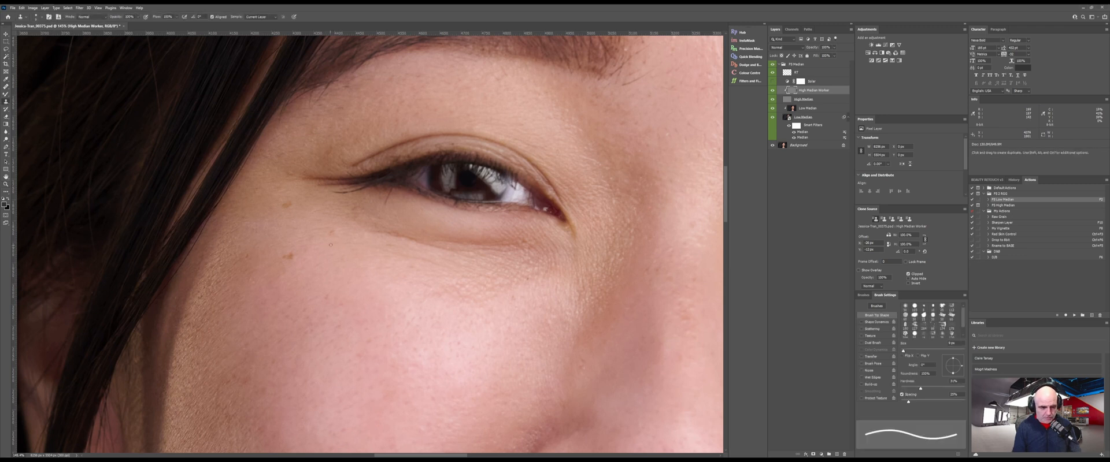
drag(342, 248, 347, 248)
alt+click(337, 249)
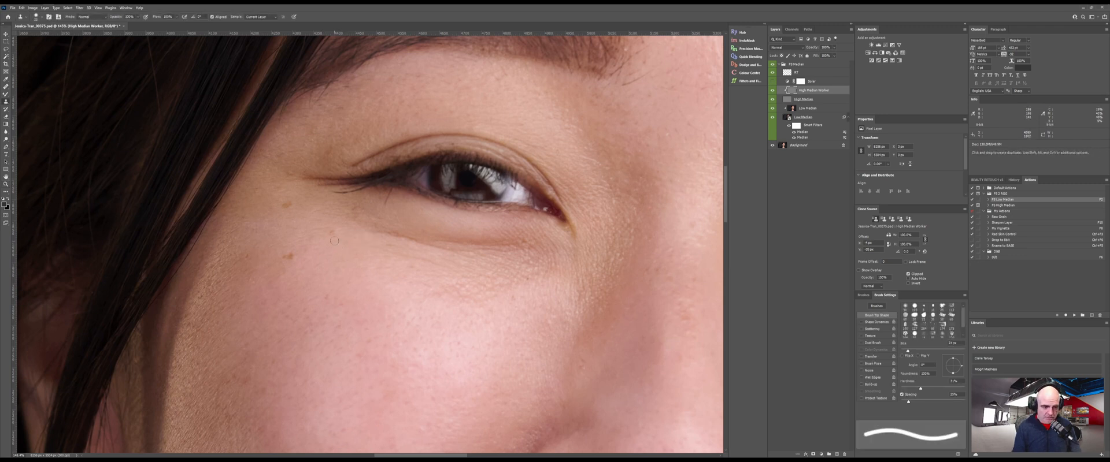
alt+click(298, 248)
click(289, 257)
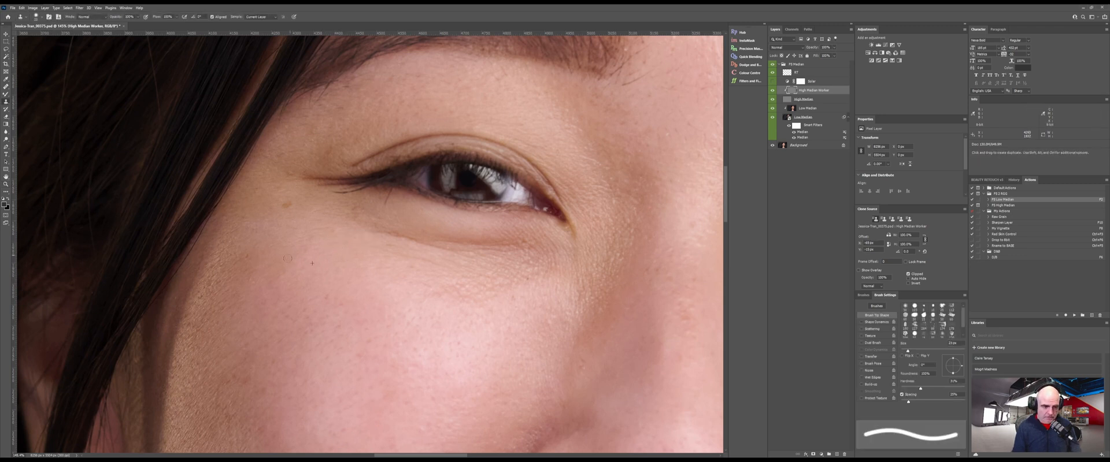
alt+click(288, 215)
click(287, 206)
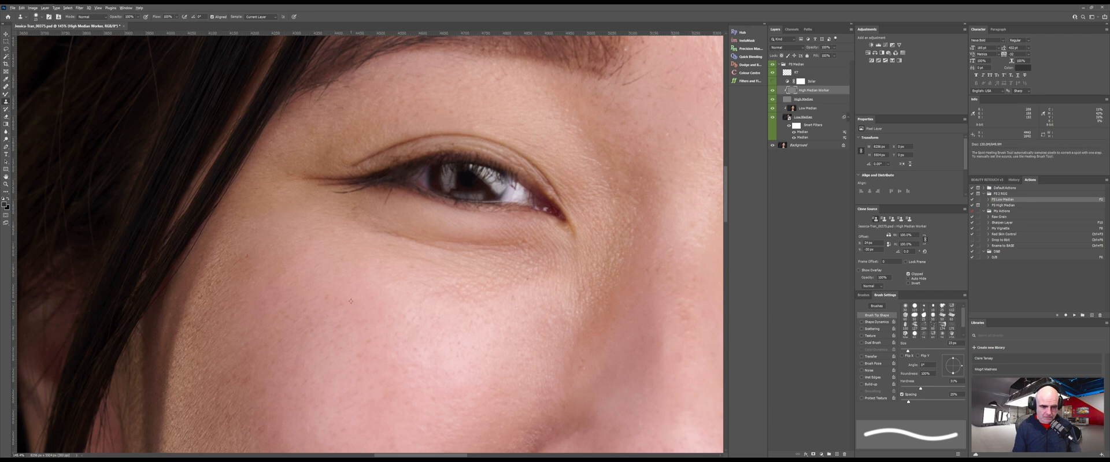
Clone out the fine stray hairs crossing the image-right upper forehead near the hairline.
drag(440, 300, 286, 393)
drag(517, 216, 303, 350)
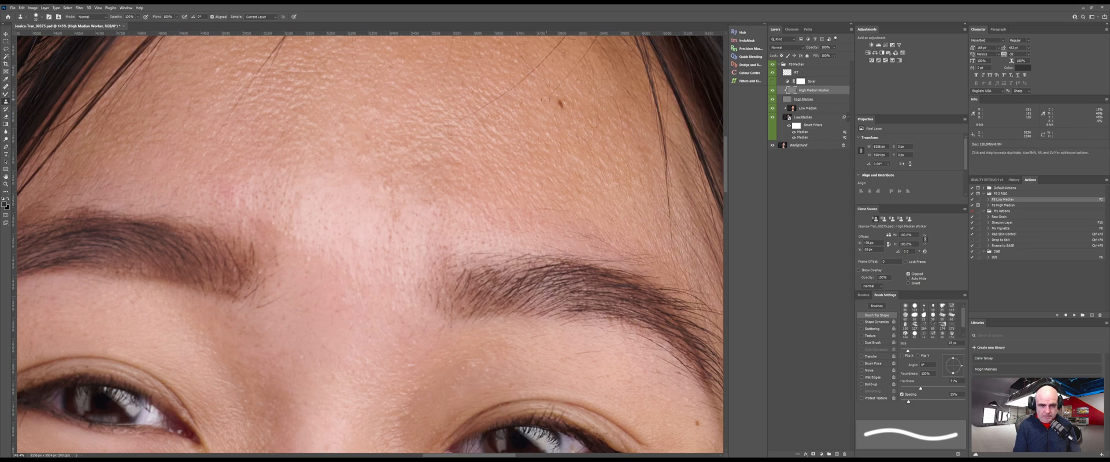
drag(523, 160, 504, 245)
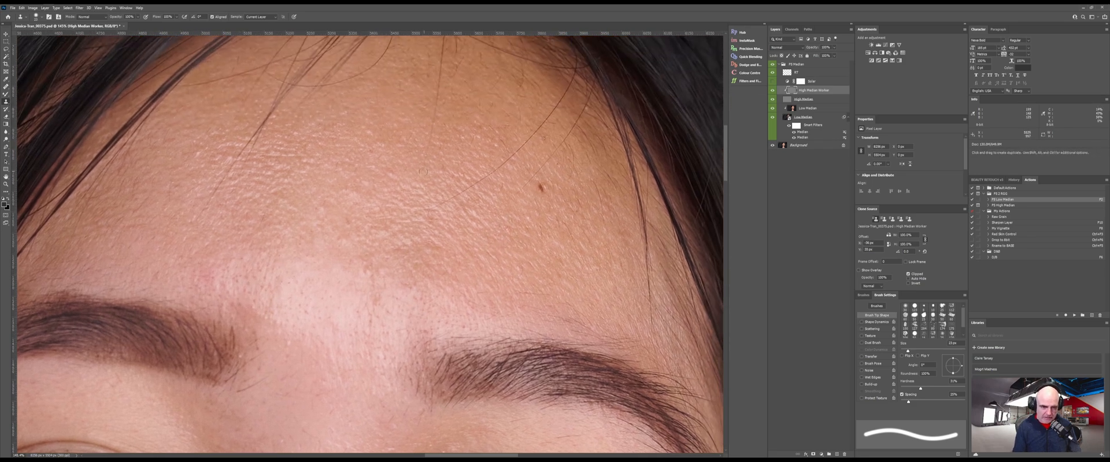
alt+click(421, 192)
mouse_move(424, 206)
mouse_down()
mouse_move(523, 144)
mouse_move(553, 115)
mouse_move(570, 75)
mouse_move(583, 91)
mouse_move(563, 75)
mouse_up()
alt+click(553, 96)
click(560, 85)
alt+click(557, 85)
alt+click(577, 75)
click(570, 74)
alt+click(584, 90)
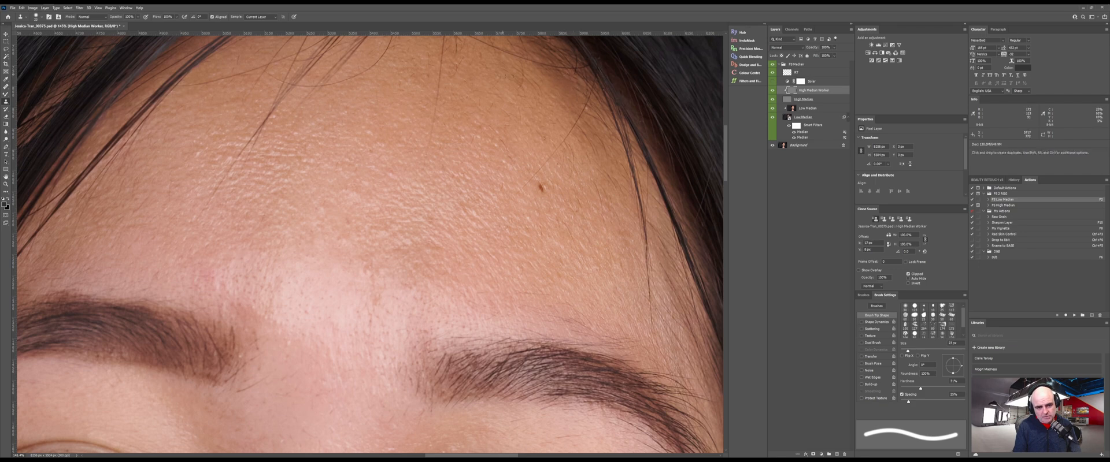
Clone out the stray hairs on the central upper forehead and the mole on its image-right side.
drag(502, 160, 452, 249)
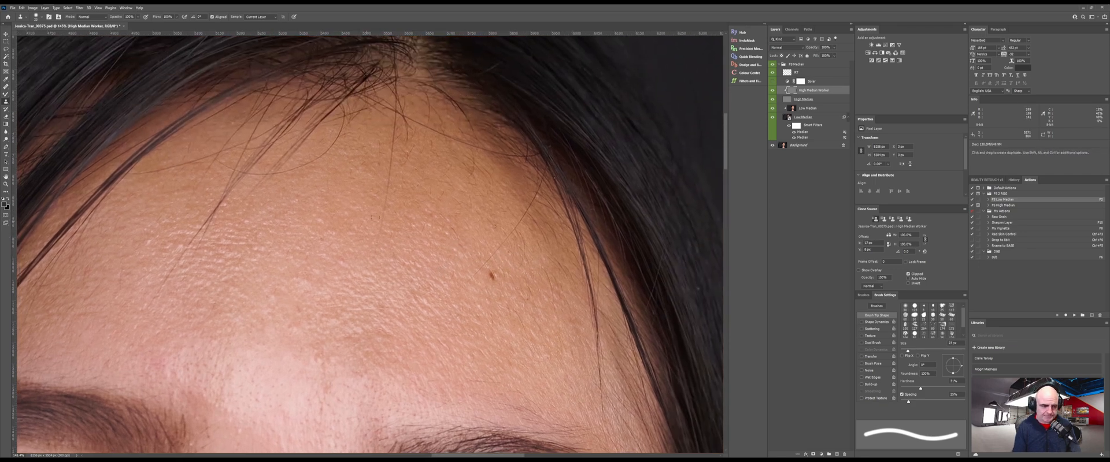
alt+click(359, 215)
drag(381, 218, 385, 182)
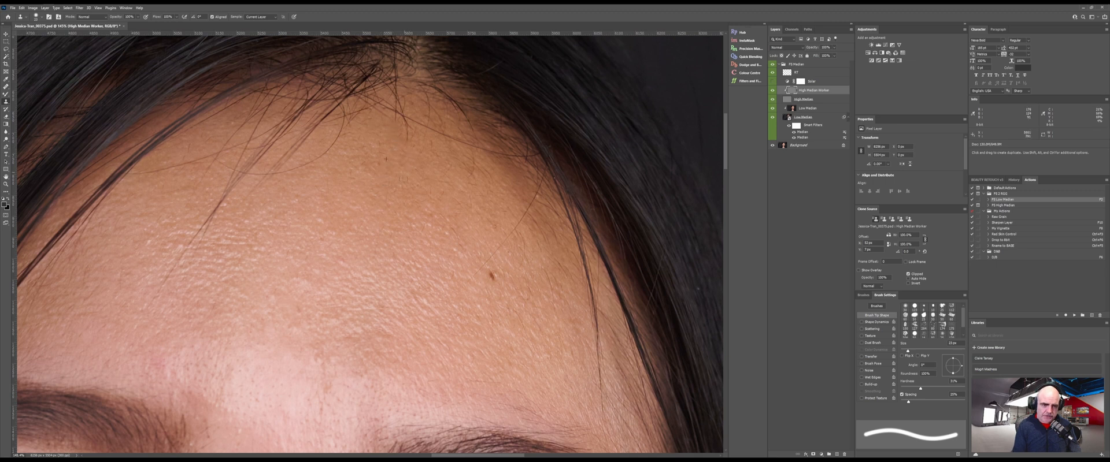
alt+click(368, 132)
click(492, 276)
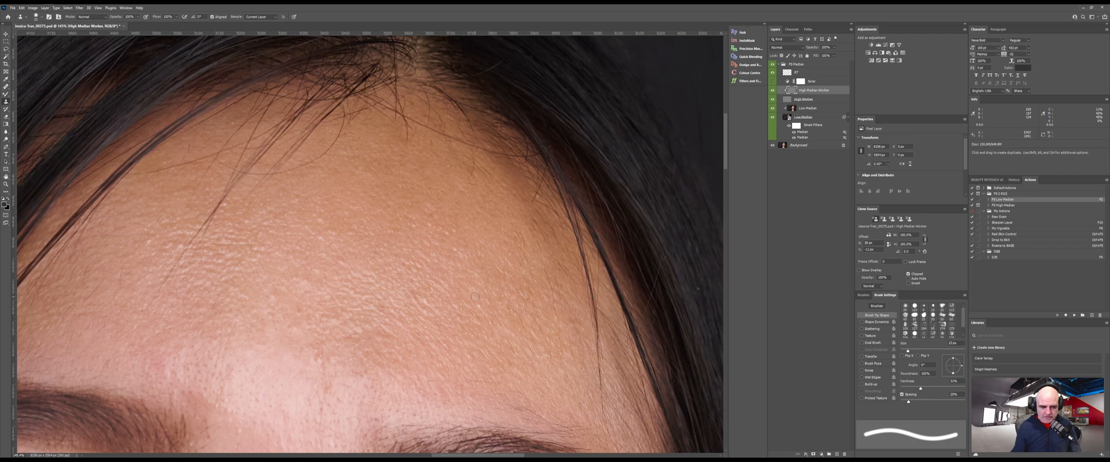
Clone forehead texture over the lower end of the long stray hair on the image-left side of the forehead.
drag(512, 245, 689, 196)
drag(470, 175, 418, 274)
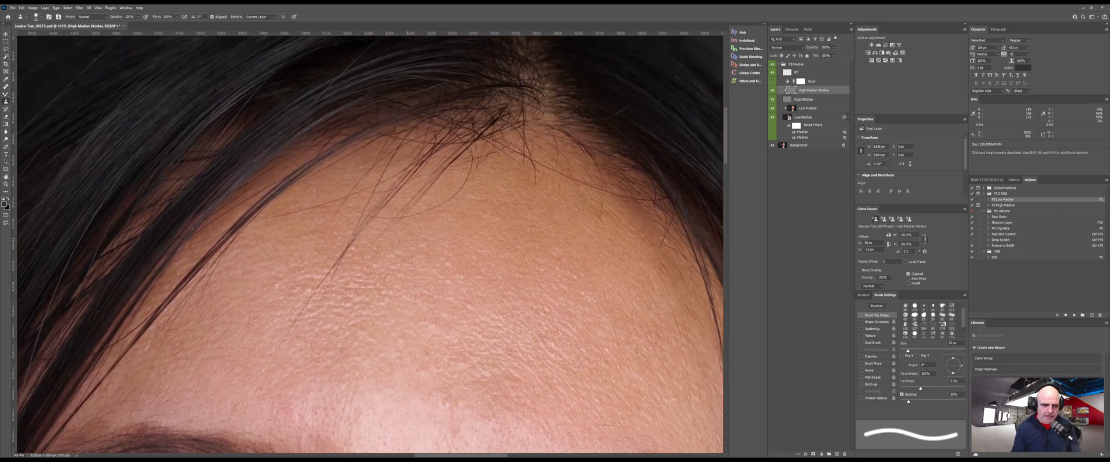
alt+right_click(305, 352)
alt+click(265, 331)
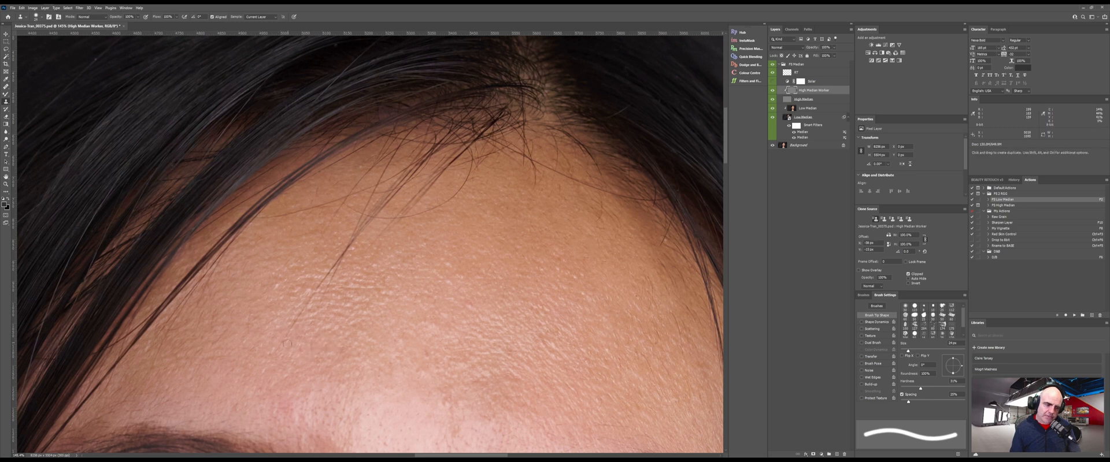
drag(291, 333, 354, 240)
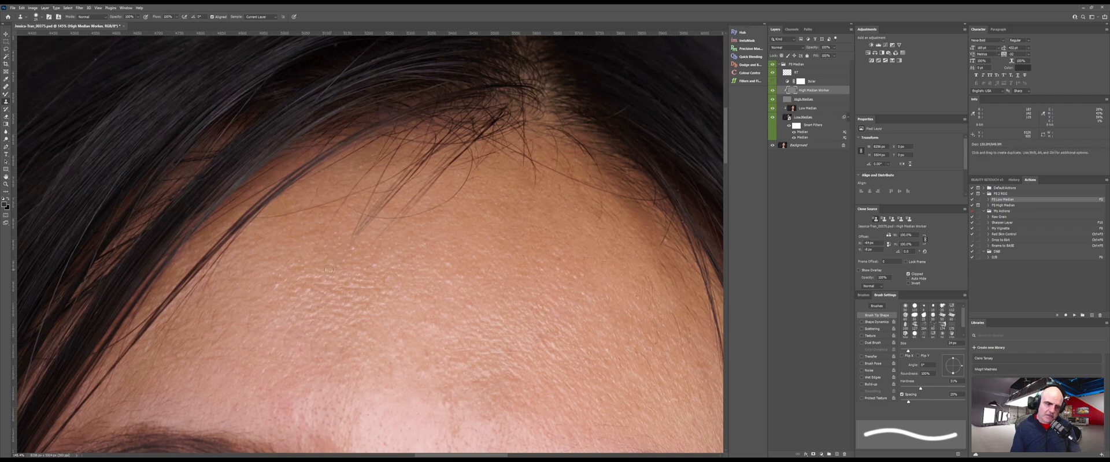
Clone out the middle section of the stray strands running up the image-left forehead.
alt+click(332, 252)
click(361, 224)
drag(367, 218, 377, 217)
mouse_move(470, 173)
mouse_down()
mouse_move(443, 214)
mouse_move(435, 183)
mouse_move(389, 225)
mouse_move(433, 177)
mouse_move(438, 199)
mouse_move(426, 186)
mouse_move(395, 211)
mouse_up()
alt+click(445, 214)
alt+click(437, 200)
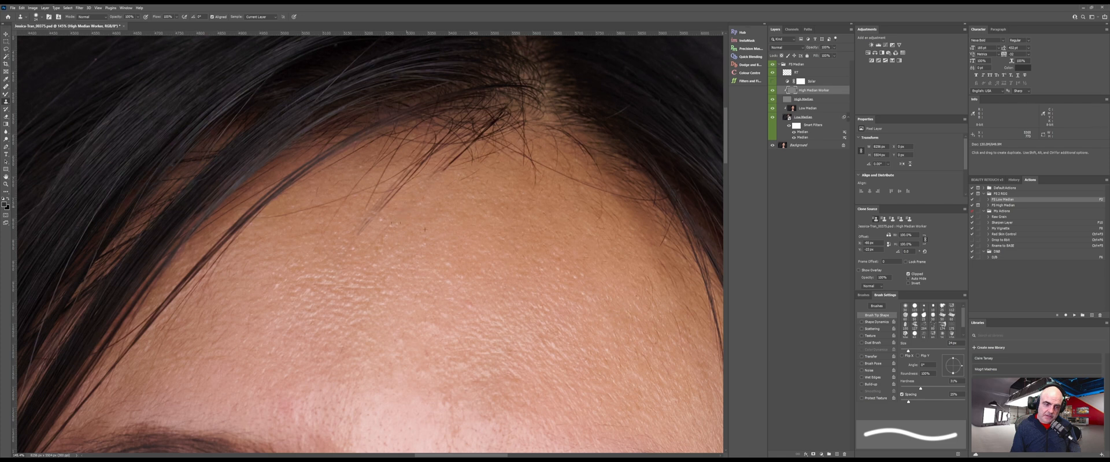
Clone away the remaining long strands between the image-left forehead and the central hairline.
alt+click(407, 197)
drag(408, 175, 354, 235)
mouse_move(376, 204)
mouse_down()
mouse_move(396, 186)
mouse_move(417, 193)
mouse_move(411, 175)
mouse_move(425, 163)
mouse_move(437, 163)
mouse_move(434, 187)
mouse_move(456, 152)
mouse_move(446, 163)
mouse_move(477, 172)
mouse_move(451, 174)
mouse_move(448, 156)
mouse_move(466, 157)
mouse_move(456, 151)
mouse_move(433, 166)
mouse_move(440, 206)
mouse_move(437, 181)
mouse_move(420, 176)
mouse_move(399, 211)
mouse_up()
alt+click(418, 193)
alt+click(447, 192)
alt+click(464, 200)
alt+click(442, 191)
alt+click(440, 206)
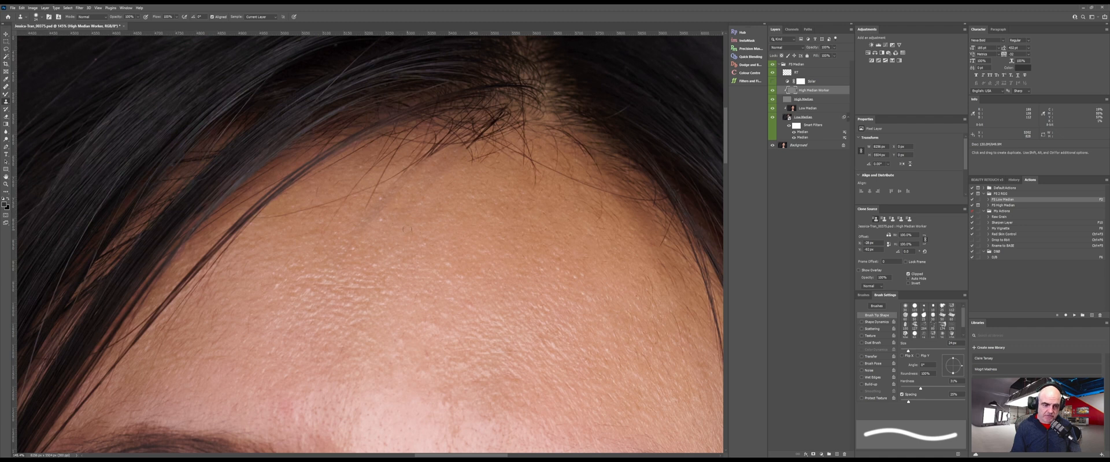
alt+click(398, 217)
alt+click(409, 207)
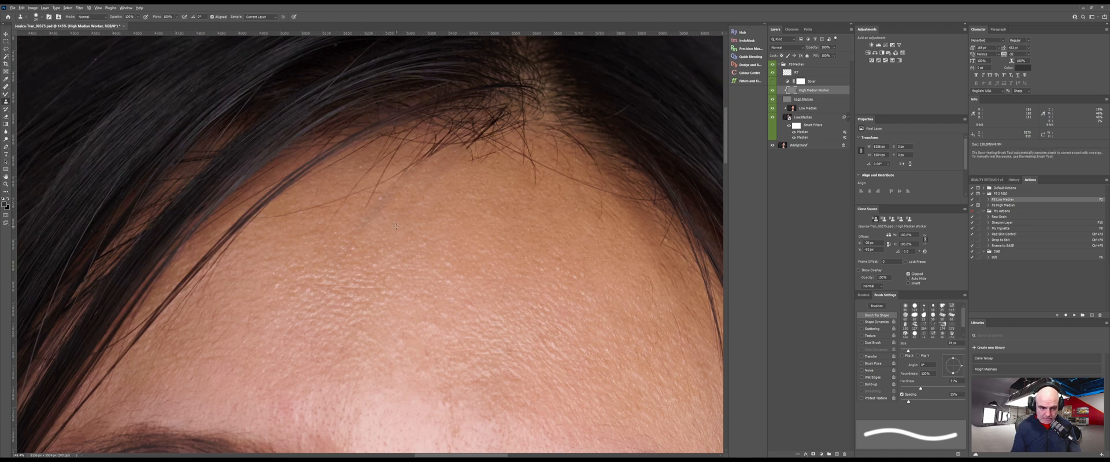
drag(377, 190, 370, 208)
Clone out the fine hairs along the image-left edge of the forehead beside the hairline.
alt+click(330, 262)
mouse_move(315, 247)
mouse_down()
mouse_move(348, 200)
mouse_move(317, 190)
mouse_move(312, 200)
mouse_move(340, 204)
mouse_move(369, 169)
mouse_up()
alt+click(330, 191)
click(345, 188)
alt+click(328, 190)
alt+click(322, 187)
alt+click(315, 219)
alt+click(315, 215)
alt+click(334, 187)
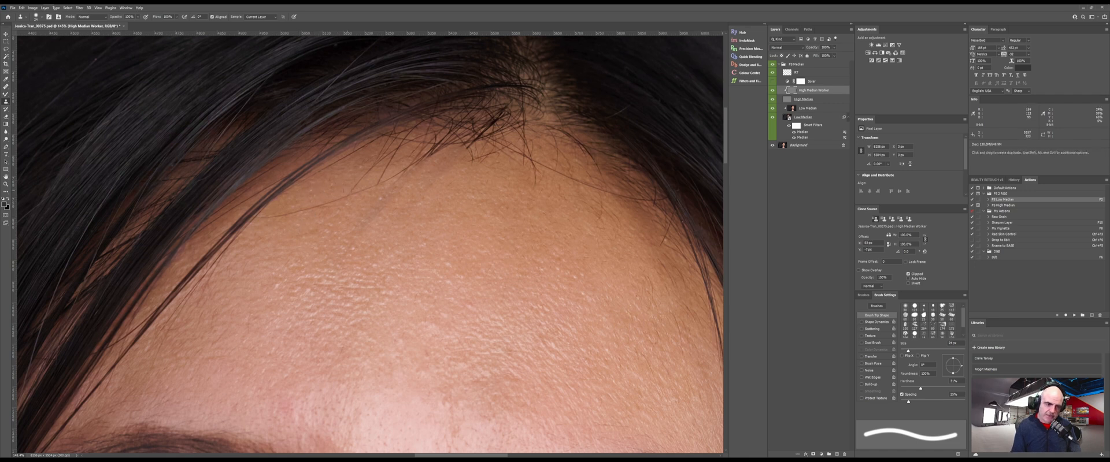
Clone skin texture over the leftover hair ends just below the image-left hairline.
alt+click(374, 173)
drag(361, 186, 364, 185)
alt+click(346, 220)
click(360, 197)
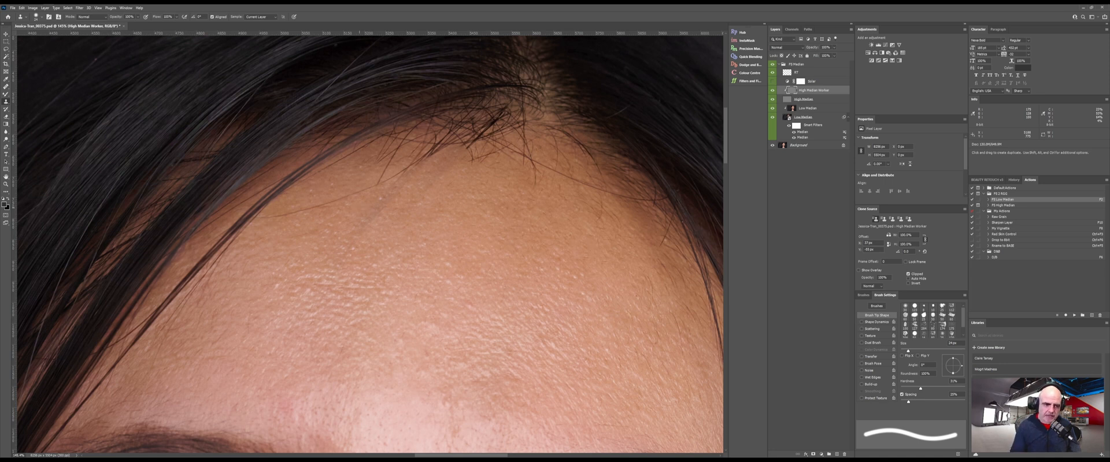
alt+click(413, 200)
click(393, 188)
alt+click(354, 180)
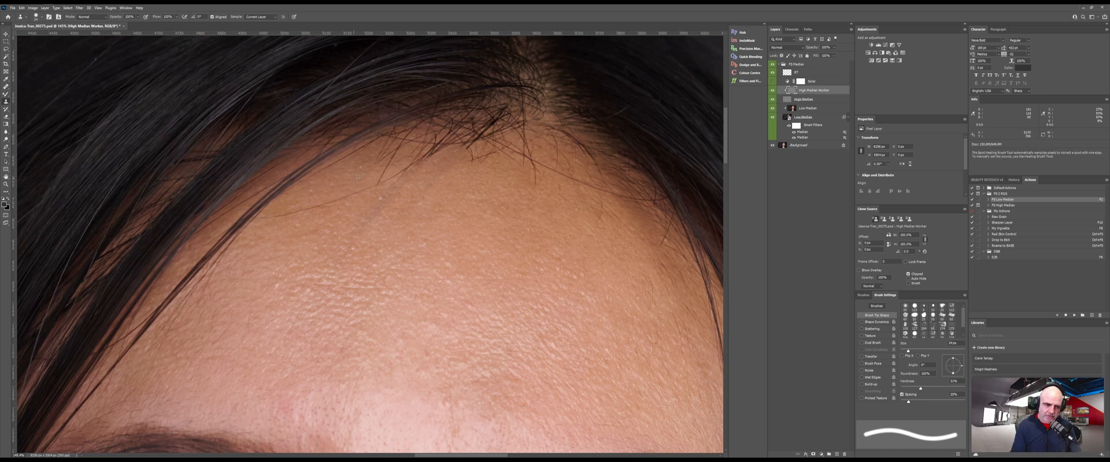
Trim the short flyaway hairs hanging from the upper hairline onto the forehead with cloned skin texture.
click(377, 180)
drag(377, 179, 398, 160)
alt+click(371, 163)
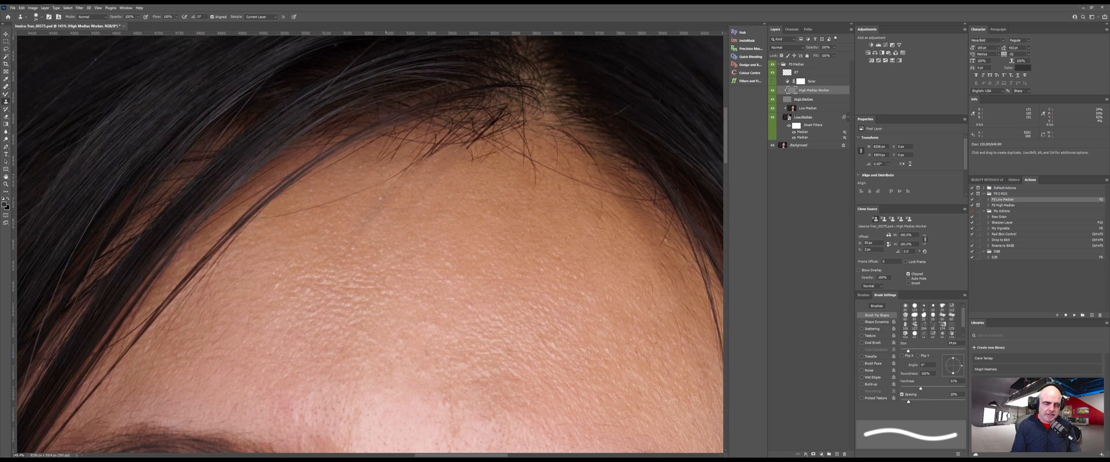
alt+click(454, 166)
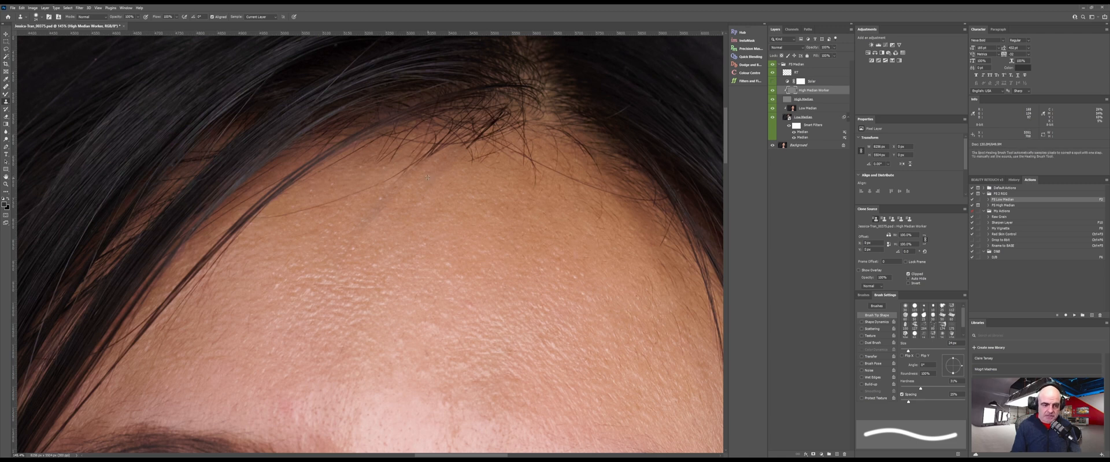
drag(428, 165, 433, 158)
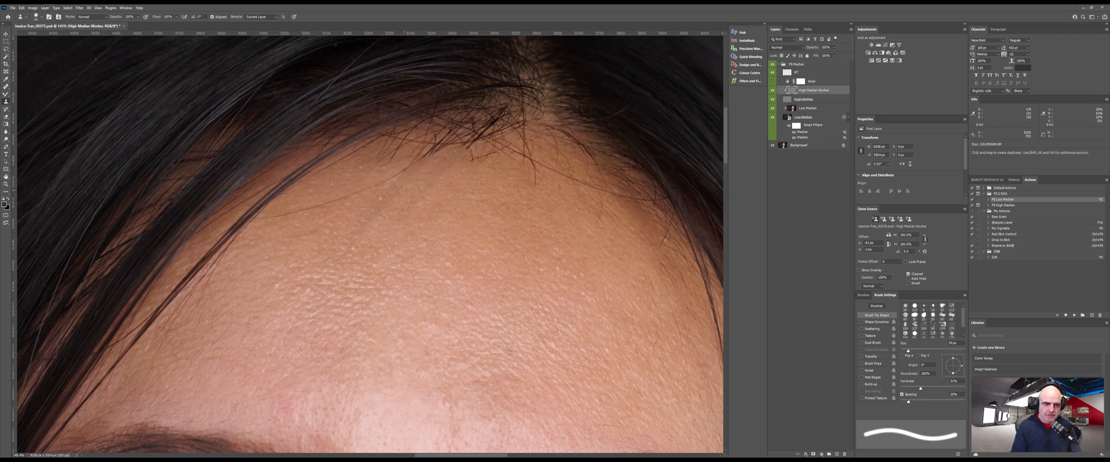
alt+click(401, 191)
drag(418, 163, 386, 178)
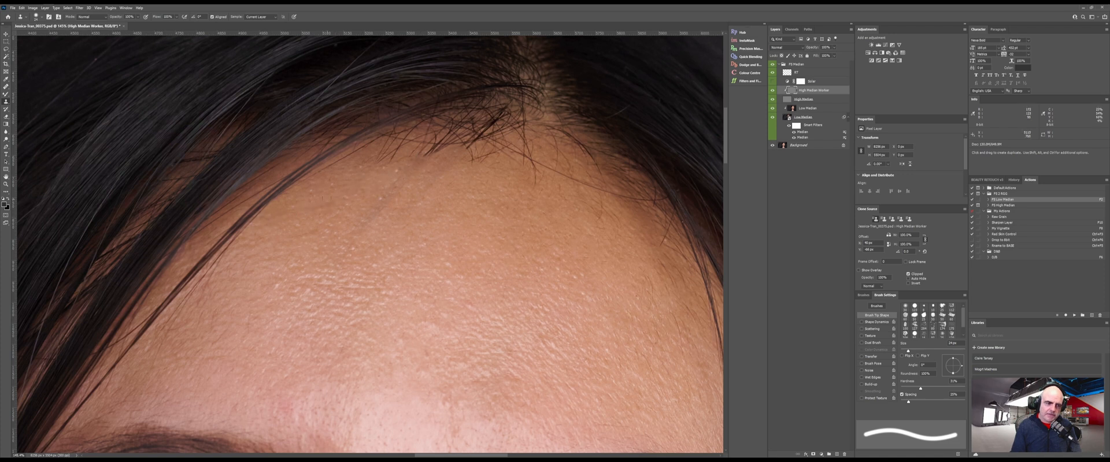
Clone over the last hair traces on the image-left forehead next to the long side strands.
alt+click(319, 187)
drag(311, 201, 323, 221)
alt+click(342, 203)
mouse_move(328, 218)
mouse_down()
mouse_move(307, 230)
mouse_move(336, 224)
mouse_up()
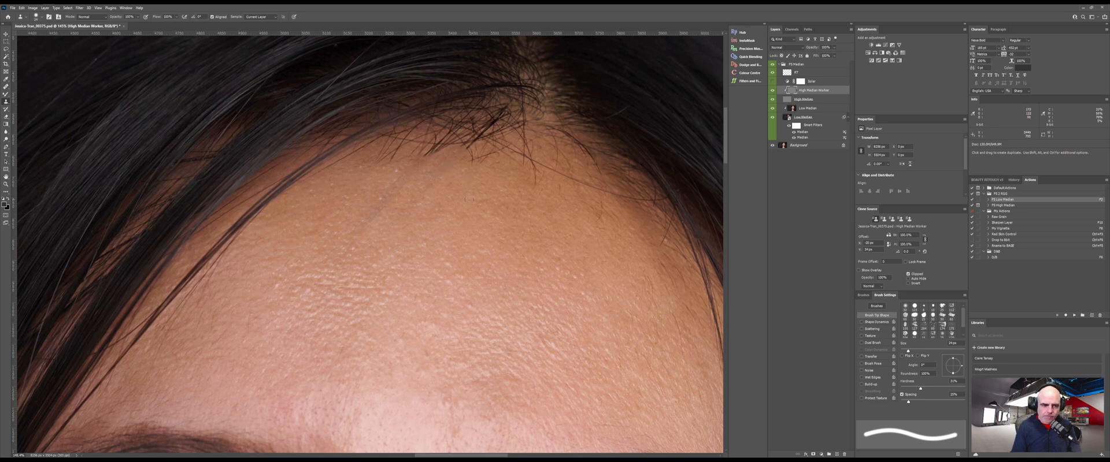
Blend the tones along the forehead's upper image-left hairline on the Low Median layer with the Mixer Brush.
scroll(636, 174, up, 3)
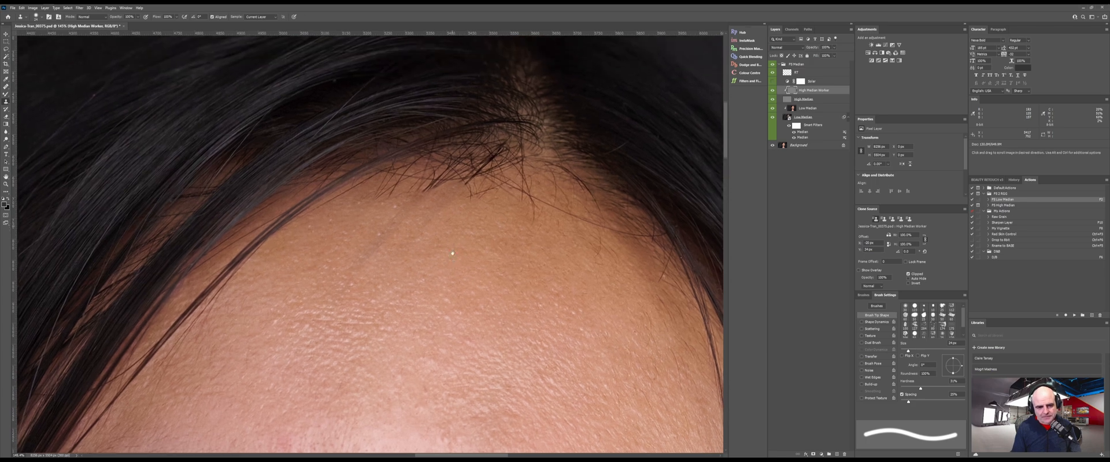
click(807, 108)
key(b)
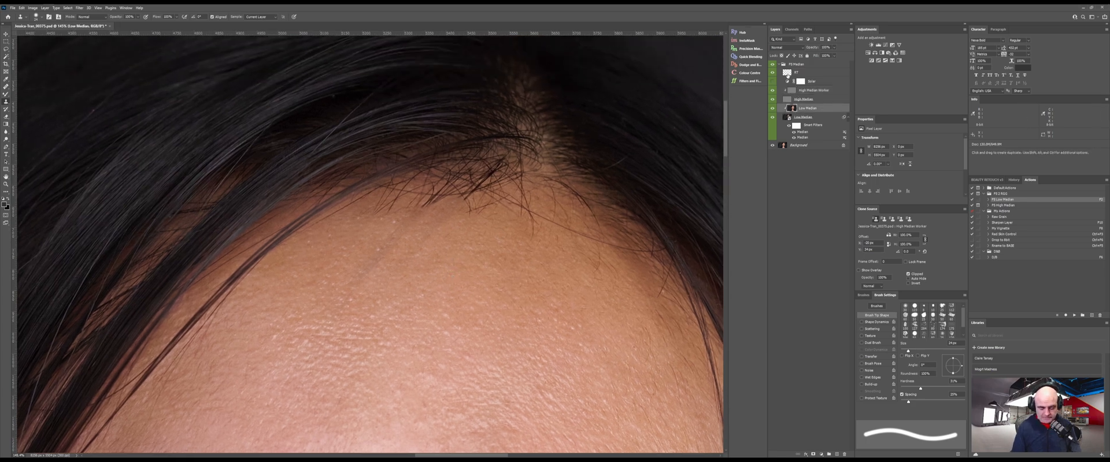
drag(488, 272, 307, 226)
drag(412, 246, 365, 242)
drag(406, 241, 402, 211)
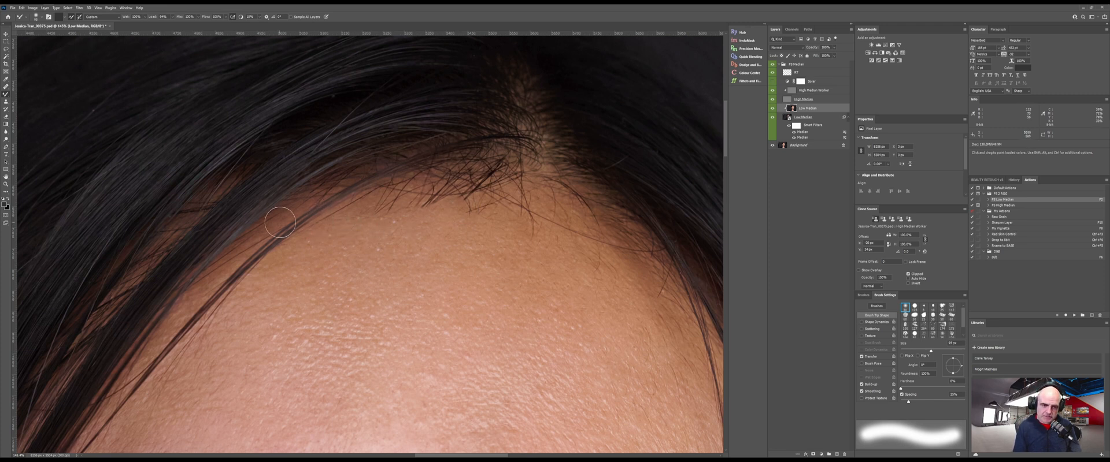
Clone out the fine stray hairs along the image-right side of the hairline on the High Median Worker layer.
drag(574, 290, 392, 249)
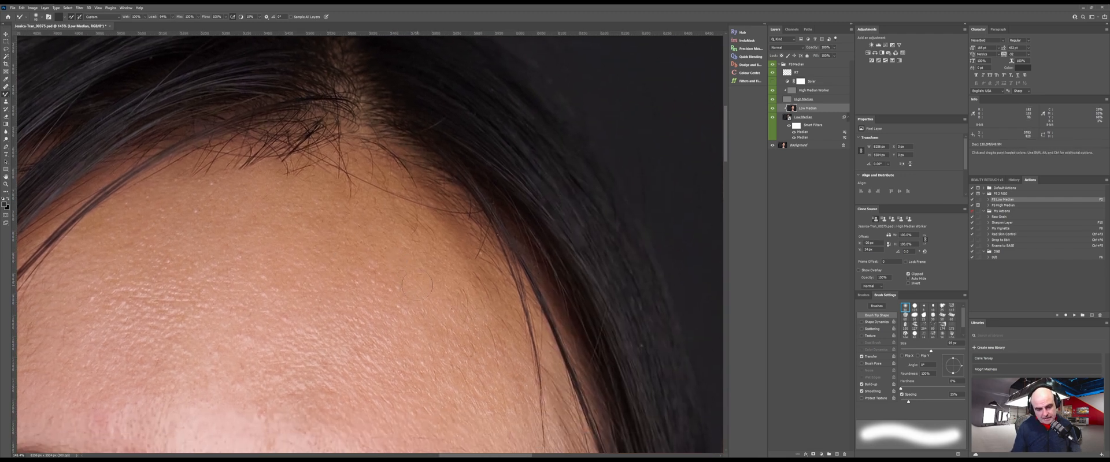
drag(374, 230, 408, 274)
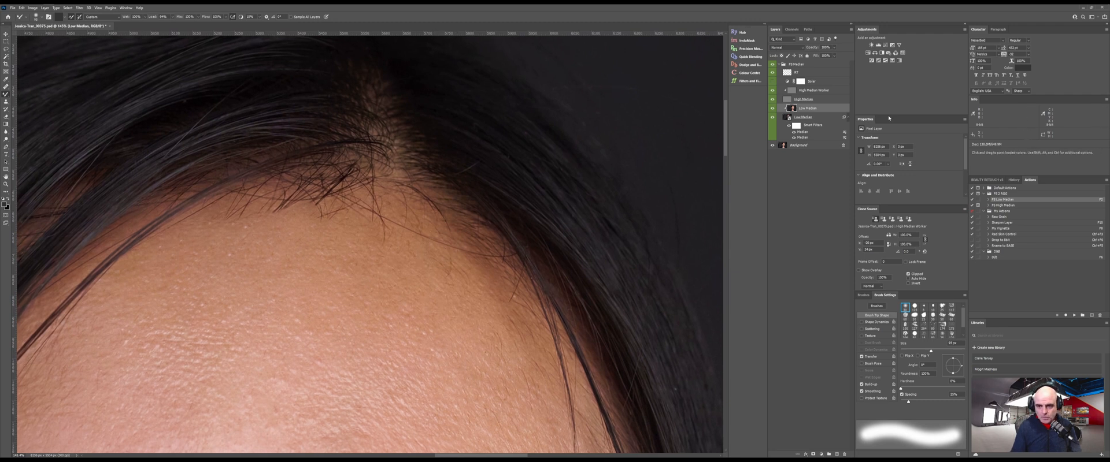
click(789, 90)
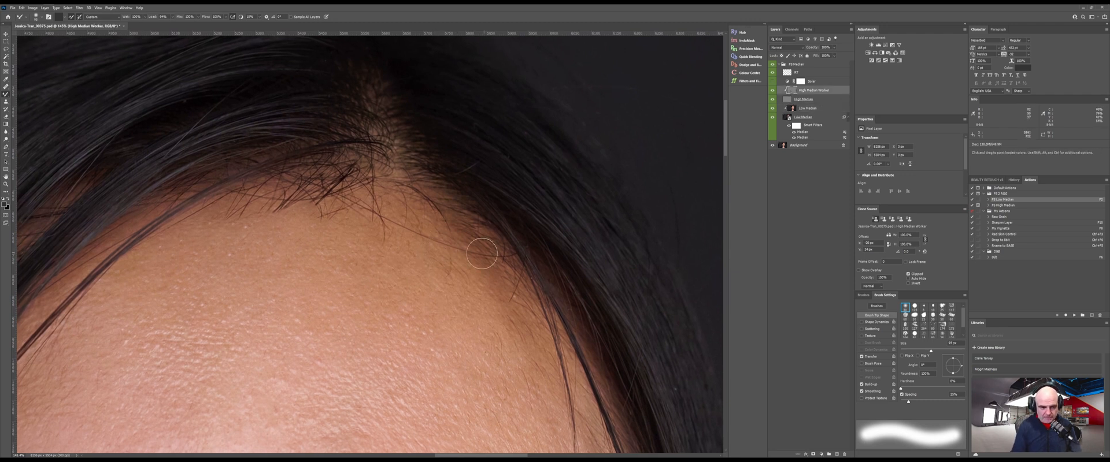
key(s)
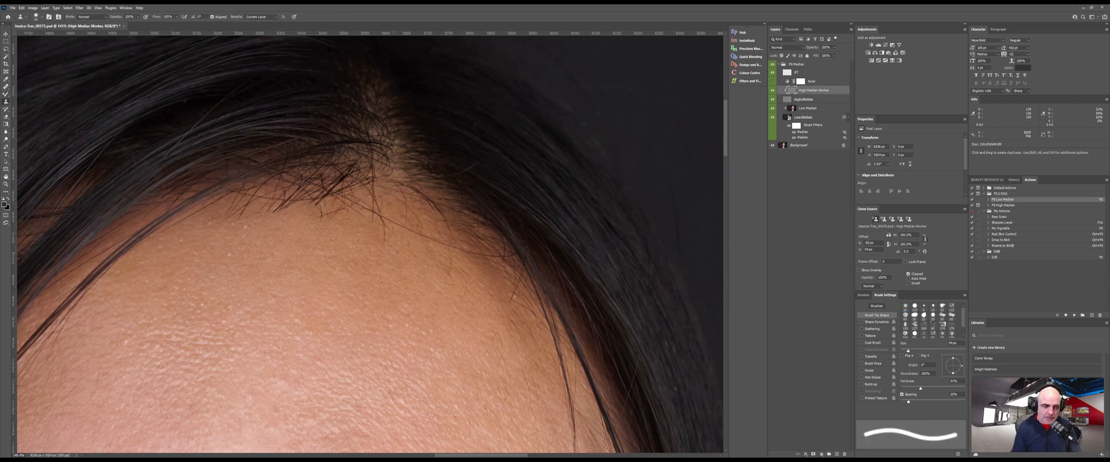
drag(416, 257, 413, 258)
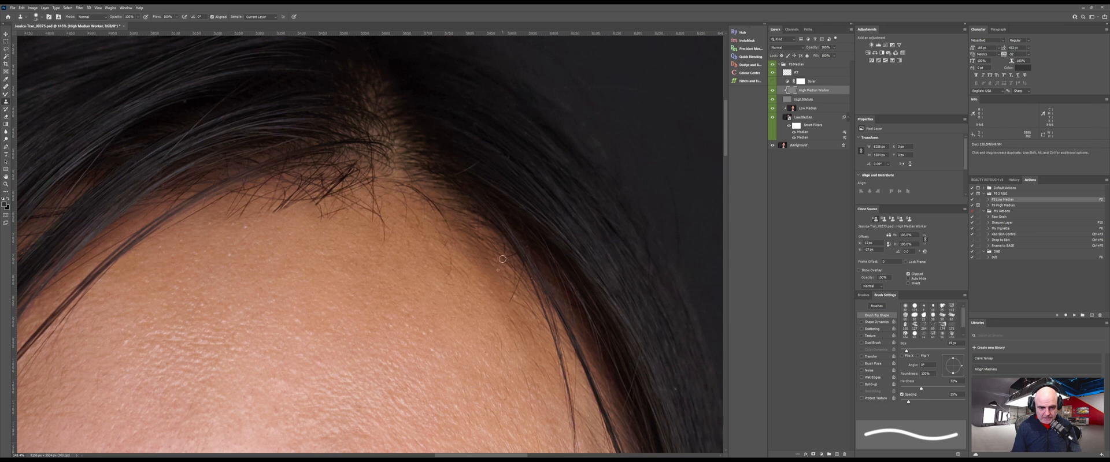
Clone skin texture over the loose hair ends hanging onto the forehead just below the parting.
drag(335, 249, 388, 256)
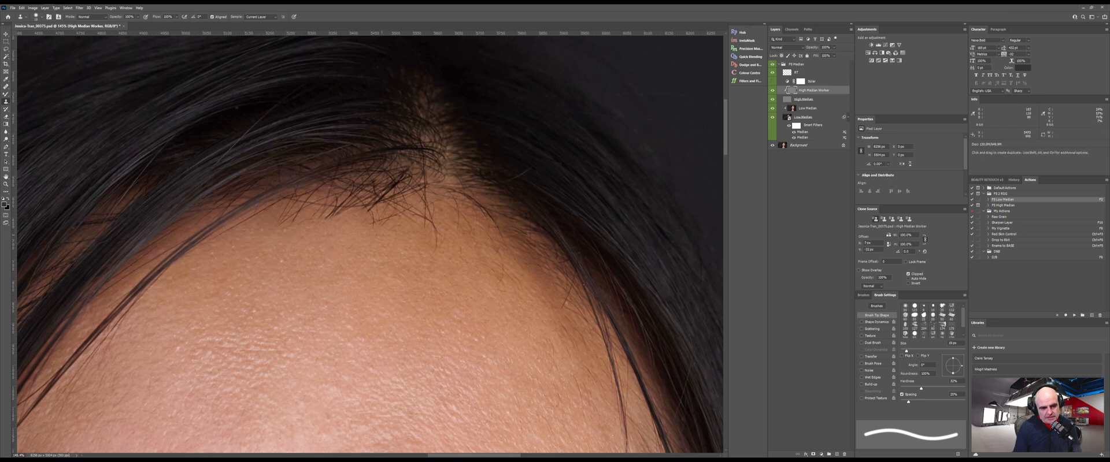
alt+click(371, 241)
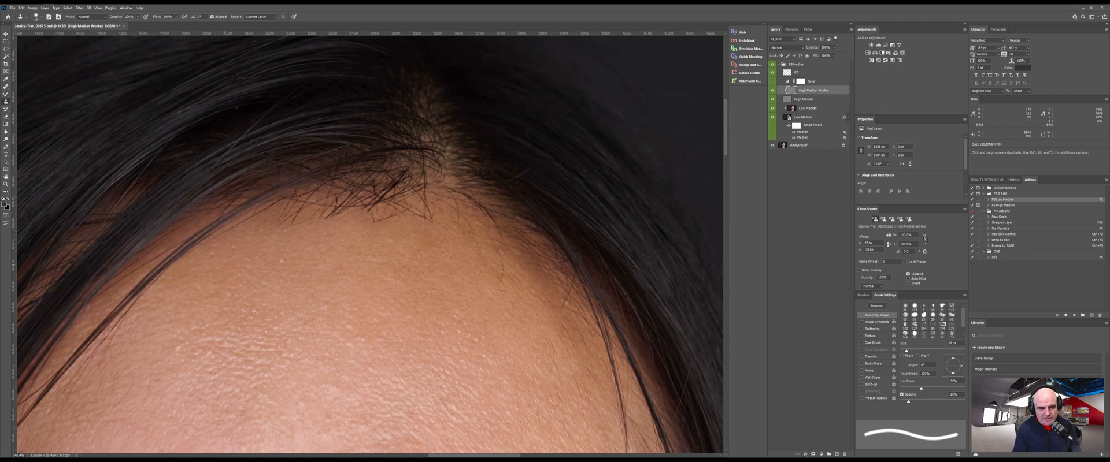
drag(368, 303, 424, 244)
Rotate the canvas view until the portrait hangs nearly upside down and make the topmost layer of the group active.
key(z)
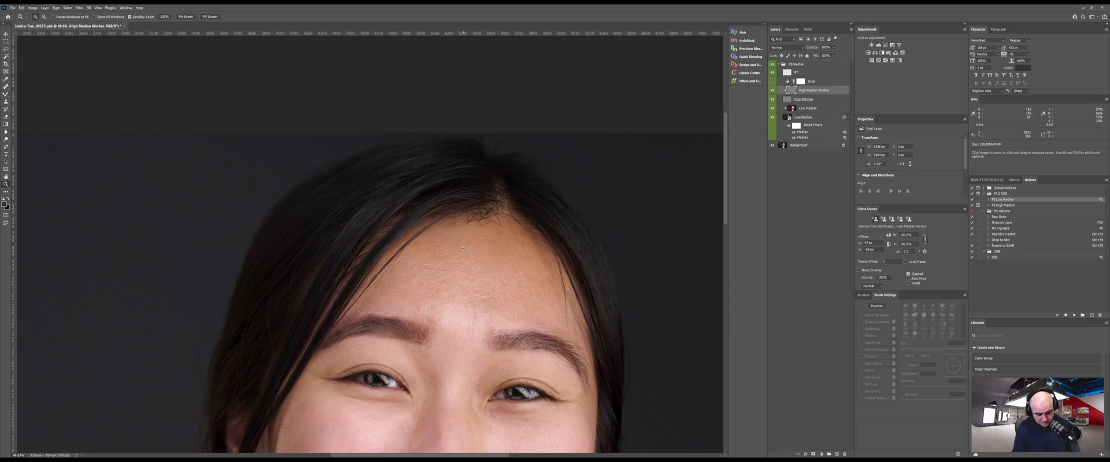
key(r)
drag(462, 174, 573, 164)
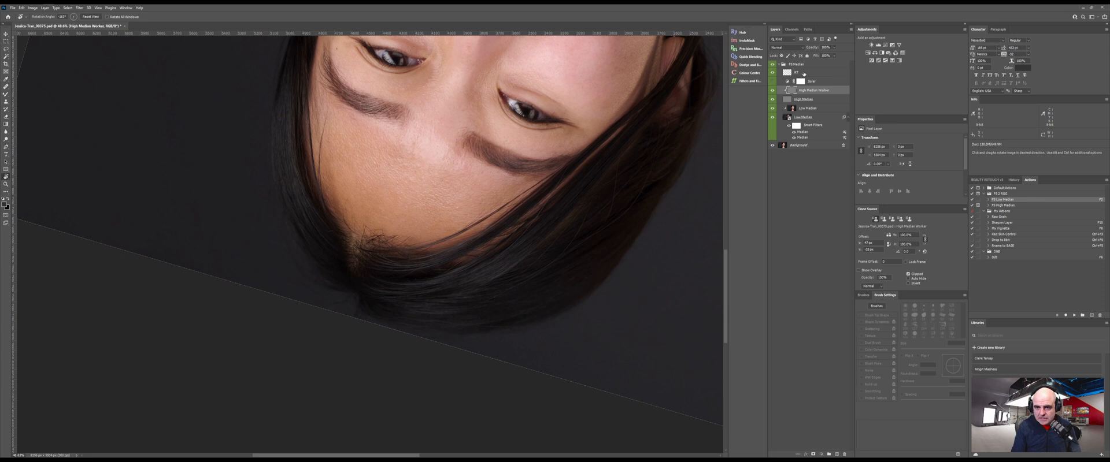
click(805, 74)
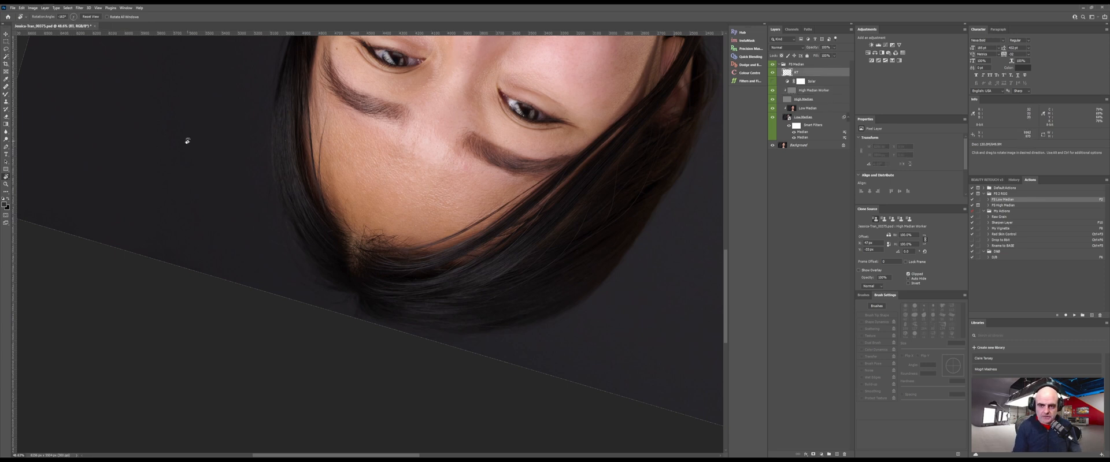
drag(515, 205, 491, 231)
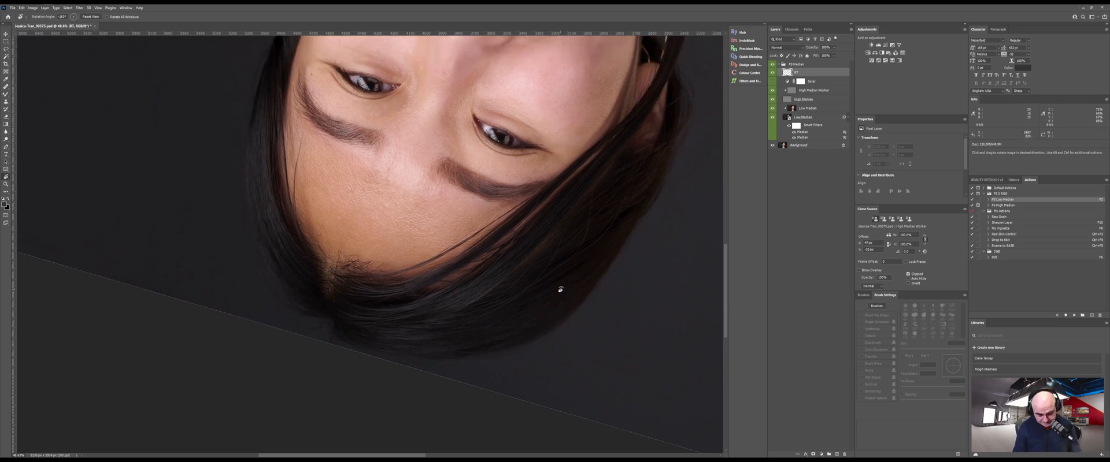
Sample the dark hair colour beside the hairline and set up a hard round brush of 3 px.
key(b)
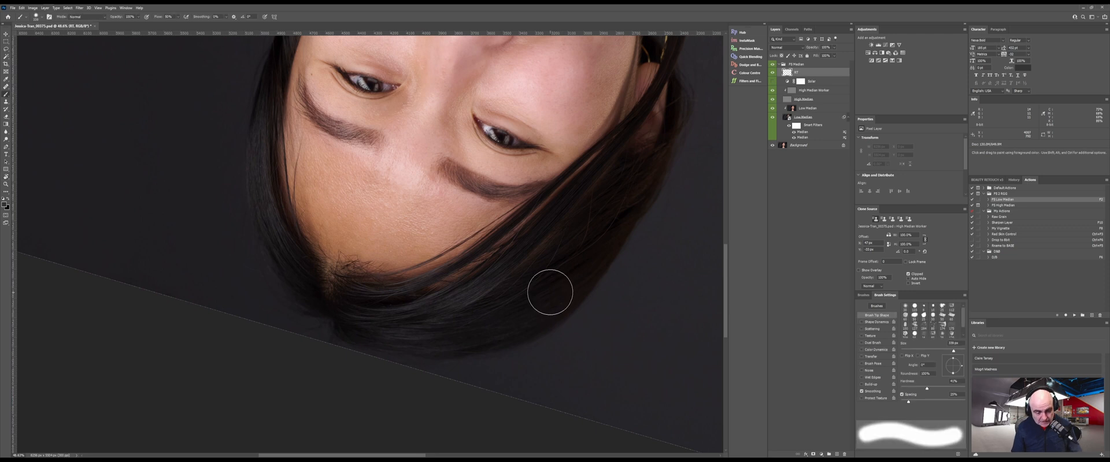
drag(414, 280, 400, 282)
alt+click(407, 284)
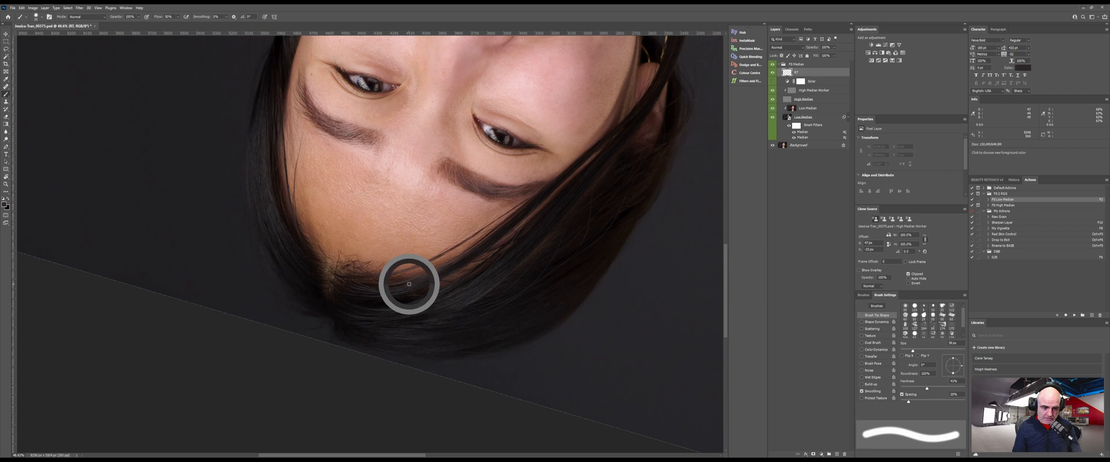
click(38, 16)
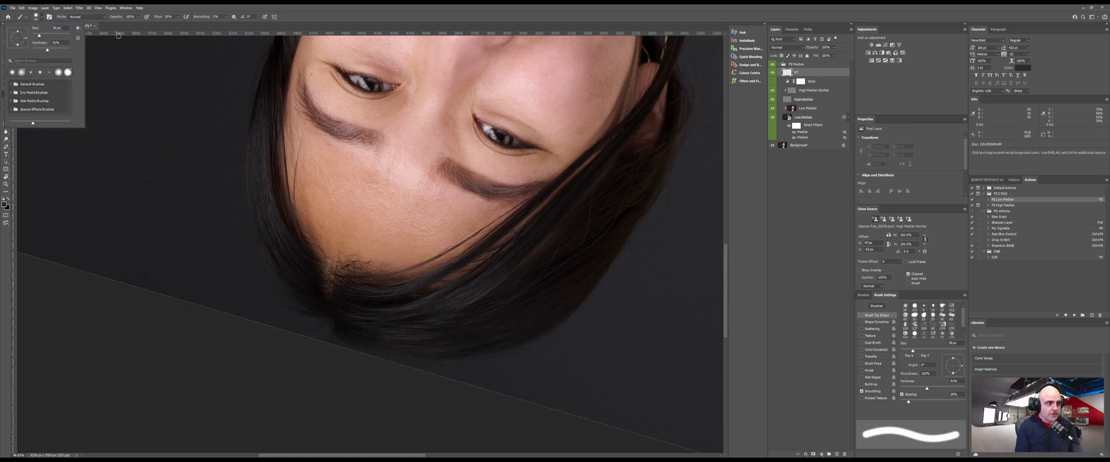
text(3)
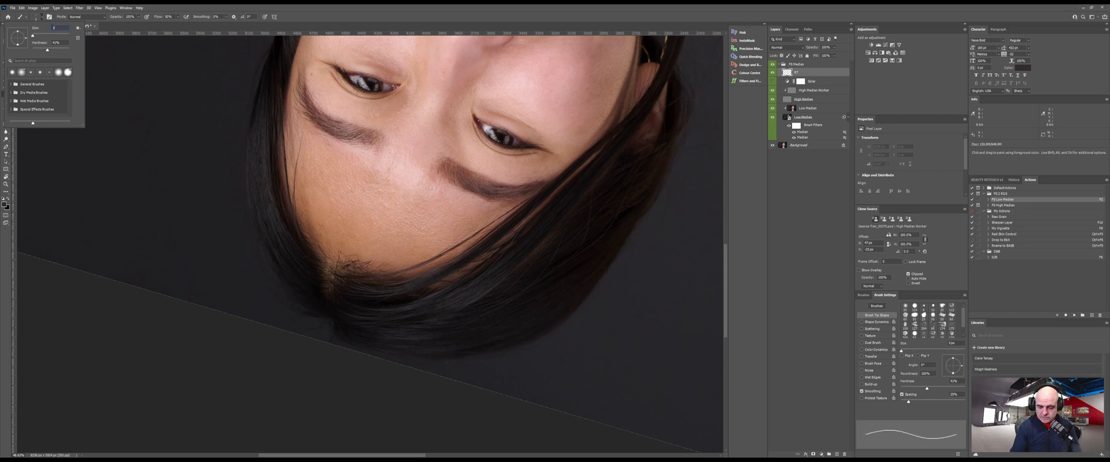
key(Return)
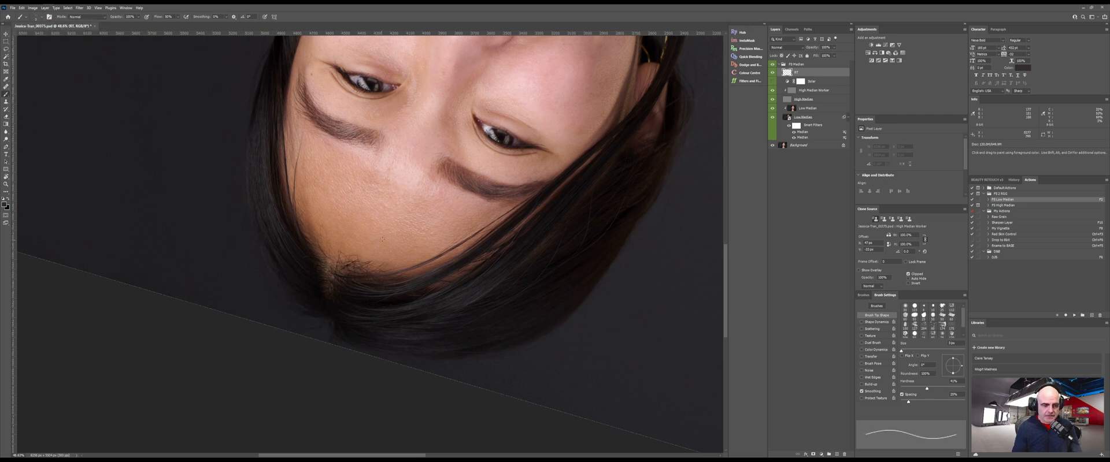
alt+right_click(383, 238)
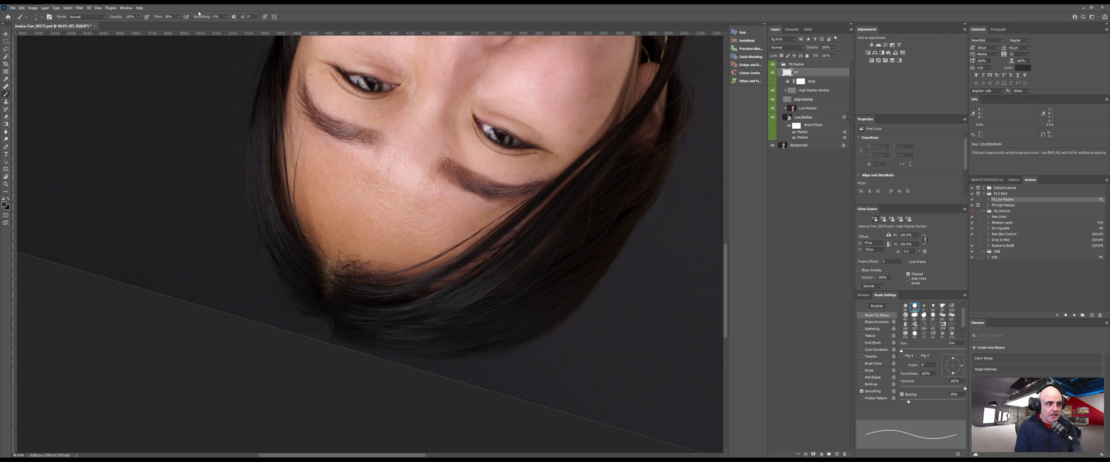
Raise the brush smoothing to 73% and check its smoothing options.
drag(208, 17, 220, 17)
click(235, 16)
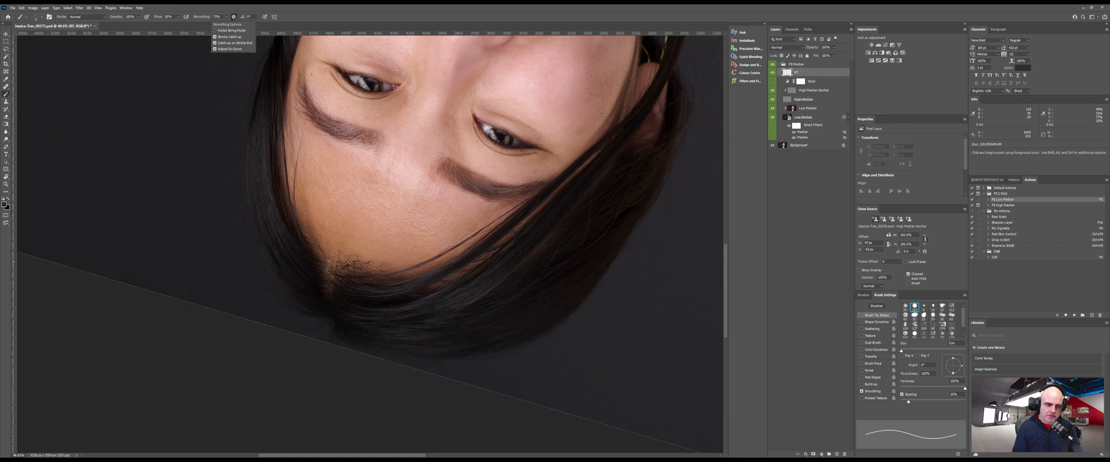
click(380, 247)
Try painting fine hair strokes from the image-left hairline toward the side strands on the top layer.
drag(436, 243, 498, 170)
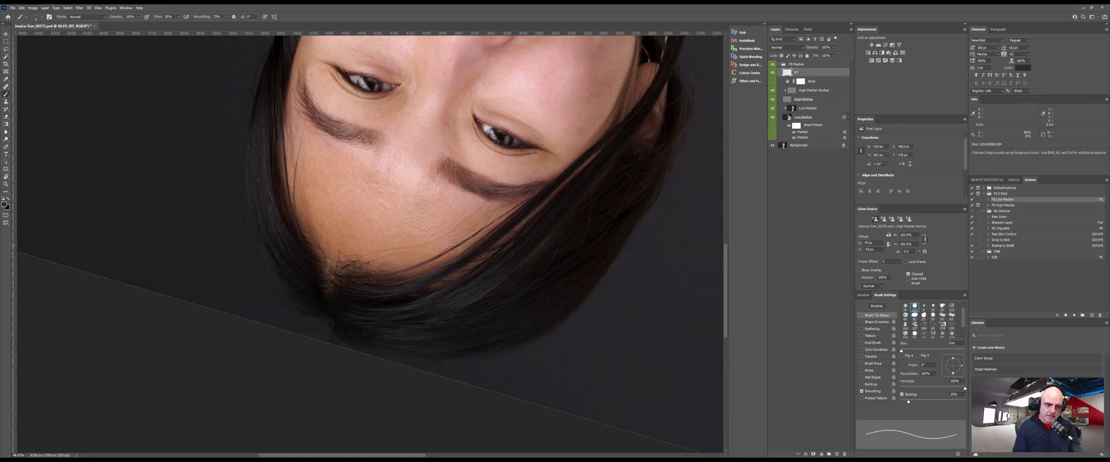
drag(447, 245, 545, 161)
drag(497, 212, 531, 200)
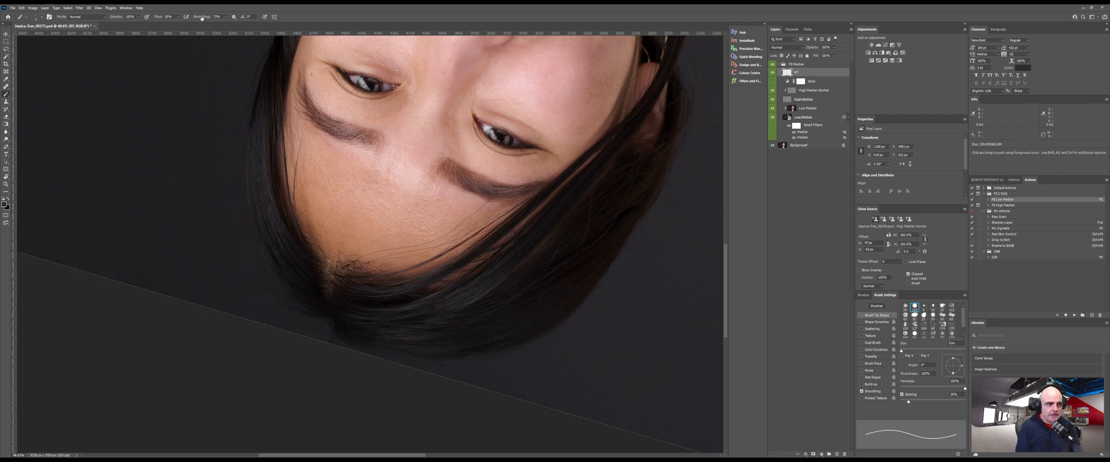
Fine-tune the brush smoothing to 78% and revert the document history to the Clone Stamp state before the test hair strokes.
drag(204, 18, 203, 18)
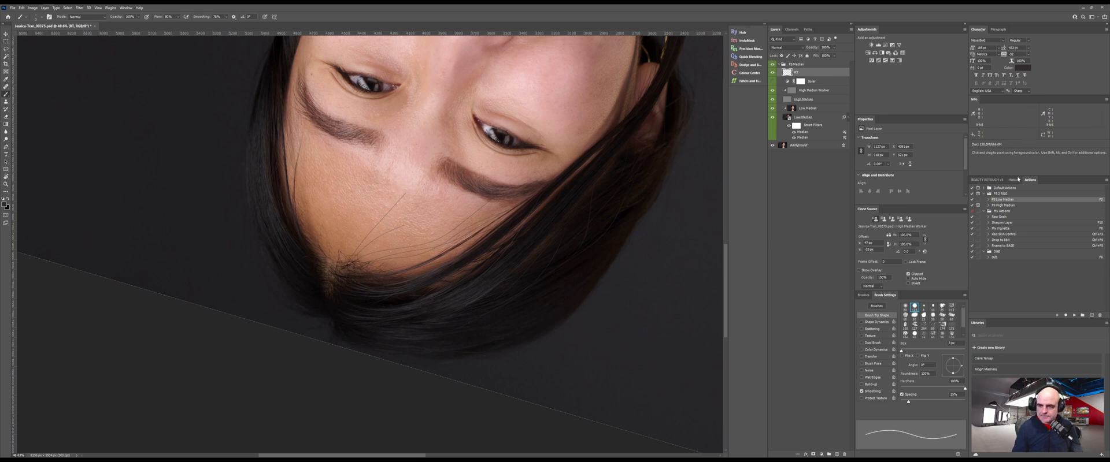
click(1014, 180)
click(1012, 276)
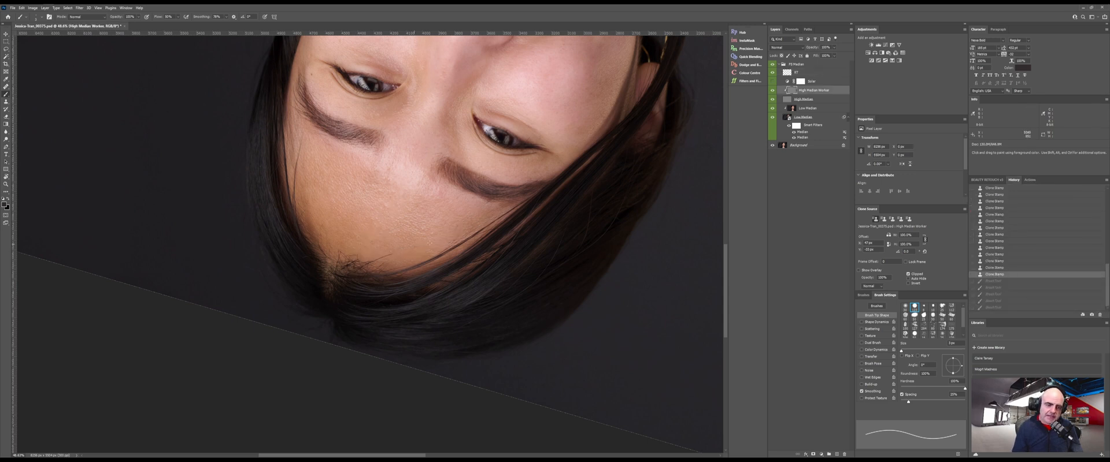
Try painting two short hair strokes along the image-left side strands on the High Median Worker layer.
drag(515, 215, 518, 205)
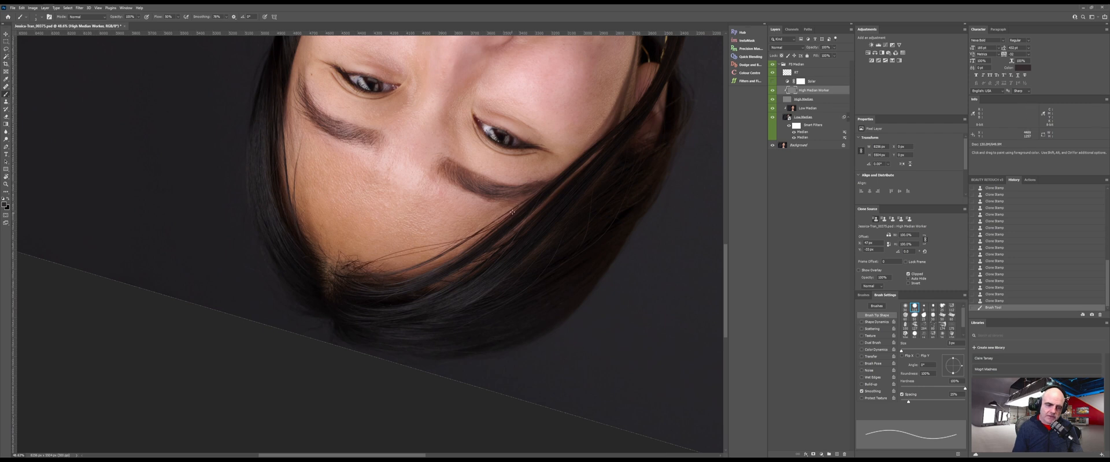
drag(513, 212, 553, 177)
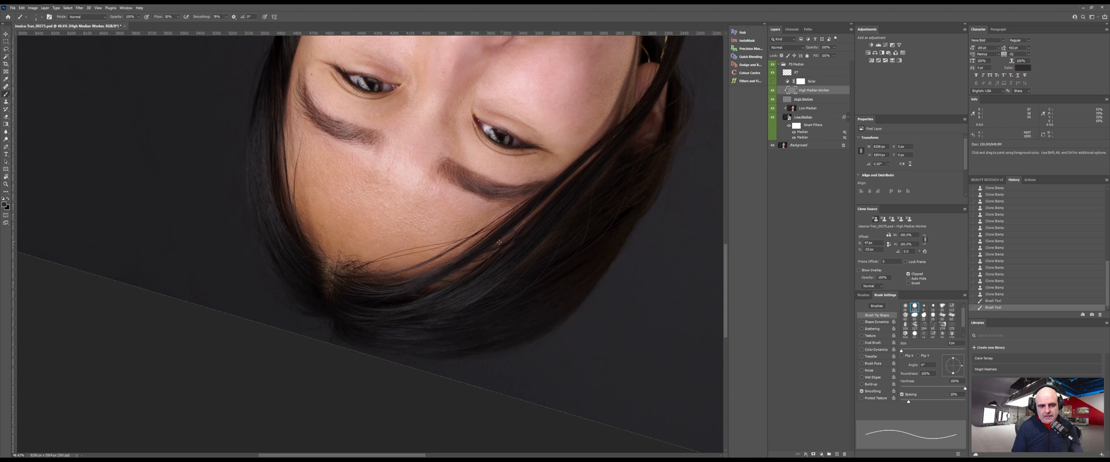
key(ctrl+z)
key(ctrl+z)
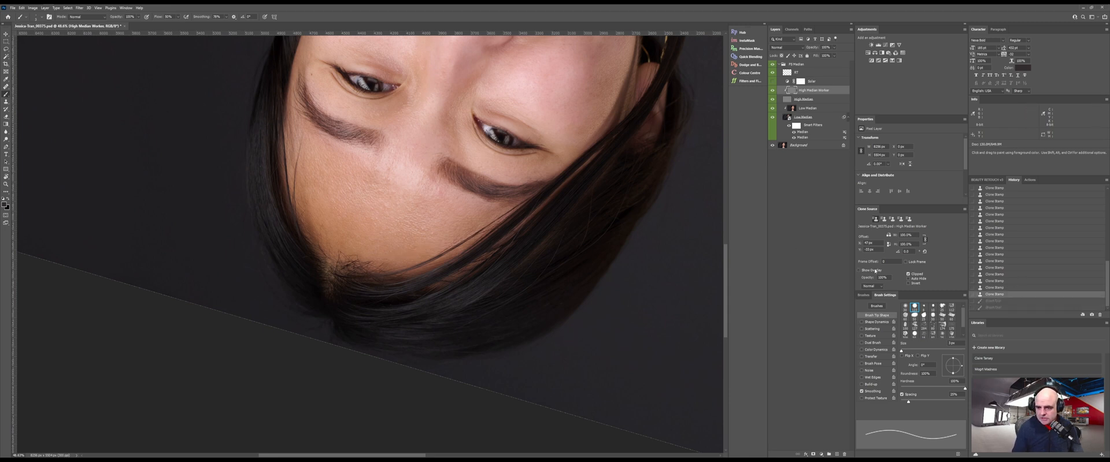
Enable Shape Dynamics with Pen Pressure size control and paint tapered hair strokes on the forehead near the image-left hairline.
click(875, 323)
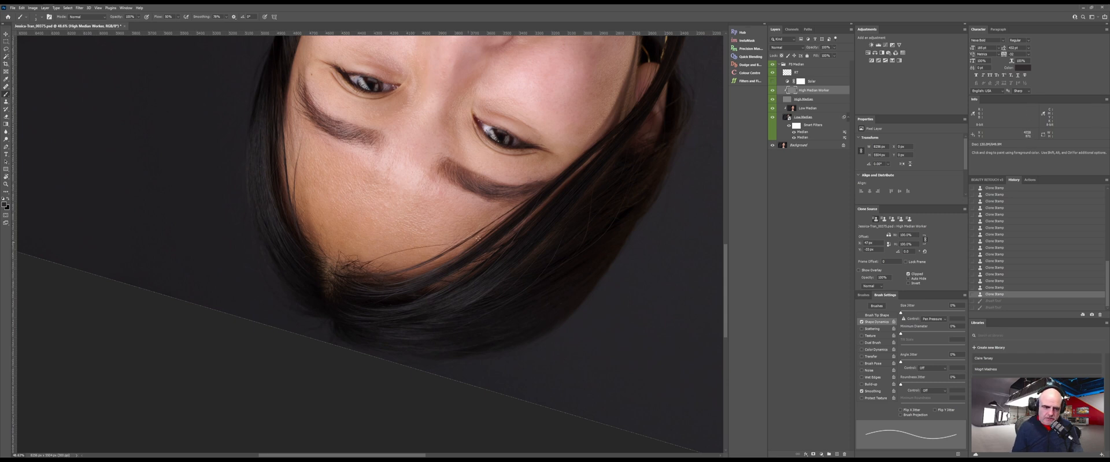
mouse_move(478, 238)
mouse_down()
mouse_move(496, 204)
mouse_move(366, 274)
mouse_move(446, 217)
mouse_up()
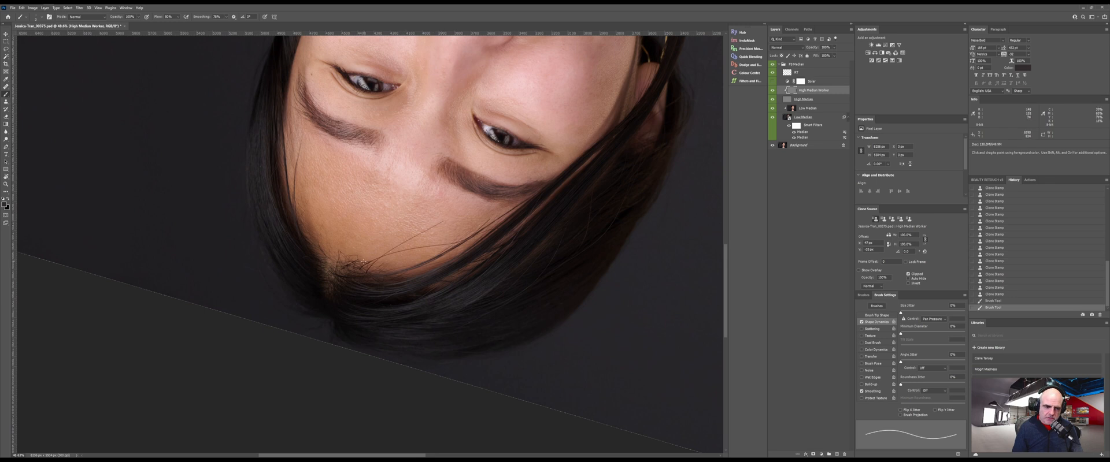
drag(435, 222, 440, 218)
Paint more fine hairs sweeping from the upper hairline to the image-left strands and keep the size control on Pen Pressure.
click(235, 17)
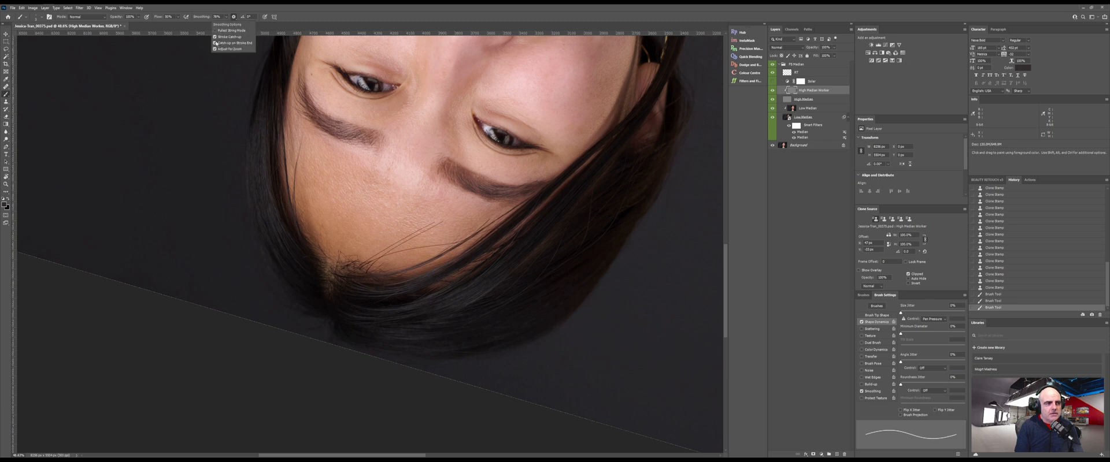
click(388, 233)
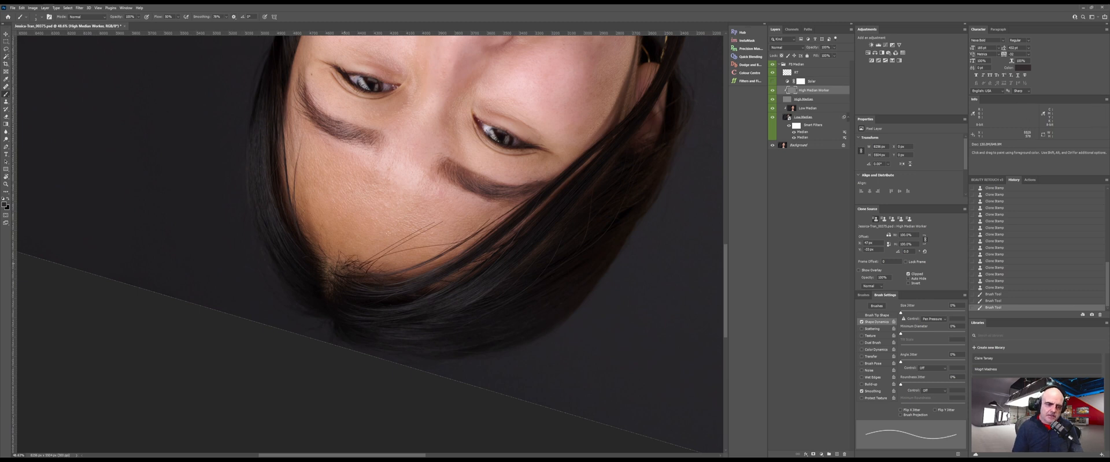
drag(372, 254, 445, 230)
drag(500, 206, 502, 202)
drag(375, 271, 528, 212)
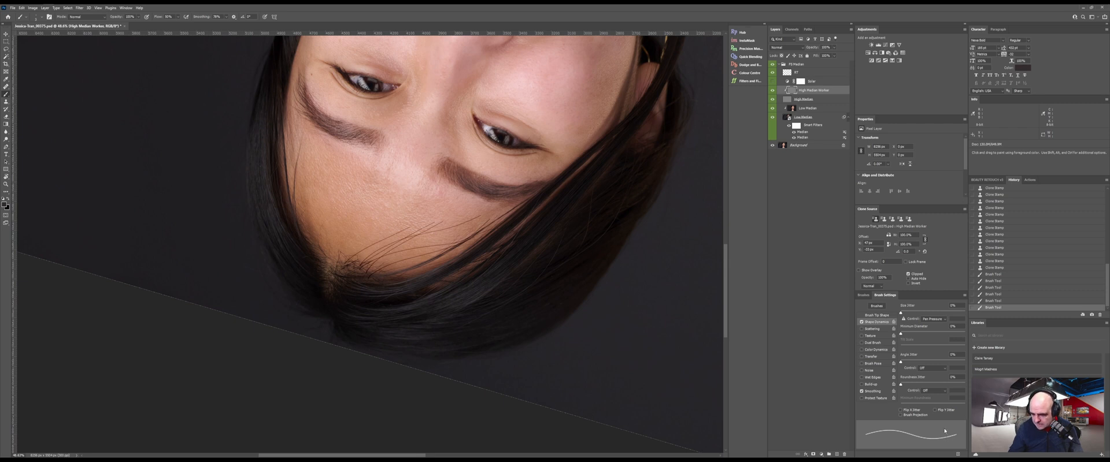
click(942, 320)
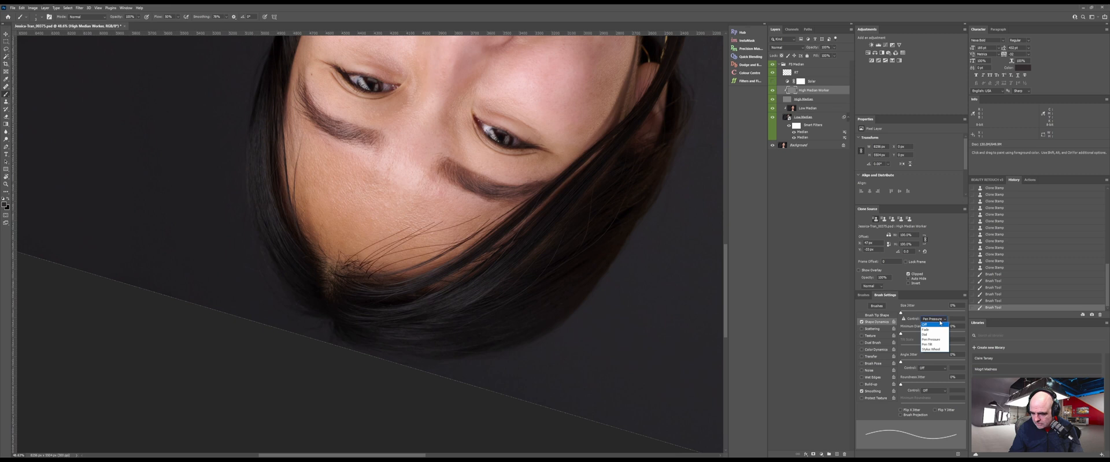
click(940, 318)
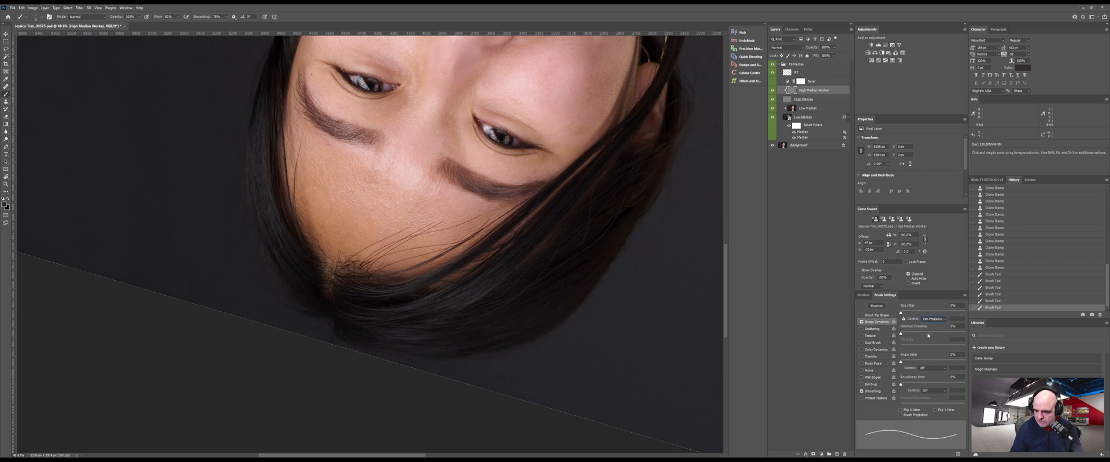
Set the brush's minimum diameter to 1% and paint two test hair strokes across the forehead on the High Median Worker layer.
click(902, 335)
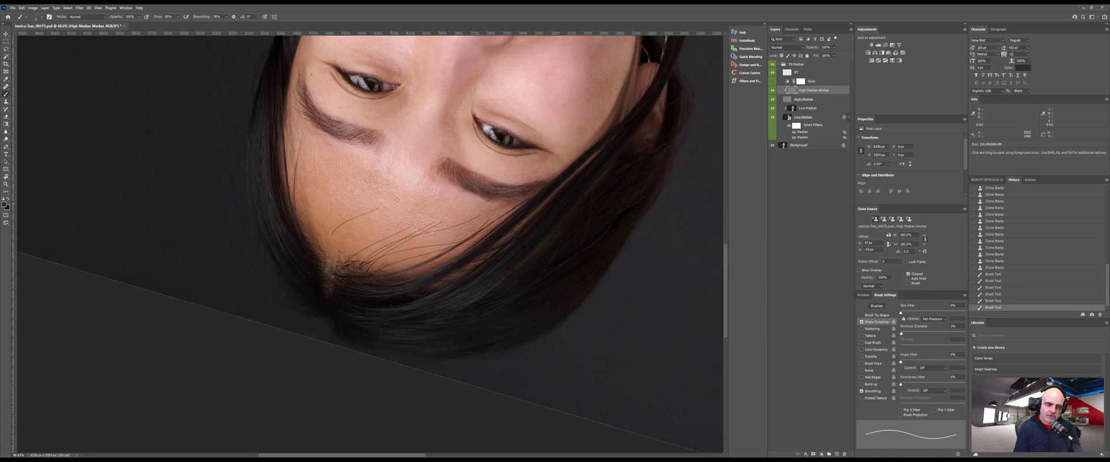
drag(397, 200, 409, 196)
key(z)
mouse_move(384, 208)
mouse_down()
mouse_move(444, 206)
mouse_move(407, 214)
mouse_move(431, 212)
mouse_up()
key(b)
drag(322, 315, 495, 249)
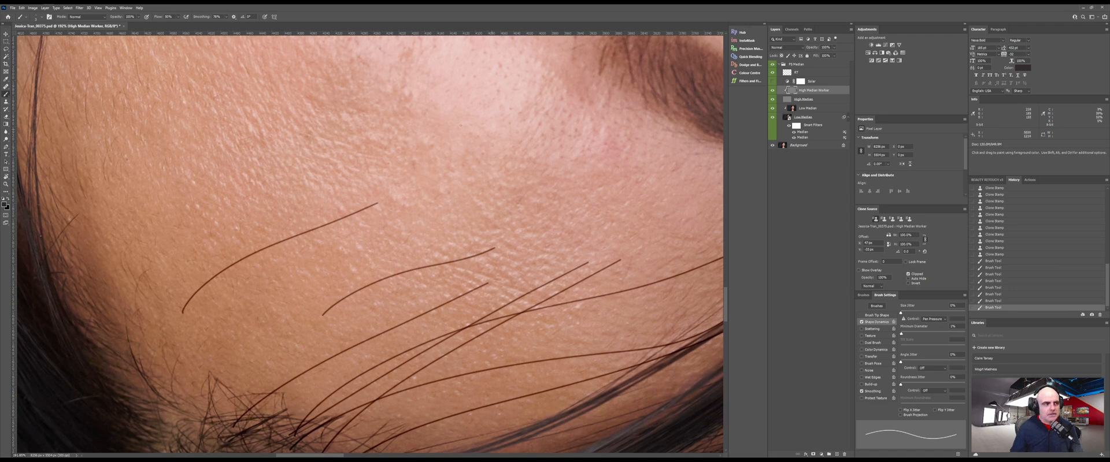
Enable pen-pressure control of the brush opacity and paint several thin test strokes across the forehead, including one wavy curve.
click(146, 18)
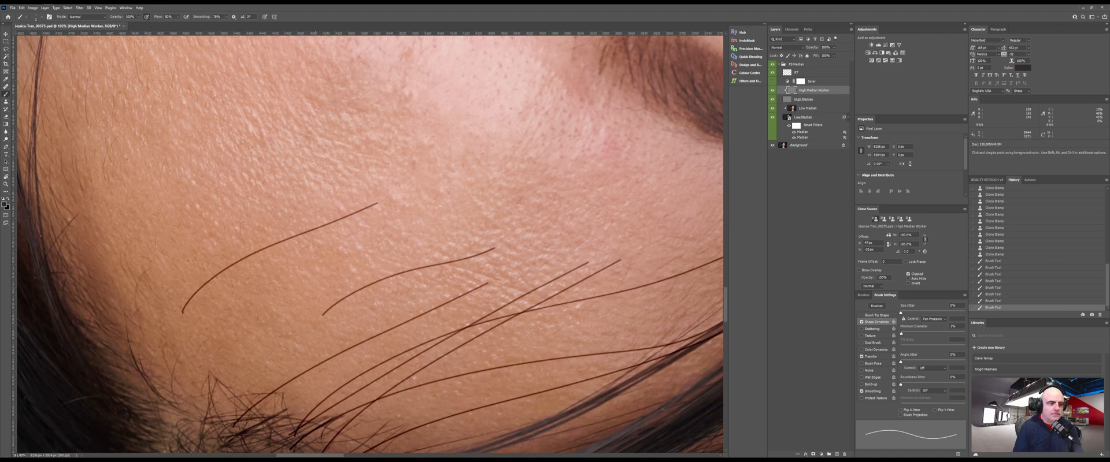
drag(263, 302, 361, 241)
drag(293, 280, 447, 217)
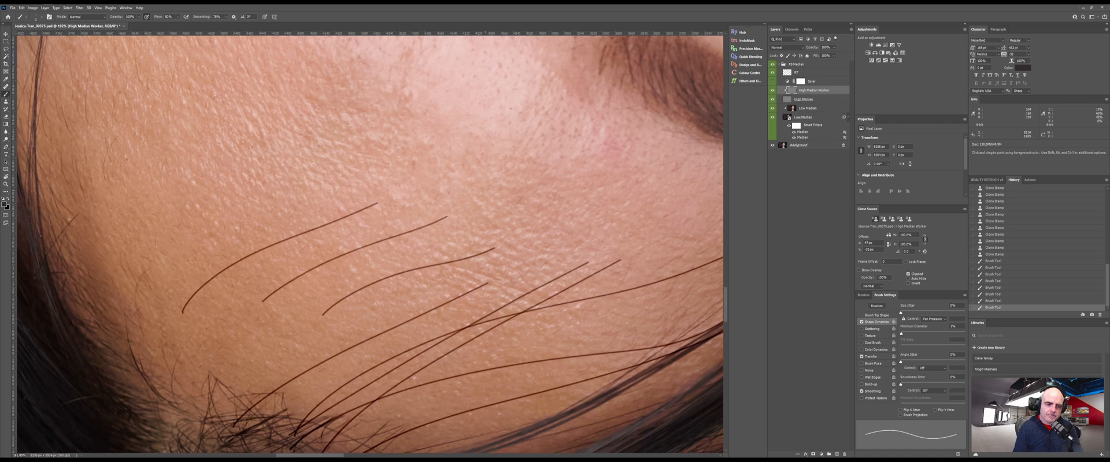
drag(417, 245, 502, 216)
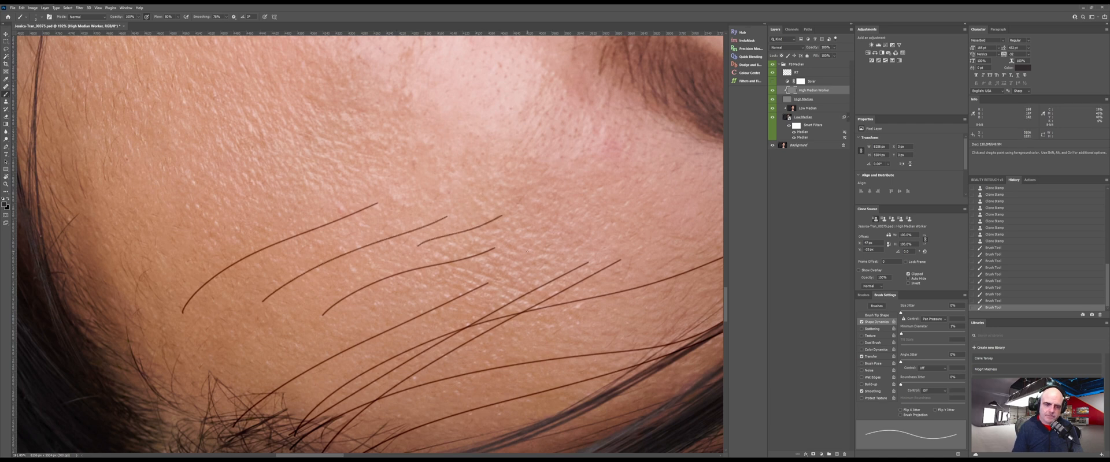
drag(525, 254, 539, 241)
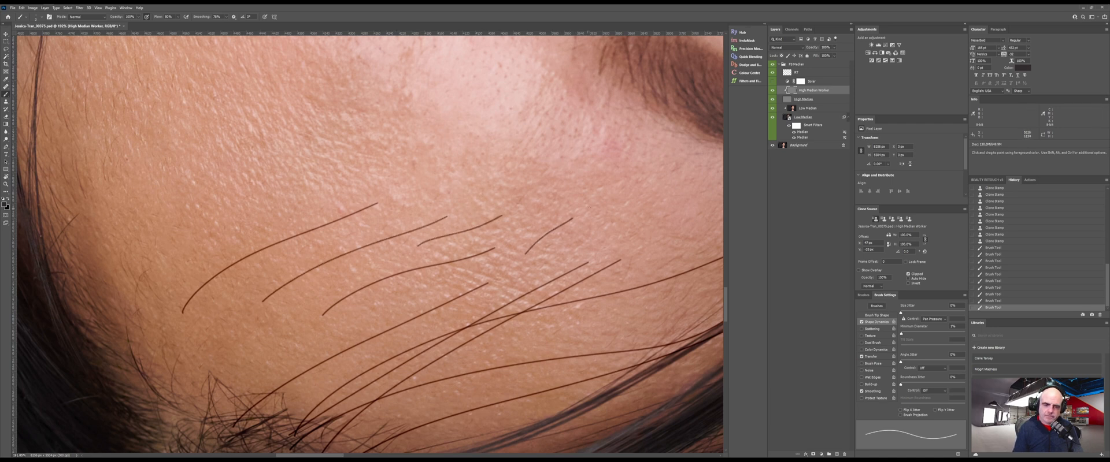
mouse_move(613, 189)
mouse_down()
mouse_move(644, 187)
mouse_move(658, 218)
mouse_move(673, 201)
mouse_up()
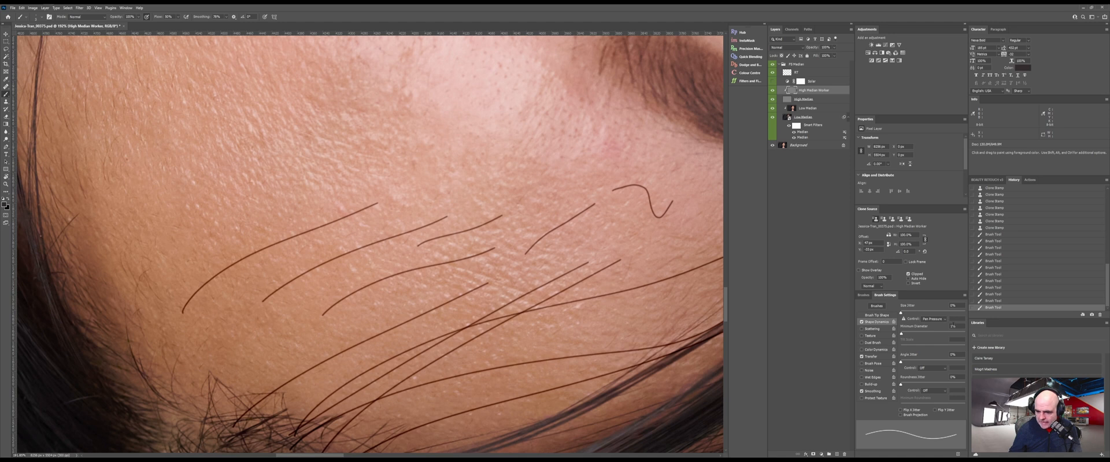
Check the brush's Transfer and Shape Dynamics settings and paint two more thin test strokes beside the existing ones on the forehead.
click(879, 357)
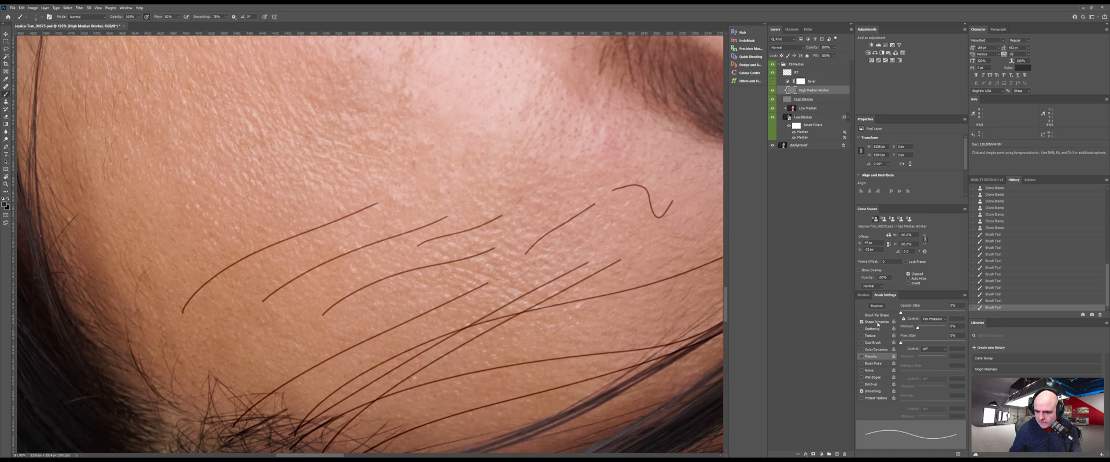
click(877, 322)
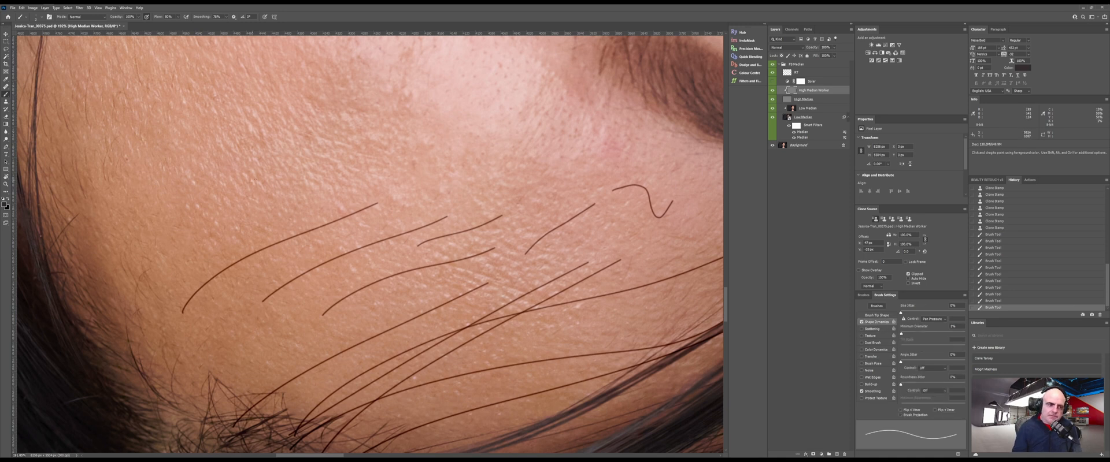
mouse_move(230, 236)
mouse_down()
mouse_move(288, 198)
mouse_move(364, 190)
mouse_up()
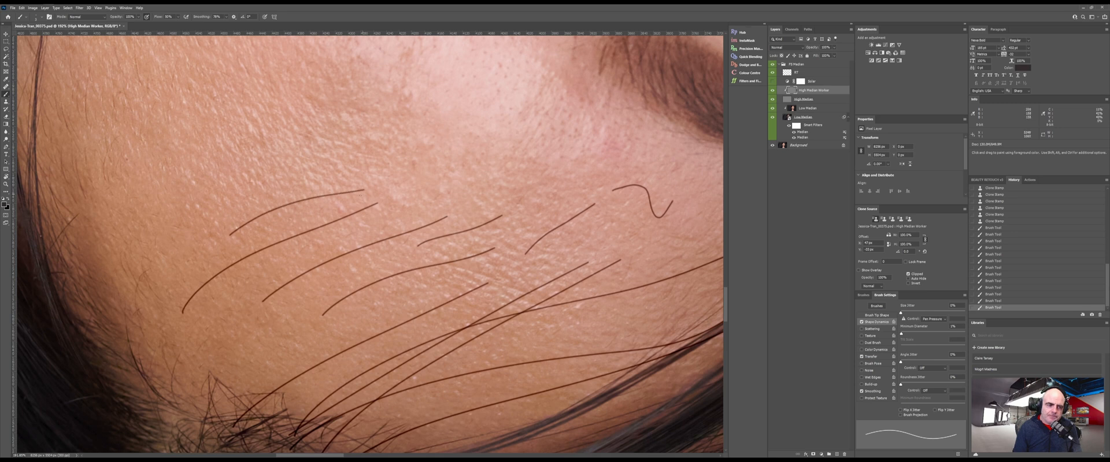
mouse_move(322, 213)
mouse_down()
mouse_move(412, 189)
mouse_move(480, 178)
mouse_up()
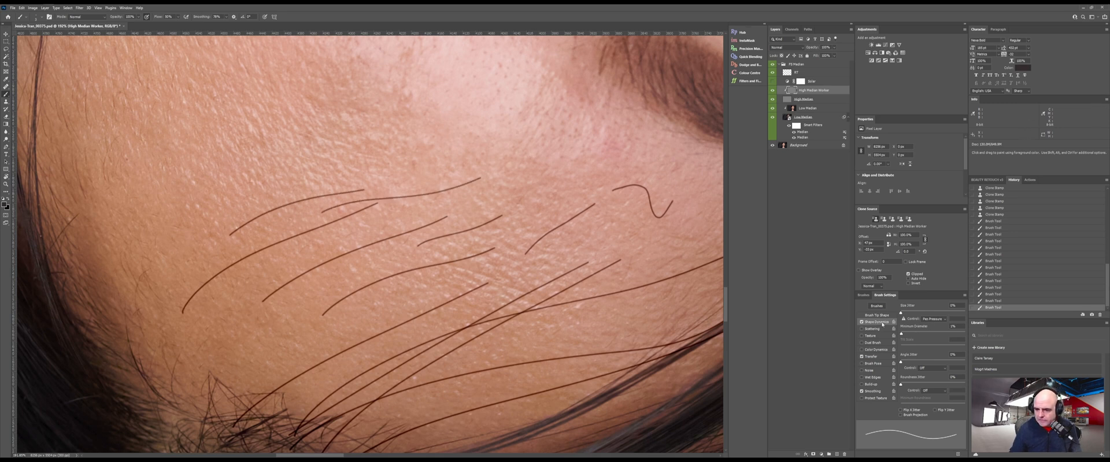
Enlarge the brush tip and paint four thick test strokes on the forehead, then return to the Shape Dynamics settings.
click(877, 315)
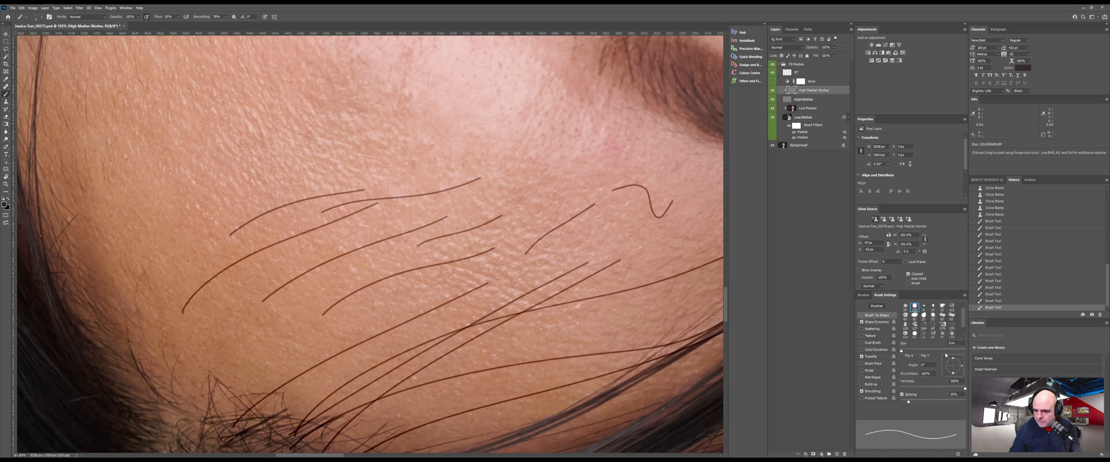
drag(901, 351, 904, 351)
mouse_move(197, 212)
mouse_down()
mouse_move(311, 173)
mouse_move(338, 152)
mouse_move(445, 153)
mouse_up()
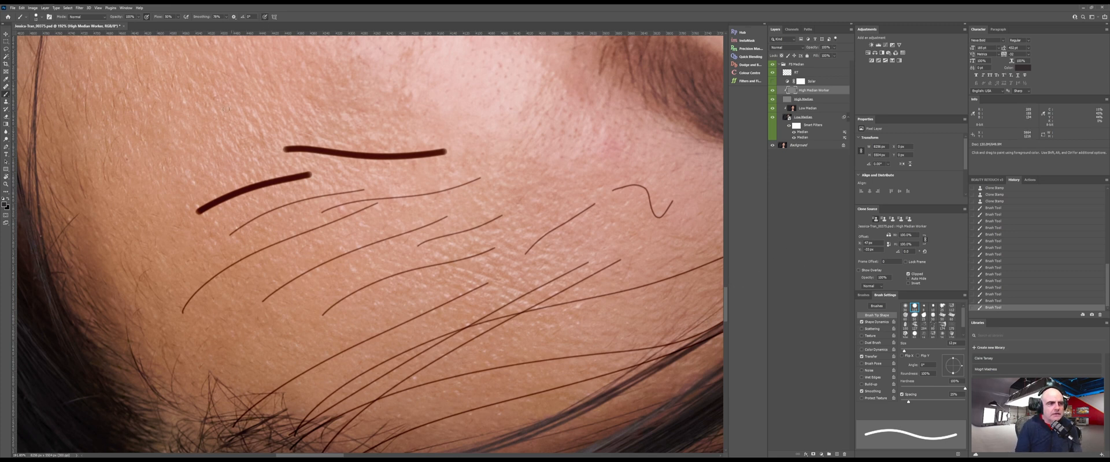
mouse_move(203, 146)
mouse_down()
mouse_move(341, 118)
mouse_move(421, 121)
mouse_move(545, 149)
mouse_up()
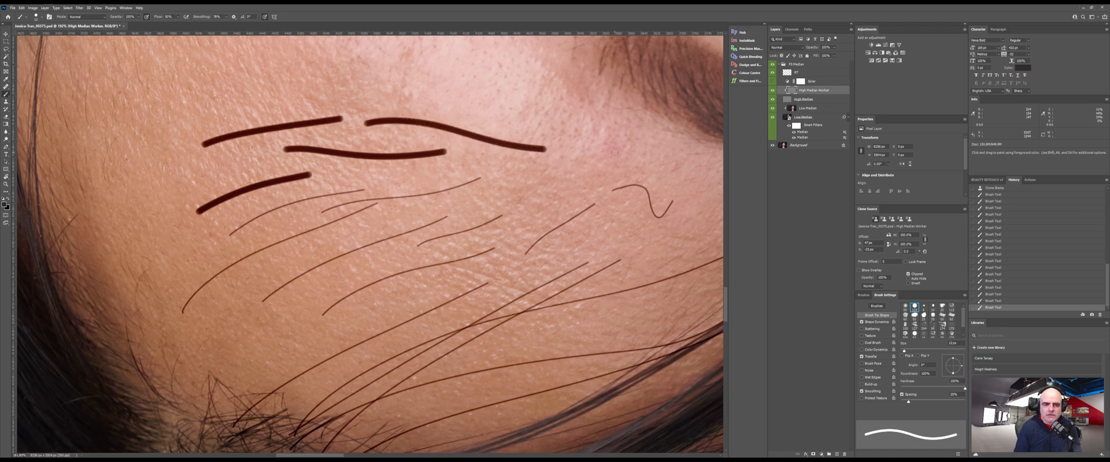
click(877, 322)
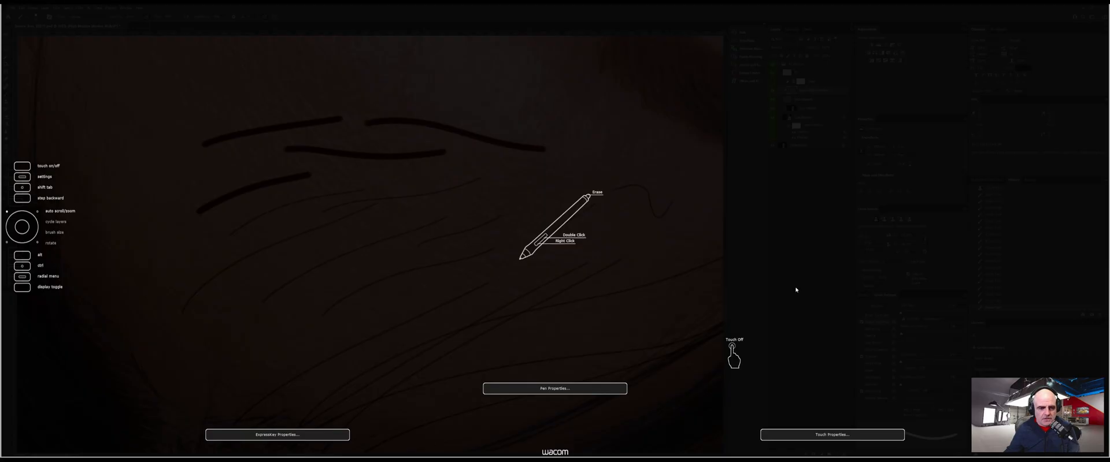
Test the grip pen's current pressure in Wacom Tablet Properties, inspect its mapping settings, and close the properties.
click(549, 389)
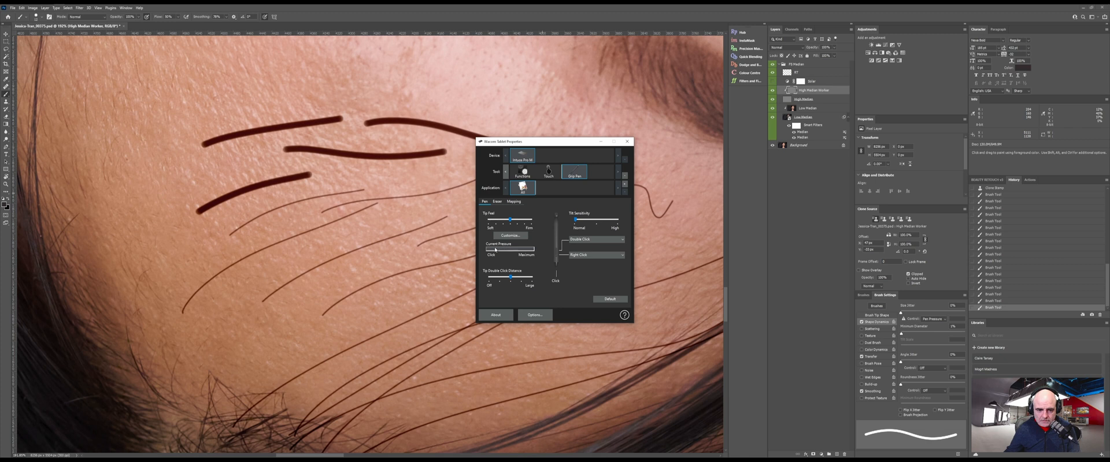
mouse_move(495, 249)
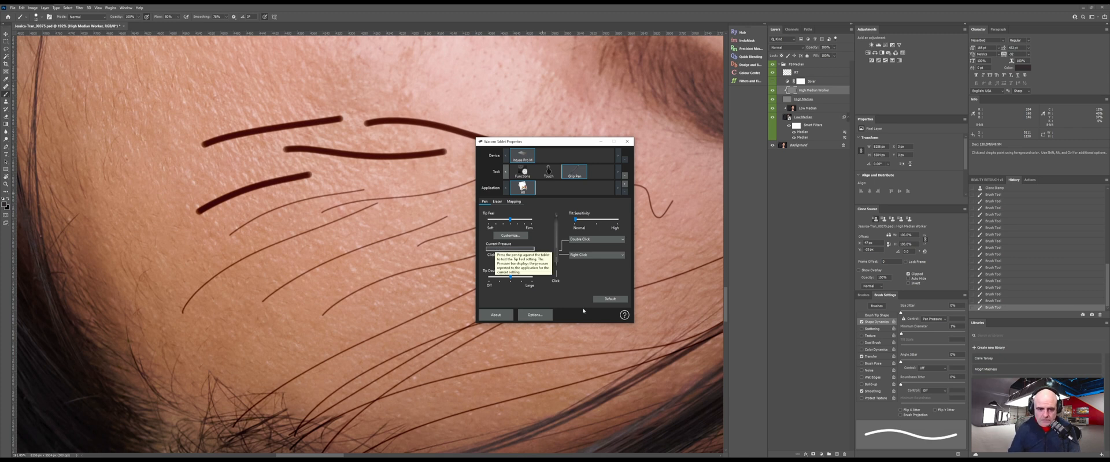
click(501, 255)
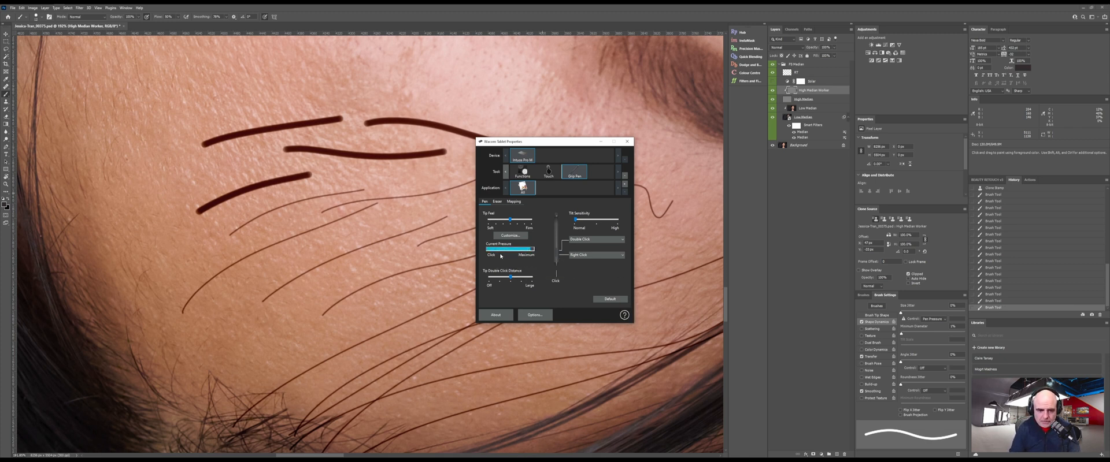
click(501, 257)
click(501, 257)
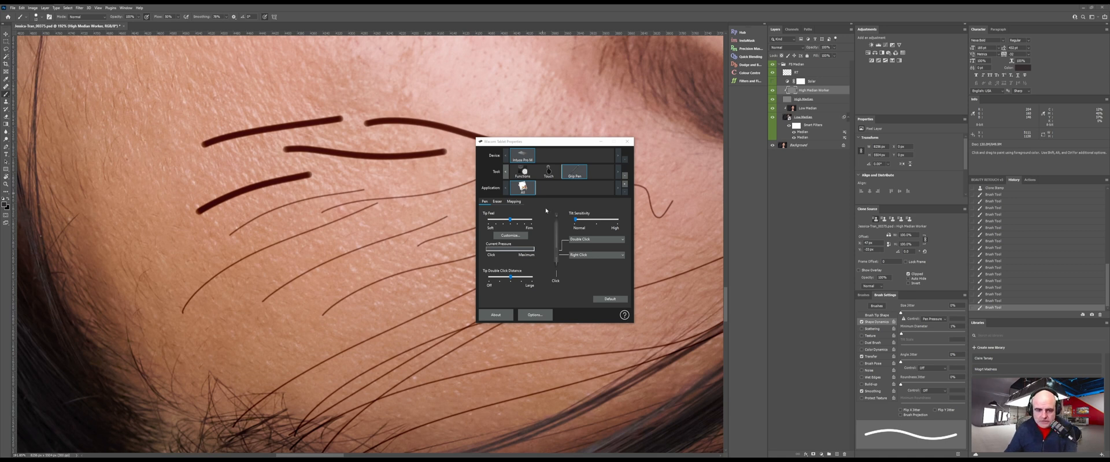
click(515, 203)
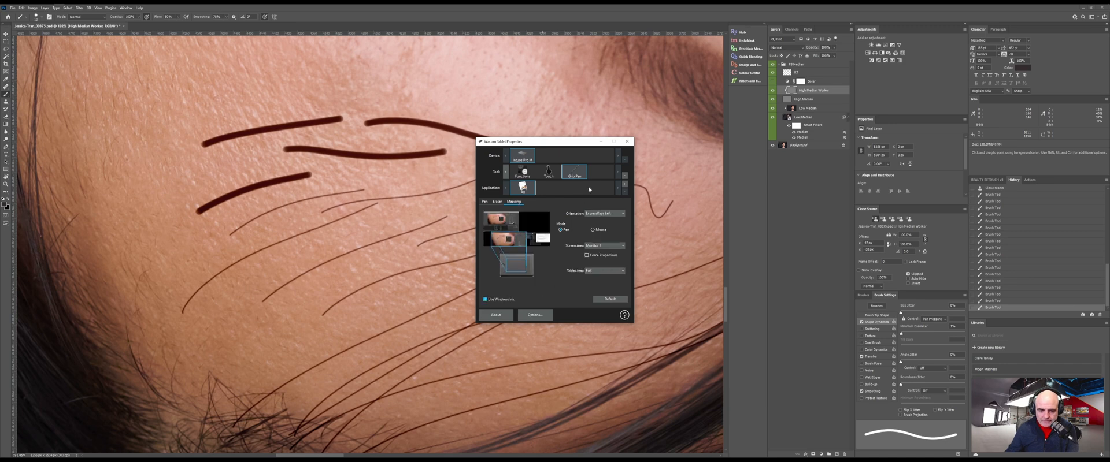
click(627, 141)
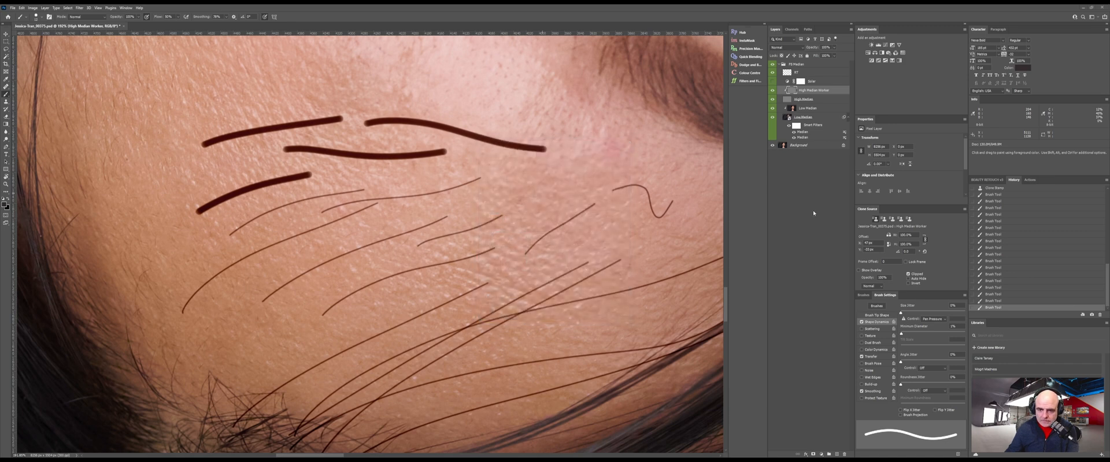
Save the portrait document with its test strokes and close Photoshop.
click(812, 211)
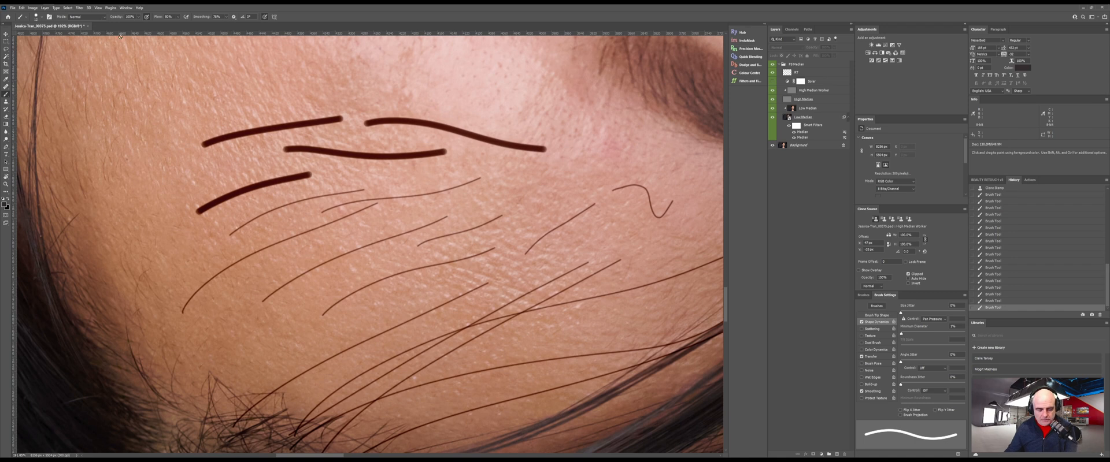
key(ctrl+s)
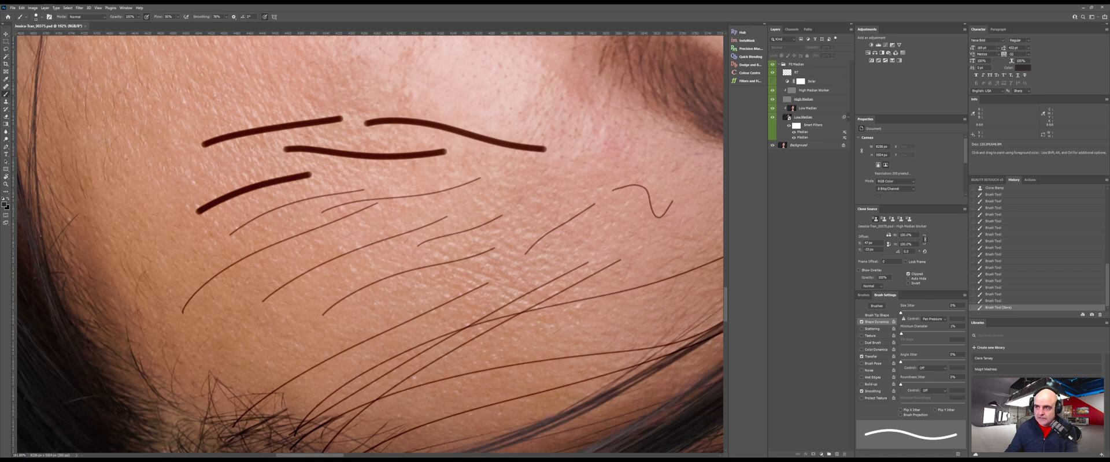
click(1104, 8)
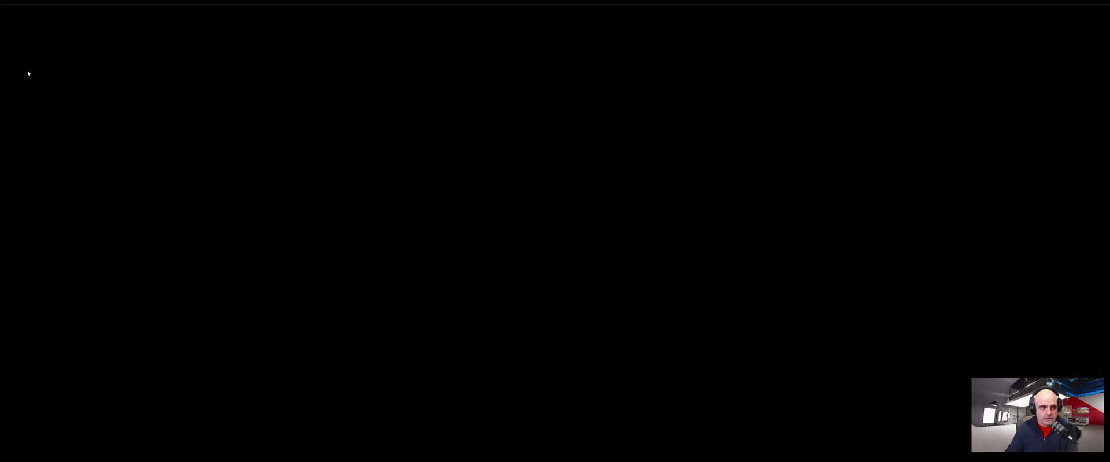
Relaunch Adobe Photoshop and reopen the most recent portrait PSD.
click(5, 3)
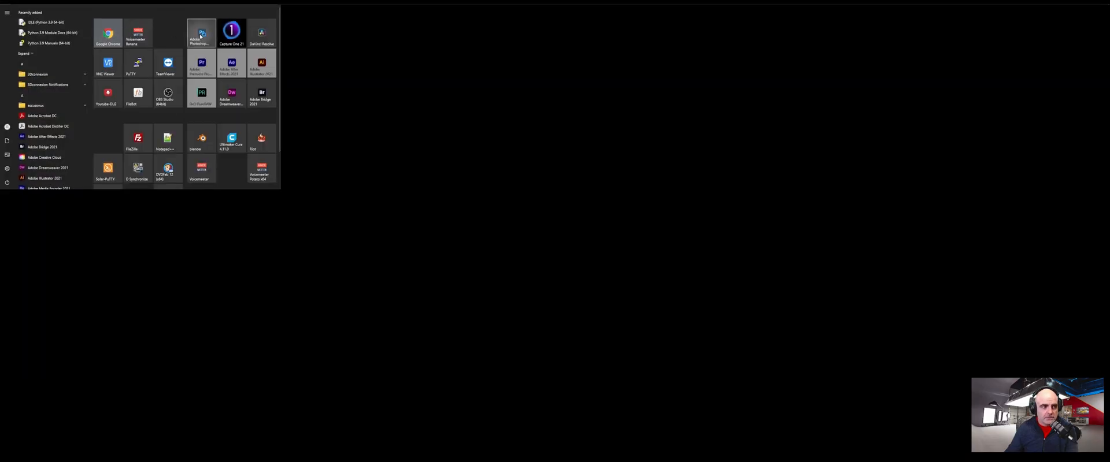
click(201, 43)
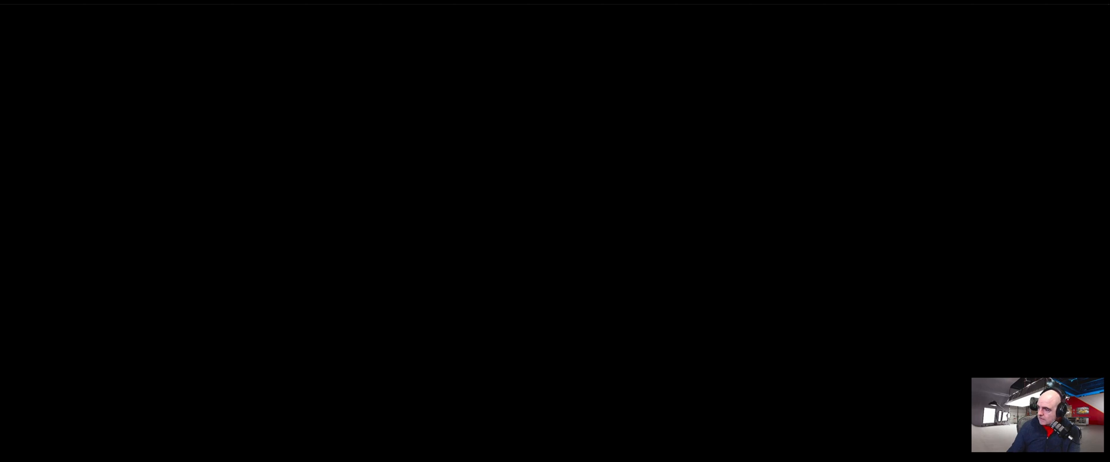
click(3, 2)
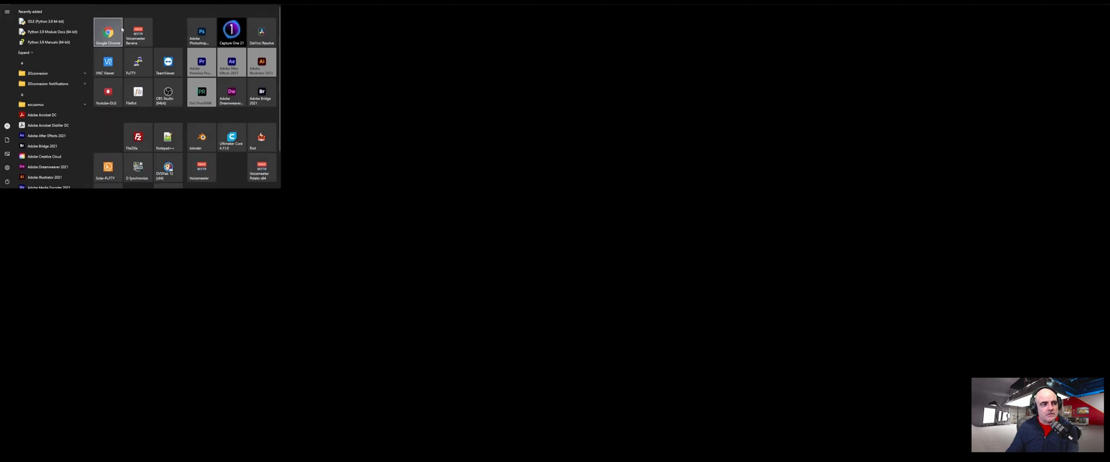
click(198, 35)
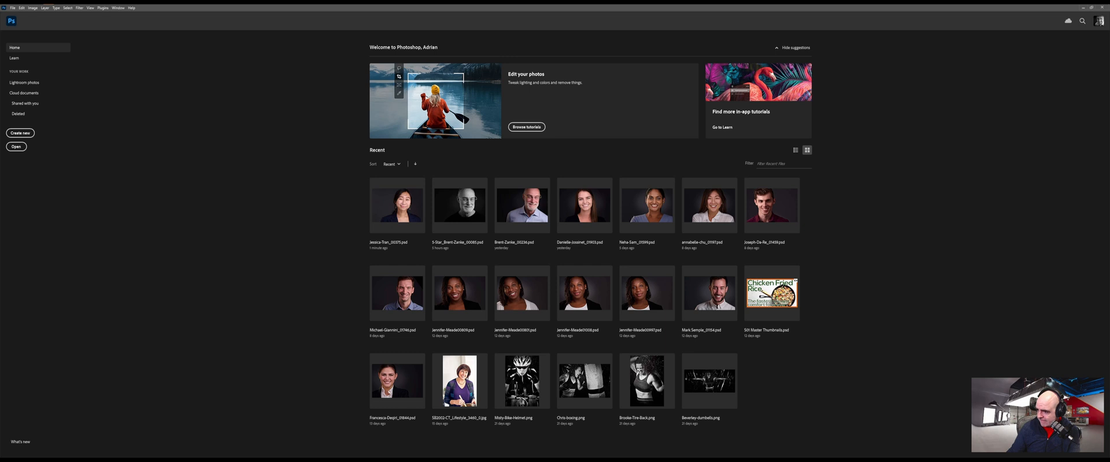
click(385, 211)
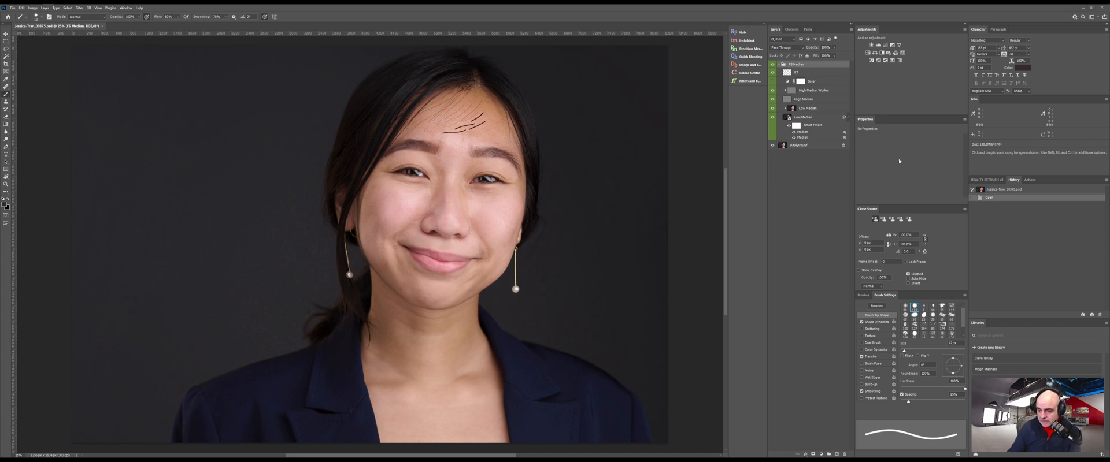
Inspect the brush's Shape Dynamics settings and keep the size control on Pen Pressure.
click(883, 323)
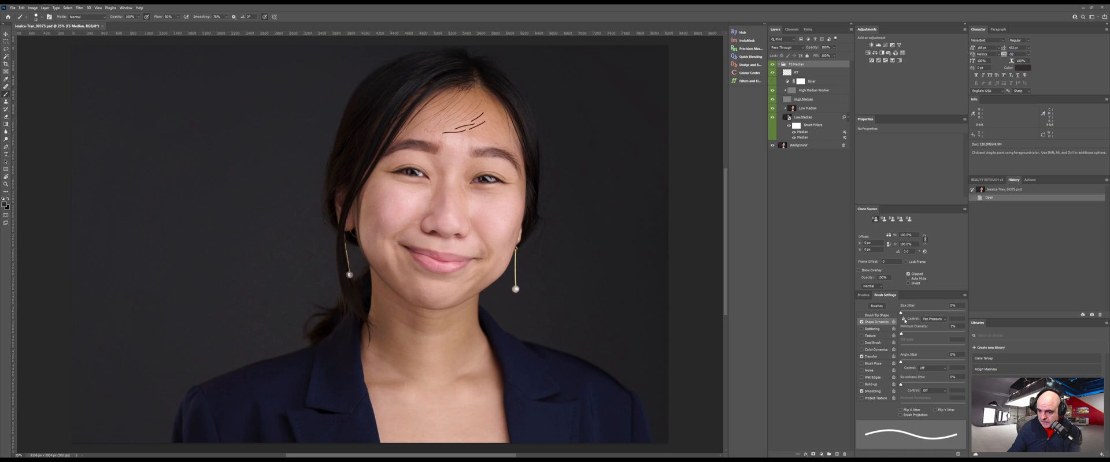
click(932, 319)
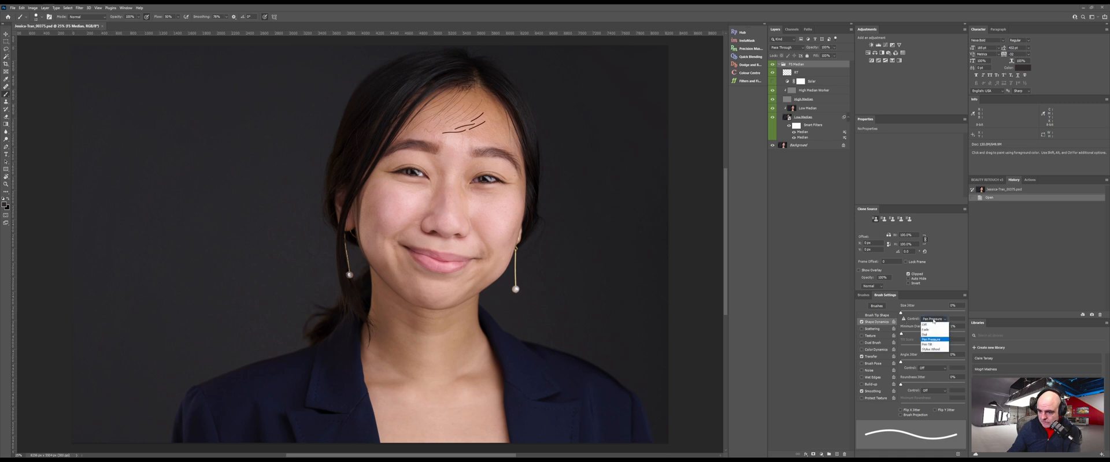
click(933, 320)
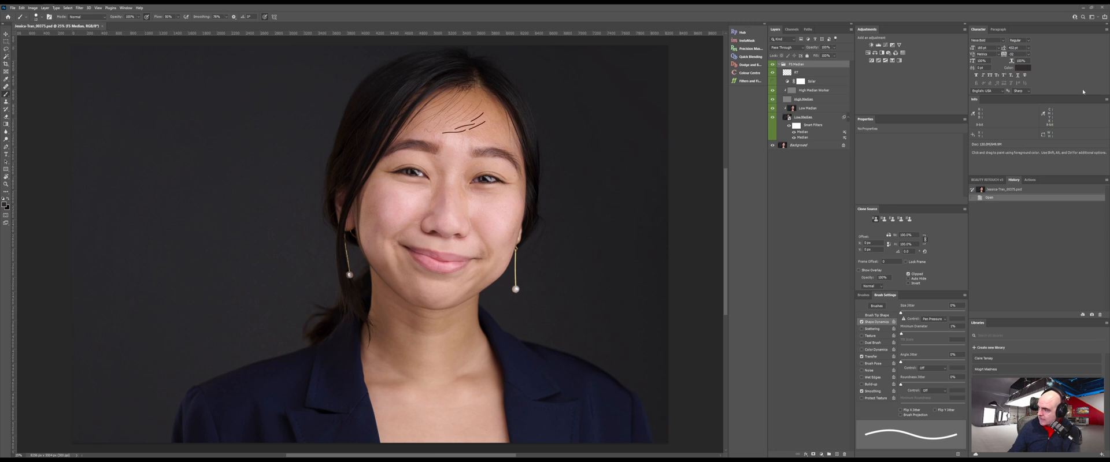
Close Photoshop and open the grip pen's settings in Wacom Tablet Properties.
key(ctrl+w)
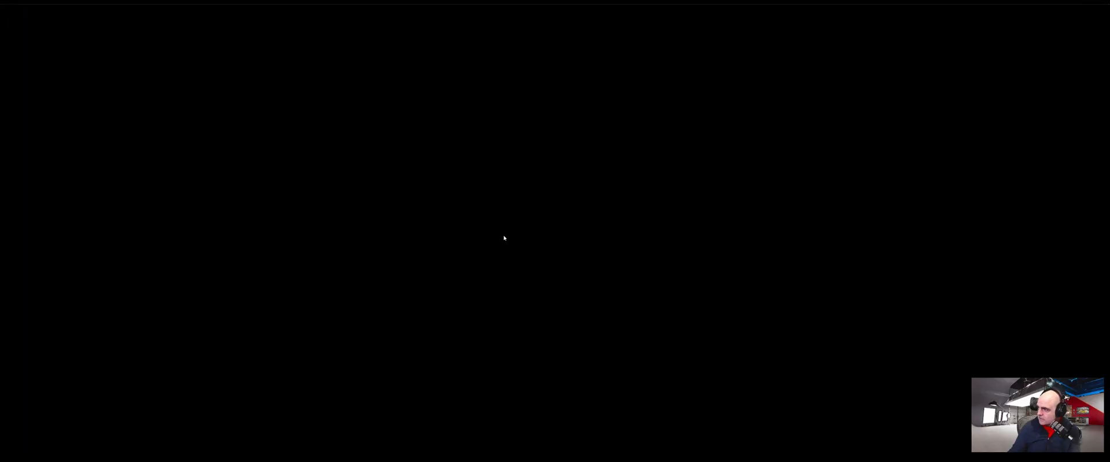
key(F1)
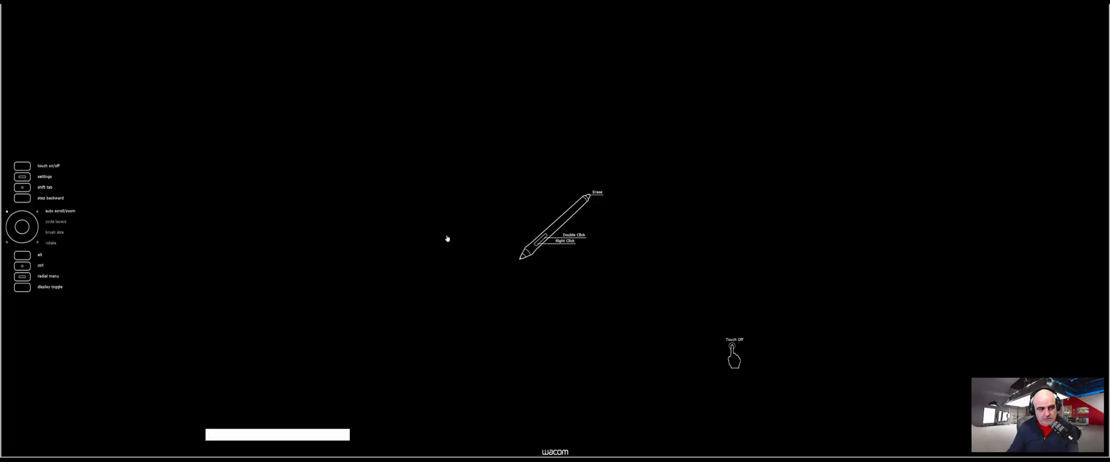
click(567, 389)
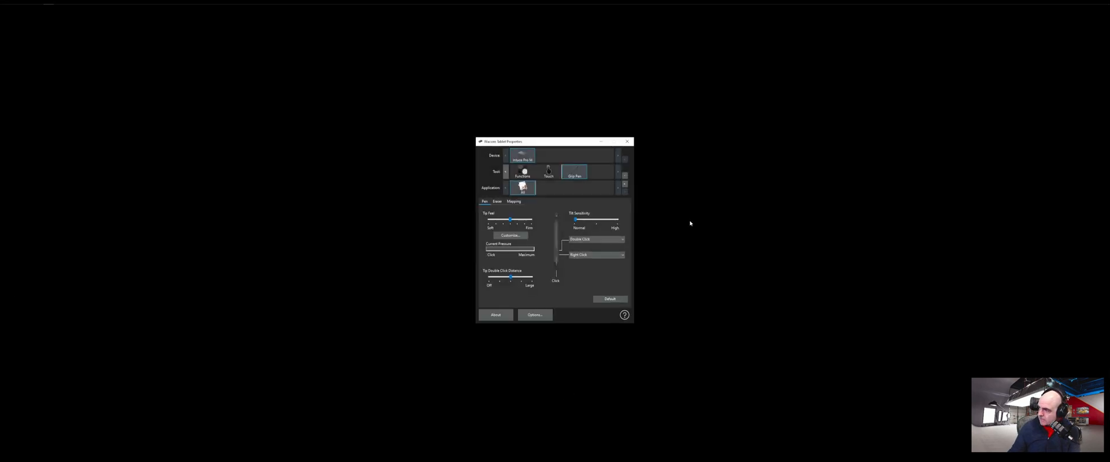
Display the grip pen's mapping settings in Wacom Tablet Properties to examine the Windows Ink option.
click(514, 202)
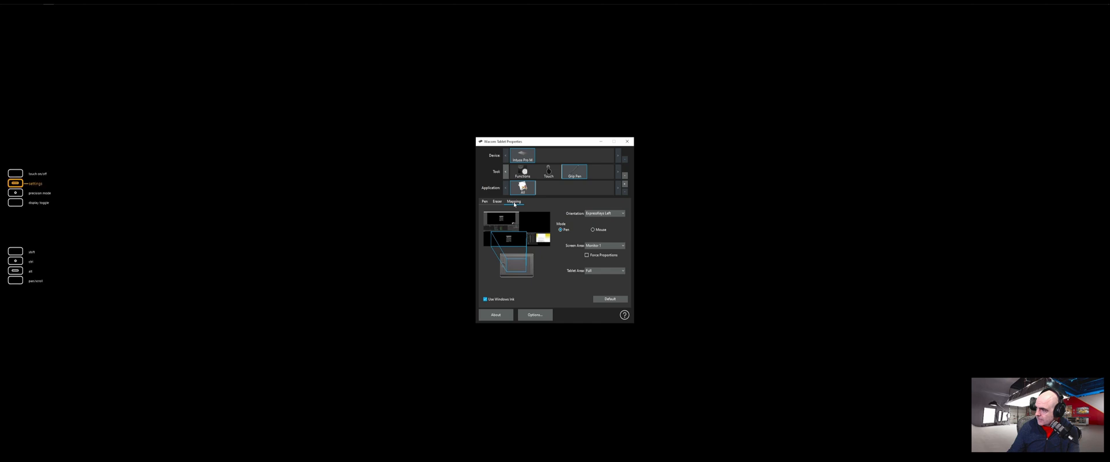
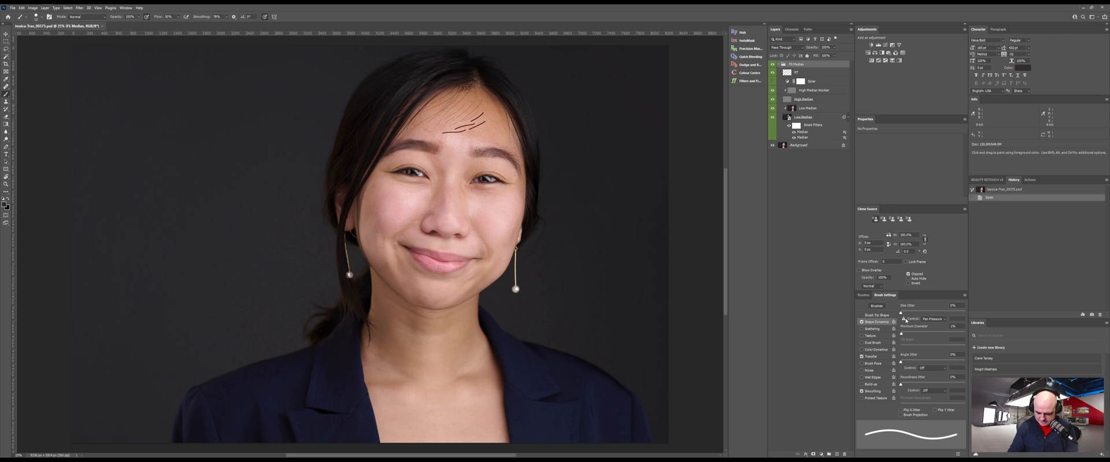
Try to paint on the layer group, dismiss the error, and make the Low Median layer active.
click(390, 356)
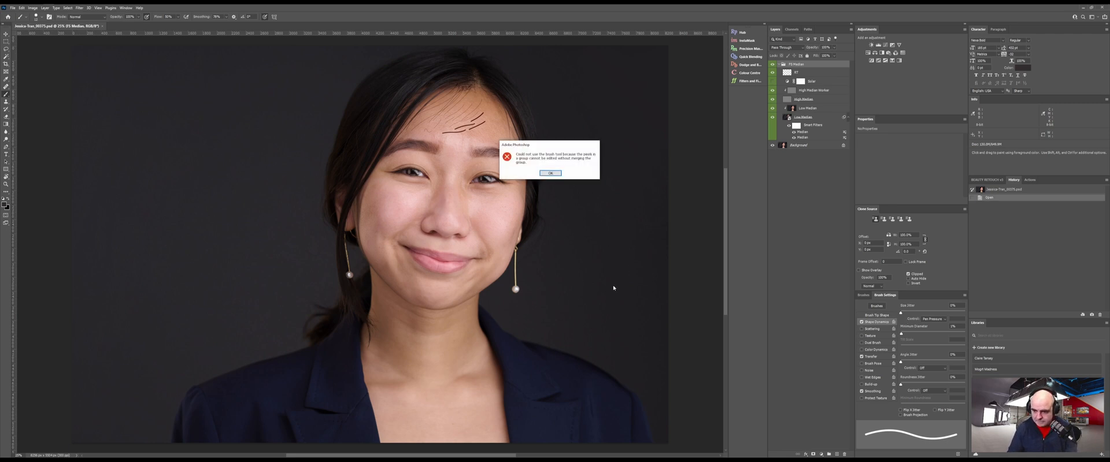
click(550, 173)
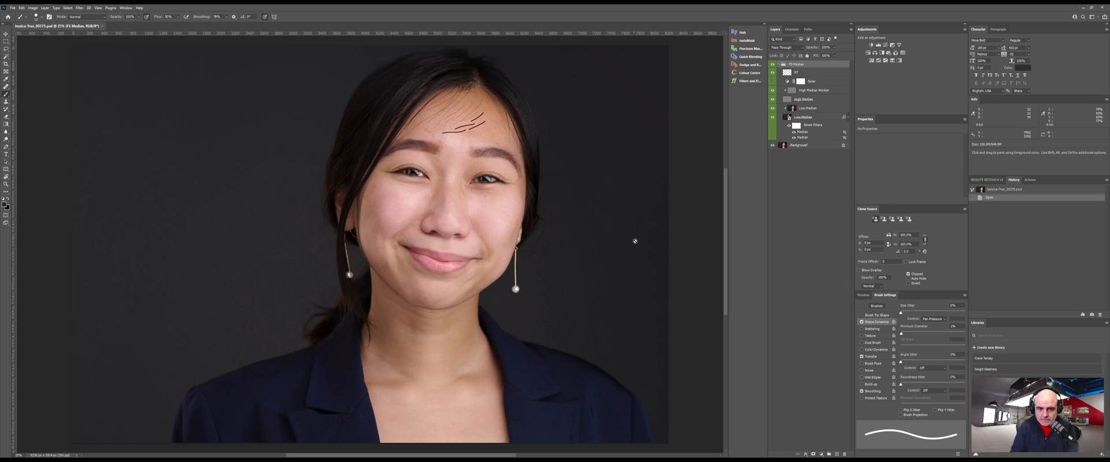
click(796, 308)
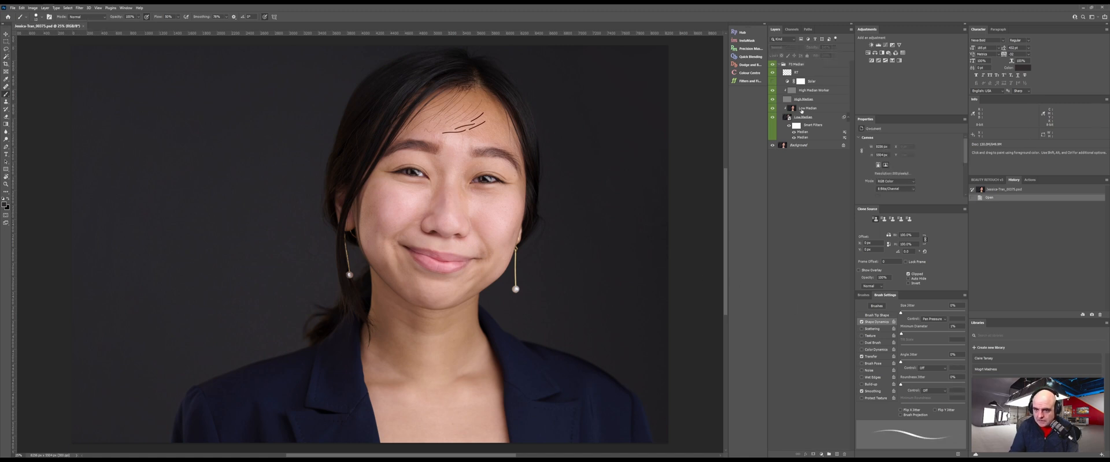
click(803, 109)
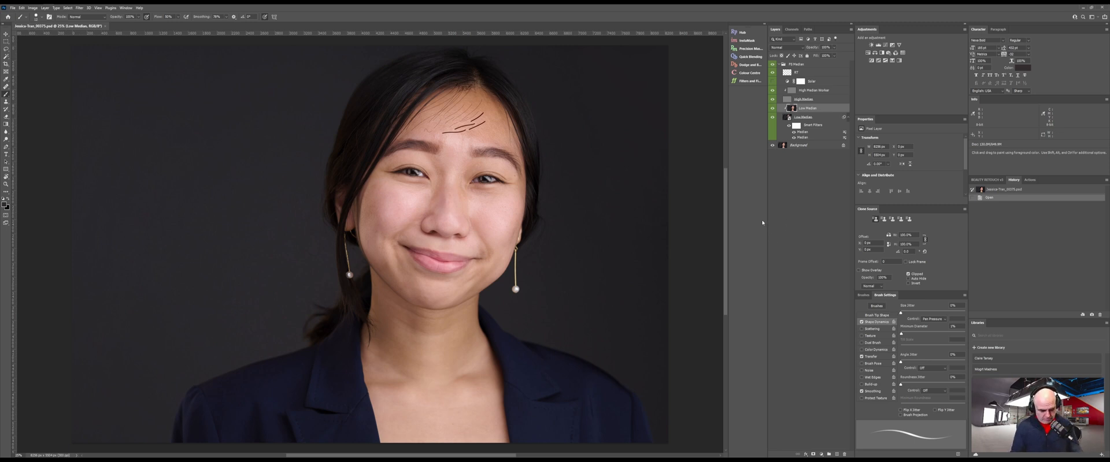
Rotate the canvas and paint several test strokes across the forehead on the Low Median layer with the Brush tool.
key(z)
drag(470, 166, 521, 169)
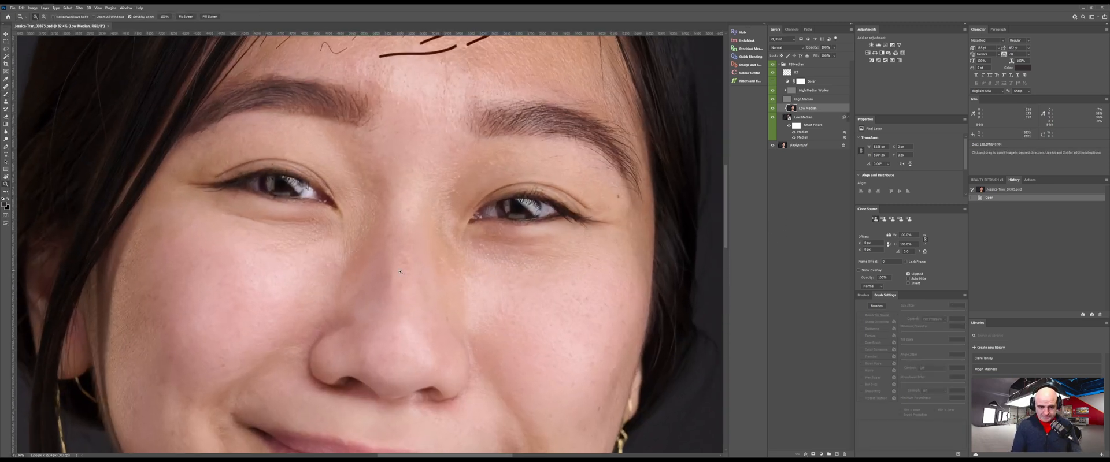
key(r)
drag(383, 220, 372, 289)
drag(396, 315, 571, 157)
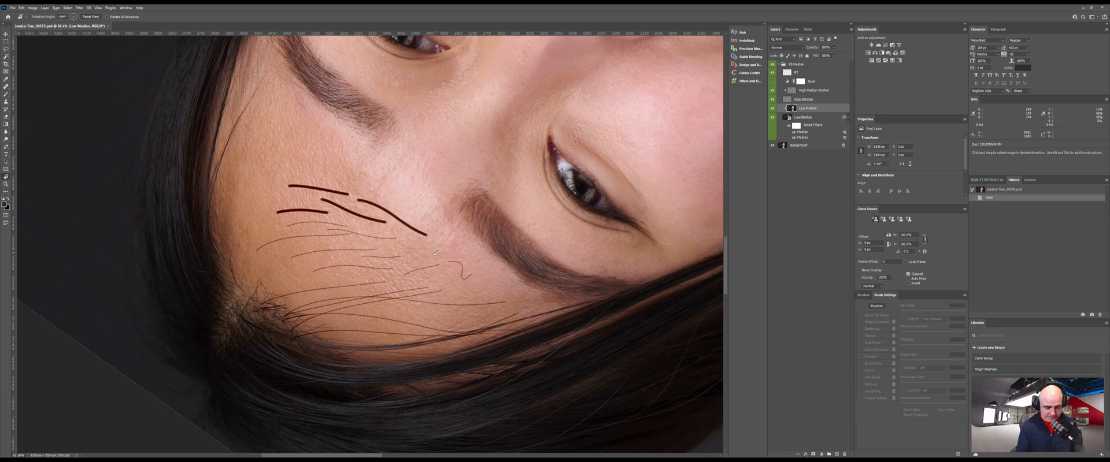
key(b)
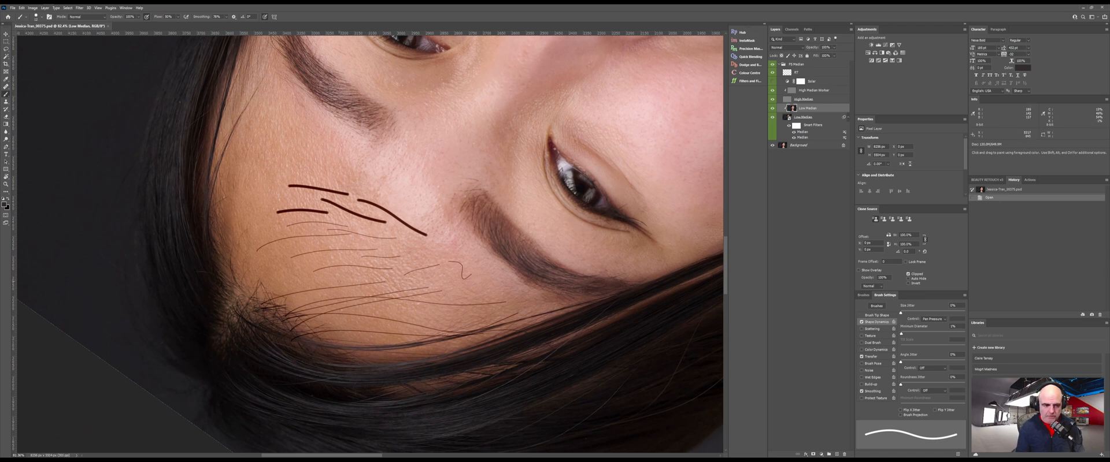
drag(297, 289, 348, 276)
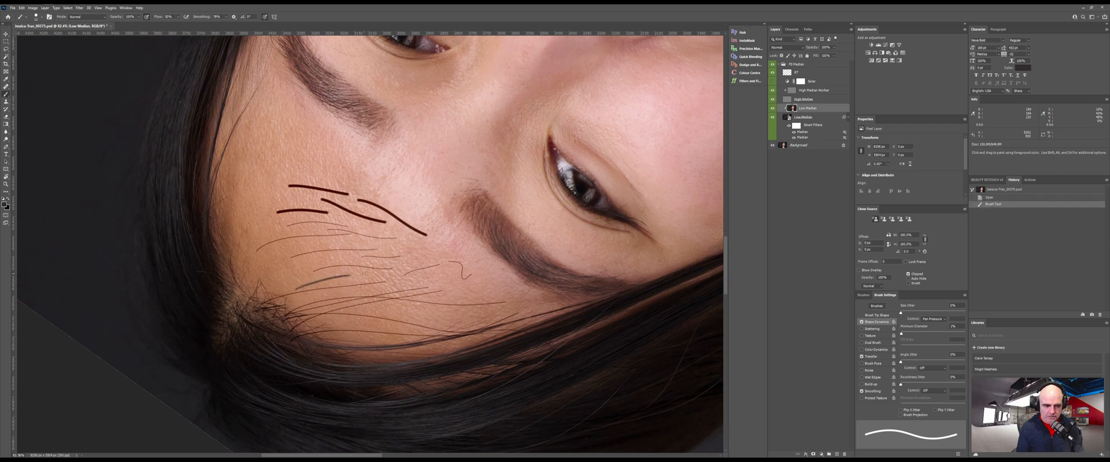
scroll(342, 280, up, 5)
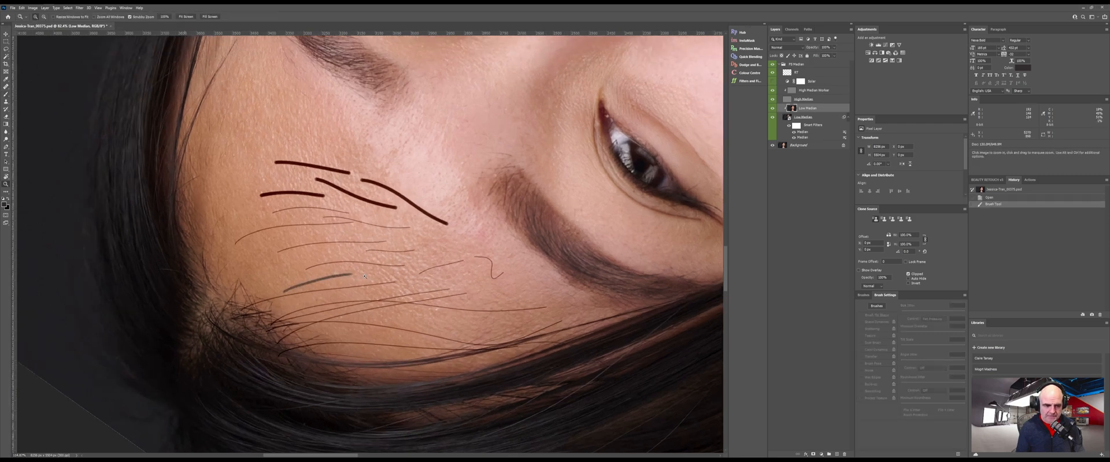
mouse_move(296, 295)
mouse_down()
mouse_move(429, 257)
mouse_move(574, 241)
mouse_move(644, 211)
mouse_move(669, 177)
mouse_up()
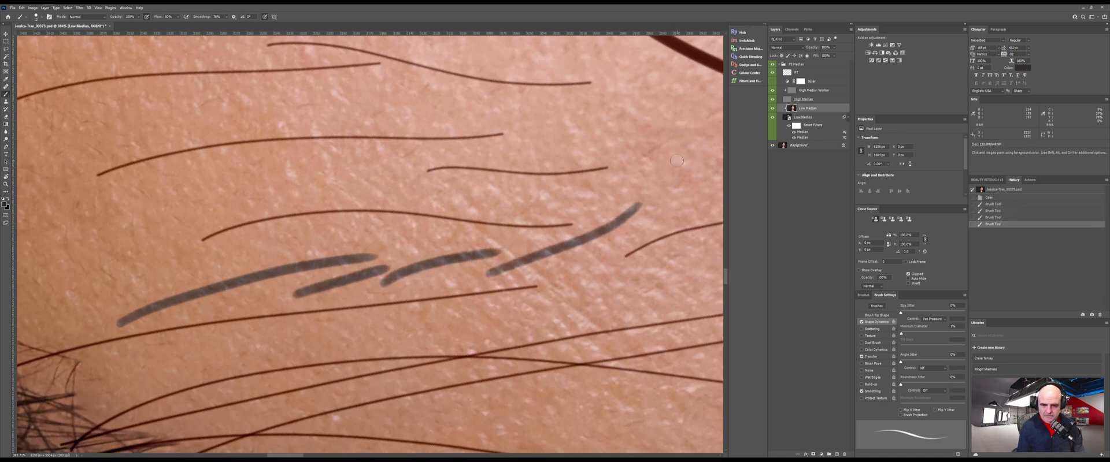
drag(483, 205, 617, 135)
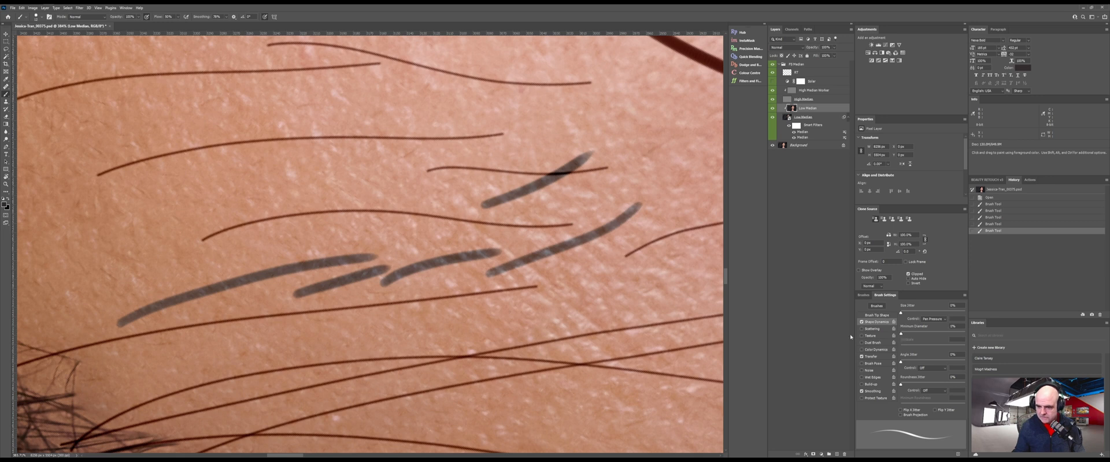
drag(156, 228, 389, 170)
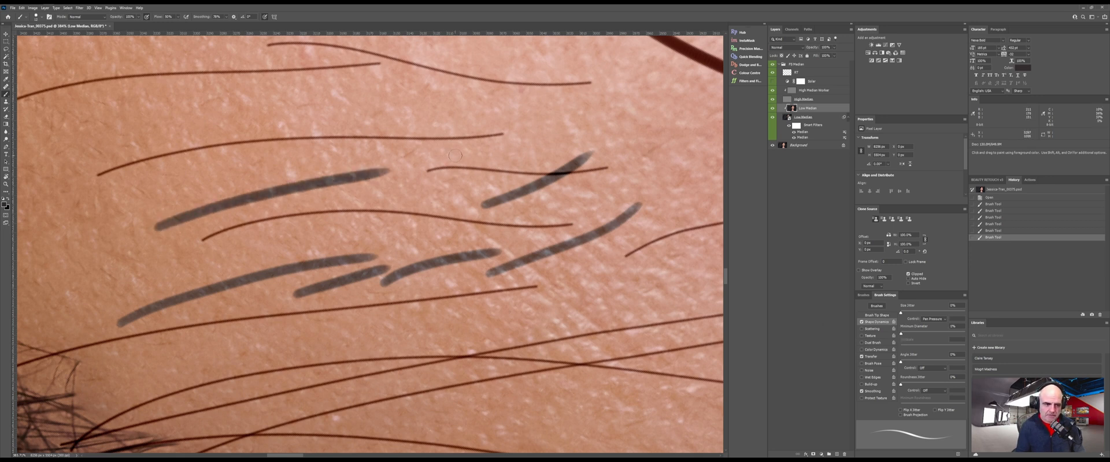
drag(152, 201, 459, 154)
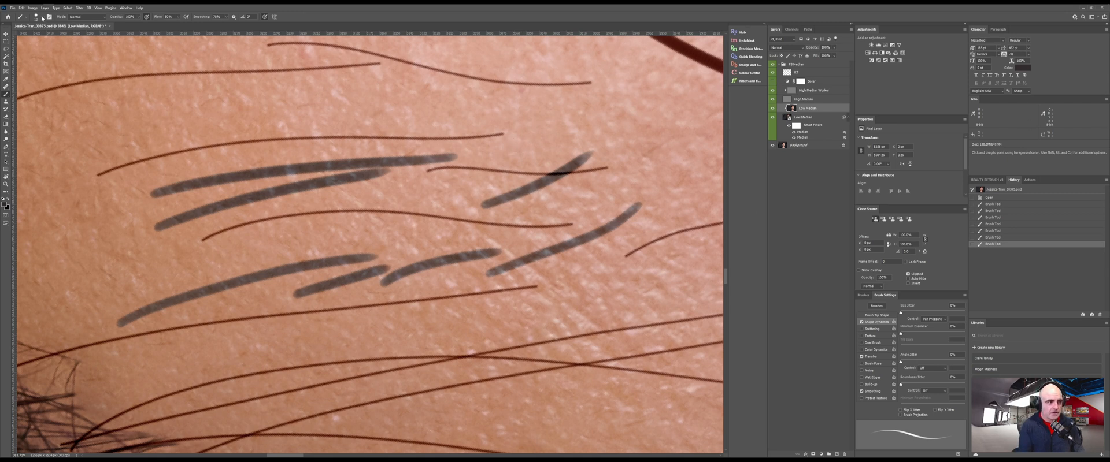
Set the brush size to 3 px and paint a thin test hair between the thick strokes on the forehead.
click(35, 17)
drag(64, 27, 41, 37)
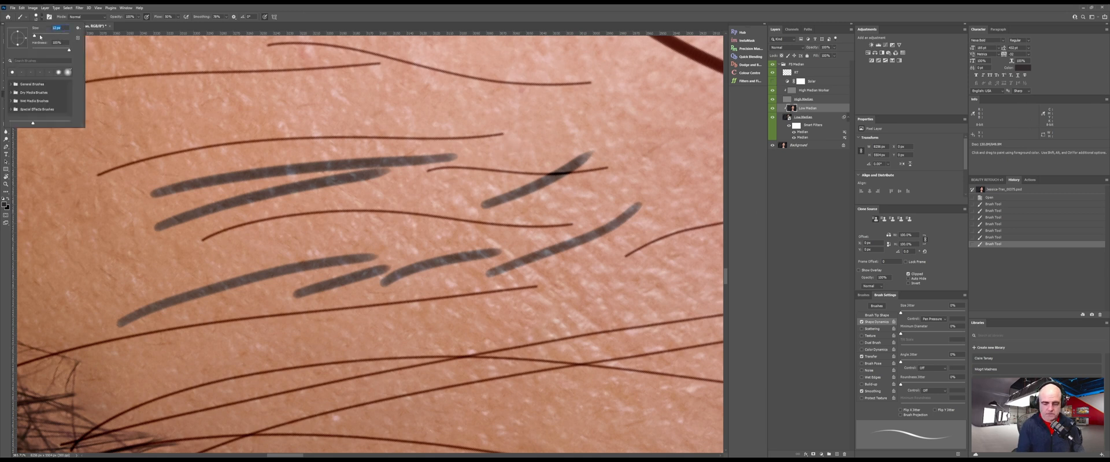
text(3)
key(Return)
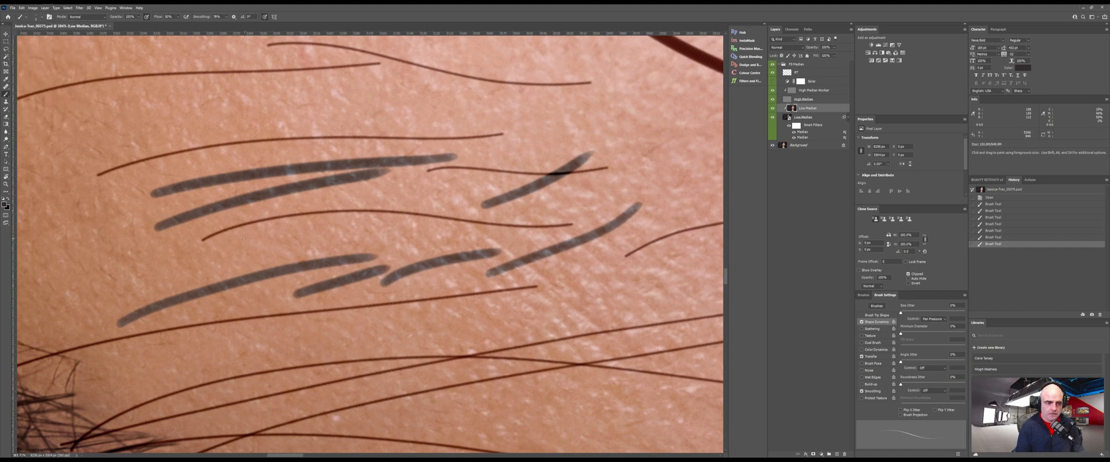
drag(194, 270, 485, 235)
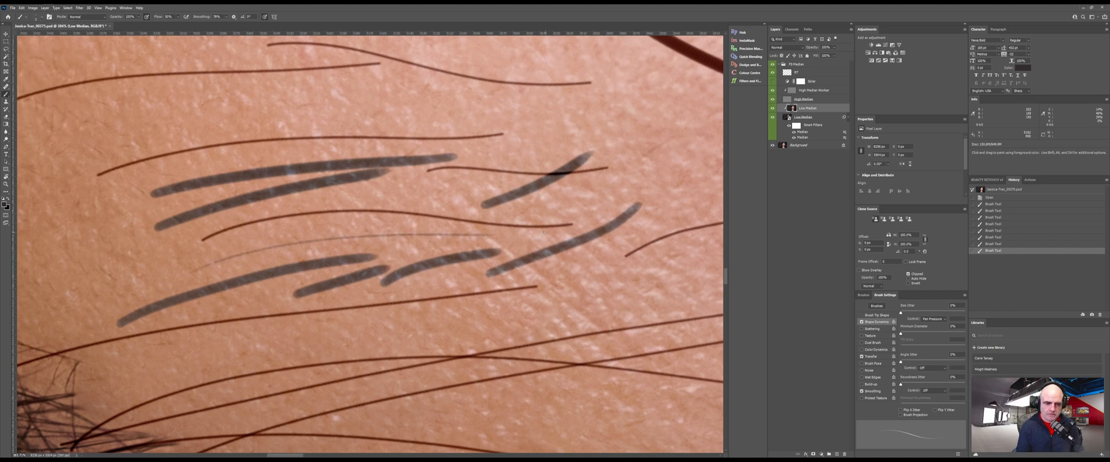
Sample a near-black colour from the dark hair and paint a thin test hair on the forehead.
drag(370, 341, 415, 192)
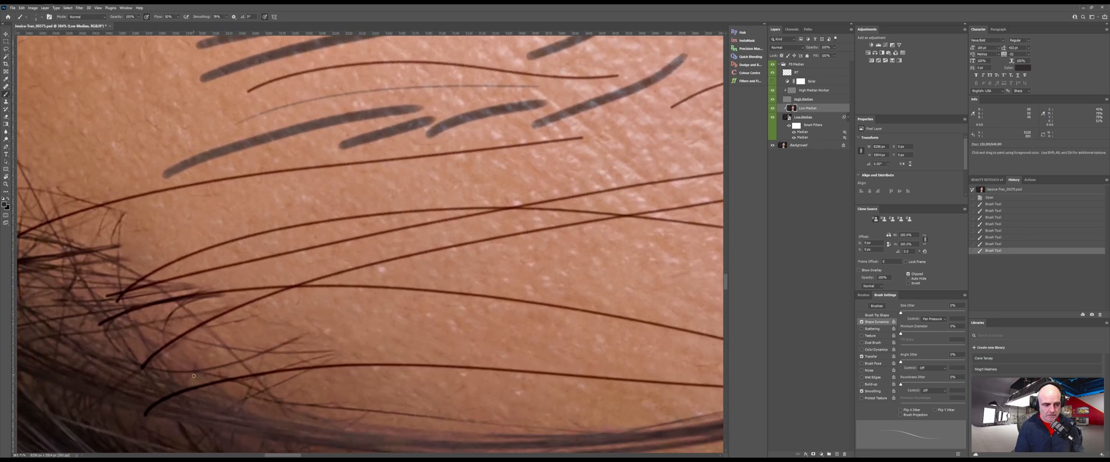
drag(213, 373, 357, 163)
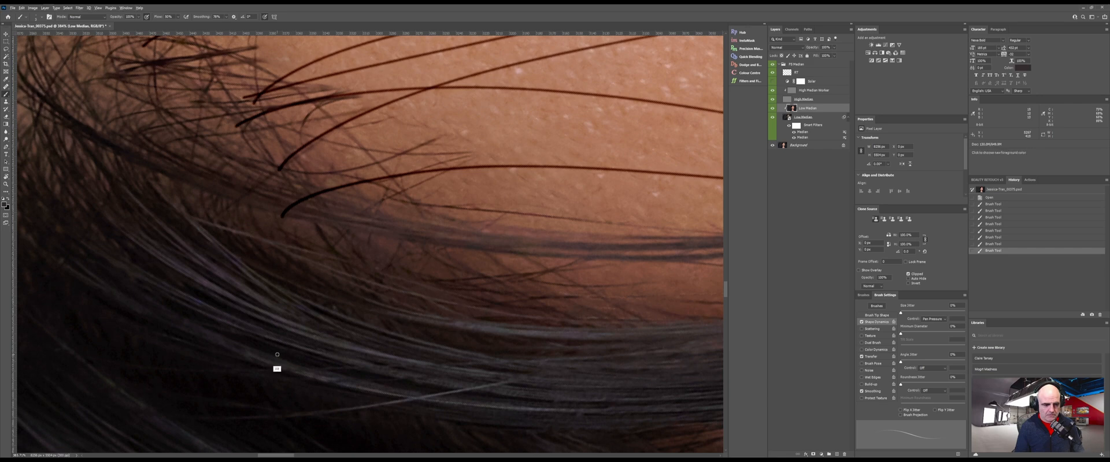
alt+click(280, 353)
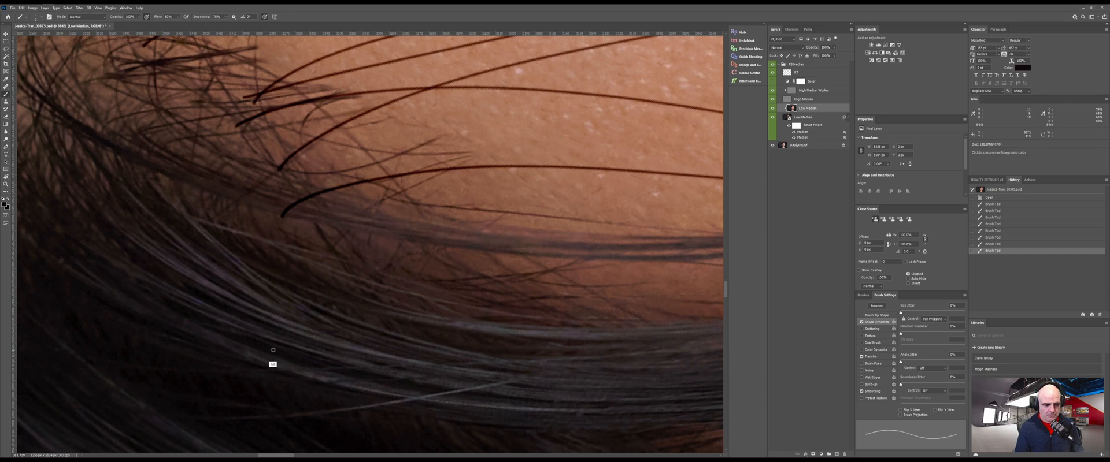
drag(438, 119, 265, 363)
drag(177, 262, 401, 227)
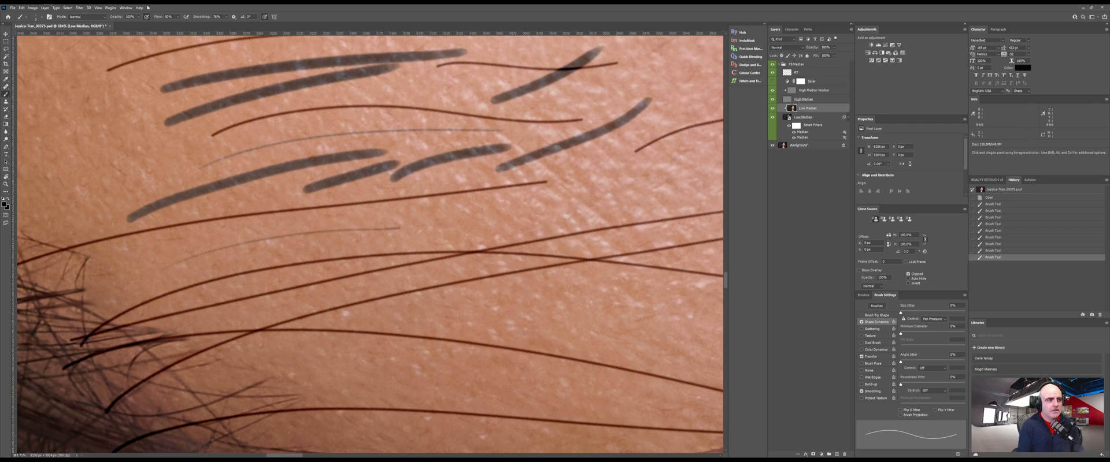
Set the brush flow to 100% and paint two more tapered test hairs on the forehead.
drag(156, 19, 327, 24)
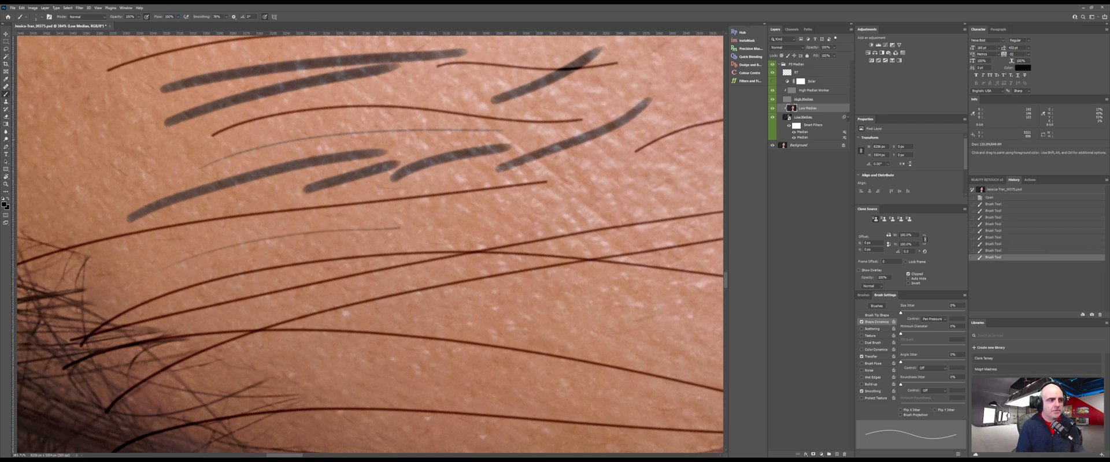
drag(258, 261, 544, 214)
mouse_move(385, 308)
mouse_down()
mouse_move(453, 273)
mouse_move(632, 248)
mouse_move(675, 215)
mouse_up()
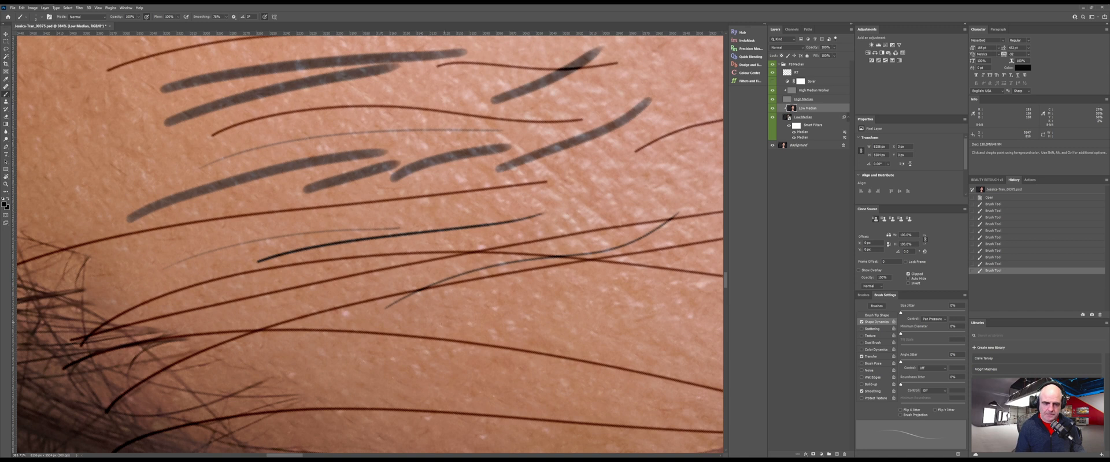
Sample the dark reddish-brown colour from the existing painted hairs and paint a long thin test hair above them.
key(alt)
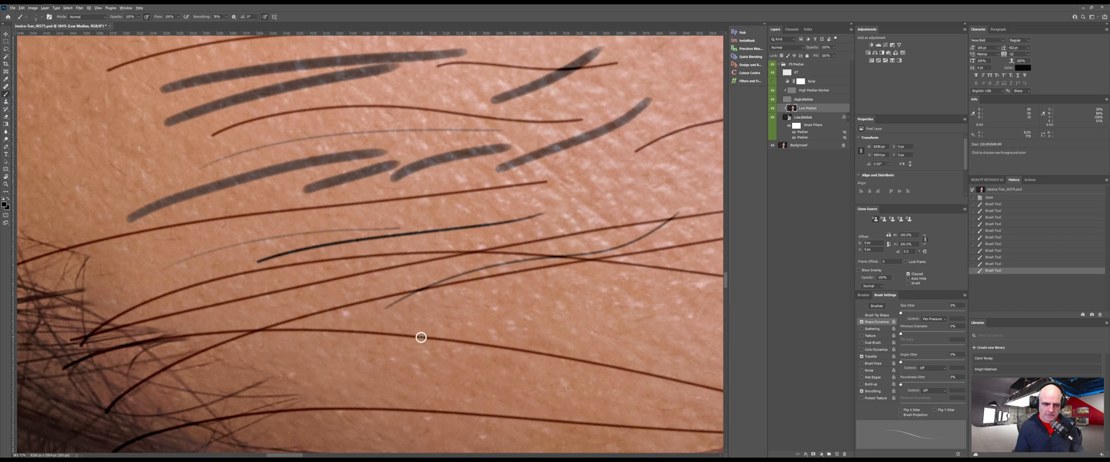
alt+click(427, 337)
alt+click(241, 433)
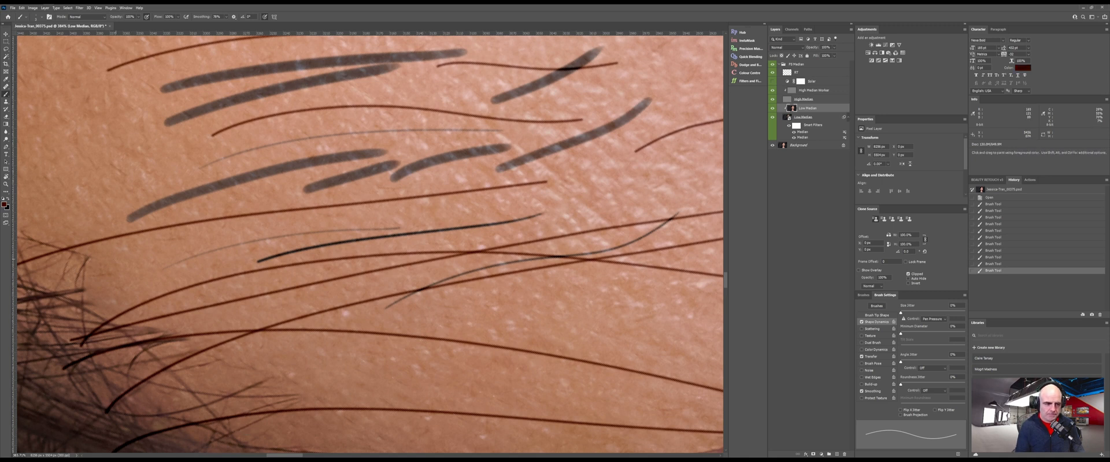
mouse_move(120, 260)
mouse_down()
mouse_move(214, 236)
mouse_move(581, 199)
mouse_up()
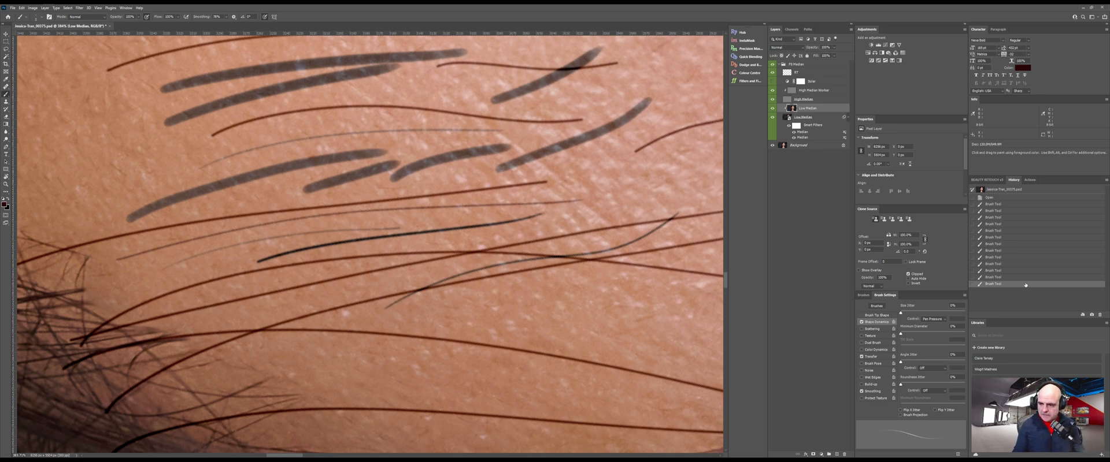
Revert the document to its opened state to discard the new test strokes, and select the top layer in the Median group.
click(1003, 197)
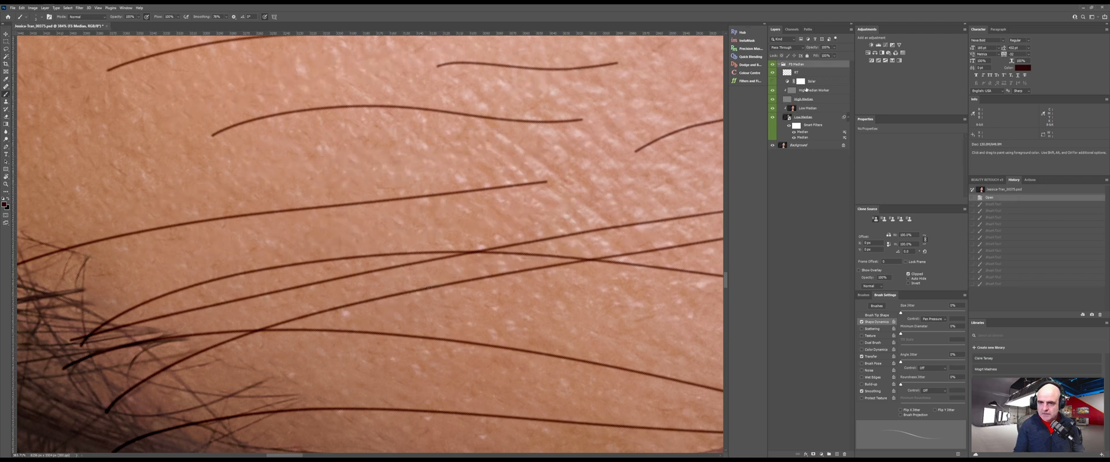
click(787, 73)
key(z)
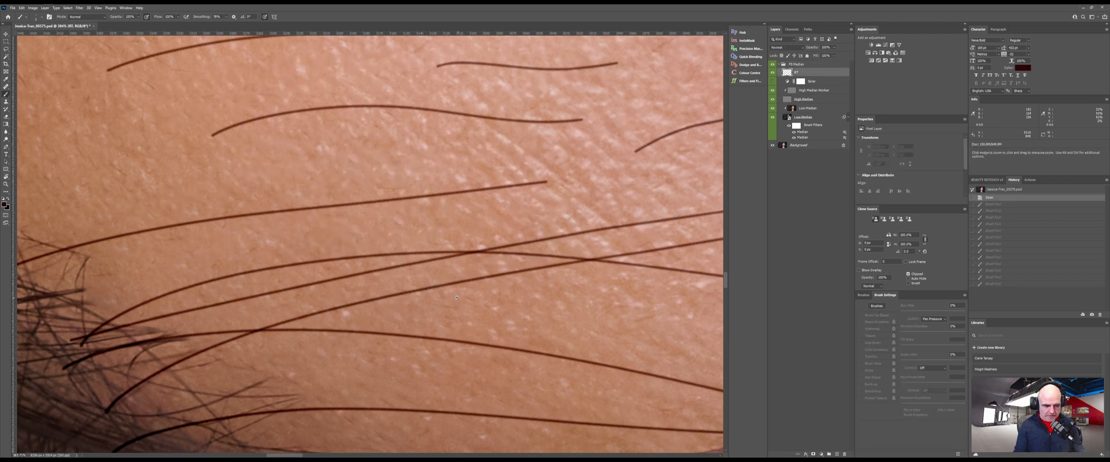
drag(472, 305, 403, 303)
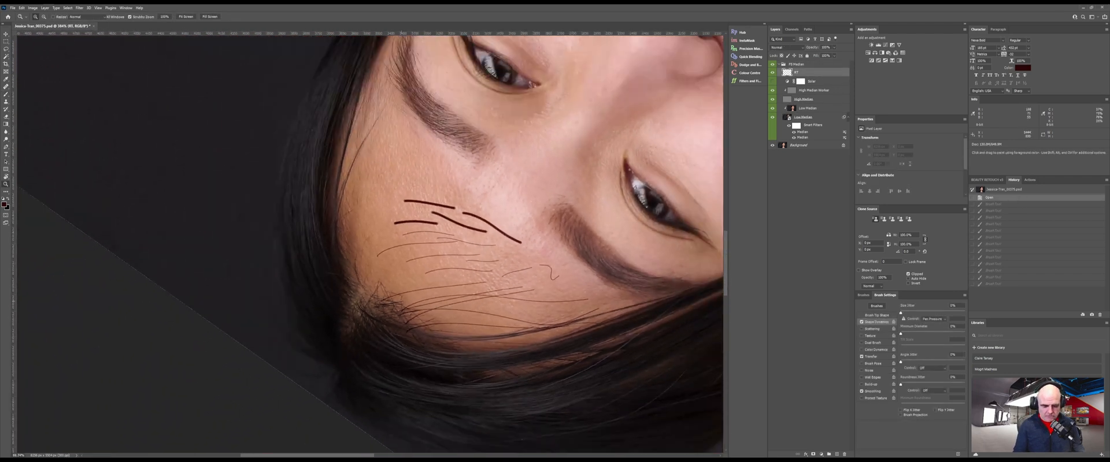
Try to remove the old painted hairs by selecting the whole canvas and clearing the group's top layer.
key(b)
key(ctrl+a)
key(Delete)
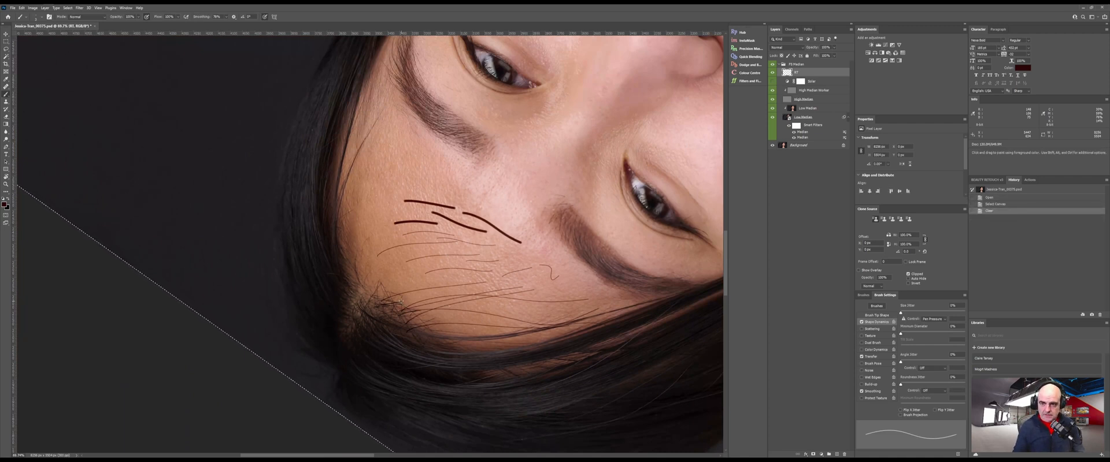
key(Delete)
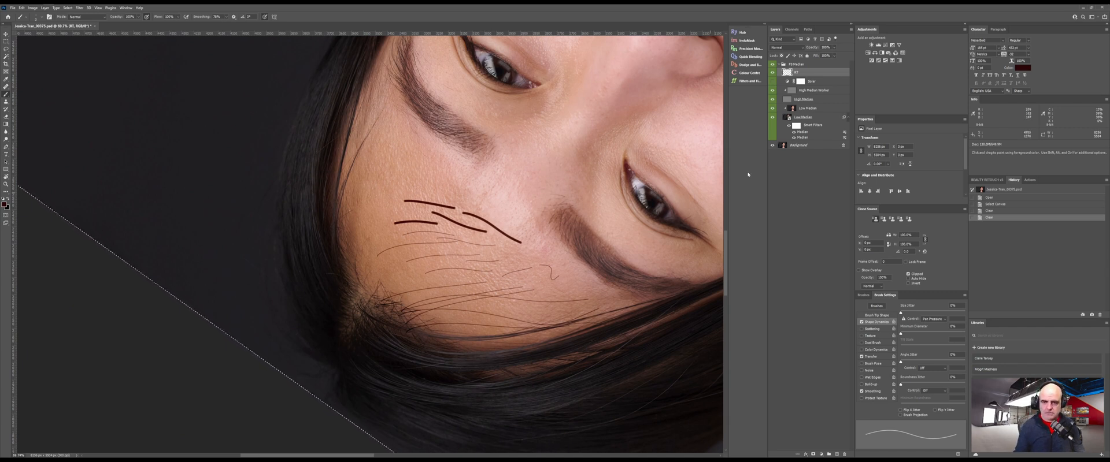
Toggle the top layer's visibility to check its contents, and undo the clearing by returning to the opened history state.
click(773, 73)
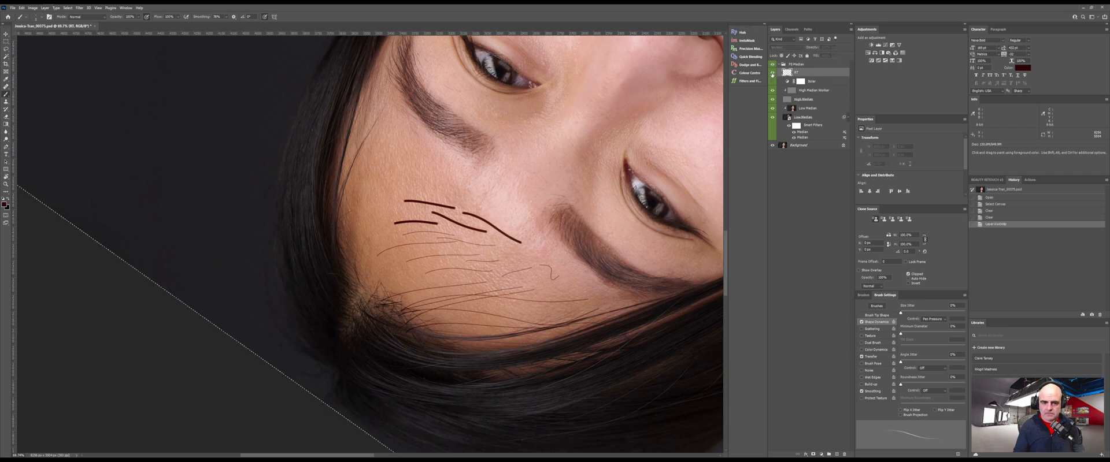
click(773, 73)
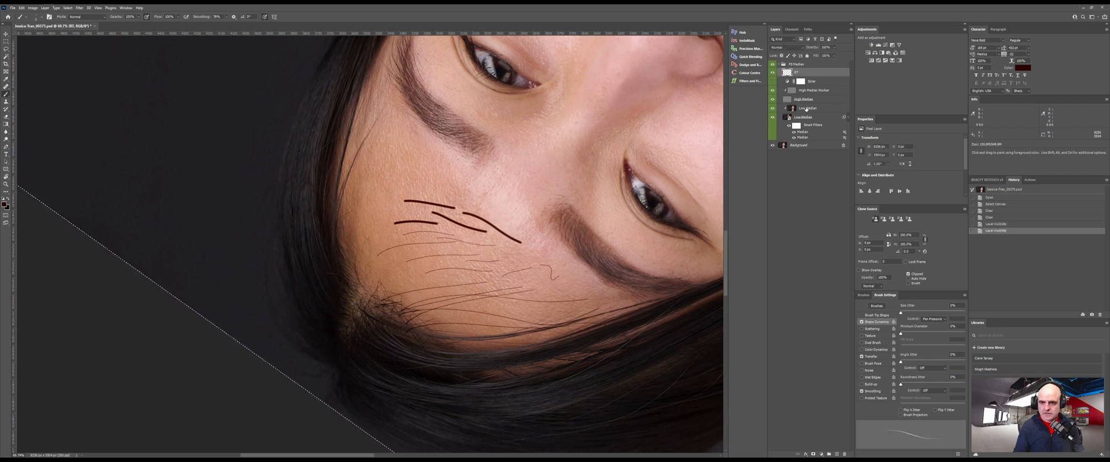
click(1003, 198)
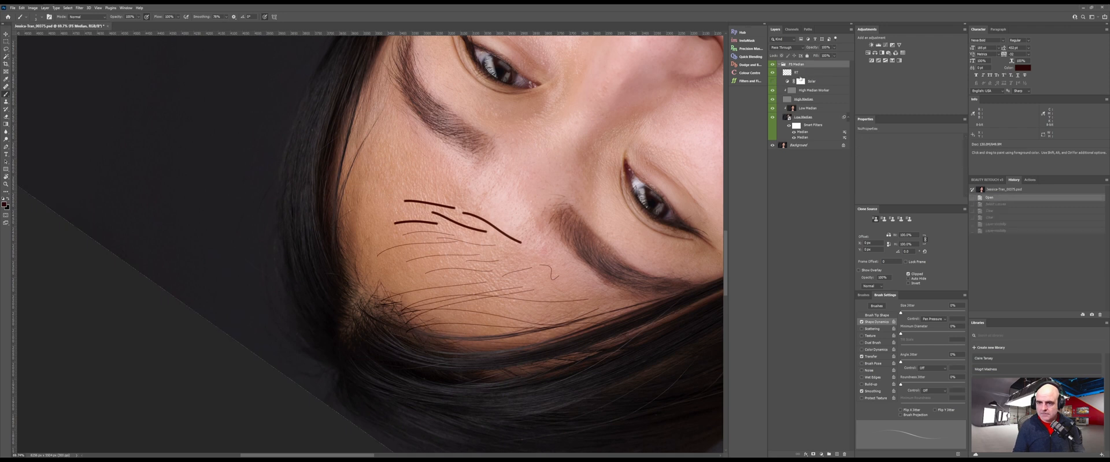
Toggle the visibility of the Low Median, top and High Median Worker layers to find which one affects the painted test hairs.
click(773, 109)
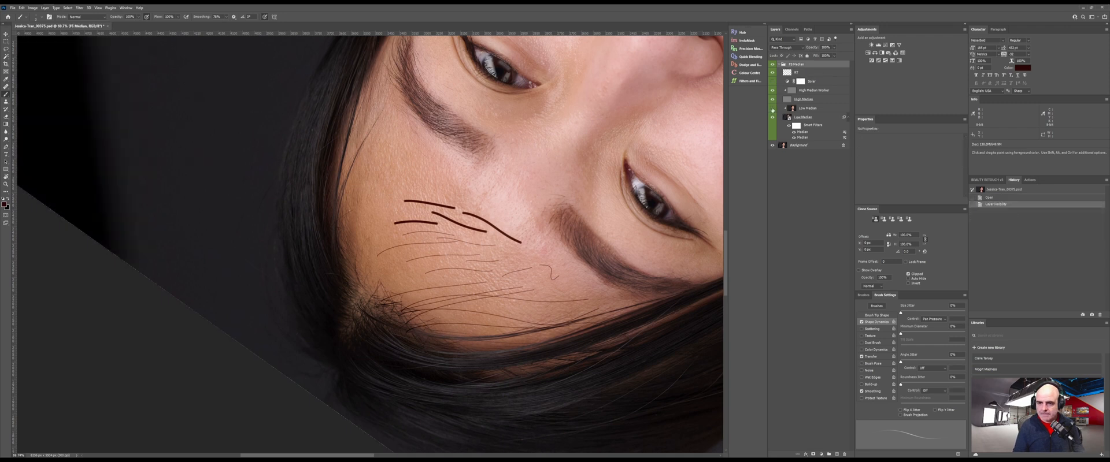
click(773, 109)
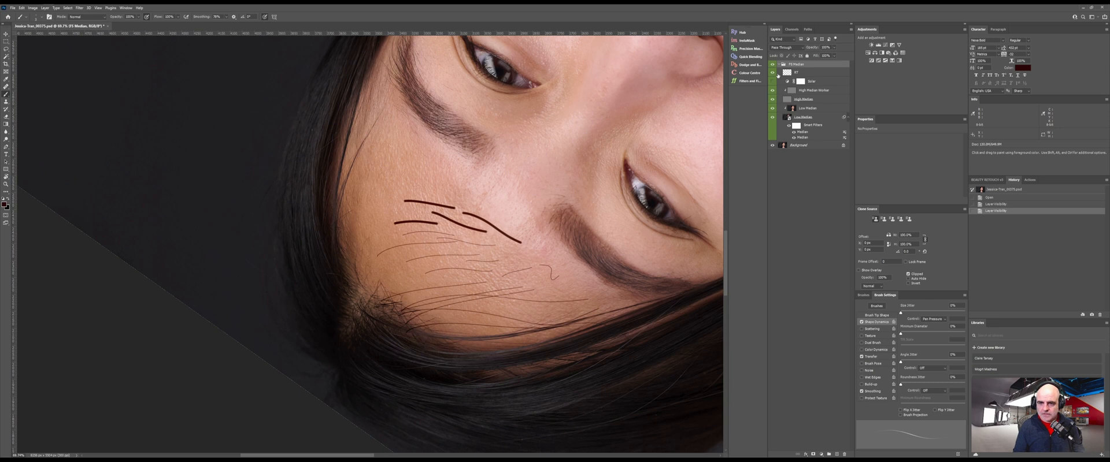
click(773, 73)
click(803, 72)
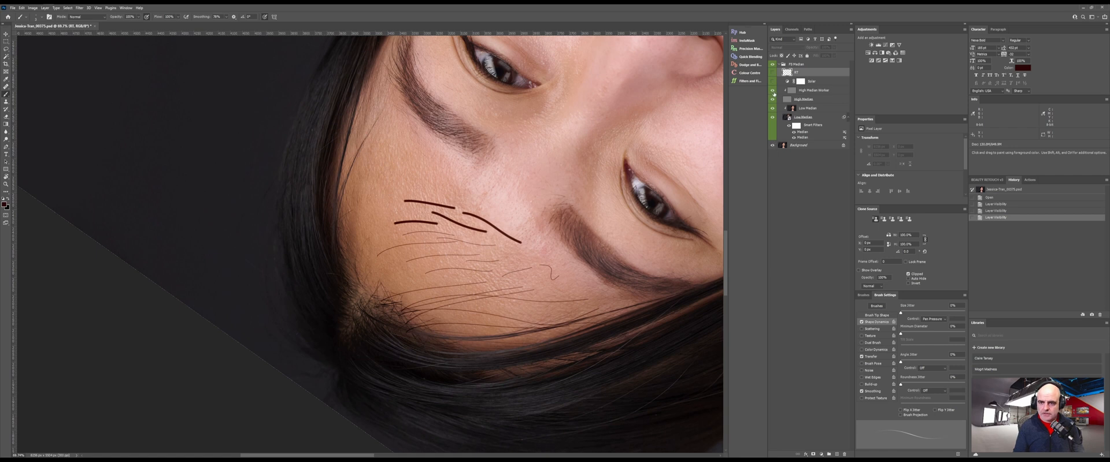
click(773, 91)
click(773, 91)
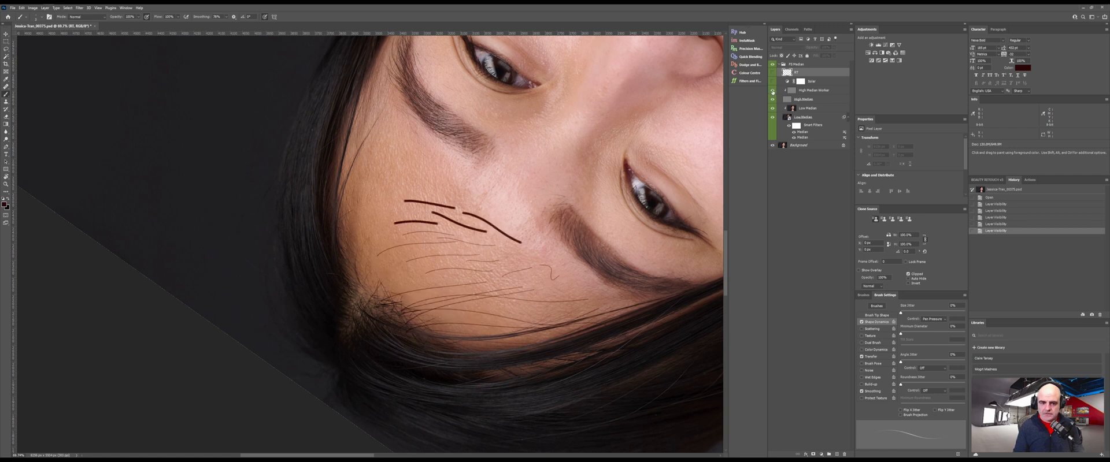
click(773, 91)
click(773, 91)
click(773, 91)
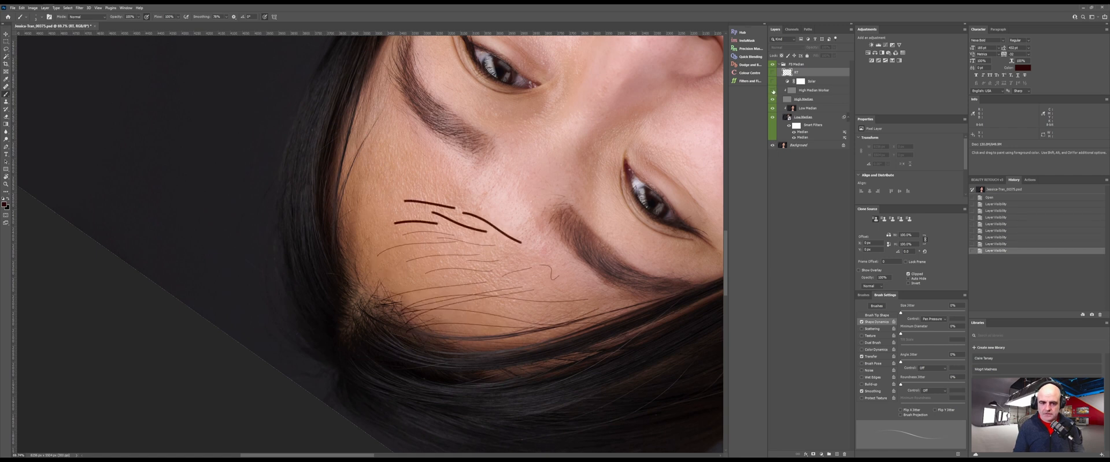
click(773, 91)
click(773, 90)
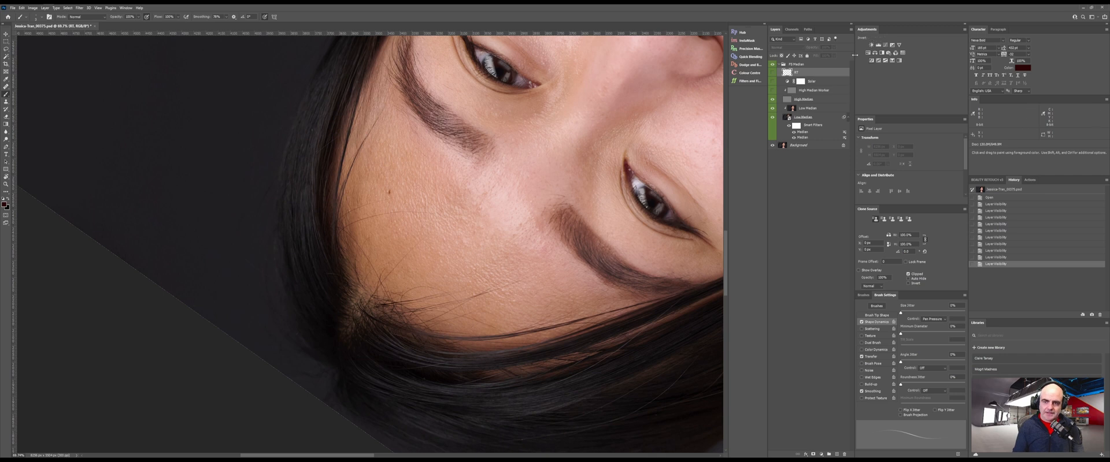
click(772, 91)
Lasso the forehead area around the painted hairs on the High Median layer and copy the selection to a new layer.
click(789, 100)
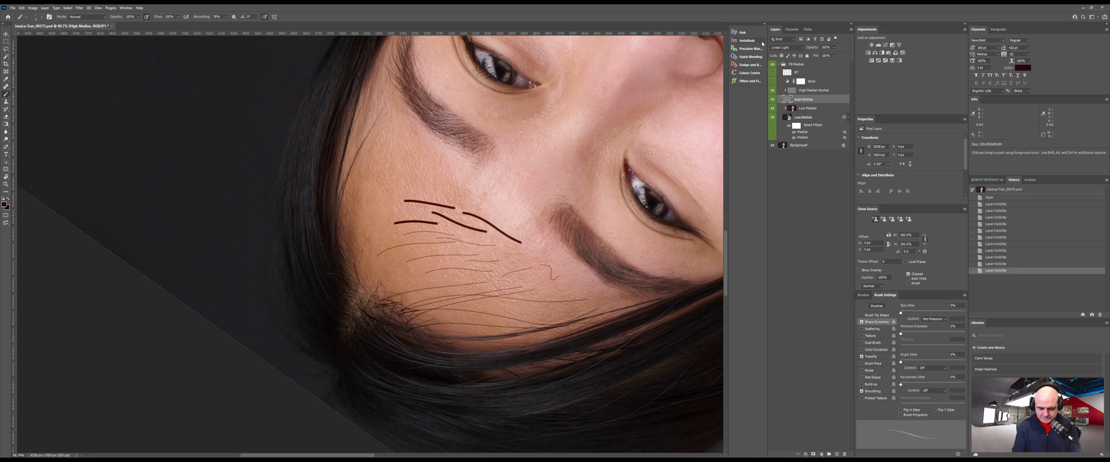
key(l)
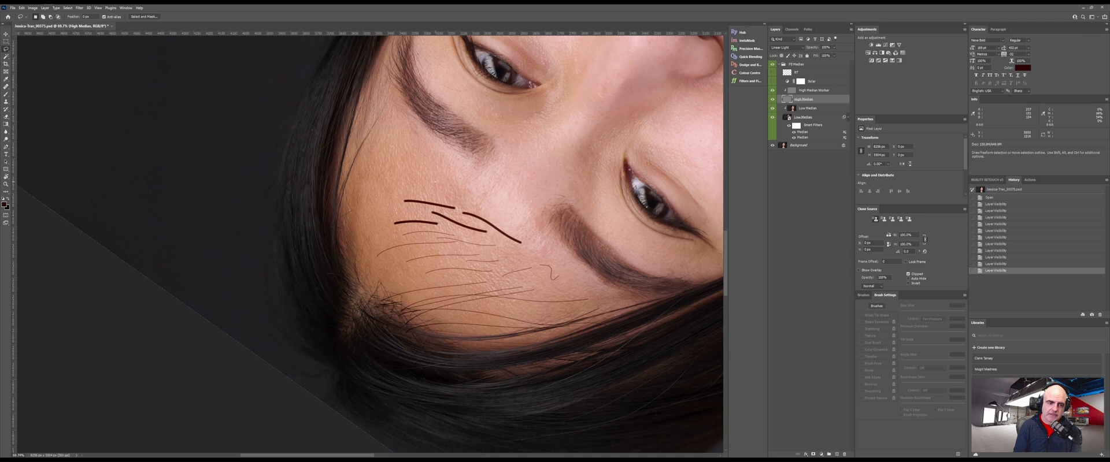
mouse_move(433, 183)
mouse_down()
mouse_move(384, 203)
mouse_move(348, 248)
mouse_move(359, 295)
mouse_move(399, 341)
mouse_move(497, 363)
mouse_move(607, 327)
mouse_up()
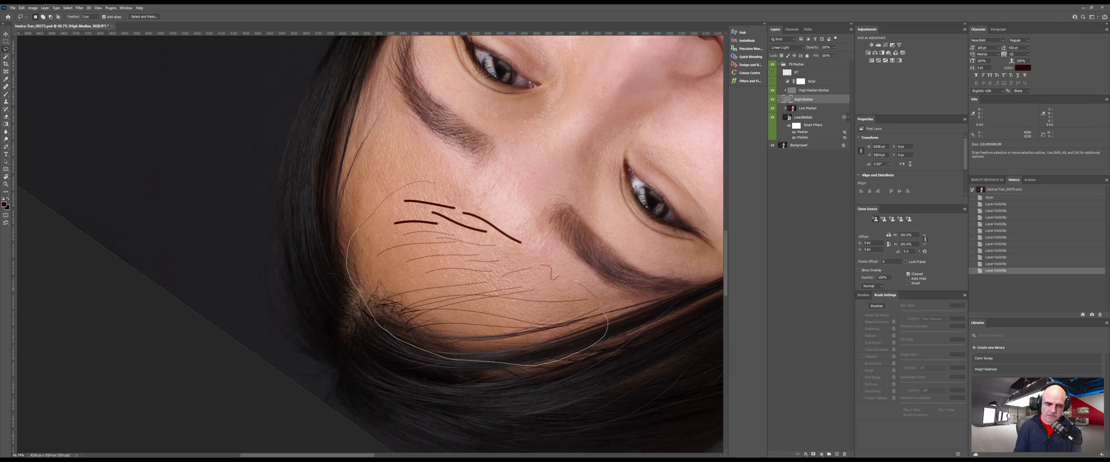
mouse_move(556, 258)
mouse_down()
mouse_move(482, 182)
mouse_move(433, 183)
mouse_up()
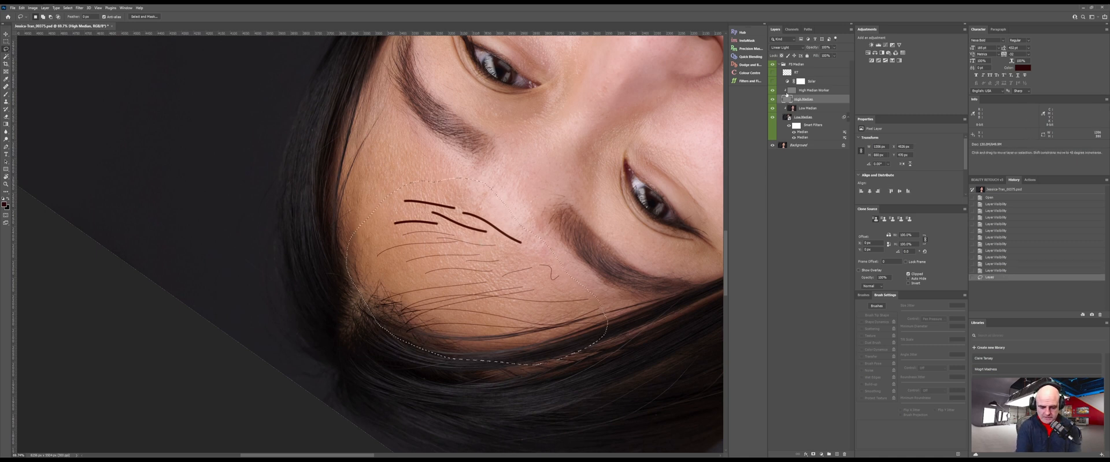
key(ctrl+j)
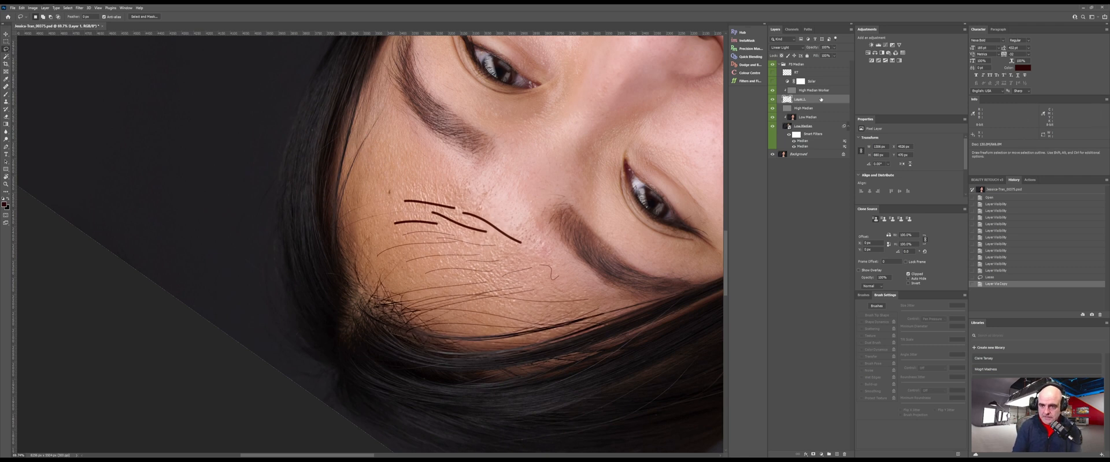
Move the copied forehead patch above the High Median Worker layer and set its blend mode to Normal.
drag(821, 99, 830, 86)
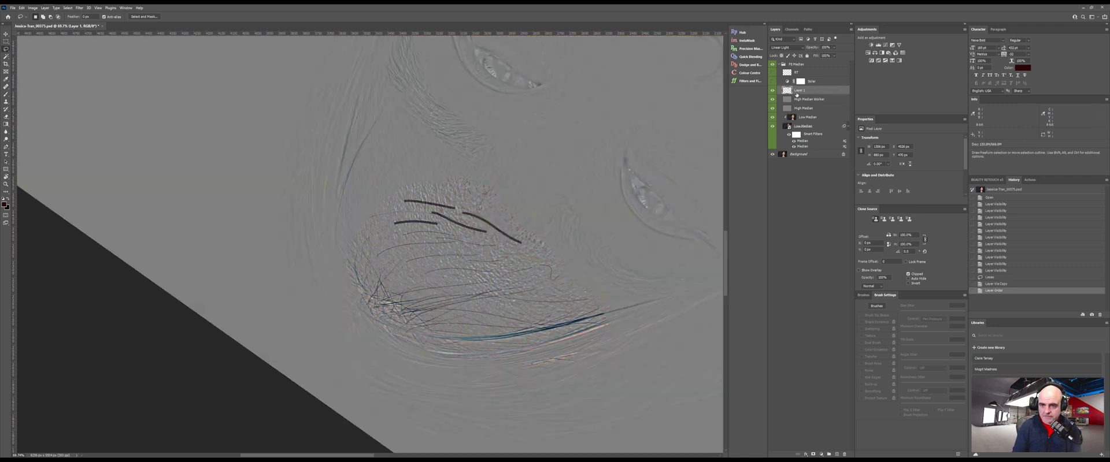
click(784, 48)
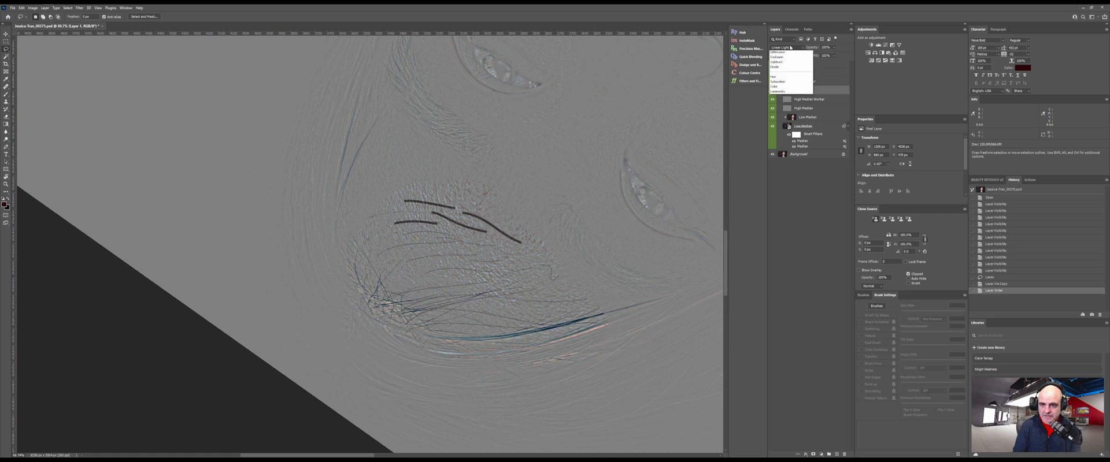
click(786, 50)
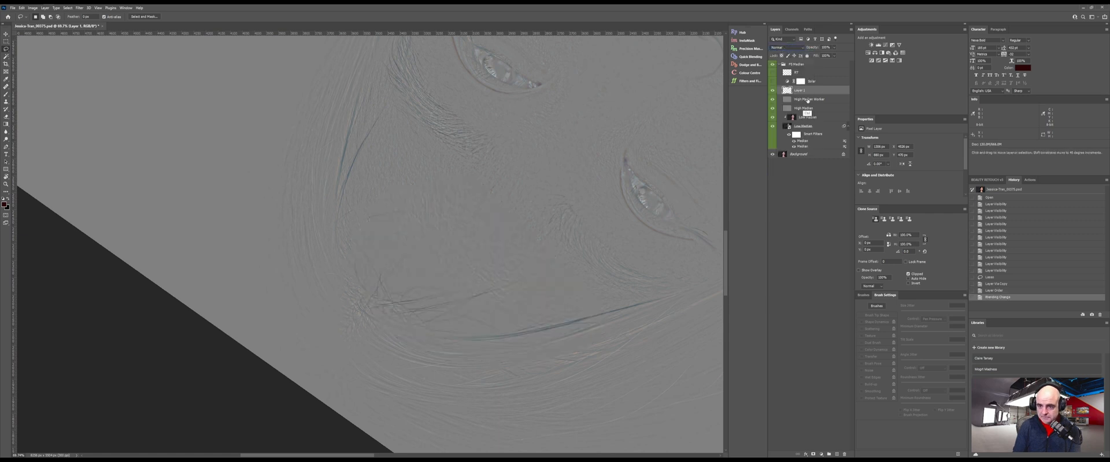
Merge the forehead patch with the High Median Worker layer and clip the merged layer to the High Median layer.
ctrl+click(798, 99)
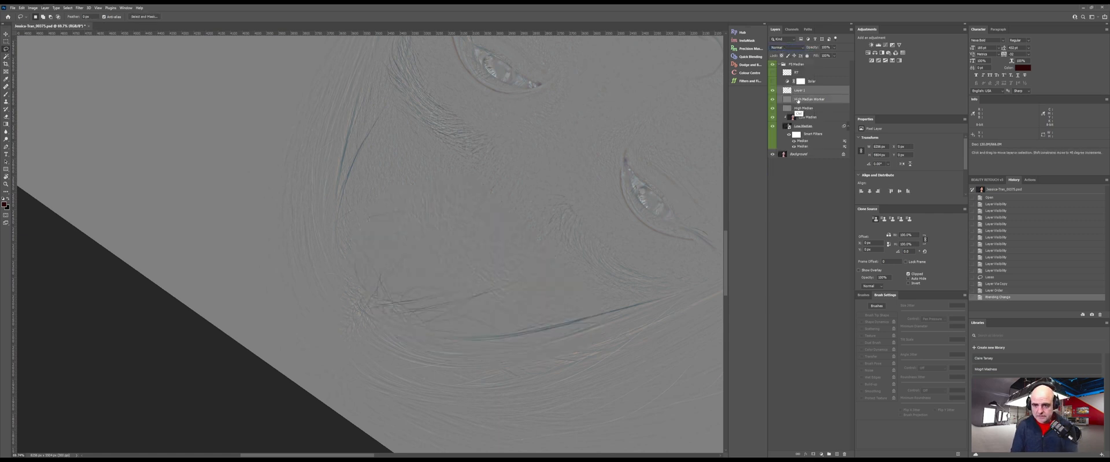
key(ctrl+e)
alt+click(782, 94)
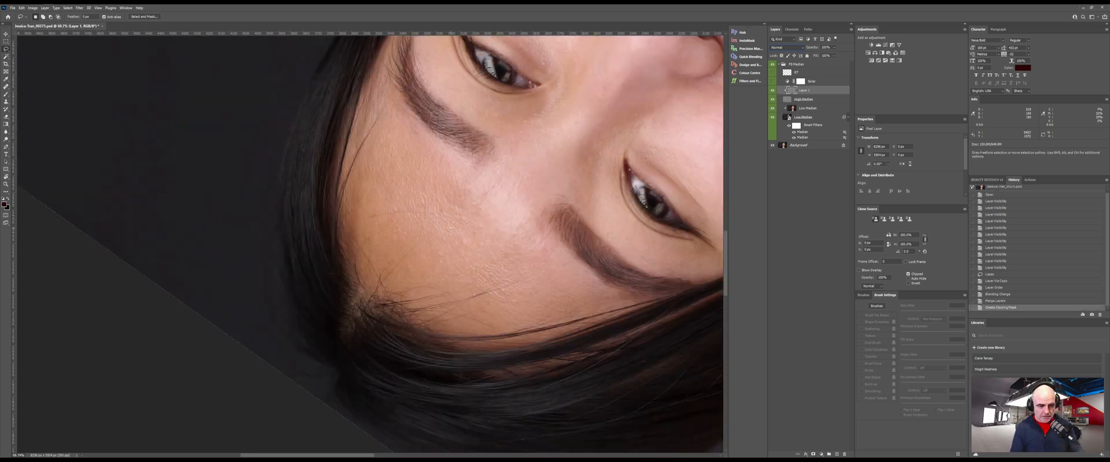
Reset the canvas rotation to upright, select the merged texture layer, and turn the group's top layer back on.
click(799, 199)
key(Escape)
drag(389, 297, 579, 199)
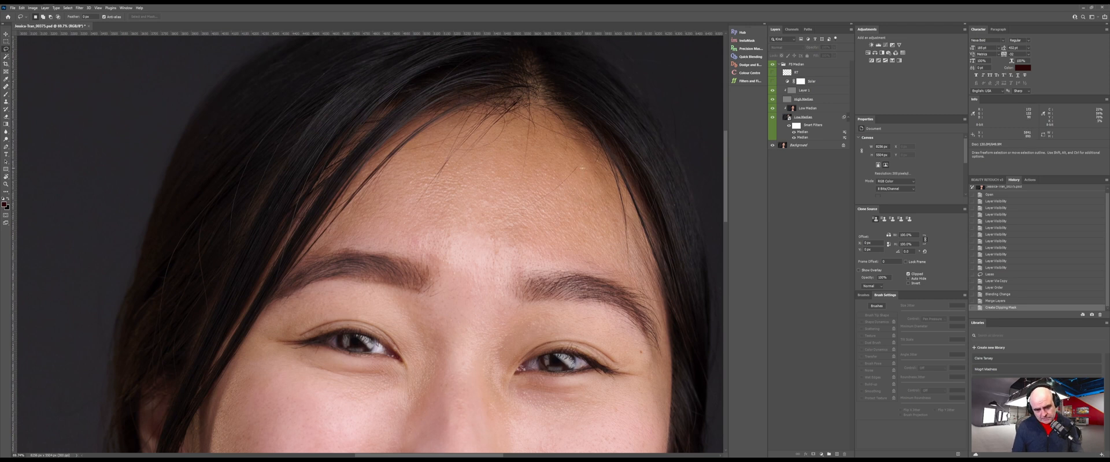
drag(582, 171, 532, 163)
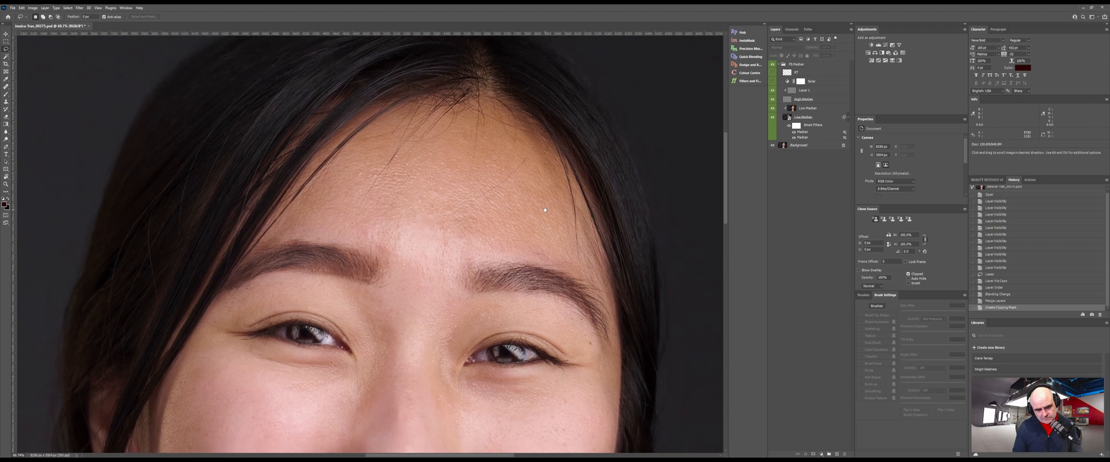
click(792, 91)
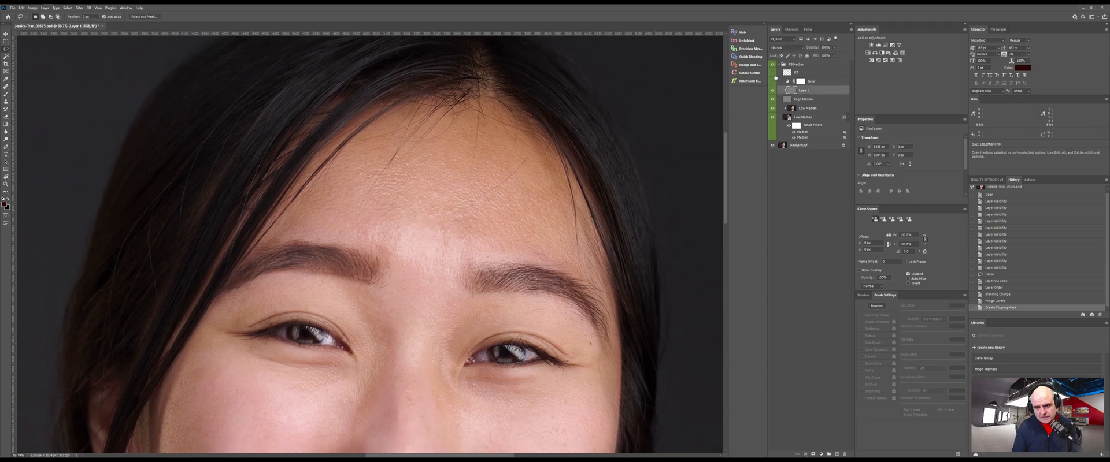
click(773, 73)
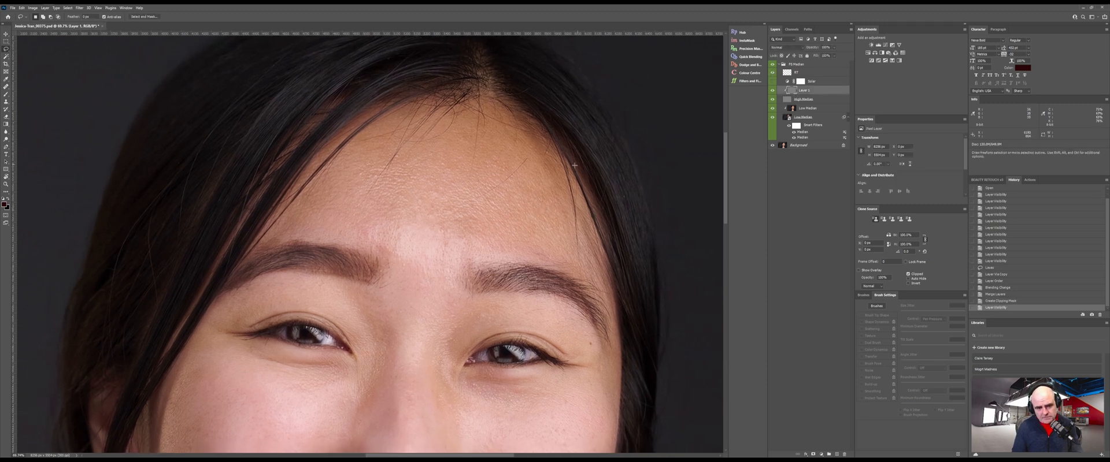
Toggle the merged texture layer's visibility to compare the forehead skin and stray hairs up close.
key(ctrl+space)
mouse_move(517, 183)
mouse_down()
mouse_move(543, 194)
mouse_move(409, 256)
mouse_up()
key(space)
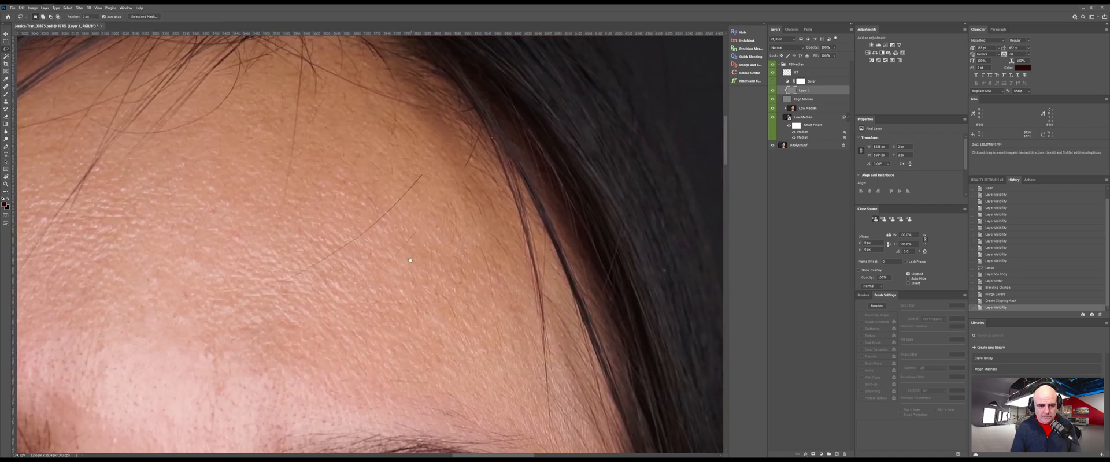
click(772, 91)
click(773, 91)
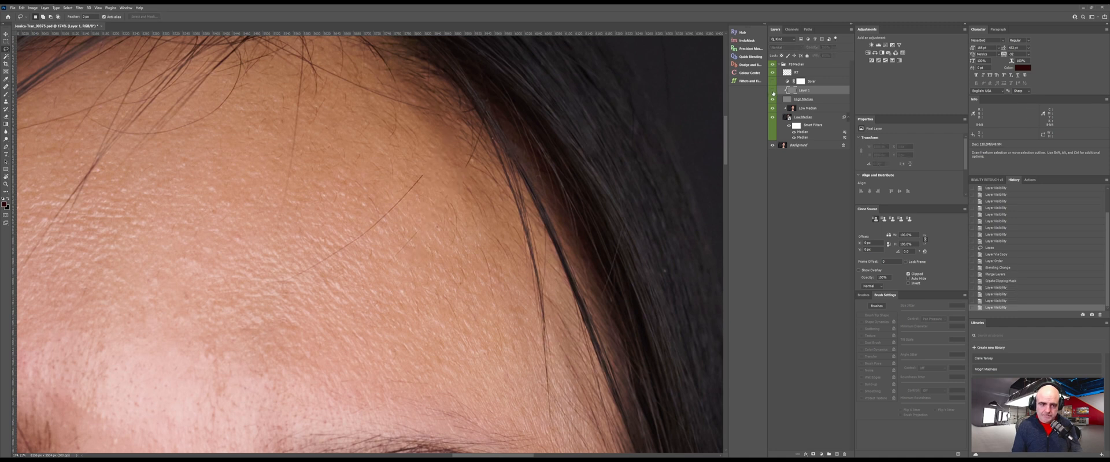
click(772, 91)
click(772, 90)
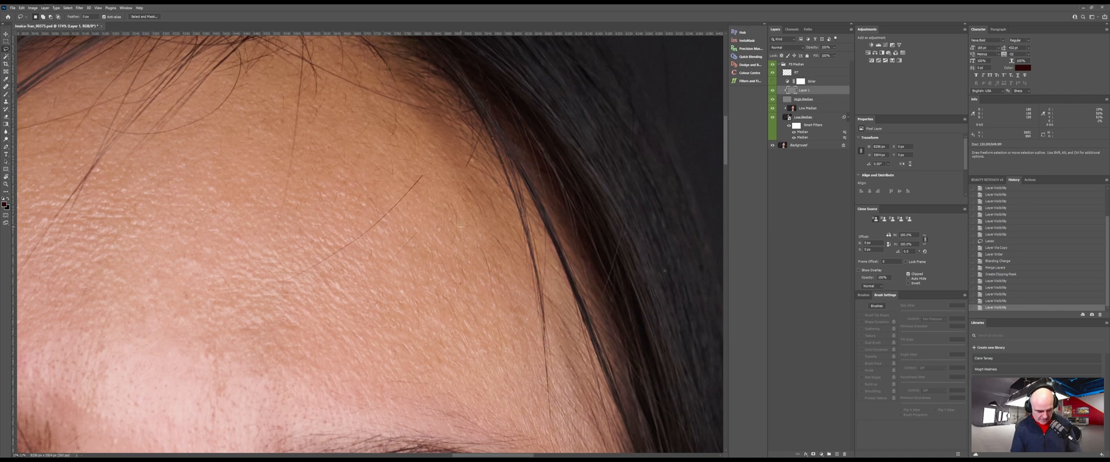
Clone clean skin texture over the isolated diagonal stray hair on the right side of the forehead with the Clone Stamp.
key(j)
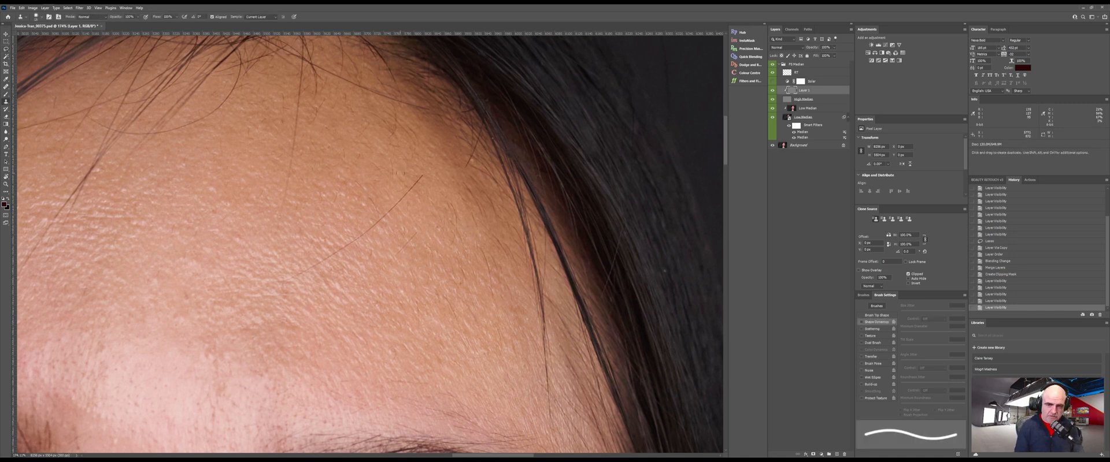
alt+right_click(410, 174)
alt+click(410, 174)
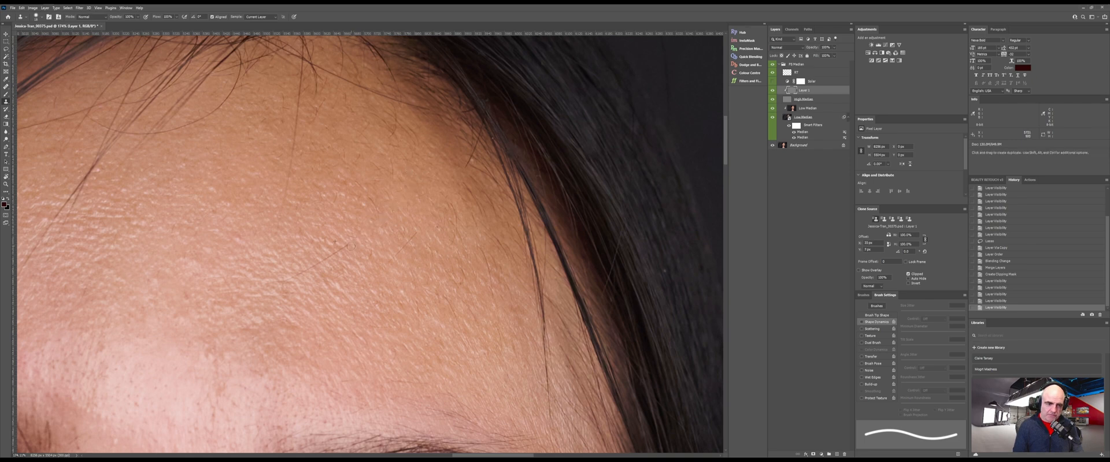
mouse_move(318, 263)
mouse_down()
mouse_move(349, 240)
mouse_move(391, 238)
mouse_move(384, 258)
mouse_move(417, 234)
mouse_up()
drag(403, 246, 416, 233)
Clone out the long vertical stray hair below the parting and the fine hairs beside it toward the right hairline.
key(space)
drag(245, 217, 507, 198)
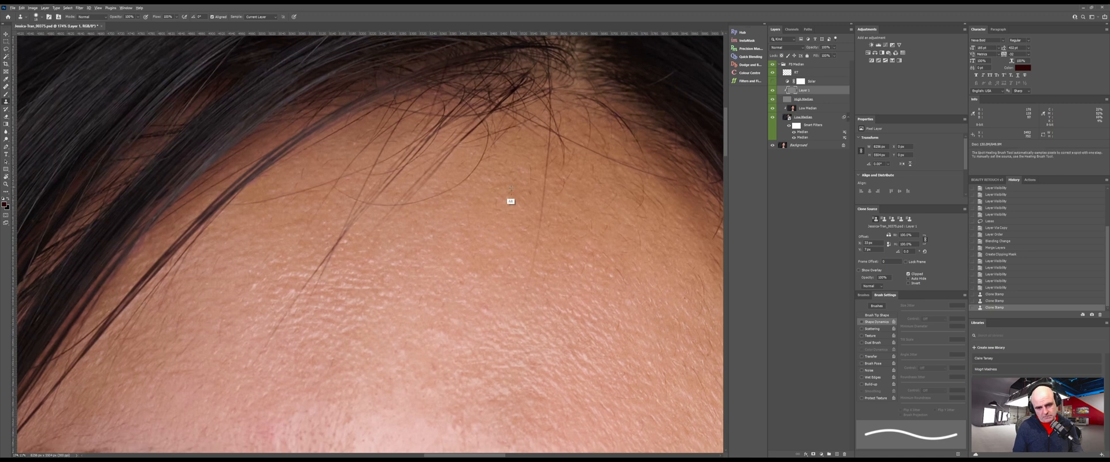
drag(550, 158, 540, 255)
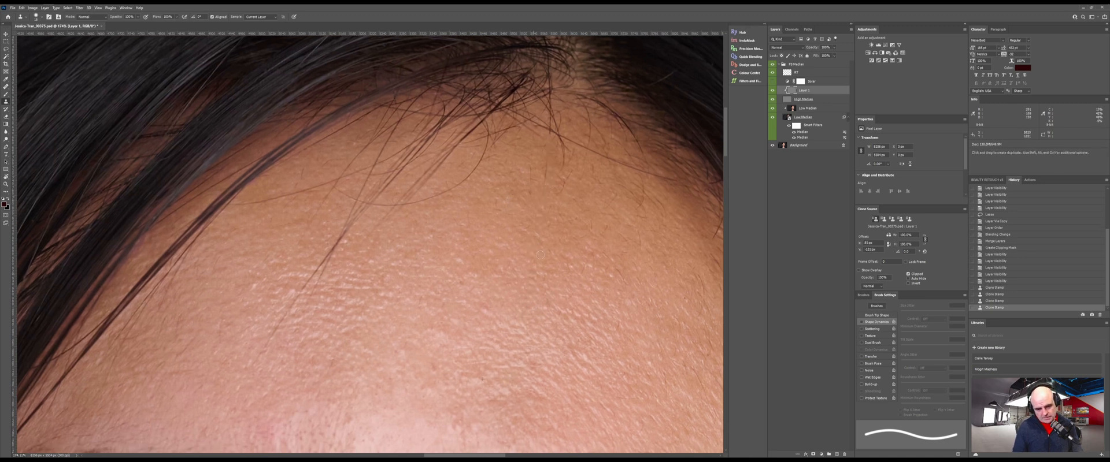
drag(550, 144, 548, 162)
drag(548, 173, 562, 200)
mouse_move(565, 196)
mouse_down()
mouse_move(558, 210)
mouse_move(572, 170)
mouse_move(561, 141)
mouse_move(683, 183)
mouse_move(640, 203)
mouse_up()
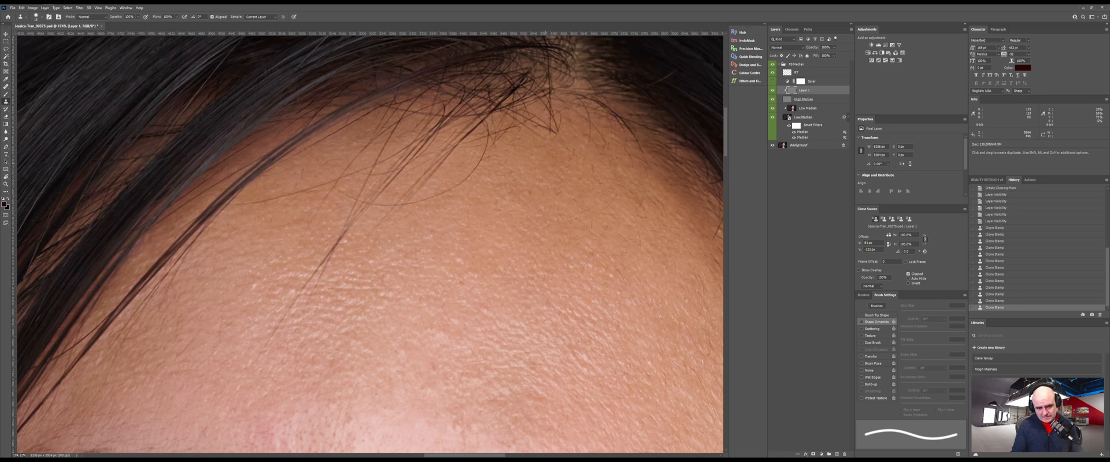
Resample clean forehead skin and clone out the thin hairs crossing the upper forehead left of the parting.
alt+click(512, 211)
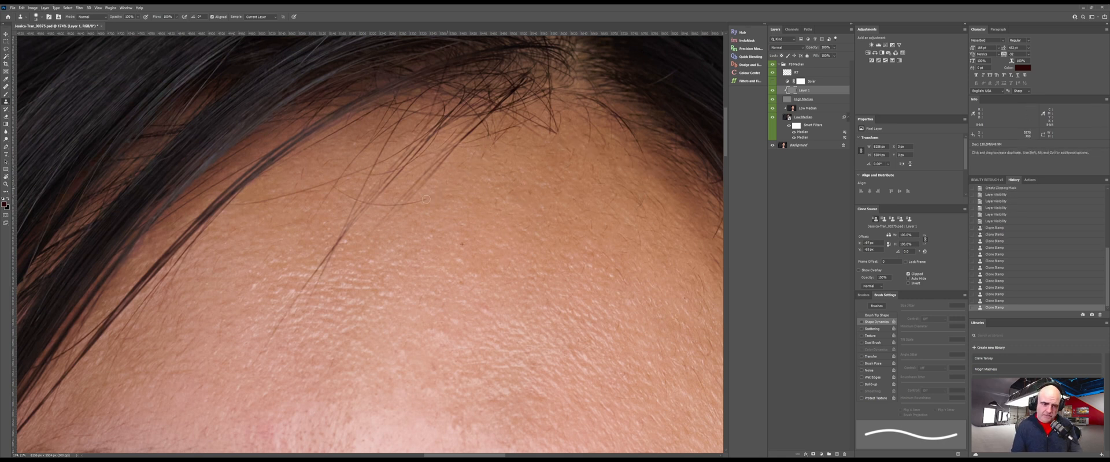
drag(377, 210, 370, 217)
drag(480, 121, 411, 190)
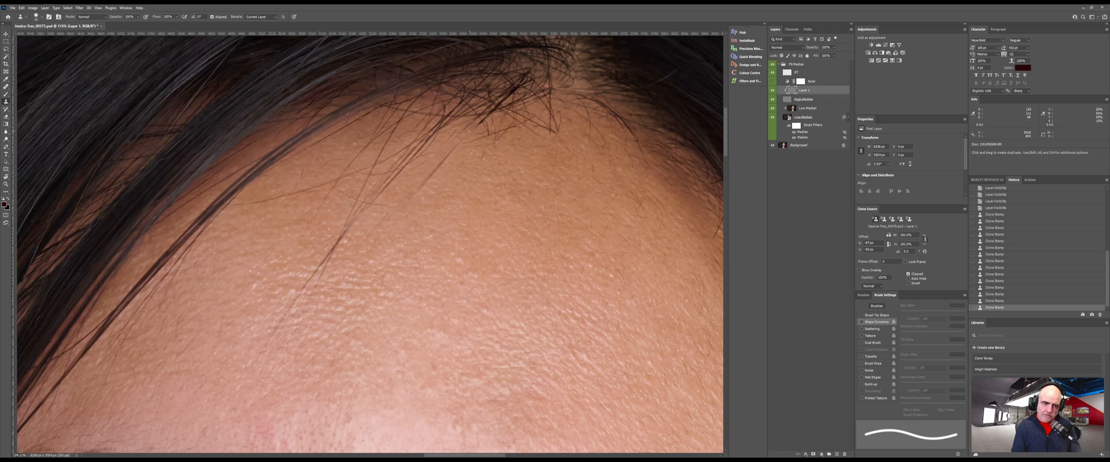
mouse_move(452, 152)
mouse_down()
mouse_move(380, 223)
mouse_move(411, 200)
mouse_up()
drag(476, 120, 472, 123)
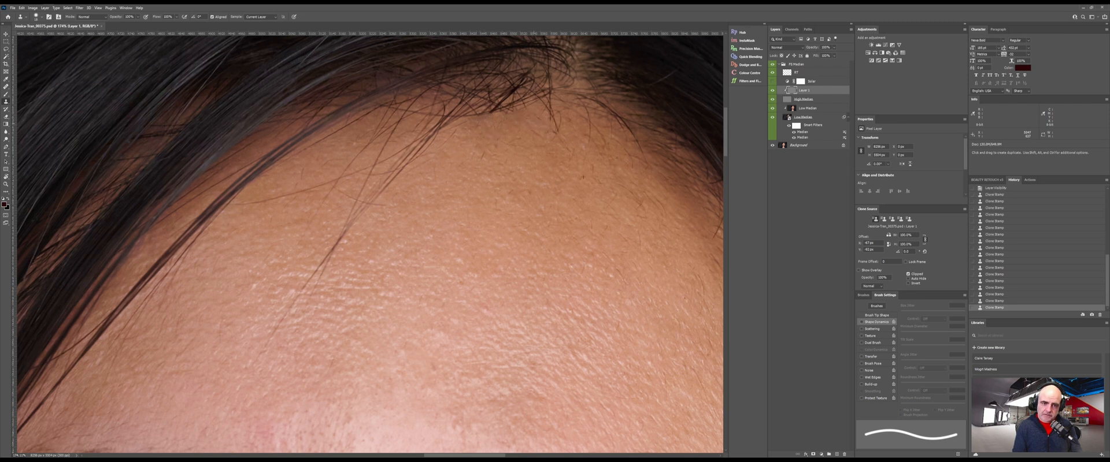
Clone away the loose hairs hanging just below the parting and along the adjoining hairline edge, resampling nearby skin texture.
drag(539, 132, 543, 104)
alt+click(522, 181)
mouse_move(505, 116)
mouse_down()
mouse_move(536, 104)
mouse_move(491, 118)
mouse_move(545, 100)
mouse_move(473, 151)
mouse_move(528, 104)
mouse_move(506, 118)
mouse_move(433, 121)
mouse_move(457, 124)
mouse_move(438, 149)
mouse_move(462, 126)
mouse_move(437, 133)
mouse_up()
Sample skin near the hairline and clone out the long diagonal stray hairs running down the middle of the forehead.
alt+click(472, 162)
alt+click(478, 155)
mouse_move(417, 160)
mouse_down()
mouse_move(443, 124)
mouse_move(387, 188)
mouse_up()
drag(367, 217, 346, 238)
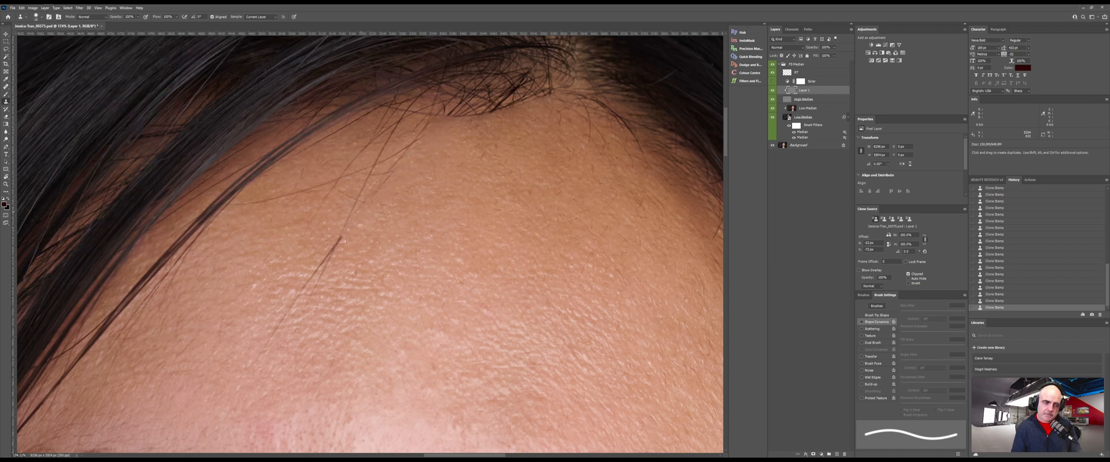
drag(316, 290, 340, 230)
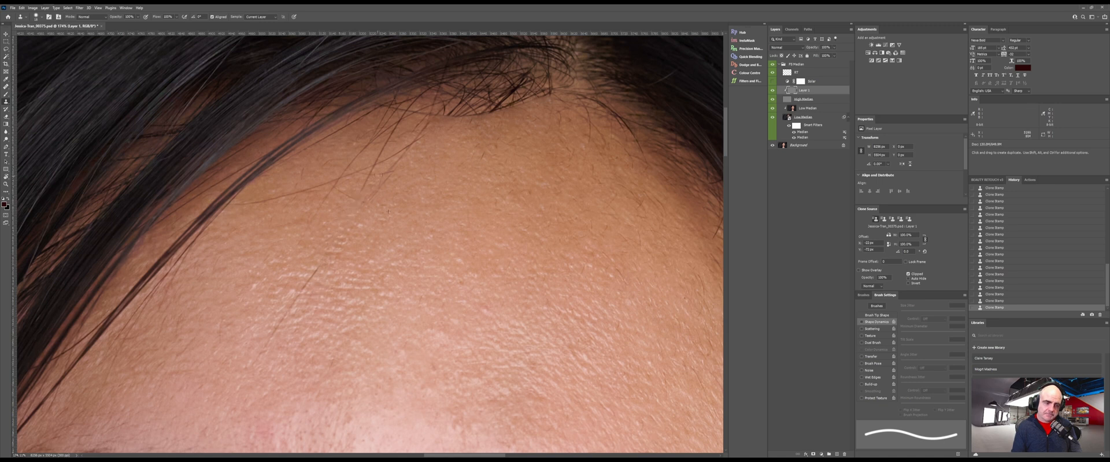
Resample adjacent skin and clone out the remaining short stray hairs below the hairline on the upper forehead.
drag(418, 134, 423, 137)
alt+click(453, 146)
alt+click(444, 155)
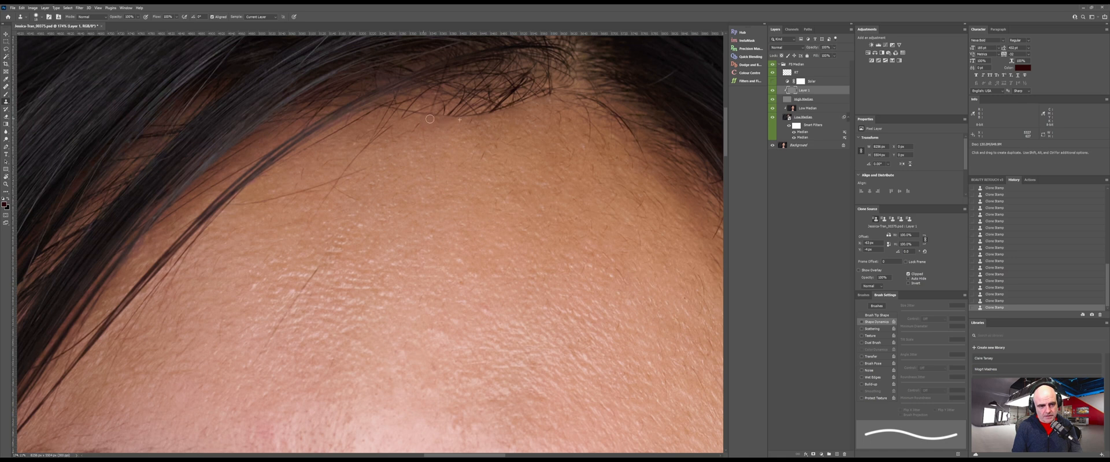
alt+click(465, 149)
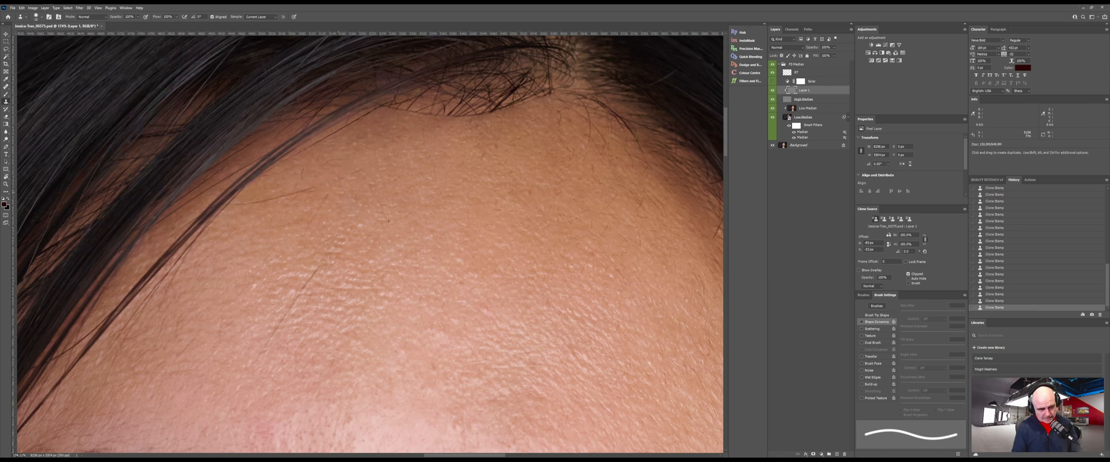
Sample clean forehead skin and clone out the thin stray hairs left of centre, including the long diagonal one on the mid-forehead.
drag(352, 197, 339, 193)
alt+click(379, 240)
drag(348, 238, 338, 249)
alt+click(380, 256)
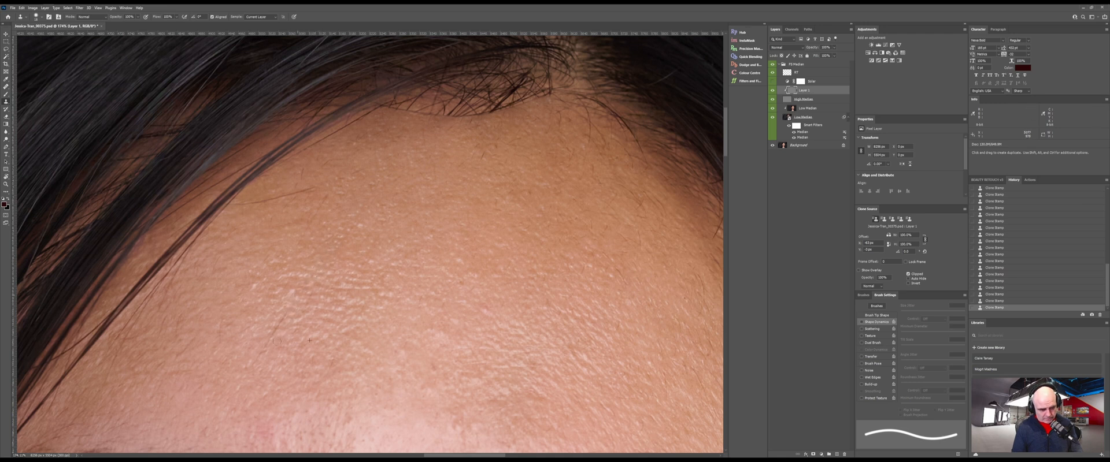
alt+click(319, 252)
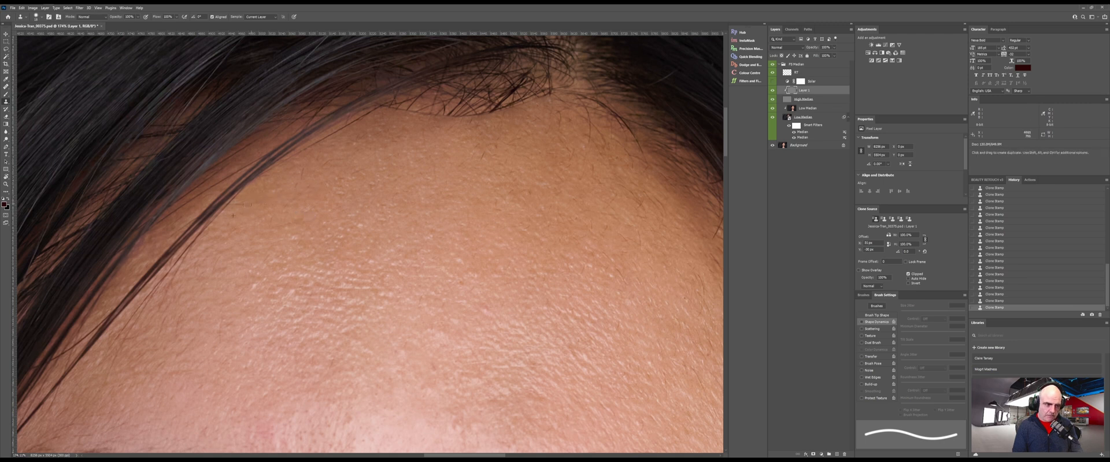
Resample nearby skin texture and clone away the remaining fine hairs and marks on the upper forehead below the hairline.
alt+click(310, 223)
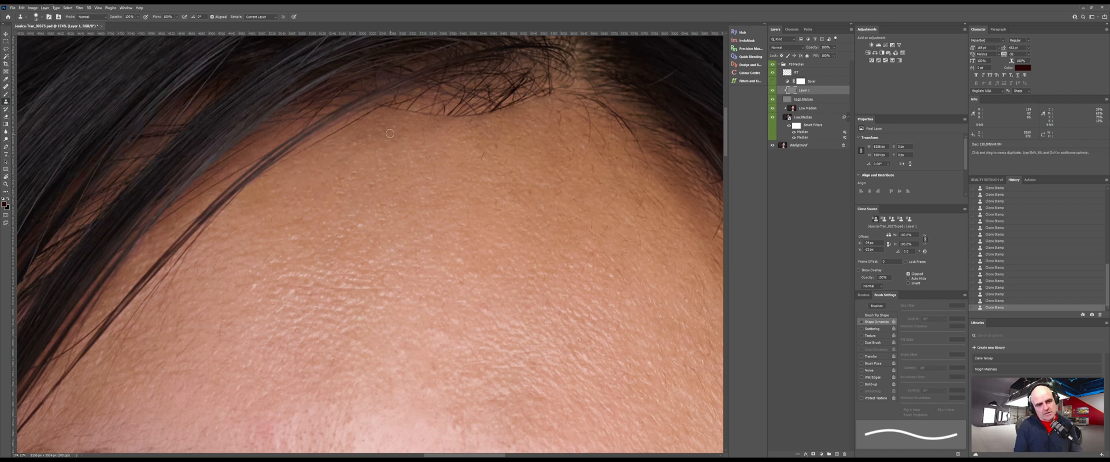
alt+click(375, 157)
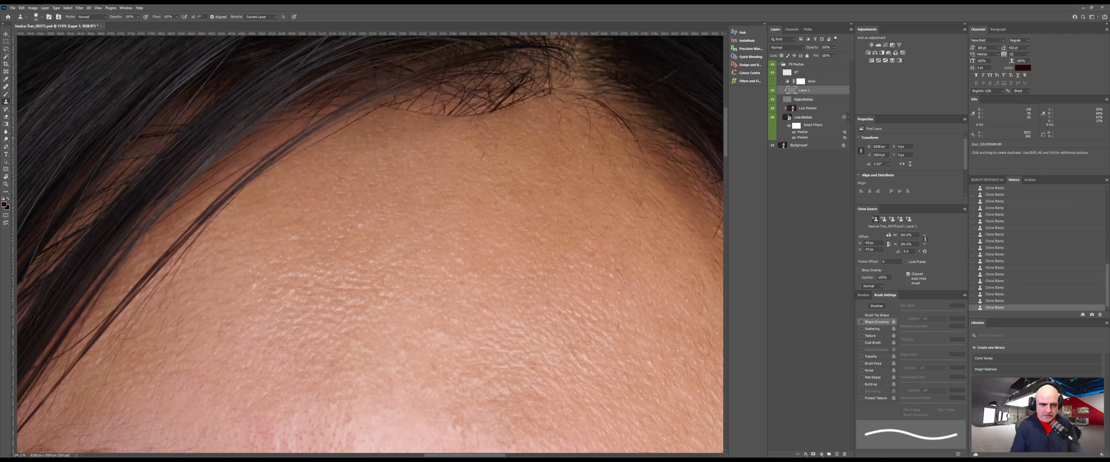
alt+click(517, 153)
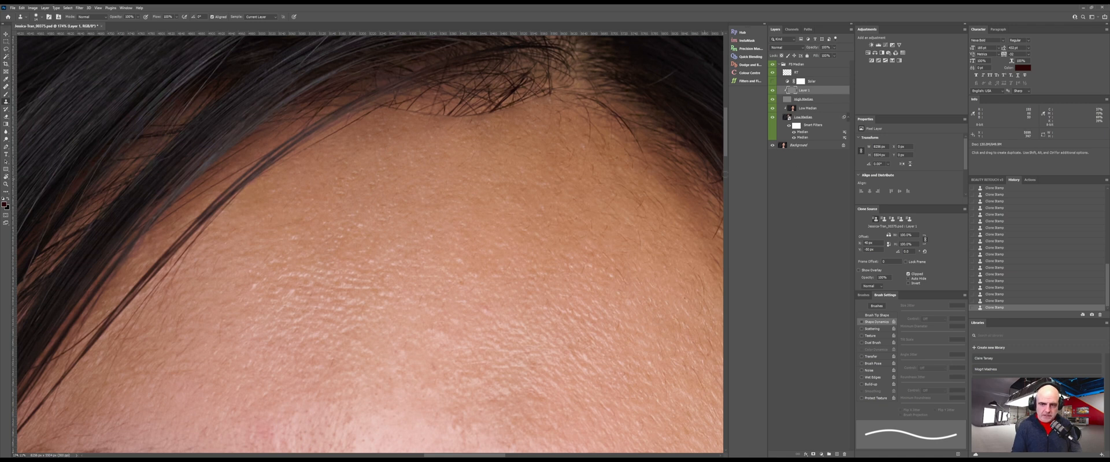
Blend the uneven skin tones on the upper forehead just below the hairline with the Mixer Brush on the Low Median layer.
click(797, 110)
key(b)
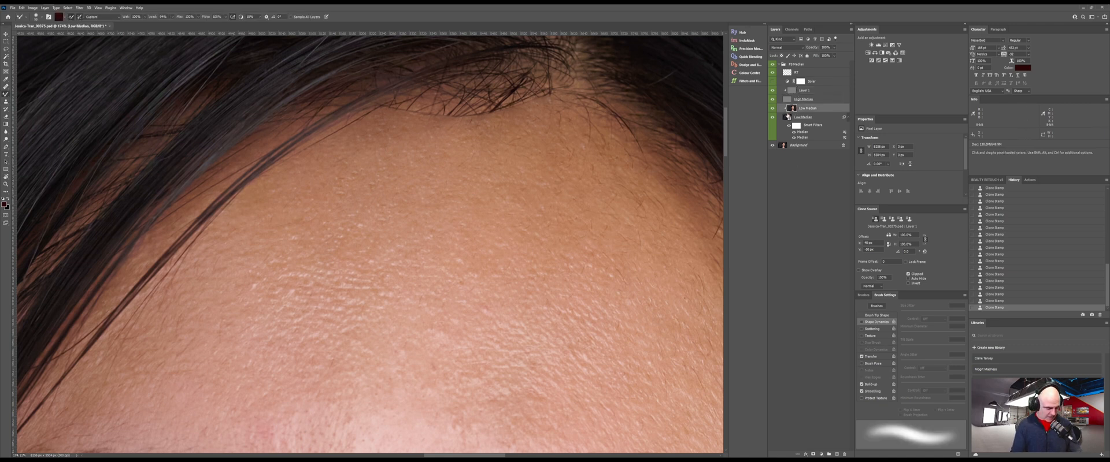
alt+right_click(435, 139)
drag(435, 141, 419, 184)
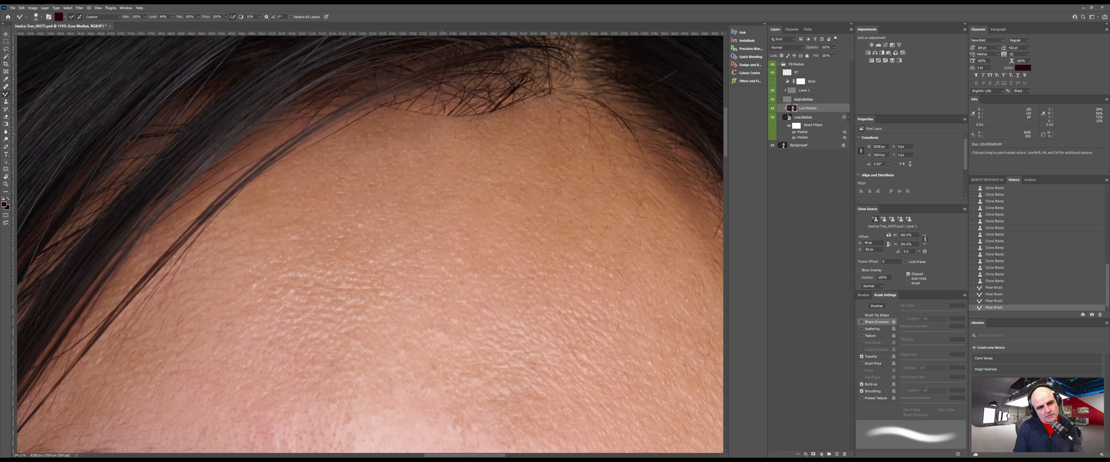
drag(456, 135, 458, 144)
mouse_move(488, 126)
mouse_down()
mouse_move(488, 142)
mouse_move(504, 145)
mouse_move(528, 131)
mouse_up()
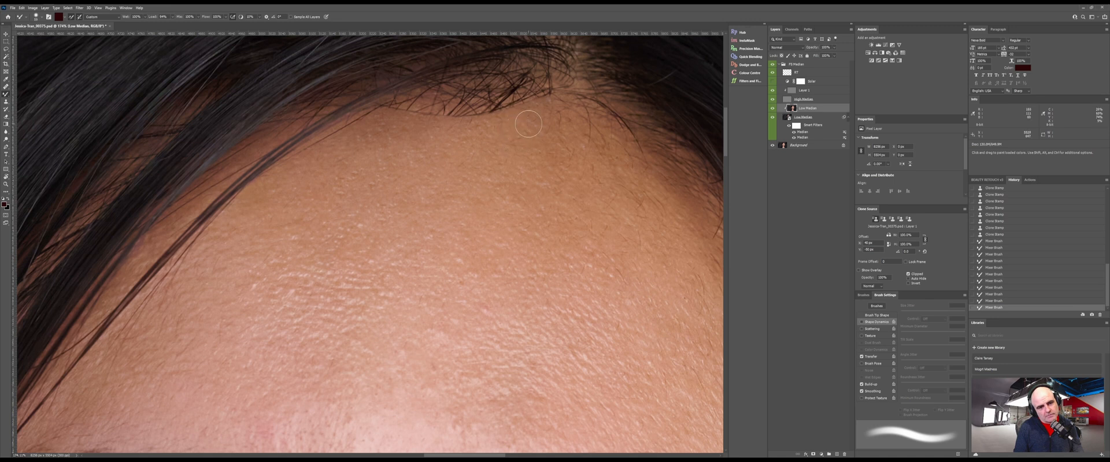
Blend the forehead skin below the hairline with the Mixer Brush, and rotate the view until the portrait is upside down.
mouse_move(401, 142)
mouse_down()
mouse_move(421, 128)
mouse_move(387, 158)
mouse_move(422, 126)
mouse_move(387, 146)
mouse_move(397, 126)
mouse_up()
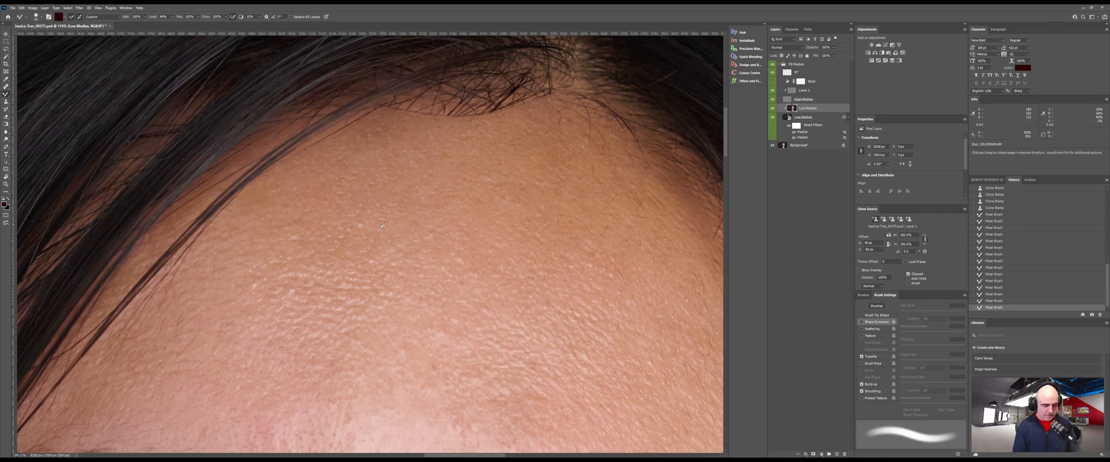
key(r)
mouse_move(282, 289)
mouse_down()
mouse_move(317, 313)
mouse_move(499, 254)
mouse_move(504, 223)
mouse_up()
key(space)
mouse_move(292, 401)
mouse_down()
mouse_move(326, 345)
mouse_move(339, 284)
mouse_move(334, 308)
mouse_move(361, 289)
mouse_move(300, 298)
mouse_move(308, 289)
mouse_up()
key(r)
key(z)
key(r)
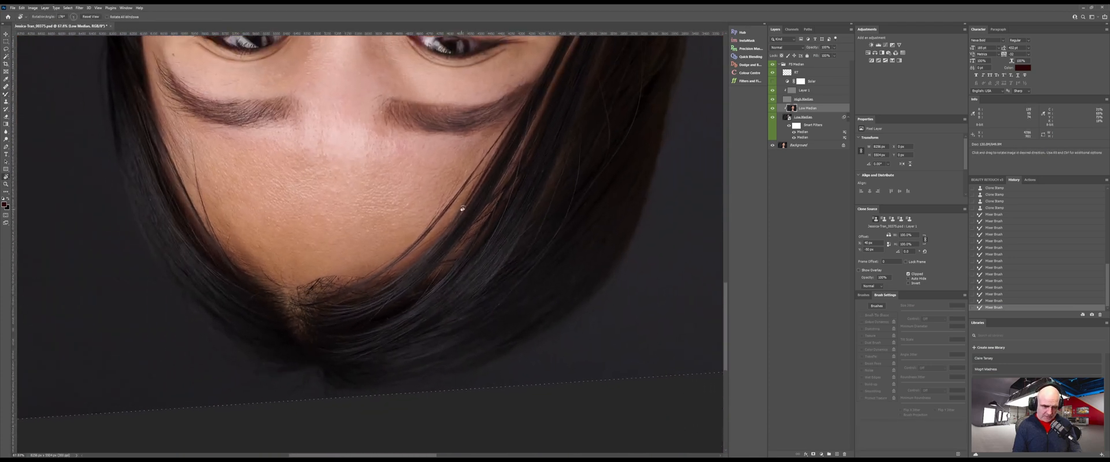
Target the top layer of the retouching group for brush painting and sample a dark colour from the hair beside the forehead.
click(806, 72)
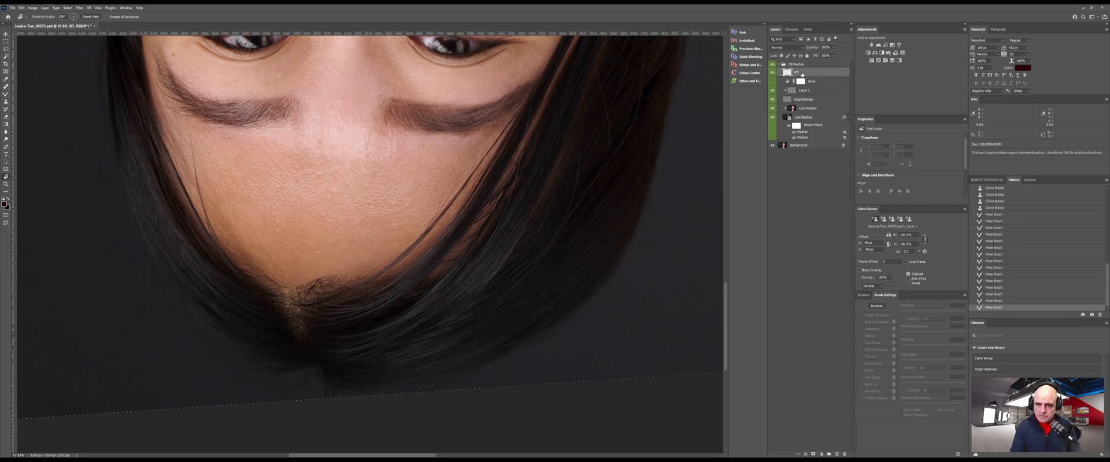
key(b)
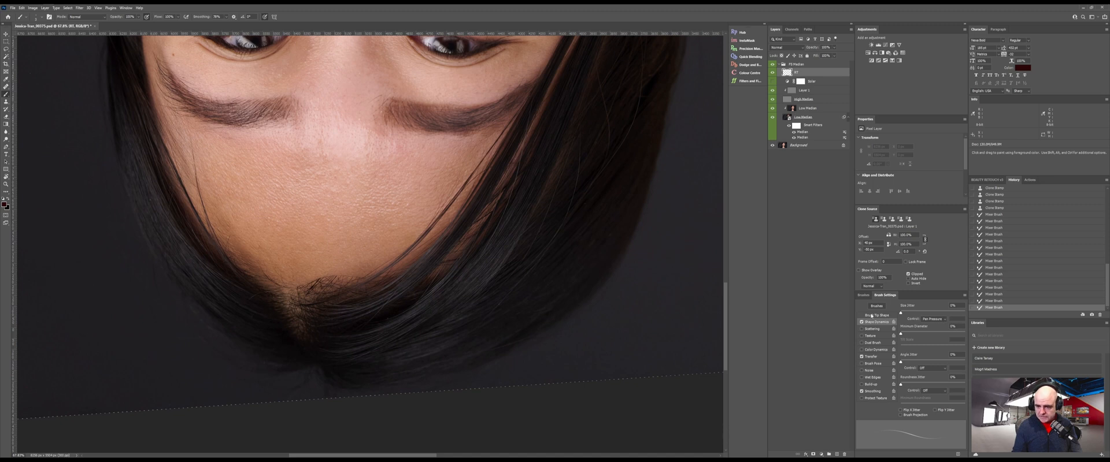
click(873, 316)
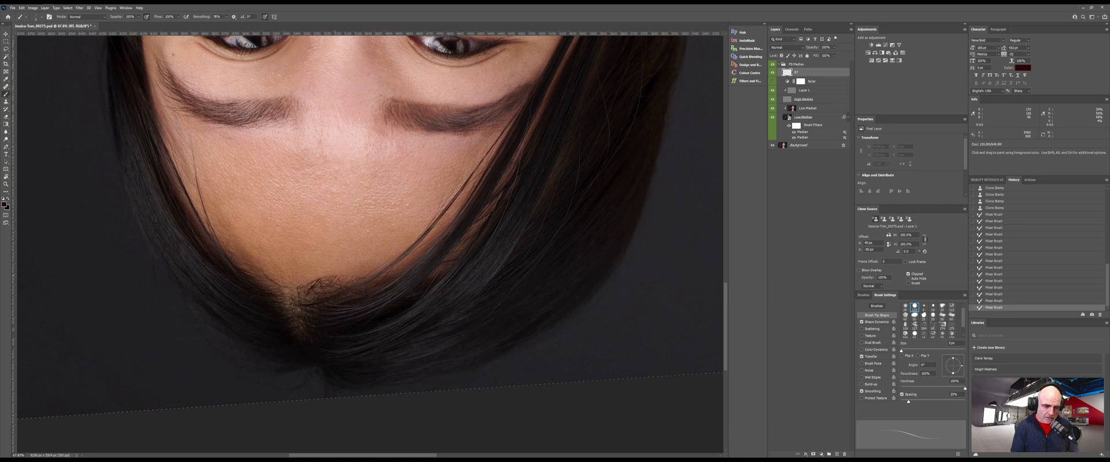
alt+click(412, 278)
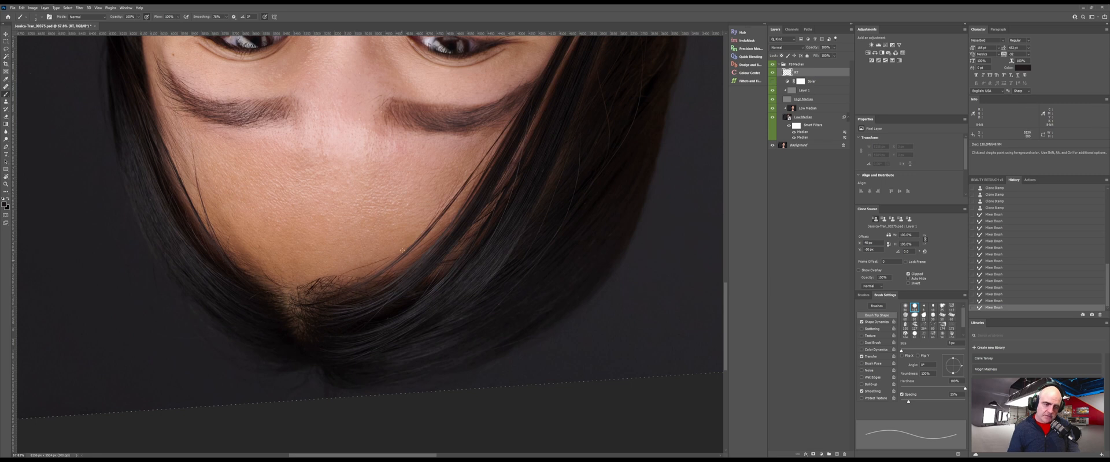
Paint fine dark hair strands across the forehead edge, between the side hair and the centre of the hairline.
drag(433, 225, 471, 168)
drag(456, 196, 322, 288)
drag(484, 182, 315, 287)
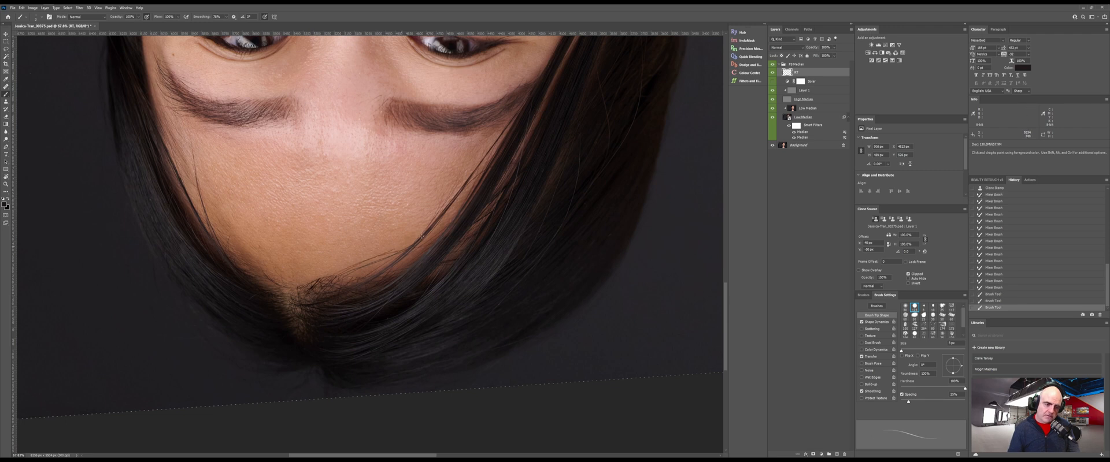
drag(474, 184, 346, 273)
mouse_move(429, 232)
mouse_down()
mouse_move(451, 189)
mouse_move(372, 264)
mouse_up()
drag(437, 223, 357, 253)
drag(425, 233, 461, 189)
mouse_move(423, 235)
mouse_down()
mouse_move(400, 246)
mouse_move(466, 178)
mouse_up()
drag(299, 300, 327, 283)
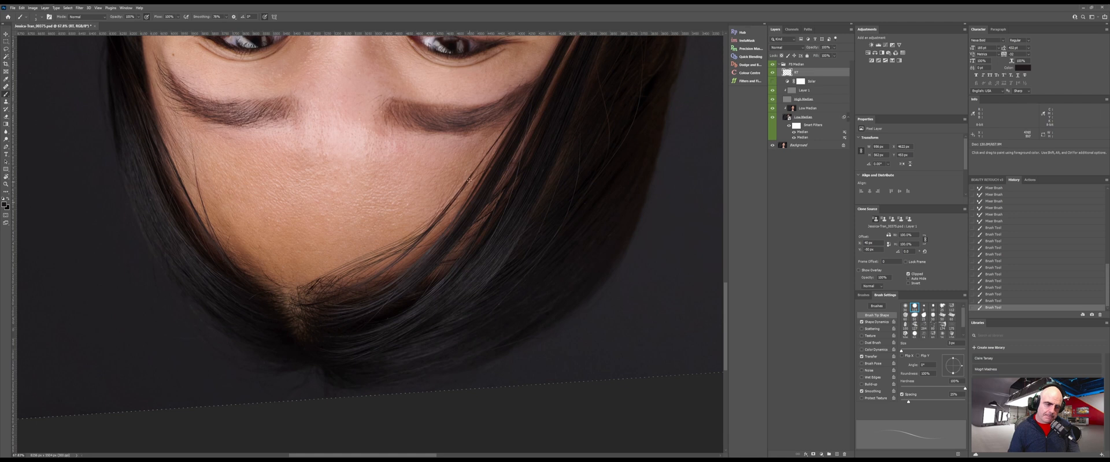
Thicken the painted hair with more overlapping strands fanning out from the centre hairline towards the side hair.
drag(470, 181, 474, 173)
drag(324, 307, 338, 296)
drag(431, 235, 381, 262)
mouse_move(455, 211)
mouse_down()
mouse_move(469, 188)
mouse_move(270, 252)
mouse_up()
drag(480, 184, 502, 172)
drag(345, 286, 407, 255)
drag(322, 301, 412, 252)
drag(477, 192, 484, 180)
mouse_move(321, 282)
mouse_down()
mouse_move(405, 239)
mouse_move(481, 176)
mouse_up()
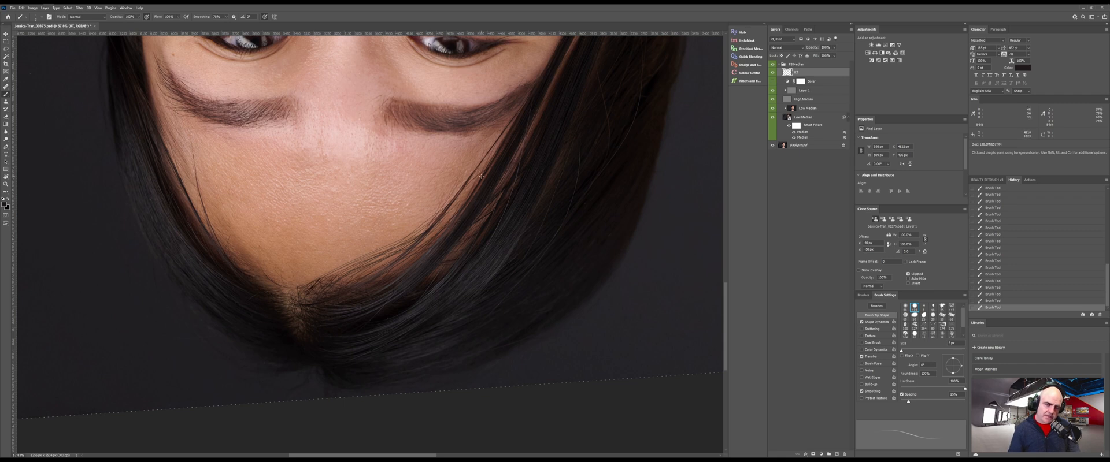
drag(317, 297, 397, 239)
drag(480, 200, 481, 199)
drag(315, 287, 418, 221)
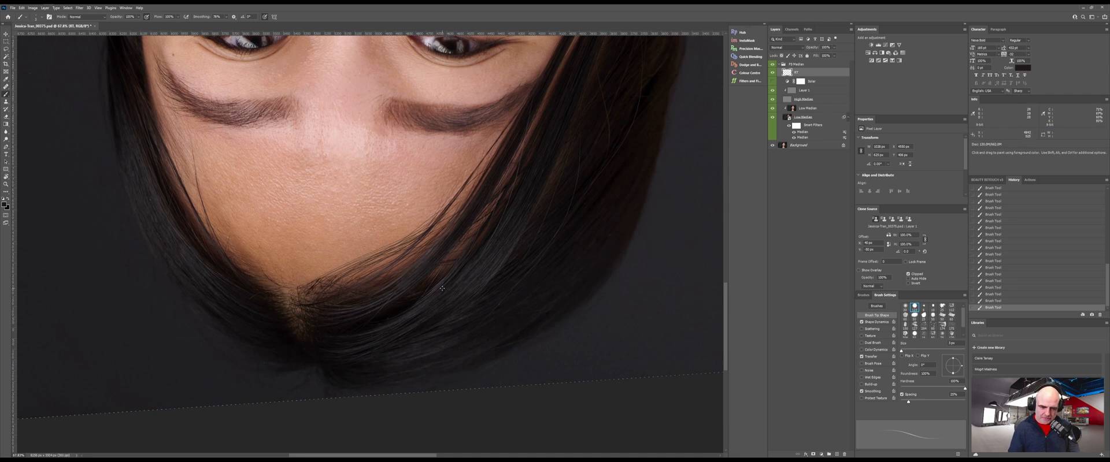
Resample the brush colour from the dark hair just beyond the painted strands.
alt+click(435, 304)
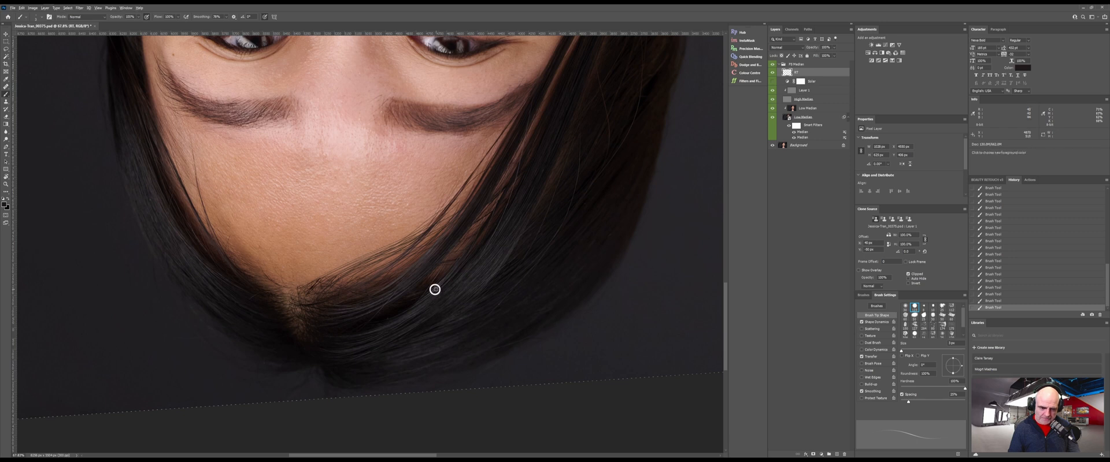
alt+click(435, 290)
alt+click(436, 290)
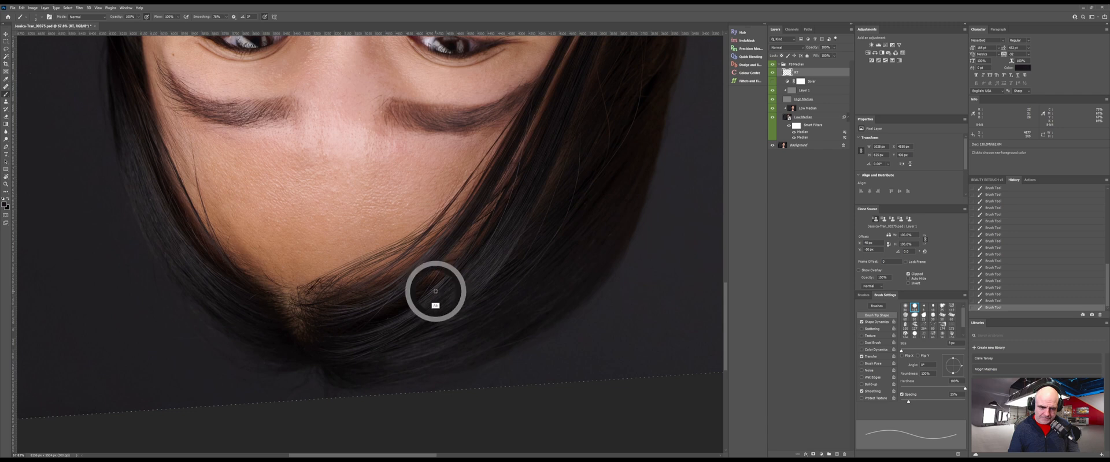
drag(435, 291, 436, 288)
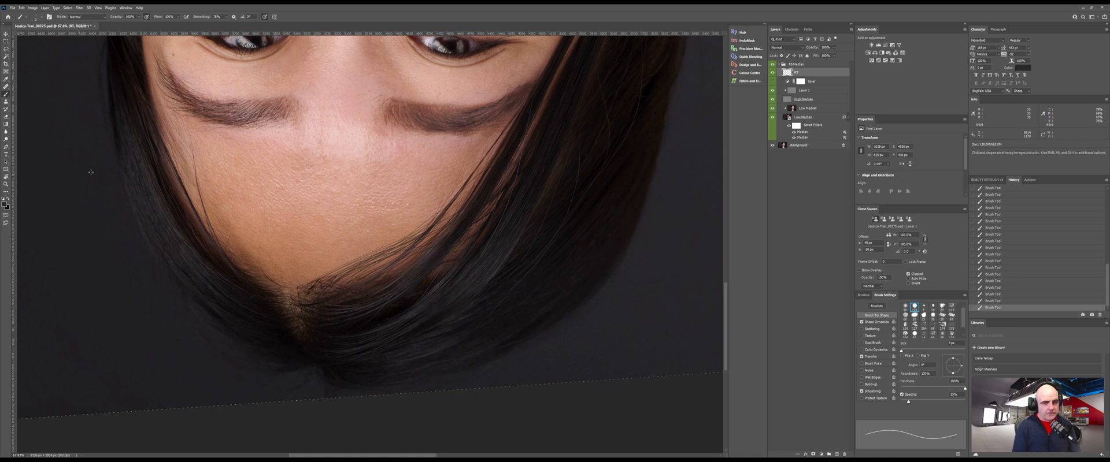
Enable Color Dynamics for the brush, with the foreground/background jitter control set to Off.
click(886, 350)
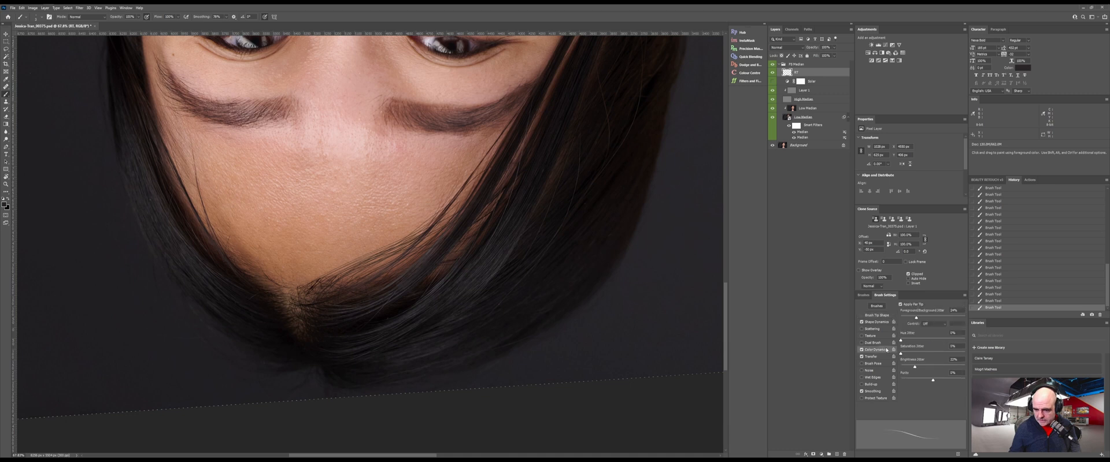
click(933, 324)
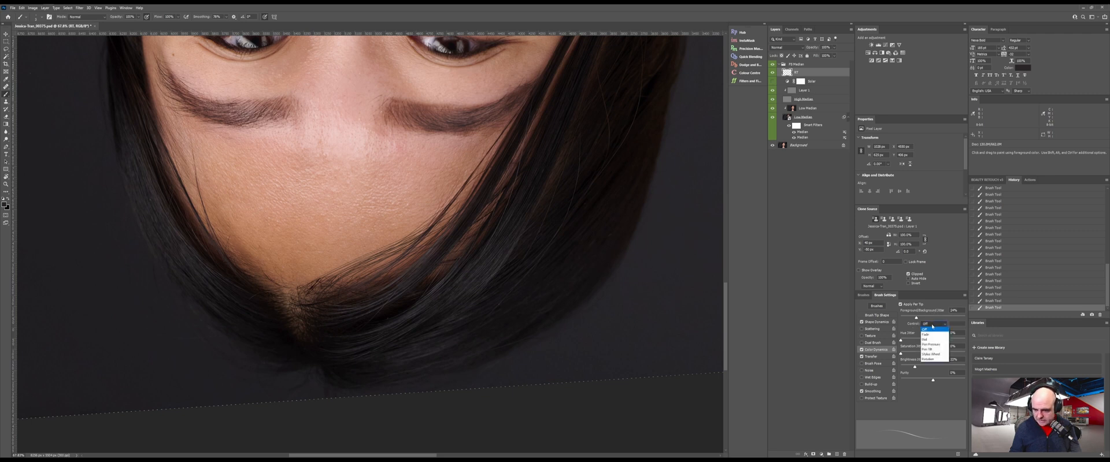
click(923, 329)
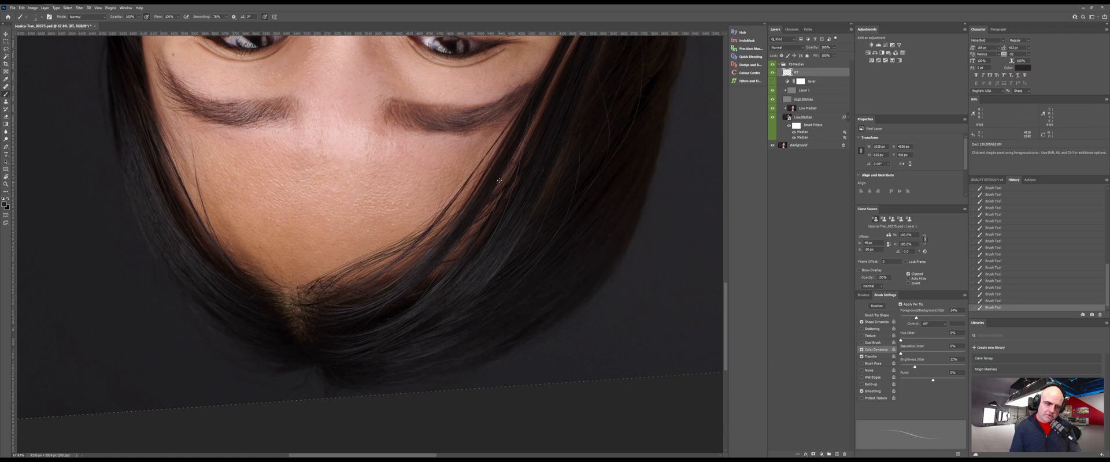
Paint more strands along the forehead edge with Color Dynamics on and examine them closer.
drag(485, 176, 318, 294)
drag(510, 155, 515, 108)
key(z)
mouse_move(457, 231)
mouse_down()
mouse_move(511, 217)
mouse_move(465, 225)
mouse_up()
key(b)
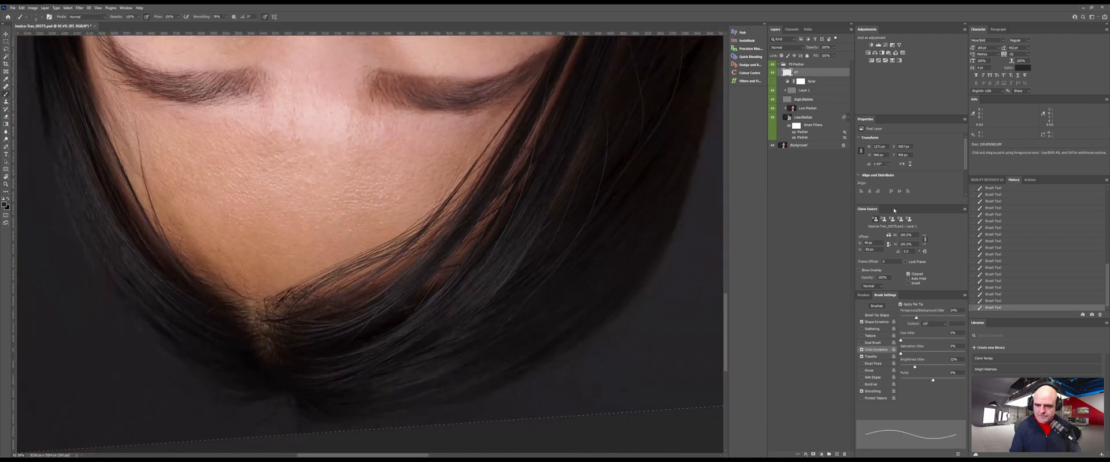
Step back to an earlier brush stroke in the history and turn off Apply Per Tip in the brush's Color Dynamics.
click(1012, 281)
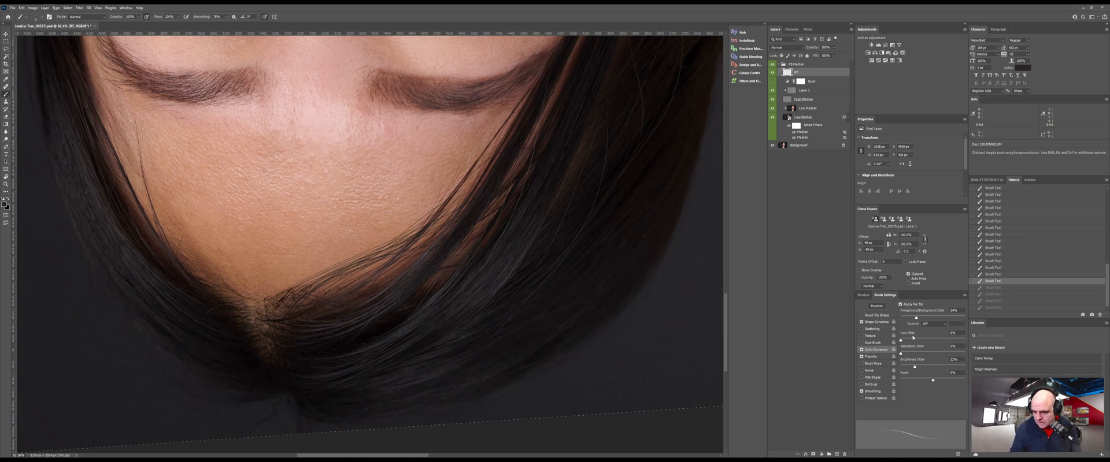
click(945, 325)
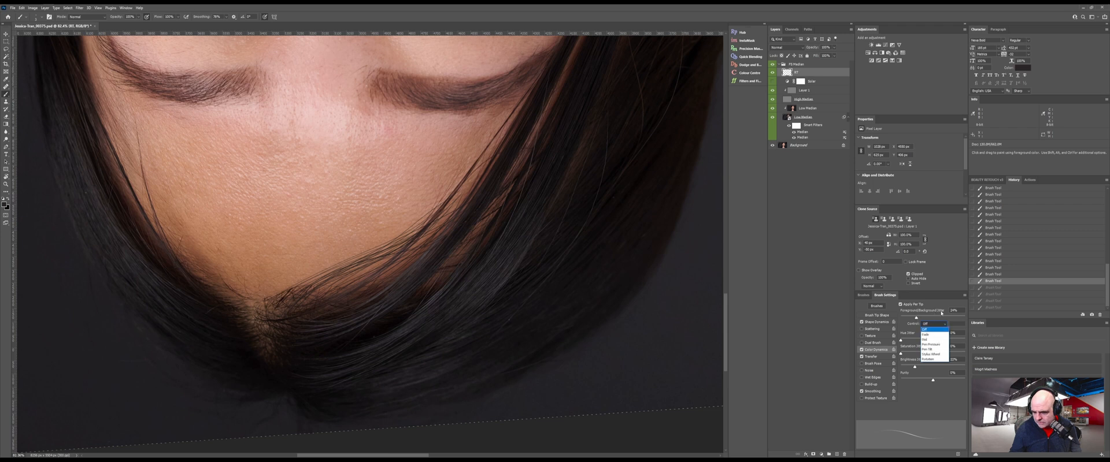
click(922, 305)
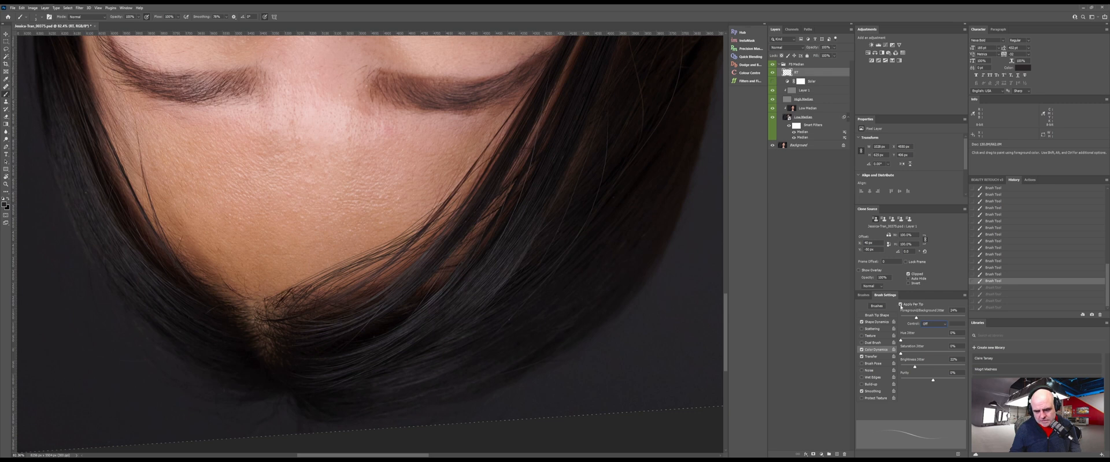
click(901, 305)
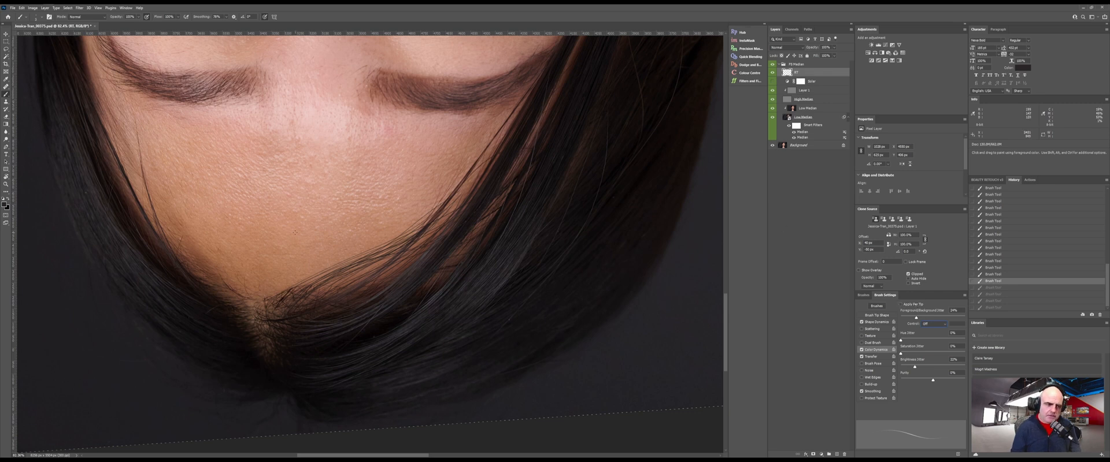
Redo the reverted hair strokes.
key(ctrl+shift+z)
key(ctrl+shift+z)
key(ctrl+shift+z)
key(ctrl+shift+z)
Paint a cluster of short parallel test strokes on the bare forehead skin to try the per-stroke colour variation.
key(z)
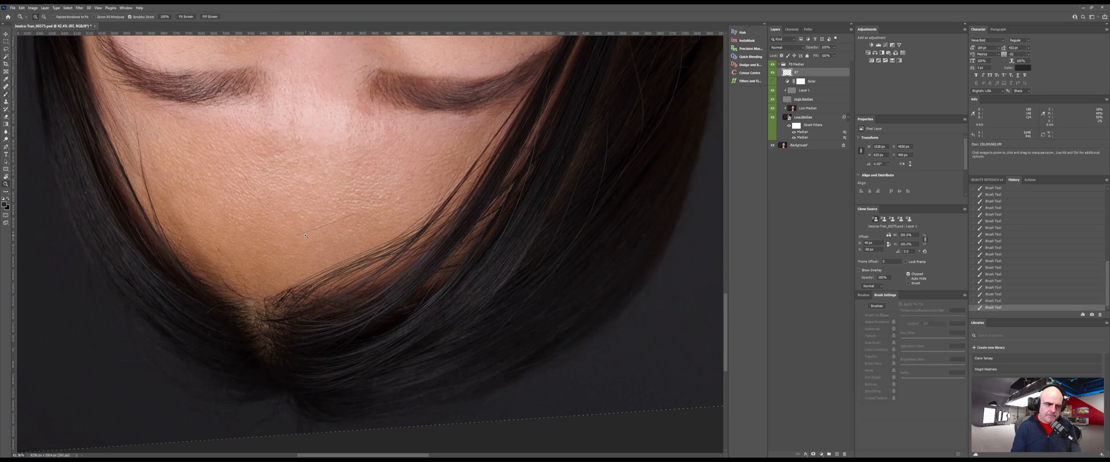
drag(341, 219, 357, 220)
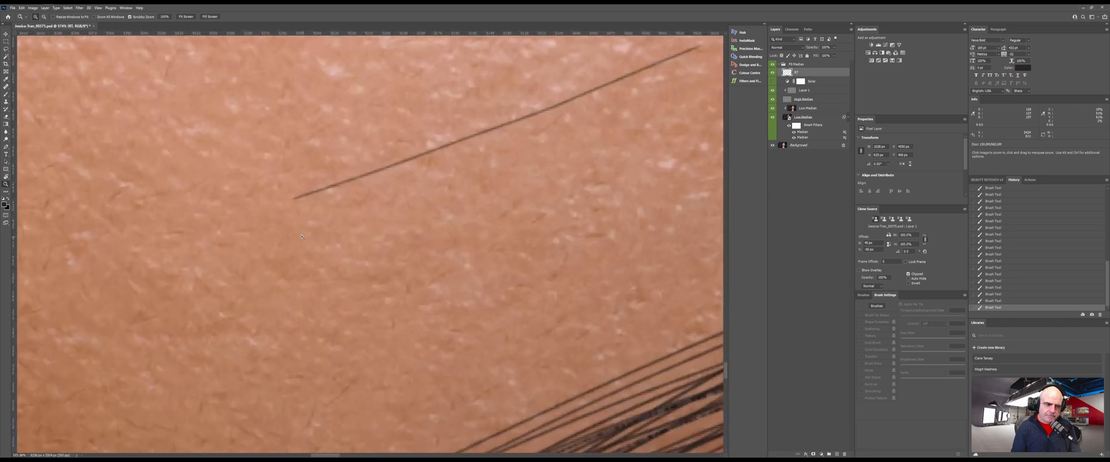
key(b)
drag(303, 244, 519, 164)
drag(359, 252, 546, 183)
drag(350, 281, 576, 198)
drag(333, 312, 586, 209)
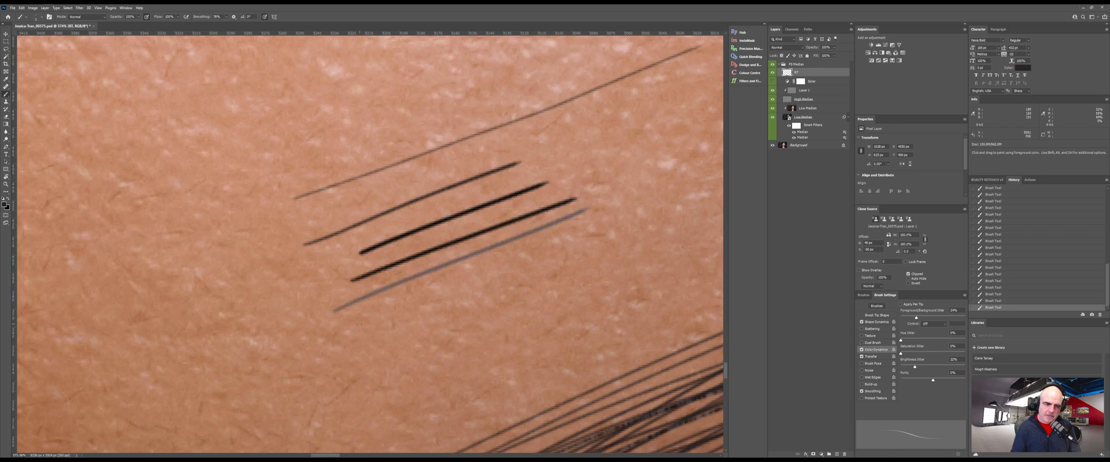
drag(359, 327, 553, 243)
drag(379, 340, 614, 227)
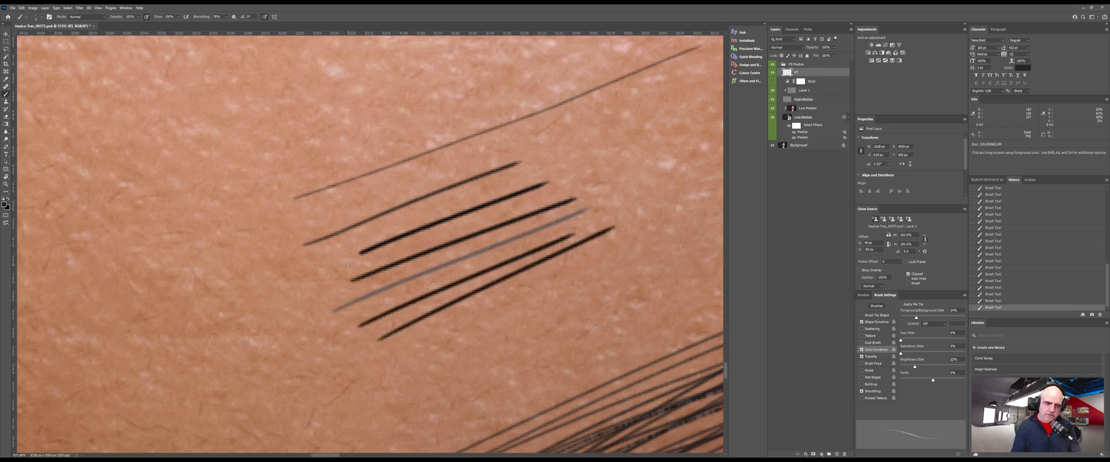
drag(320, 270, 448, 221)
right_click(629, 163)
drag(319, 283, 478, 210)
drag(275, 275, 499, 187)
mouse_move(335, 286)
mouse_down()
mouse_move(571, 186)
mouse_move(532, 207)
mouse_move(544, 202)
mouse_up()
mouse_move(339, 328)
mouse_down()
mouse_move(581, 208)
mouse_move(451, 218)
mouse_up()
Erase the parallel test strokes from the forehead skin with the Eraser.
key(z)
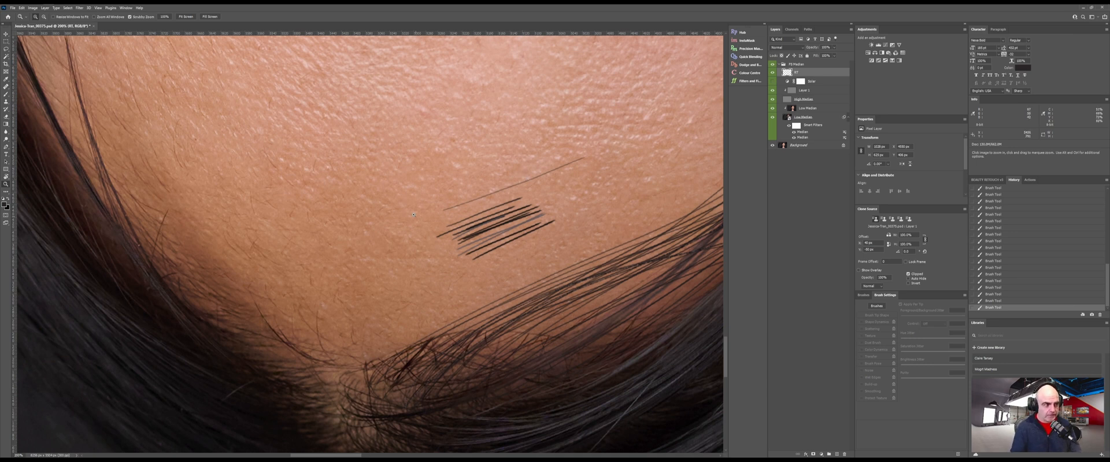
key(b)
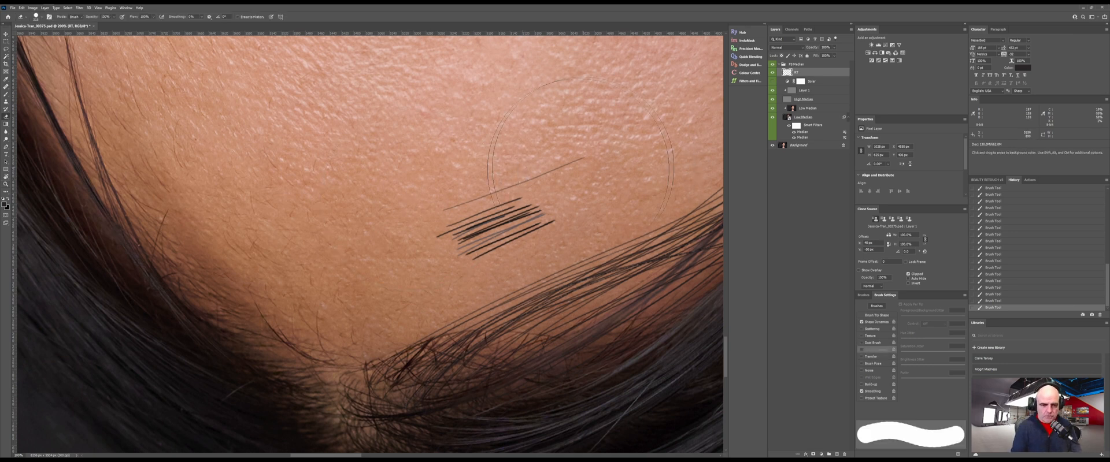
drag(519, 176, 446, 193)
mouse_move(570, 163)
mouse_down()
mouse_move(470, 207)
mouse_move(442, 234)
mouse_move(521, 213)
mouse_move(491, 248)
mouse_move(499, 239)
mouse_move(427, 149)
mouse_up()
drag(492, 224, 341, 208)
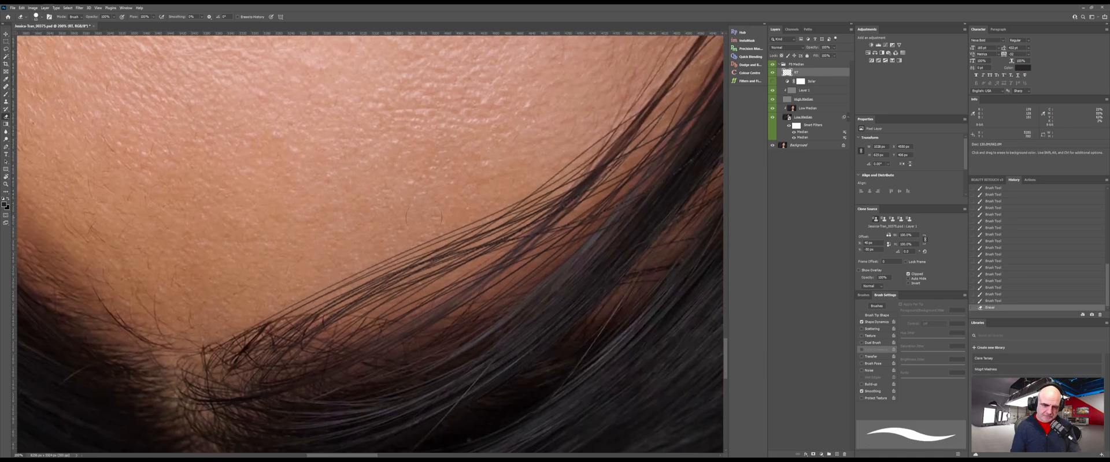
Step back through the history to undo the erasing and the forehead test strokes one after another.
ctrl+drag(454, 238, 512, 234)
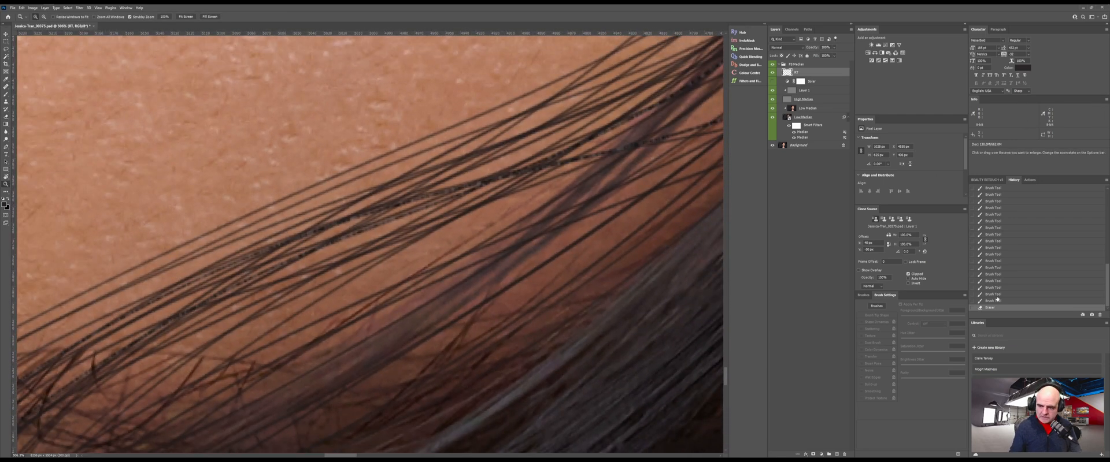
click(999, 295)
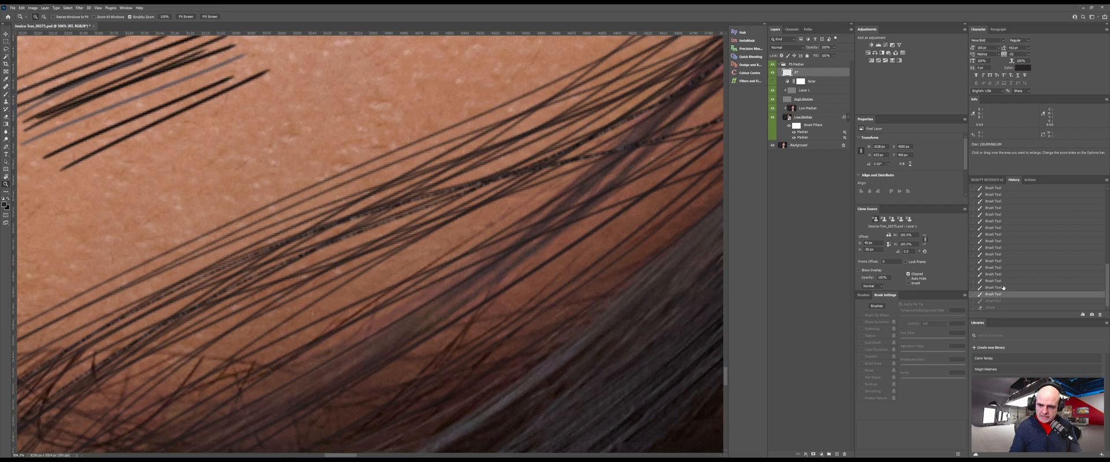
click(1003, 281)
click(1004, 274)
click(1005, 267)
click(1005, 261)
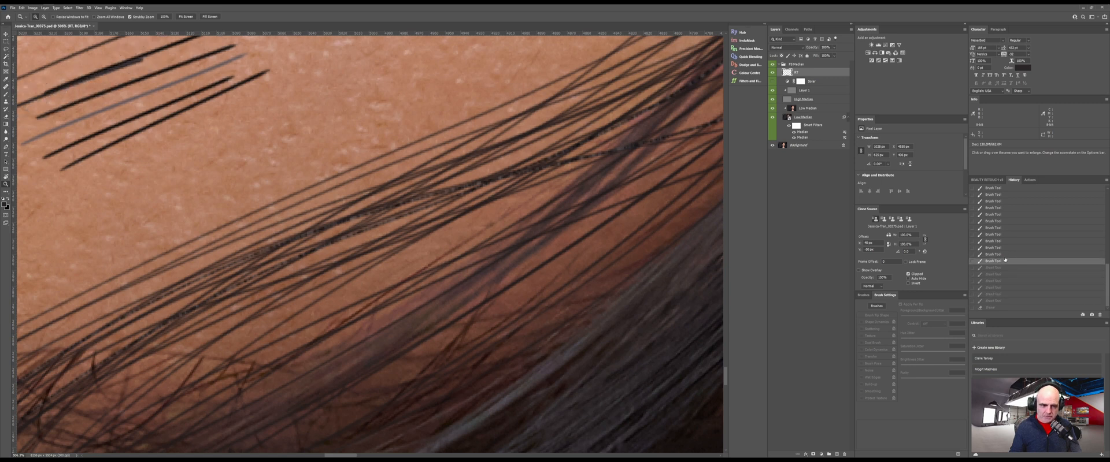
click(1006, 254)
click(1007, 247)
click(1009, 241)
click(1011, 235)
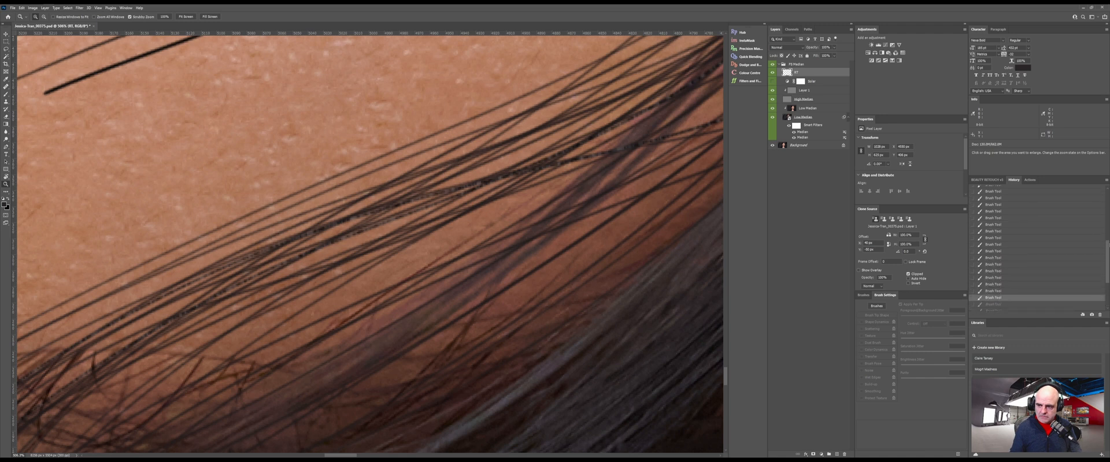
Move forward through the history states one by one to restore the painted hairline strands without the forehead test strokes.
click(1011, 254)
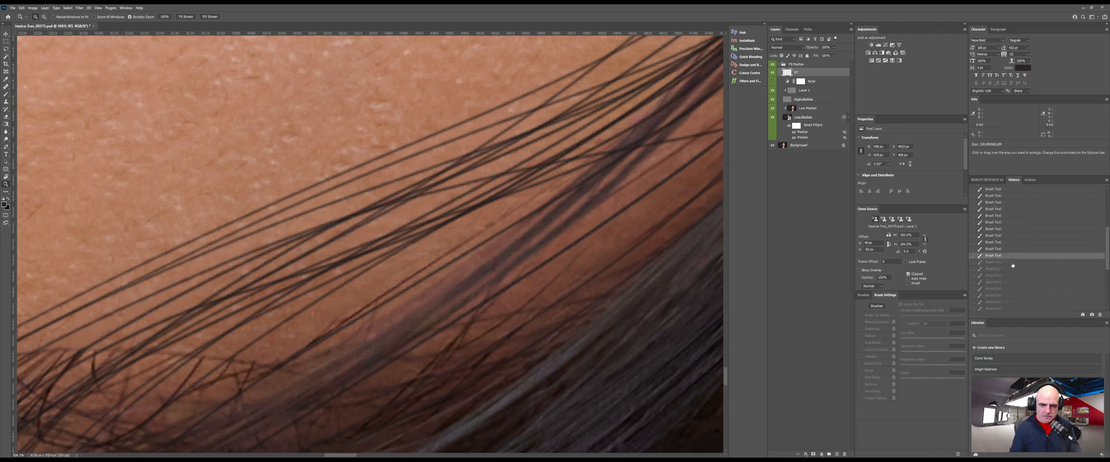
click(1009, 262)
click(1008, 269)
click(1007, 275)
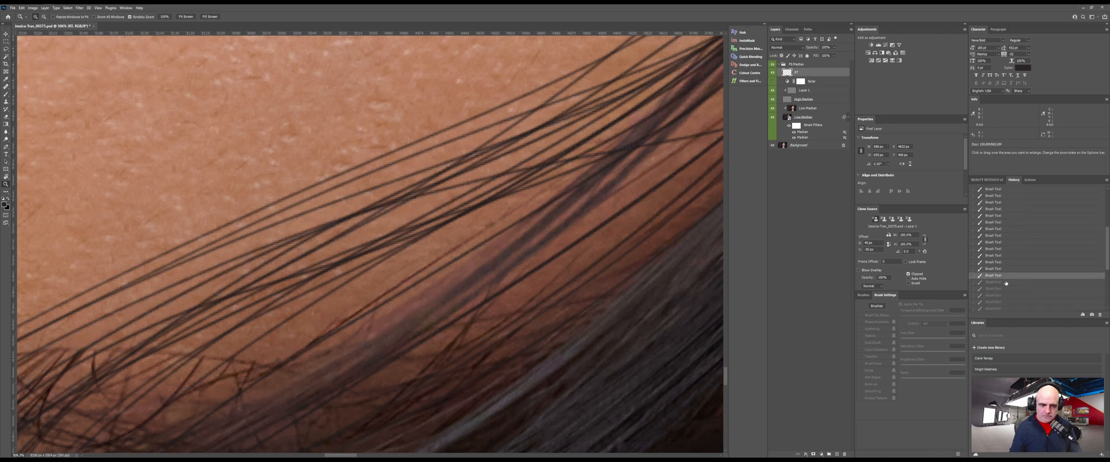
click(1007, 282)
click(1008, 290)
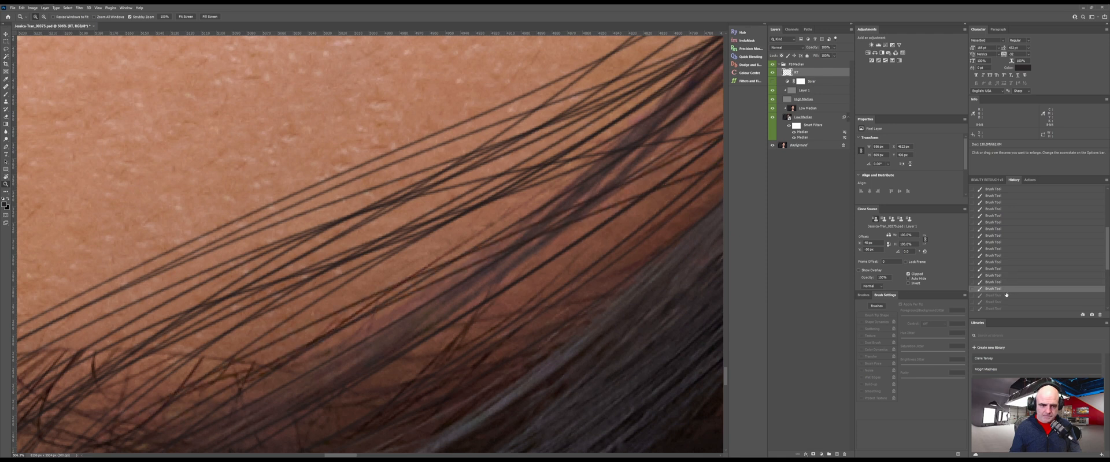
click(1007, 296)
click(1007, 303)
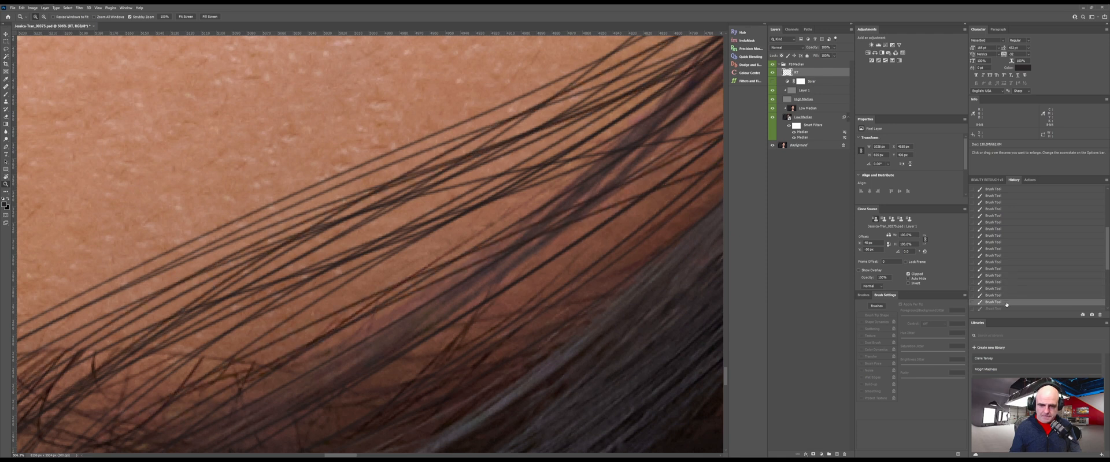
click(1006, 309)
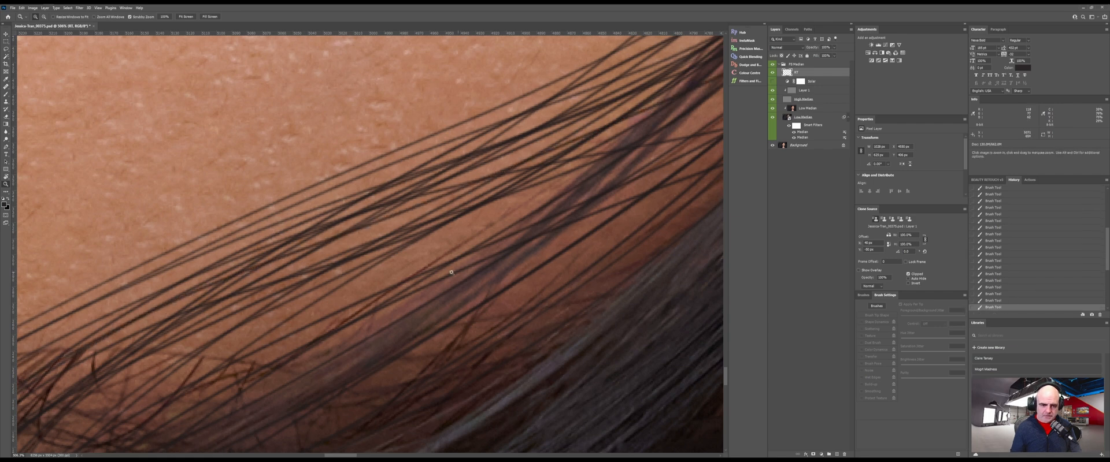
Soften the painted hair strands along the hairline and down the side of the hair with the Blur tool at a reduced strength.
drag(695, 284, 343, 285)
drag(477, 304, 401, 289)
key(Escape)
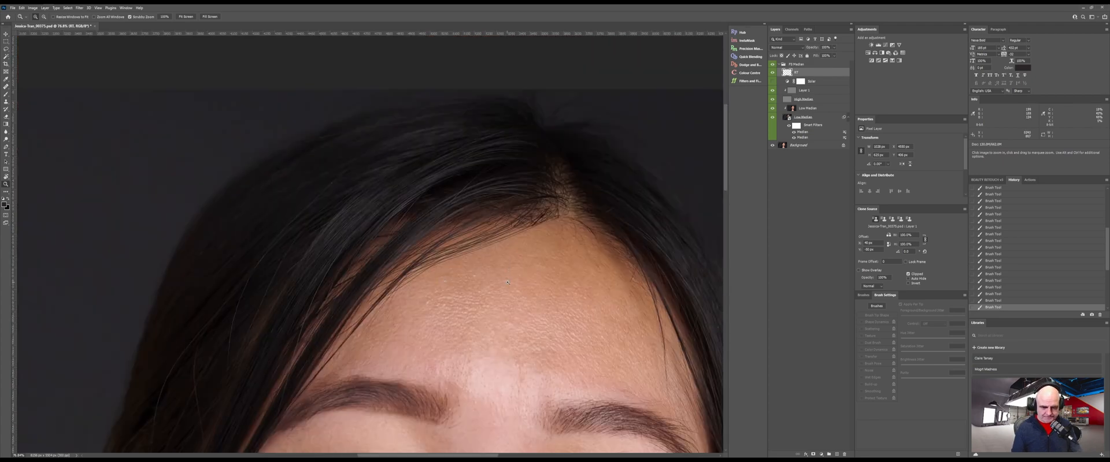
drag(516, 279, 359, 281)
drag(543, 296, 424, 236)
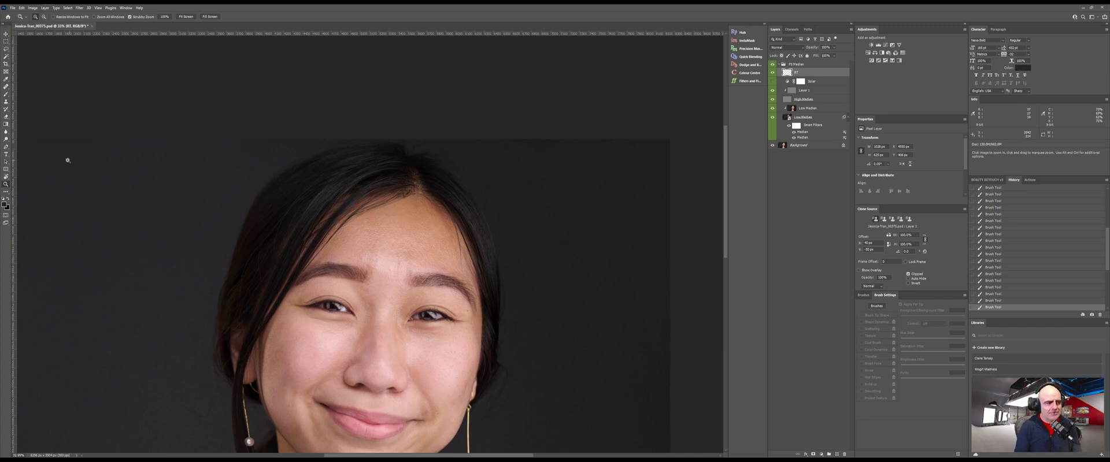
click(5, 132)
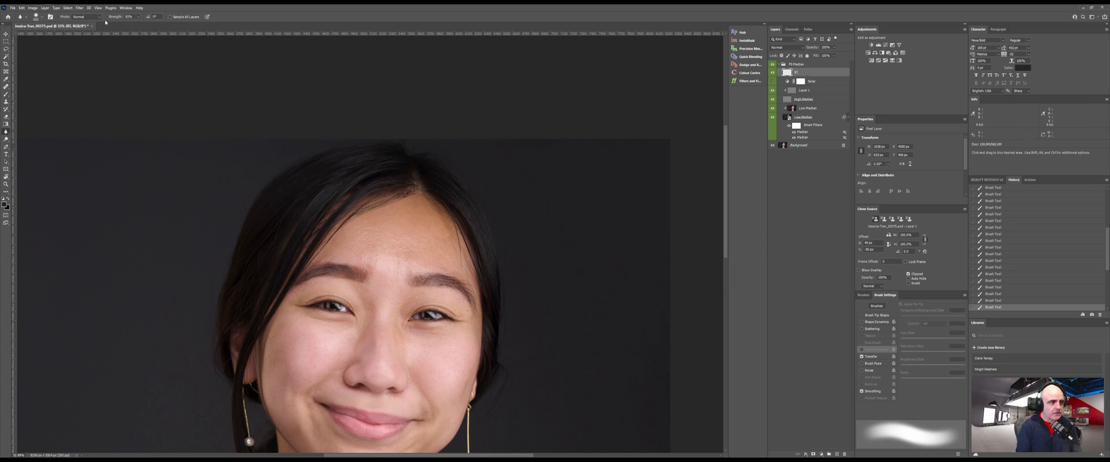
drag(118, 17, 99, 18)
mouse_move(440, 184)
mouse_down()
mouse_move(372, 181)
mouse_move(306, 223)
mouse_move(368, 205)
mouse_move(315, 244)
mouse_up()
drag(239, 282, 231, 307)
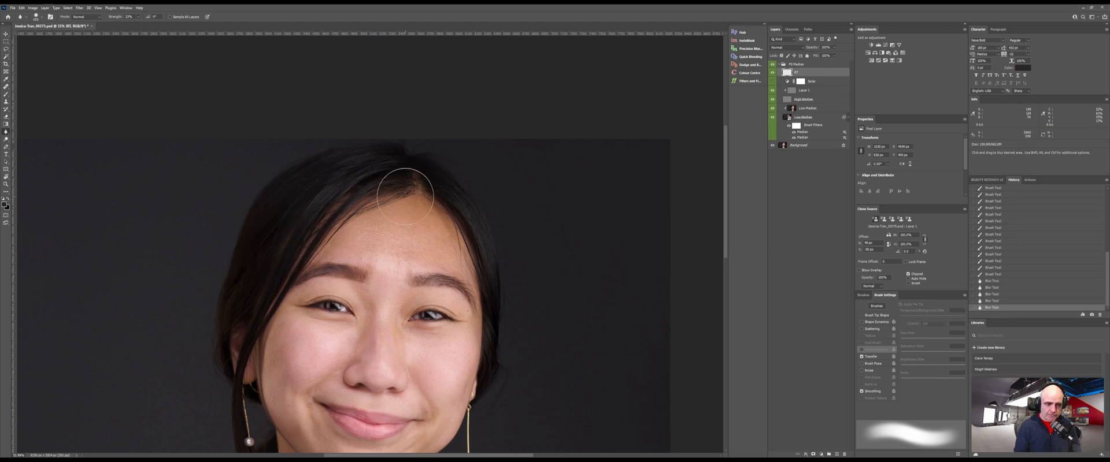
mouse_move(406, 198)
mouse_down()
mouse_move(290, 241)
mouse_move(218, 387)
mouse_move(246, 413)
mouse_up()
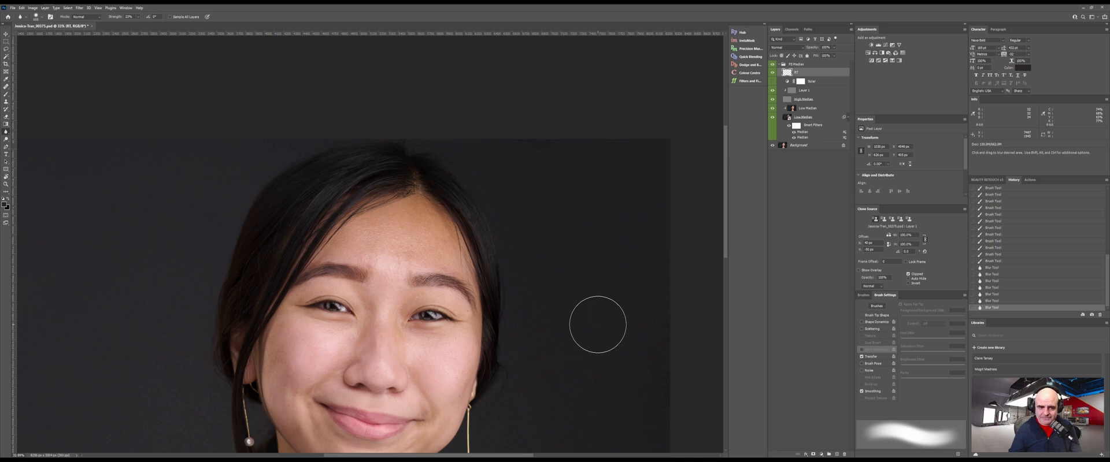
Compare the portrait before and after by hiding and showing the hair strand layer, then the whole retouching group.
click(773, 72)
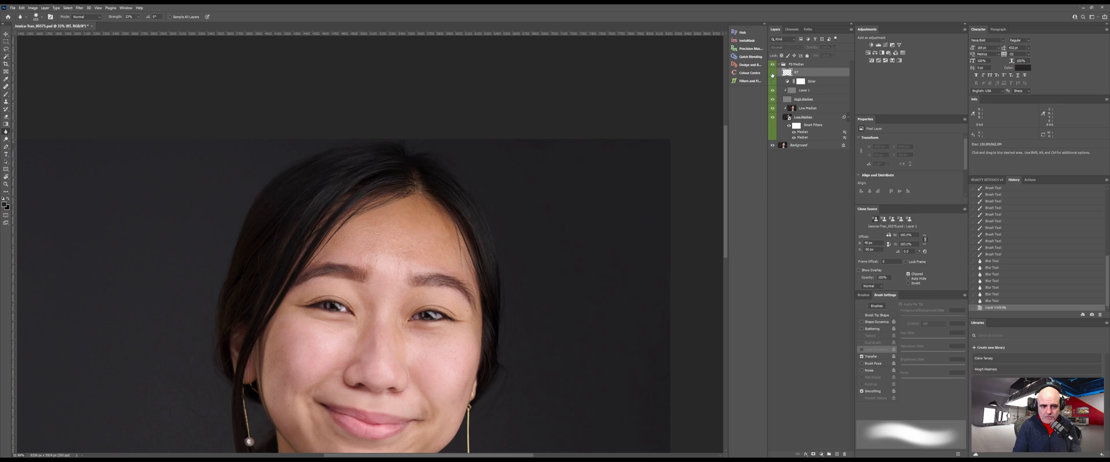
click(773, 72)
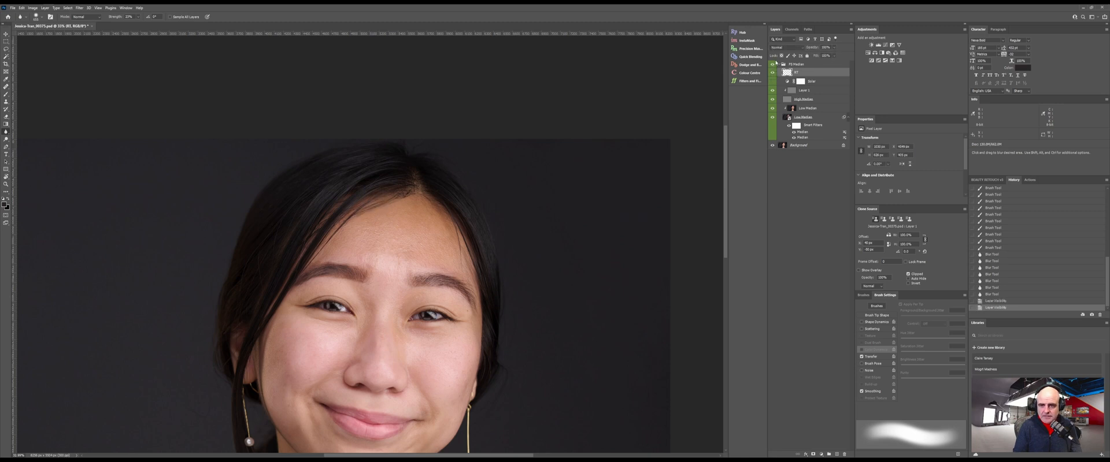
click(773, 66)
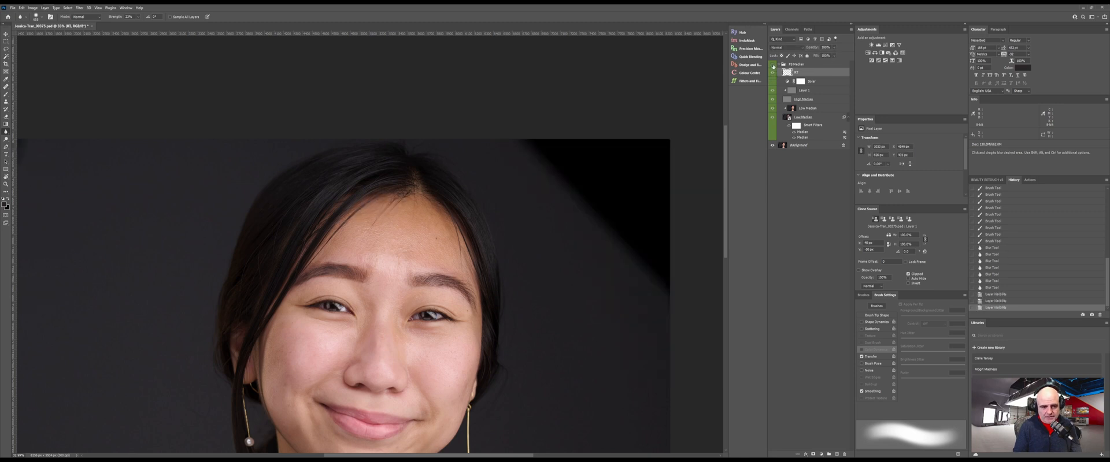
click(773, 66)
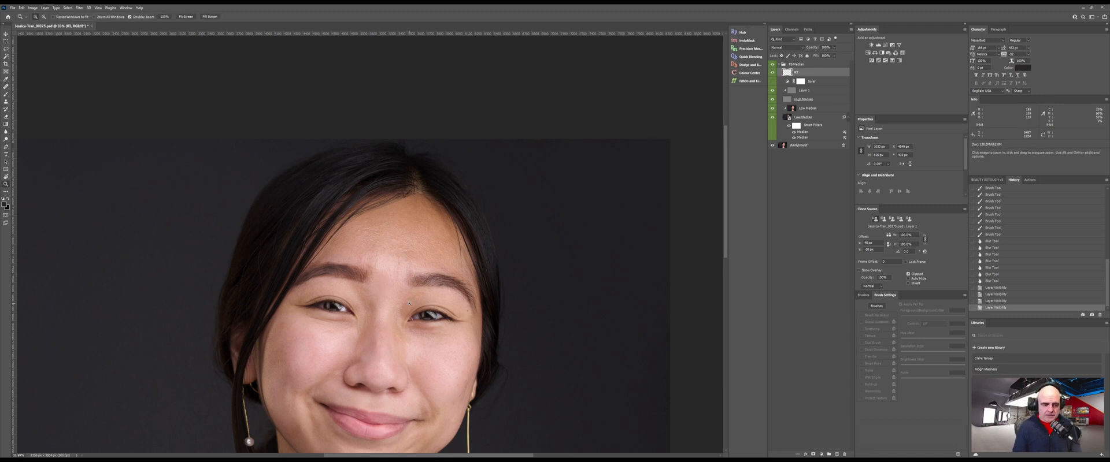
scroll(406, 338, down, 3)
drag(406, 337, 448, 226)
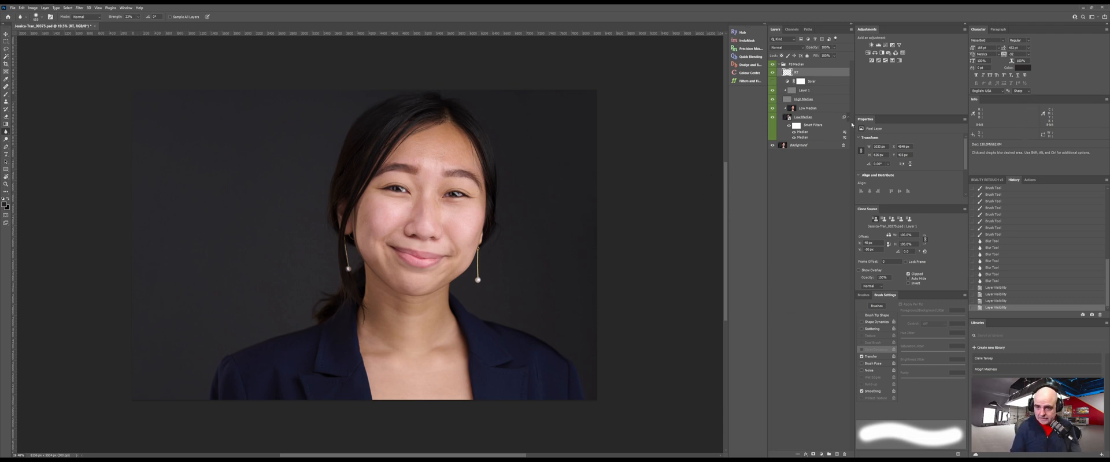
Select Layer 1 and clone clean skin texture over the small blemish just above the inner end of the image-left eyebrow.
click(794, 90)
key(z)
click(412, 227)
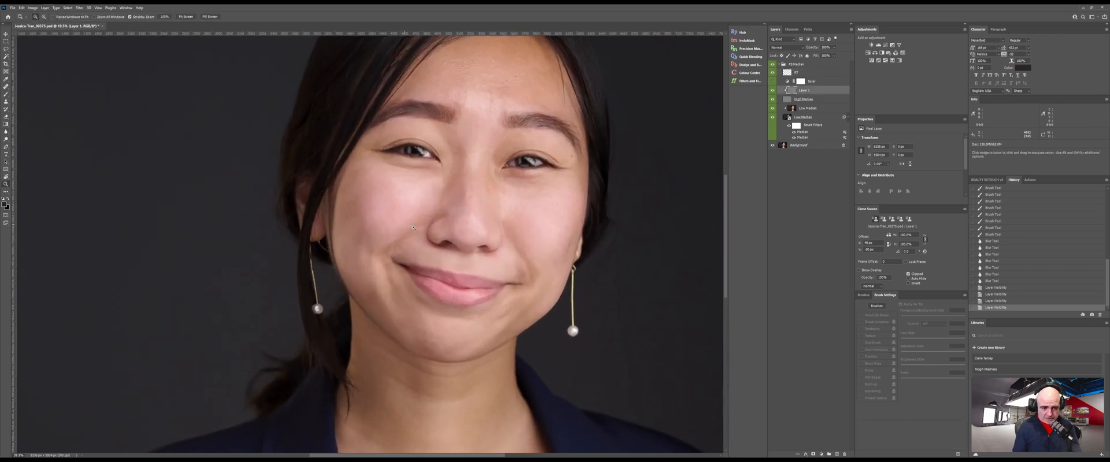
drag(413, 228, 437, 220)
key(s)
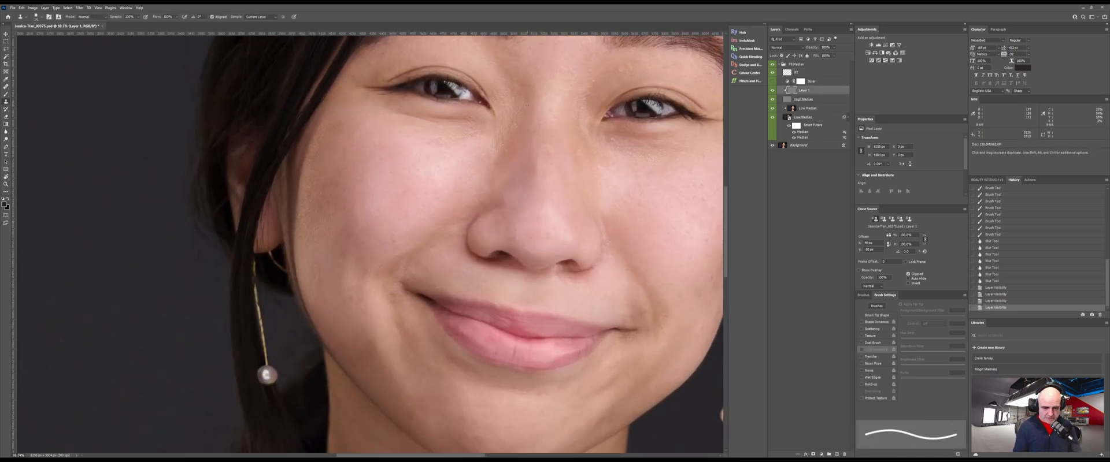
mouse_move(526, 168)
mouse_down()
mouse_move(466, 289)
mouse_move(460, 389)
mouse_up()
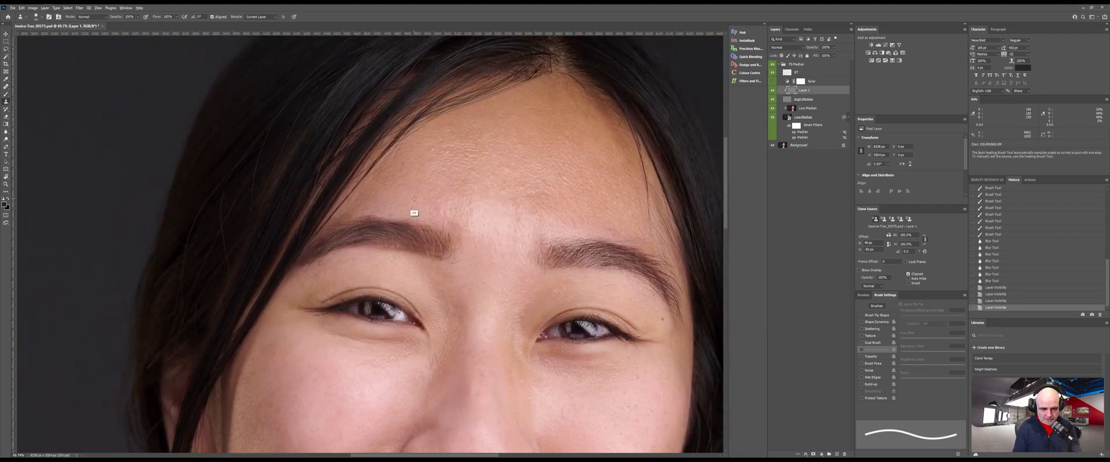
click(428, 213)
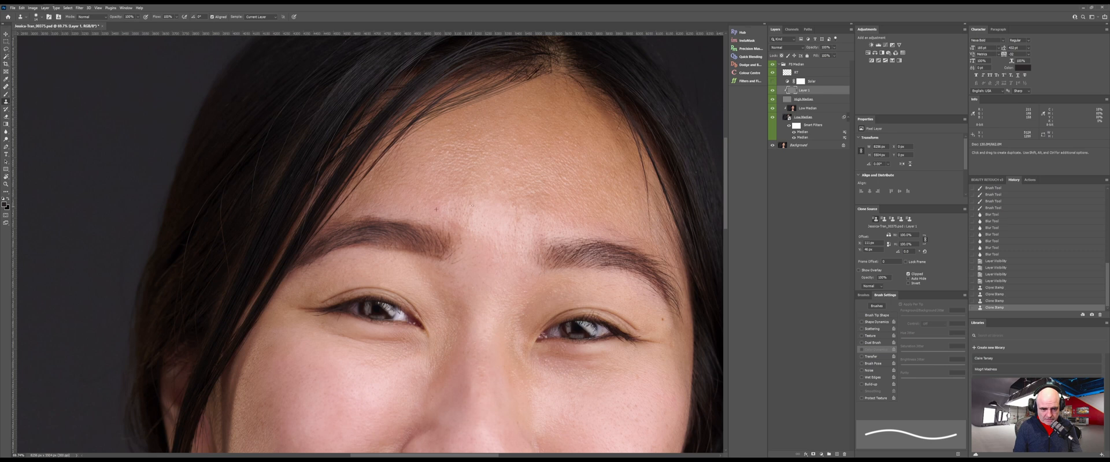
Clone Stamp nearby skin over the small spots in the middle of the forehead between the eyebrows, adjusting the brush size as needed.
alt+click(528, 175)
click(509, 190)
click(520, 207)
alt+right_click(538, 204)
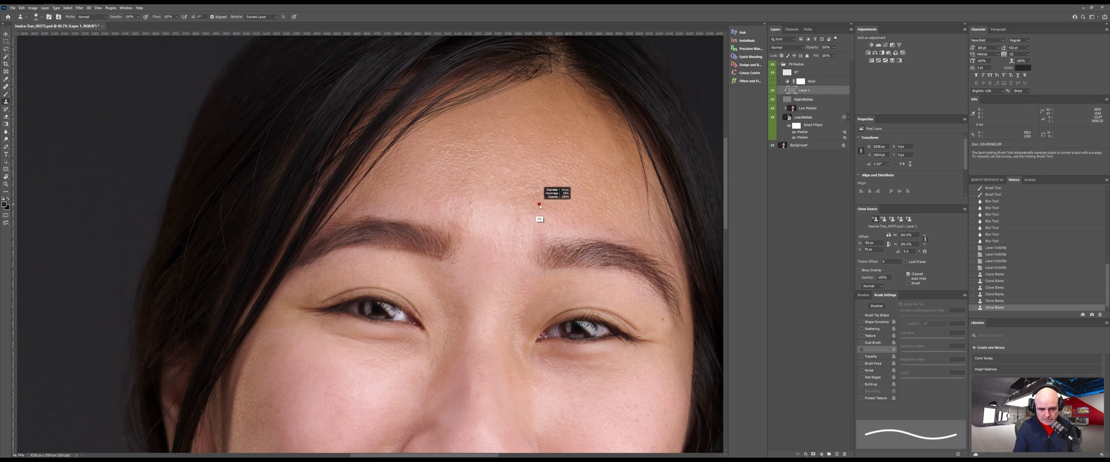
alt+click(502, 208)
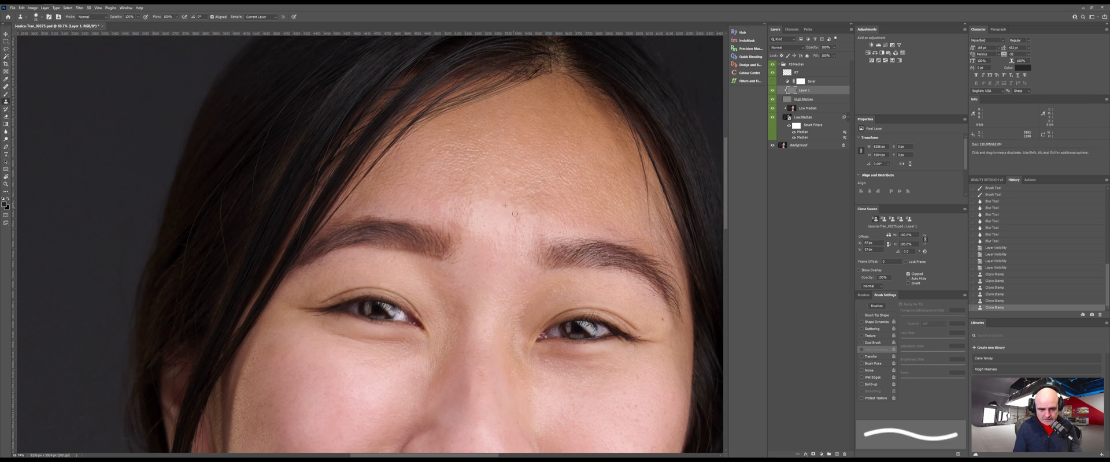
alt+click(540, 227)
click(515, 229)
click(518, 224)
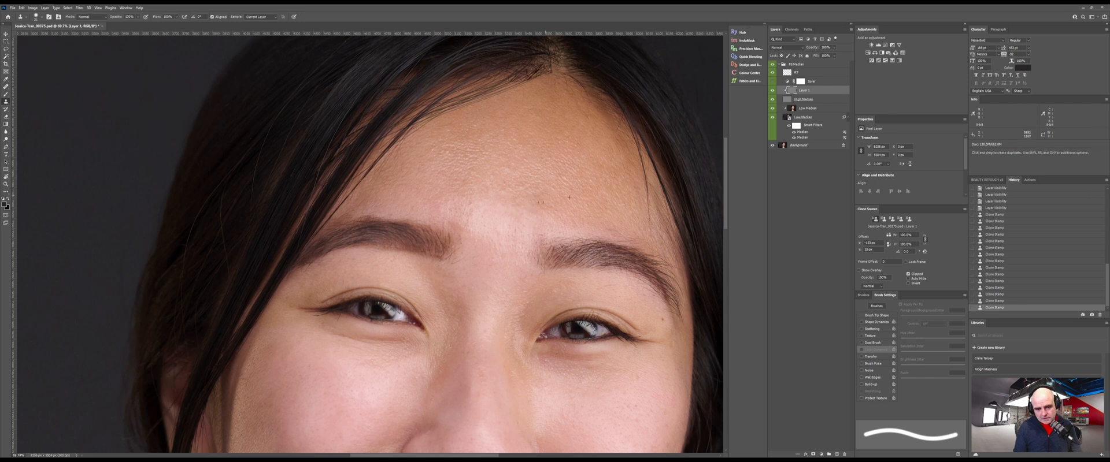
Clone fresh skin samples over the remaining marks across the central forehead.
alt+click(514, 176)
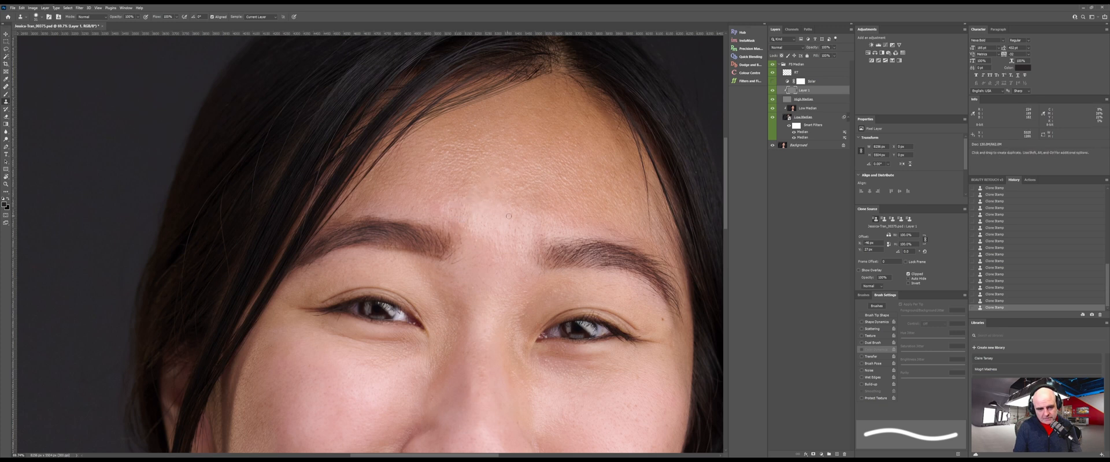
alt+click(463, 224)
alt+click(514, 164)
click(527, 159)
Clone out the dark spot beside the outer corner of the image-right eye using skin sampled close to it.
mouse_move(577, 182)
mouse_down()
mouse_move(392, 176)
mouse_move(358, 62)
mouse_up()
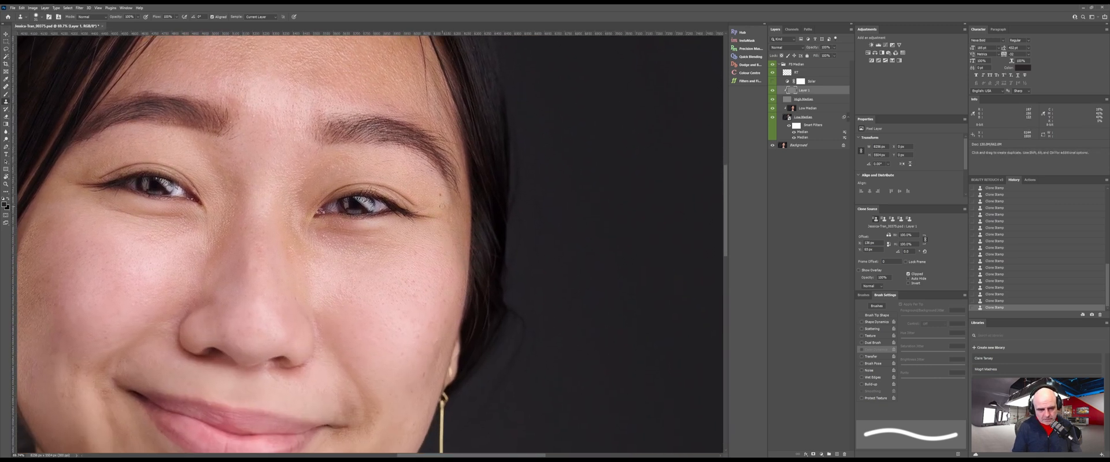
alt+click(441, 220)
click(438, 195)
drag(459, 246, 460, 227)
Clone clean skin texture over the dark specks on the upper cheek below the image-right eye, resampling close to each one.
key(z)
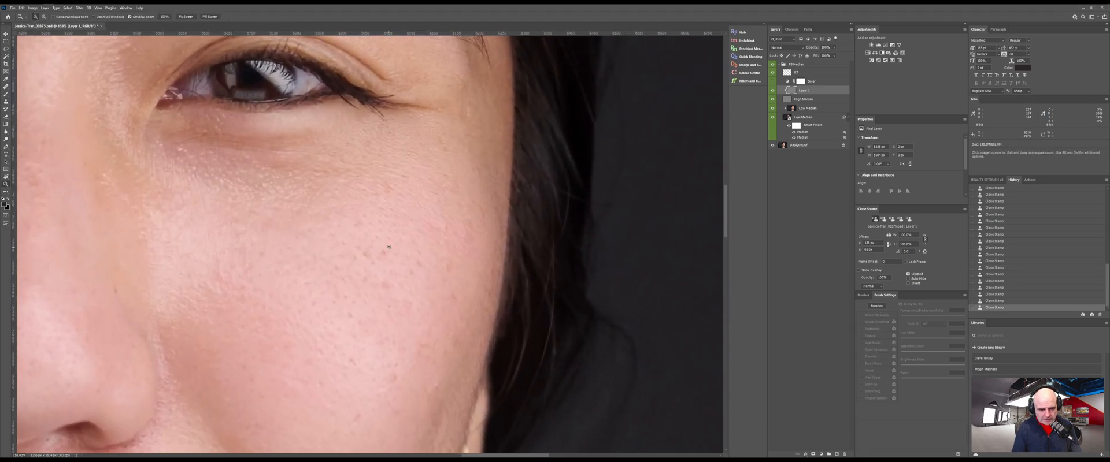
key(s)
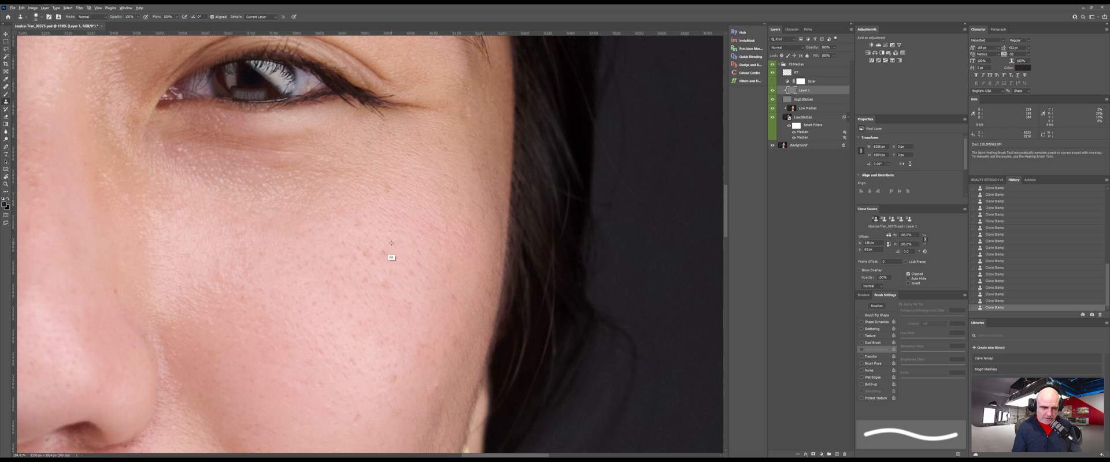
alt+click(391, 241)
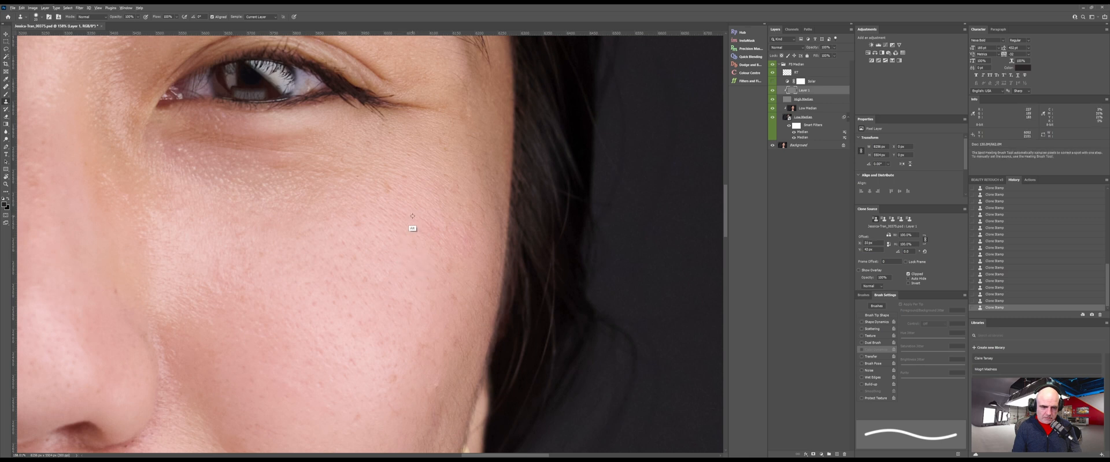
alt+click(395, 199)
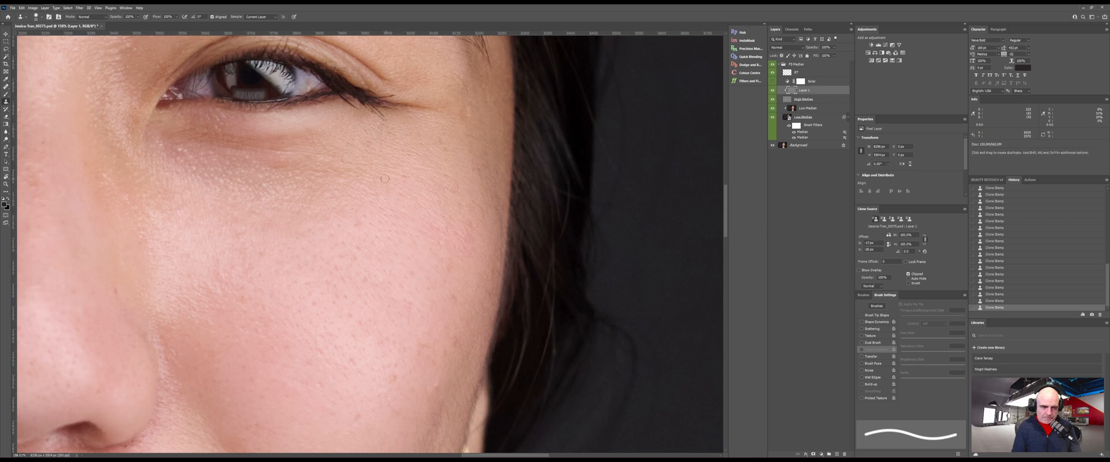
alt+click(334, 145)
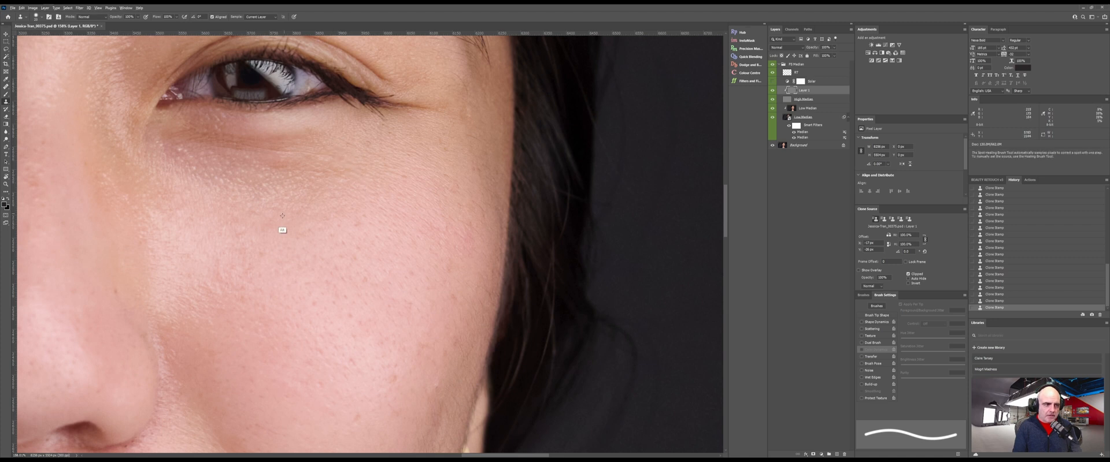
Clone away the dark spots on the lower image-right cheek between the nose, mouth corner and earring.
mouse_move(270, 223)
mouse_down()
mouse_move(319, 180)
mouse_move(435, 118)
mouse_move(405, 105)
mouse_up()
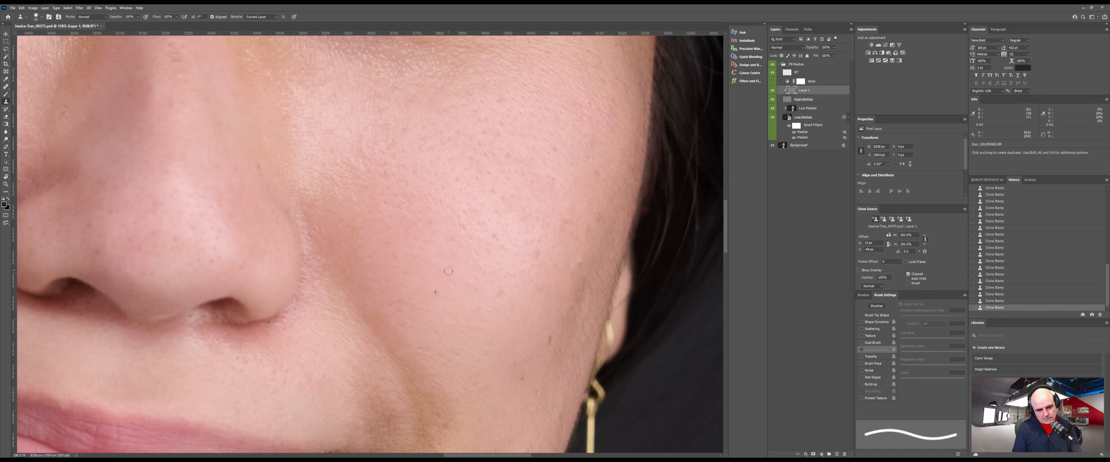
alt+click(501, 279)
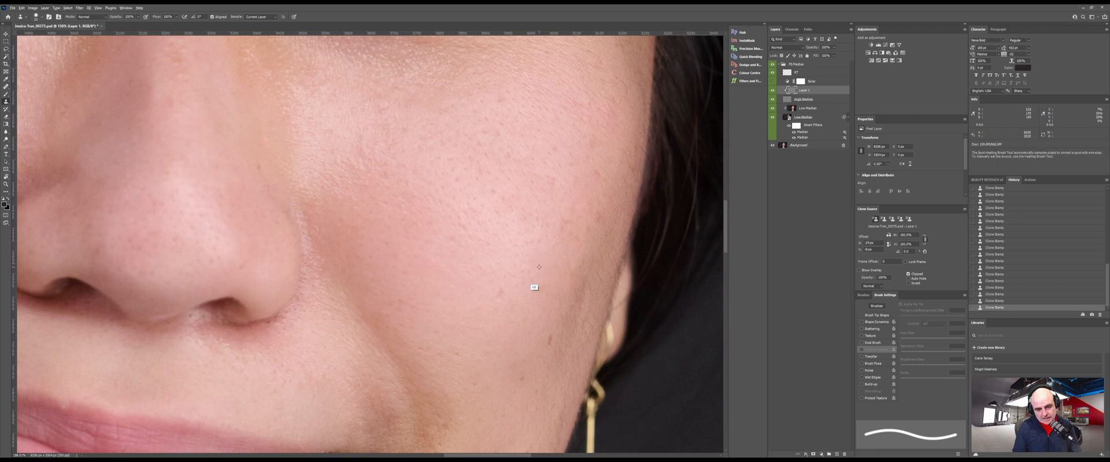
drag(556, 323, 537, 225)
alt+click(504, 280)
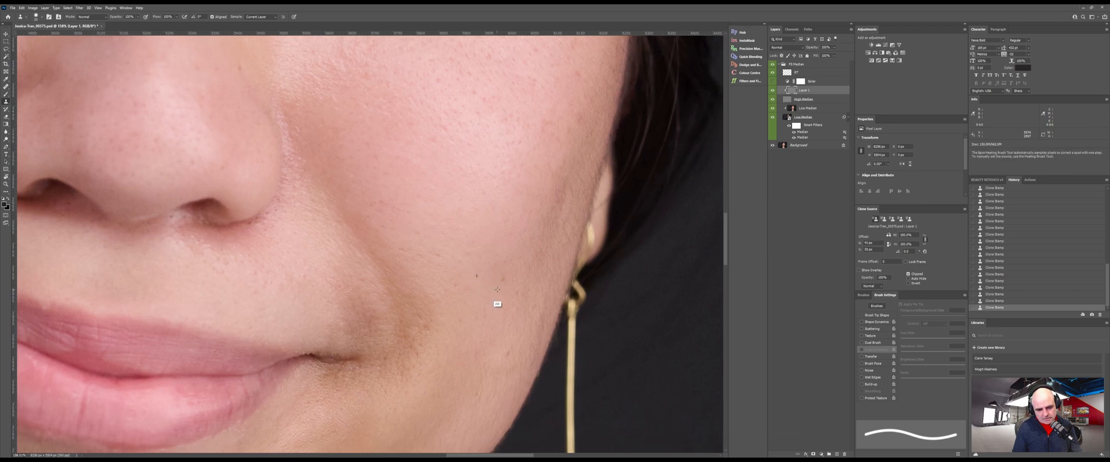
drag(439, 217, 476, 164)
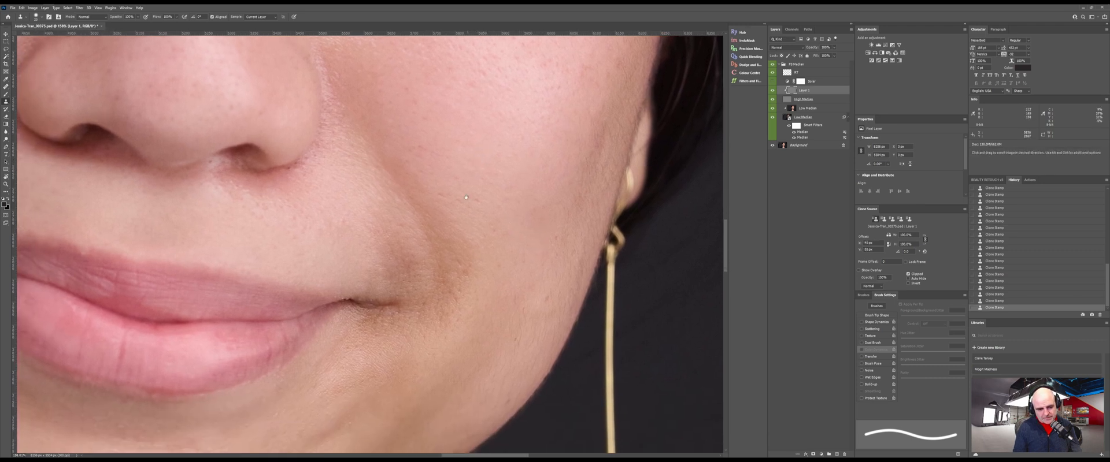
Sample clean skin beneath the image-right nostril for covering the small marks above the upper lip.
drag(428, 193, 518, 252)
drag(300, 228, 395, 243)
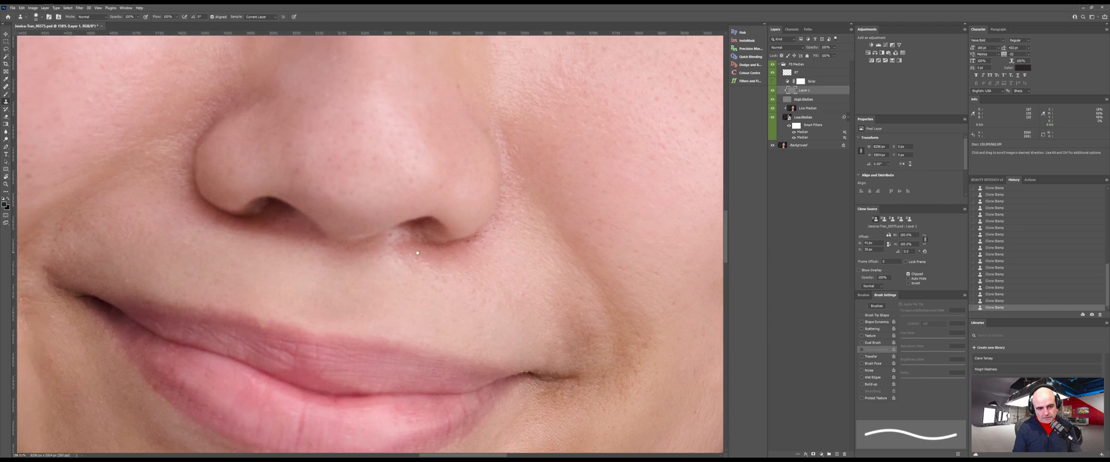
alt+right_click(474, 249)
alt+click(472, 254)
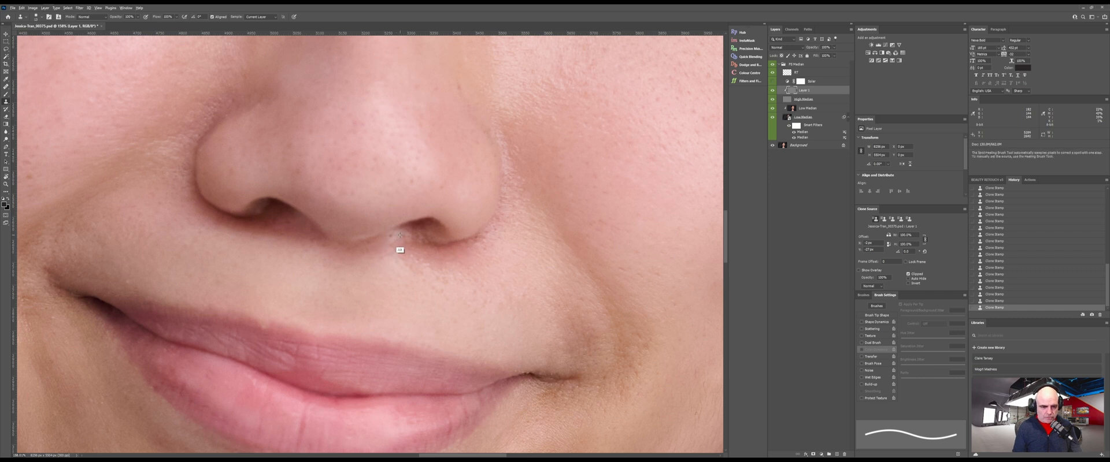
Clone nearby clean skin over the dark spot on the lower image-left cheek, between the mouth corner and jawline.
drag(306, 240, 596, 176)
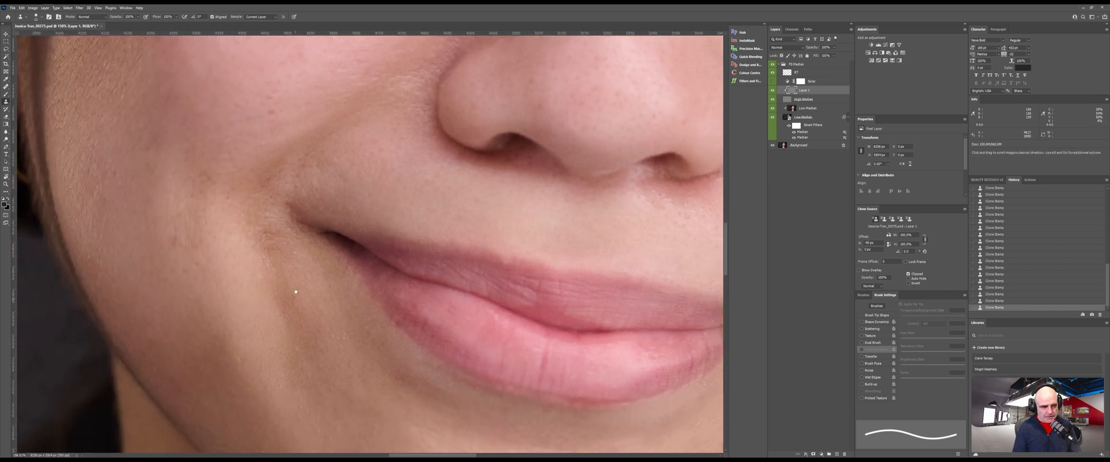
mouse_move(296, 292)
mouse_down()
mouse_move(268, 177)
mouse_move(235, 152)
mouse_move(304, 122)
mouse_up()
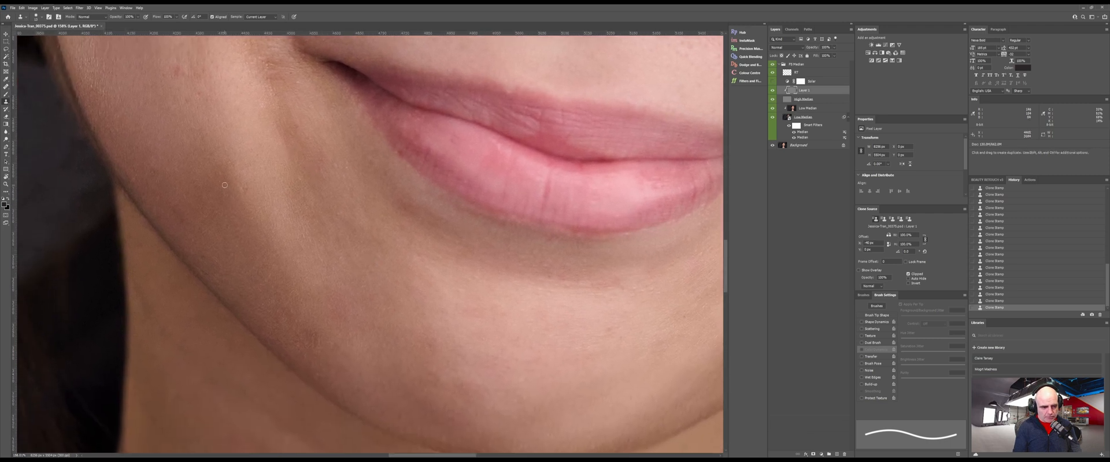
drag(239, 196, 243, 200)
alt+click(260, 212)
click(244, 192)
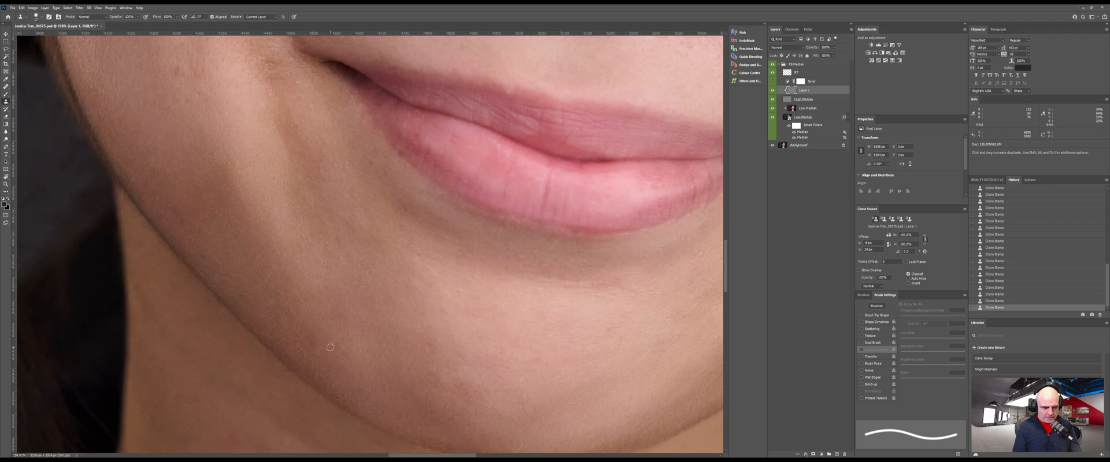
Clone clean skin texture over the blemishes along the image-left jawline and resample on the chin.
alt+click(290, 318)
click(310, 339)
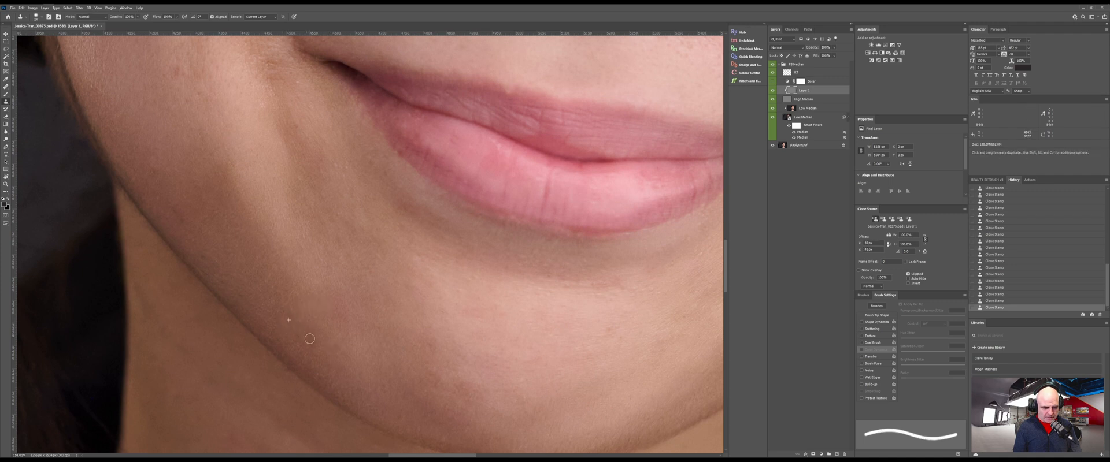
drag(312, 329, 308, 344)
mouse_move(516, 359)
mouse_down()
mouse_move(433, 333)
mouse_move(372, 246)
mouse_up()
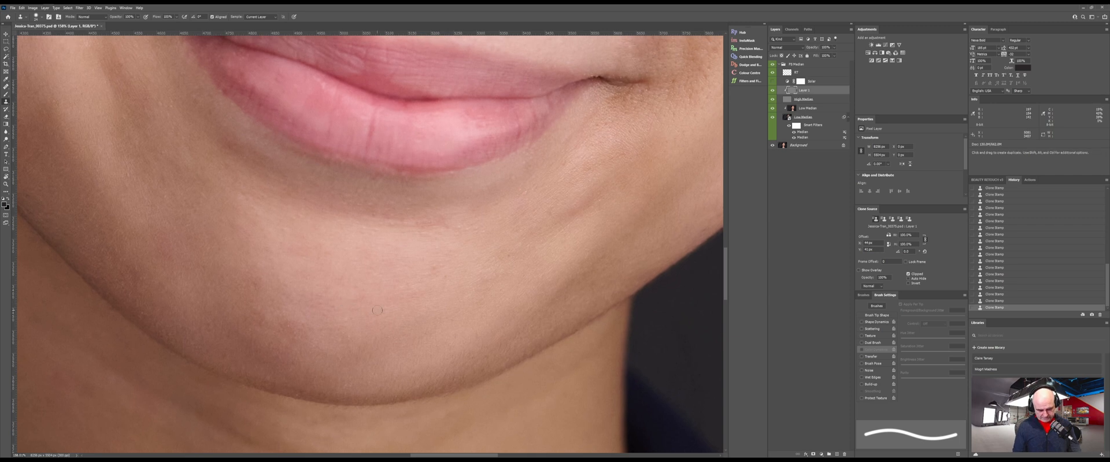
alt+click(467, 257)
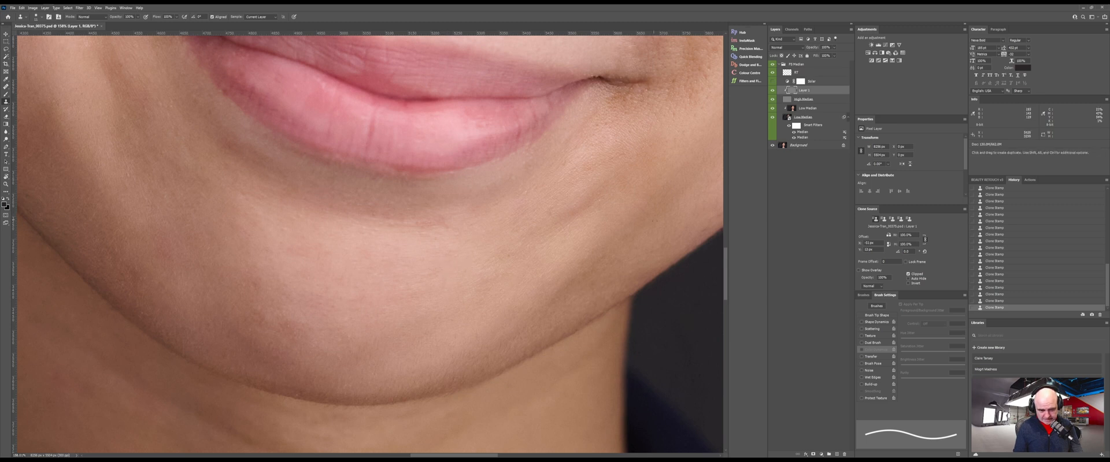
Clone away the remaining specks on the lower image-right cheek between the mouth corner and hanging earring.
drag(656, 220, 445, 280)
drag(563, 203, 446, 256)
drag(468, 218, 471, 255)
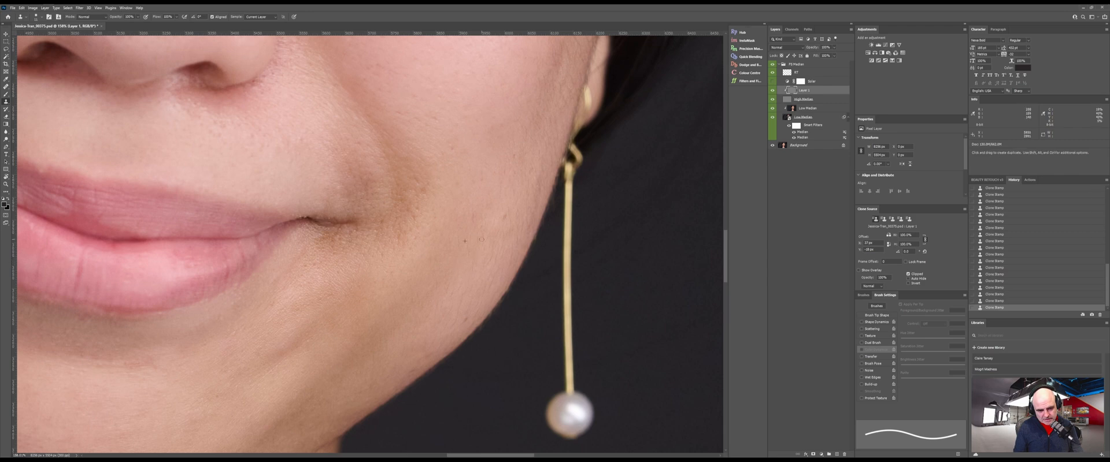
drag(337, 239, 491, 275)
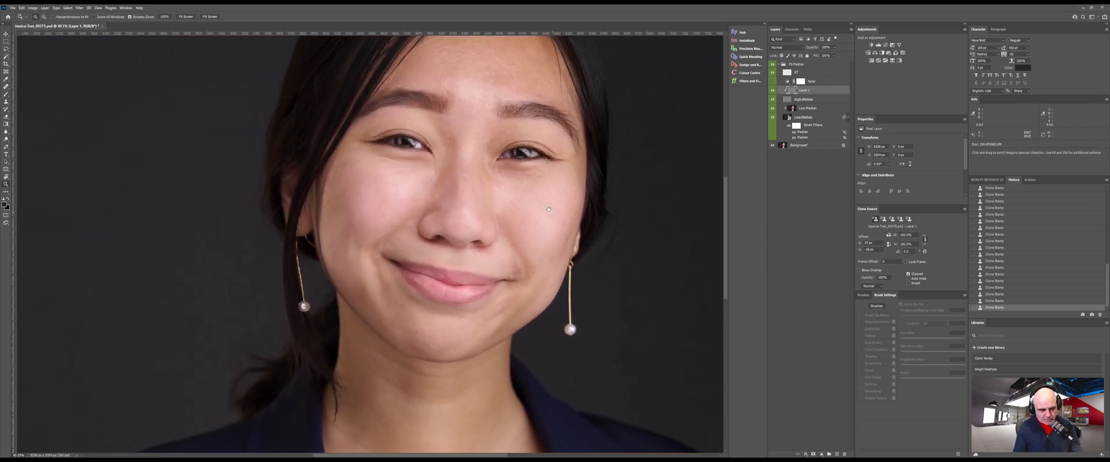
Show the solarising curves layer and prepare the Mixer Brush on the Low Median layer for backdrop cleanup.
drag(625, 193, 527, 214)
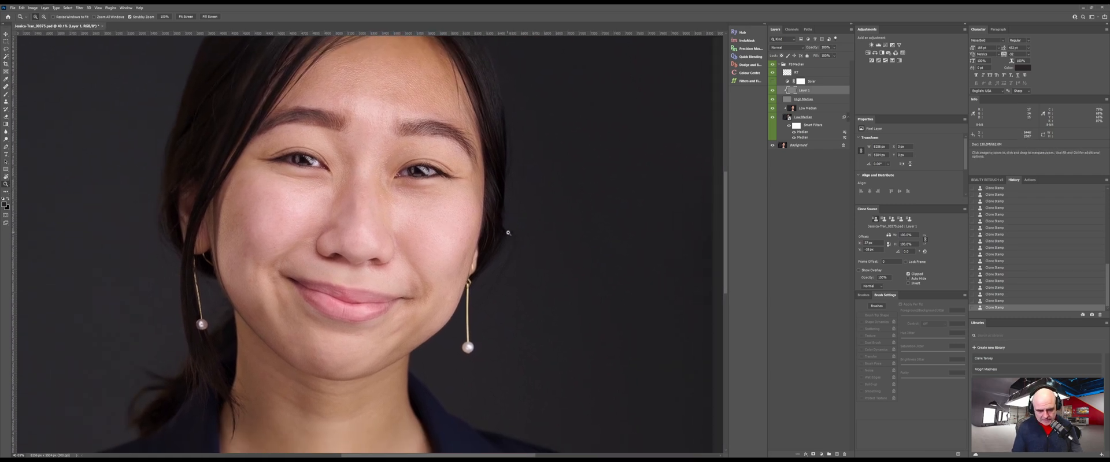
drag(553, 308, 513, 238)
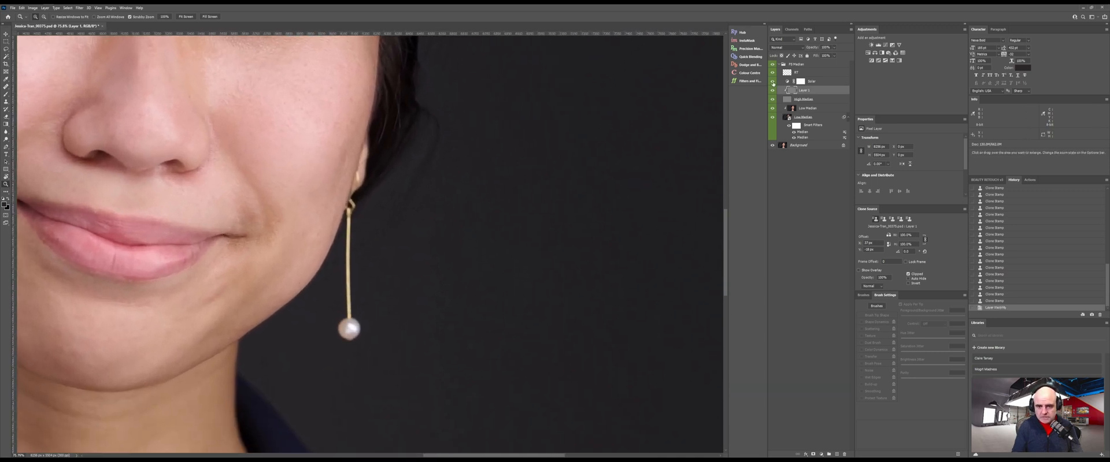
click(772, 82)
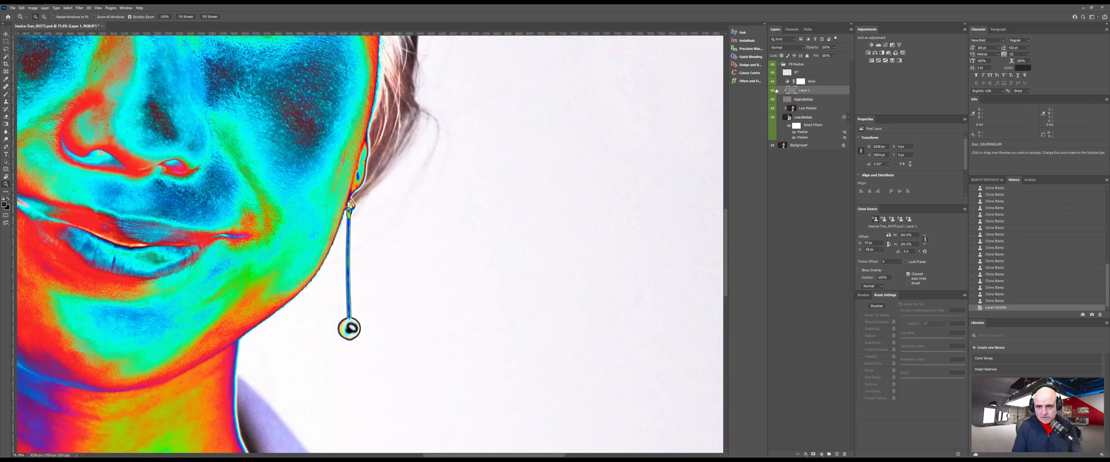
click(792, 108)
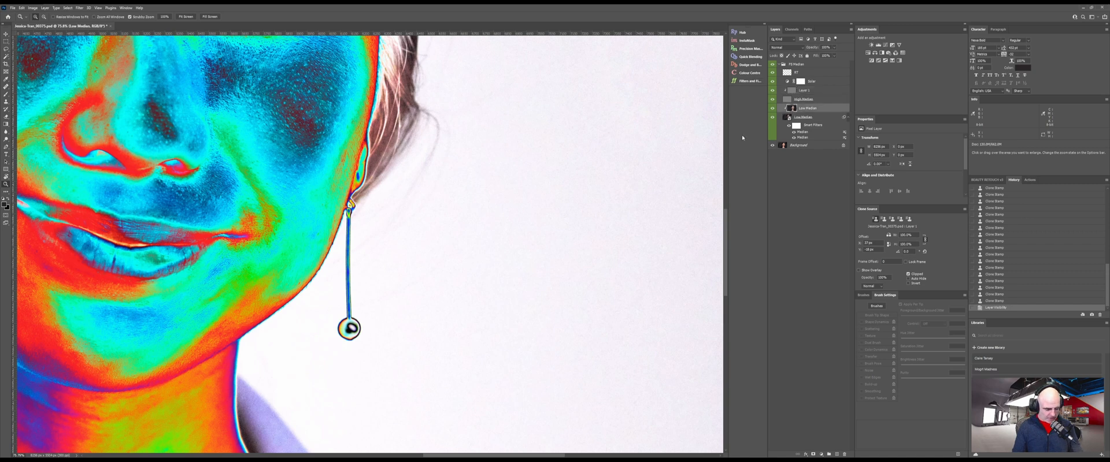
key(b)
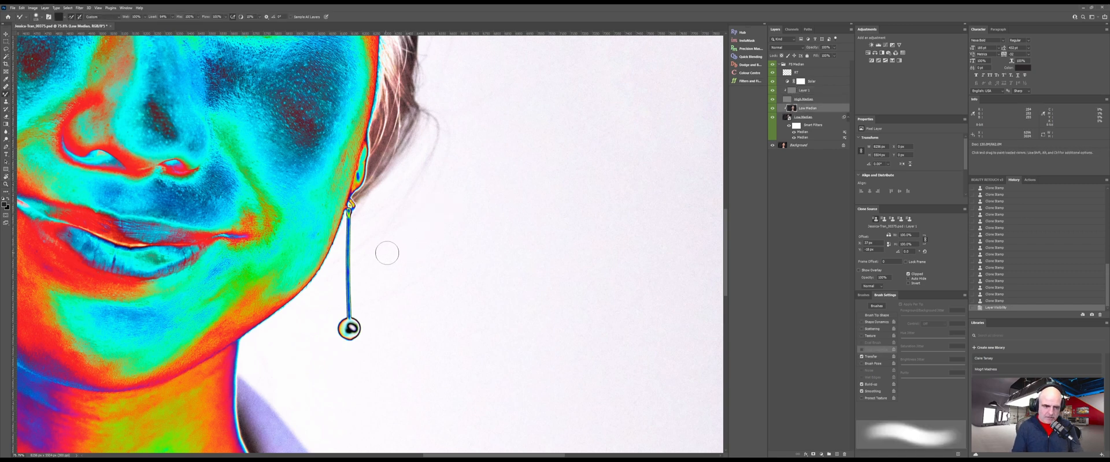
Smooth the uneven backdrop tones around the stray hairs and earring on the image-right side with the Mixer Brush.
mouse_move(386, 253)
mouse_down()
mouse_move(445, 140)
mouse_move(430, 187)
mouse_move(451, 111)
mouse_up()
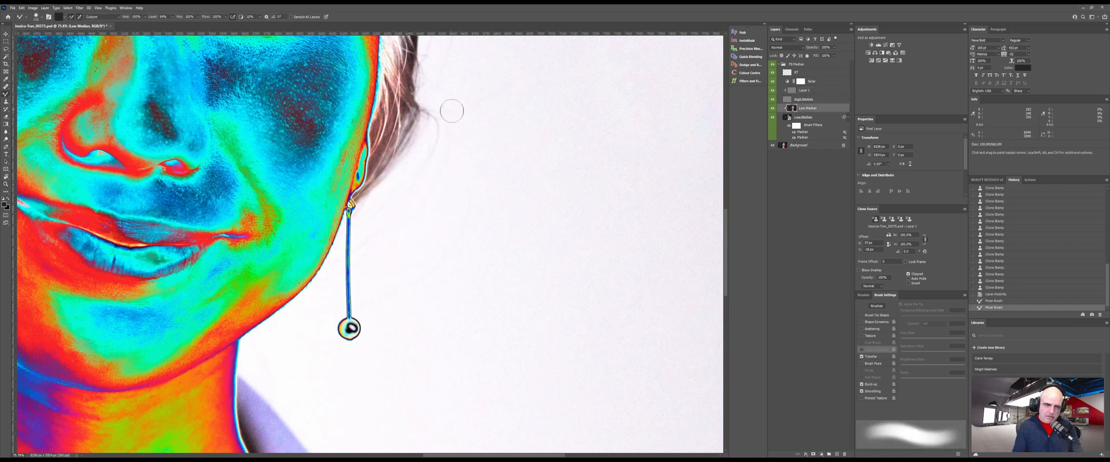
drag(433, 193, 434, 109)
drag(454, 155, 429, 107)
mouse_move(455, 133)
mouse_down()
mouse_move(445, 102)
mouse_move(480, 174)
mouse_move(468, 131)
mouse_up()
drag(468, 131, 445, 161)
mouse_move(425, 210)
mouse_down()
mouse_move(406, 187)
mouse_move(373, 230)
mouse_up()
mouse_move(373, 231)
mouse_down()
mouse_move(427, 188)
mouse_move(435, 128)
mouse_move(378, 249)
mouse_move(364, 218)
mouse_up()
drag(364, 218, 380, 209)
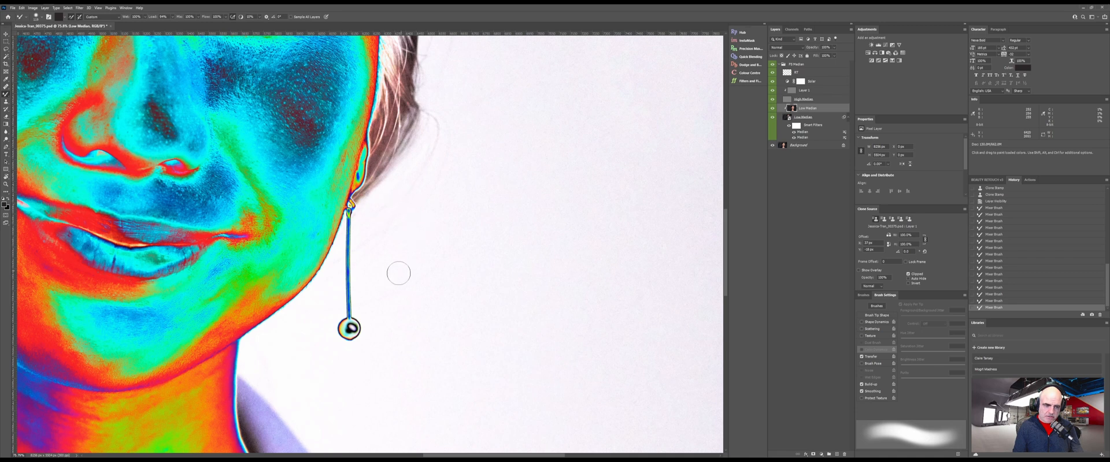
Blend the backdrop alongside the image-right hair edge at eye and cheek height.
drag(455, 159, 429, 354)
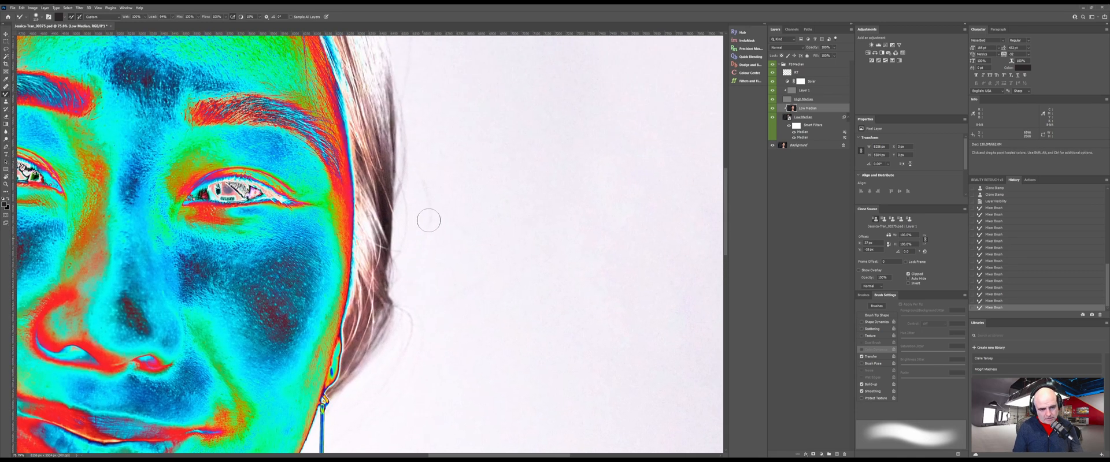
drag(424, 164, 451, 251)
drag(421, 184, 460, 229)
drag(413, 184, 425, 236)
Blend the backdrop tones around the upper image-right side of the hair, up towards the crown.
drag(469, 134, 480, 291)
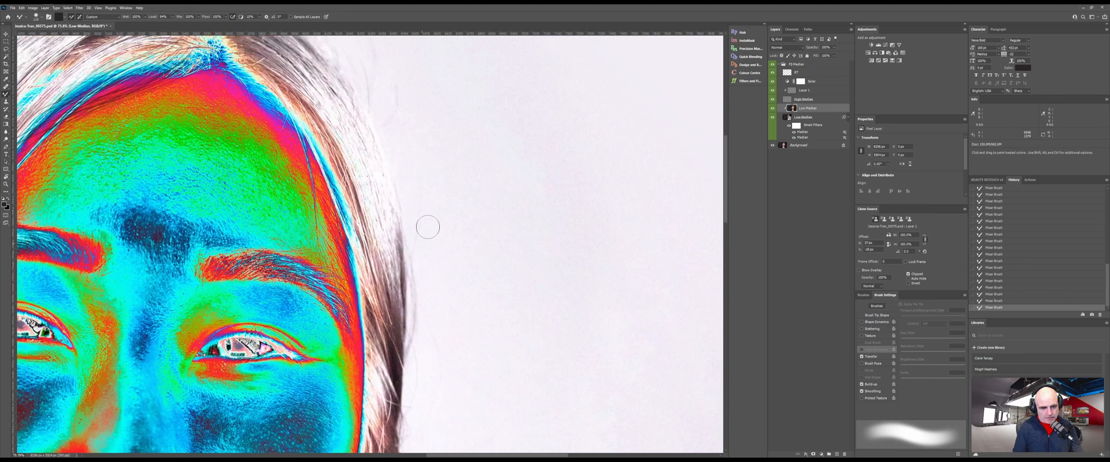
drag(481, 150, 495, 243)
drag(481, 199, 486, 202)
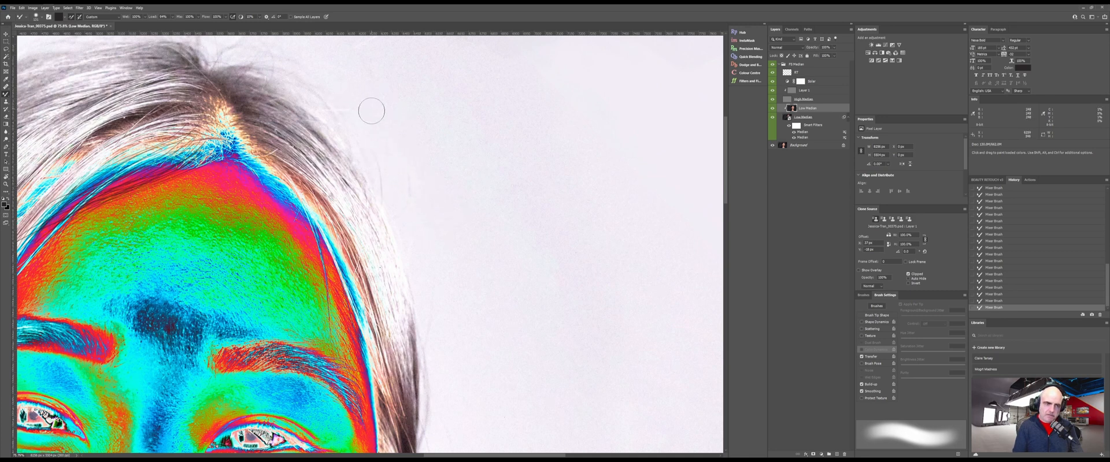
drag(421, 112, 553, 169)
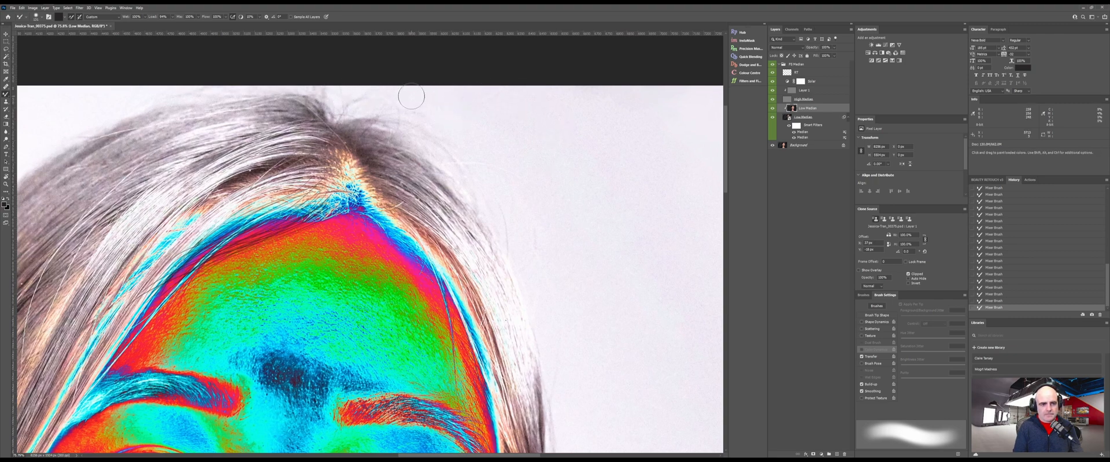
Even out the backdrop along the image-left side of the hair, from the crown down past the ear.
scroll(357, 91, left, 6)
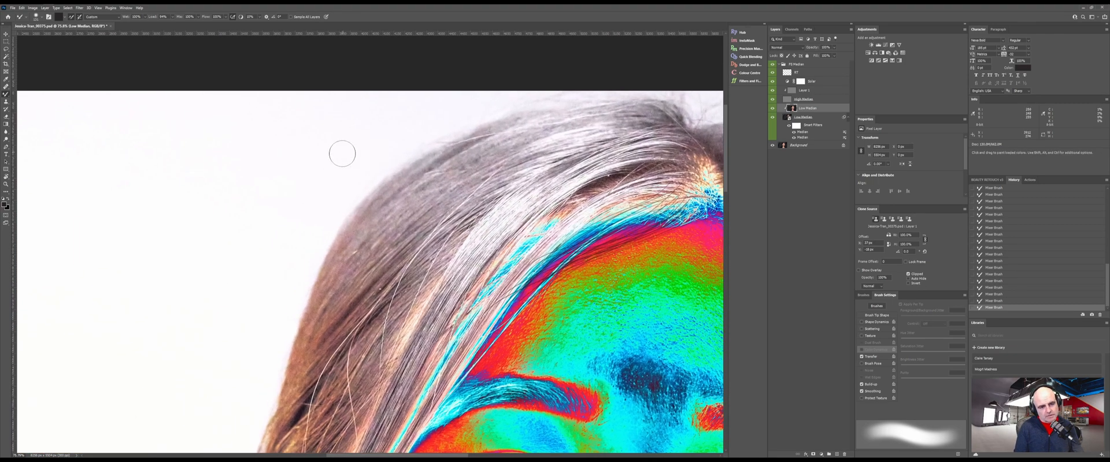
drag(258, 276, 361, 109)
drag(284, 252, 312, 118)
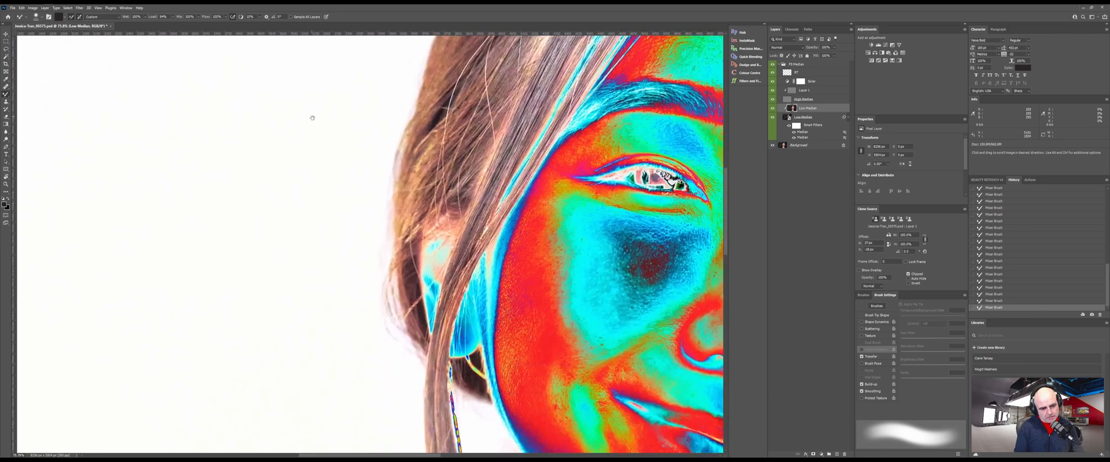
scroll(312, 118, down, 5)
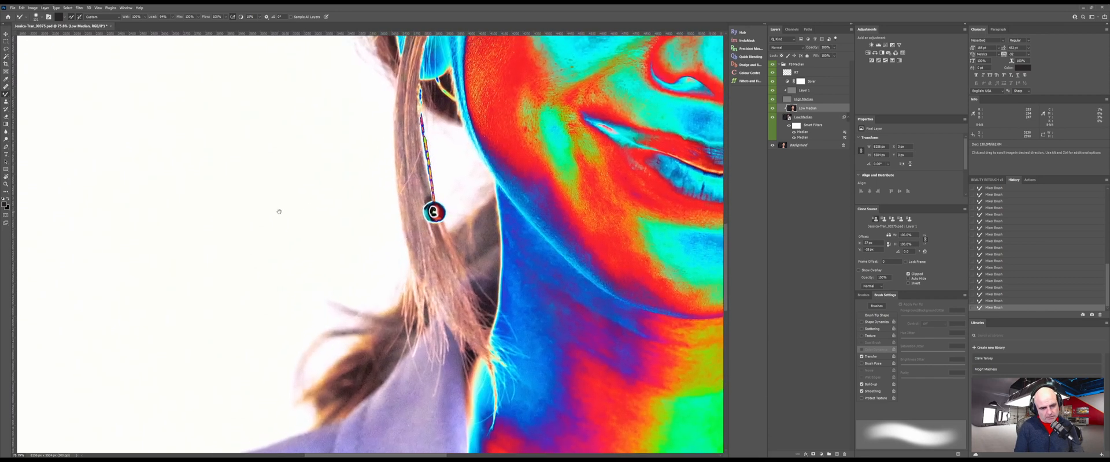
drag(279, 212, 287, 302)
drag(328, 199, 320, 242)
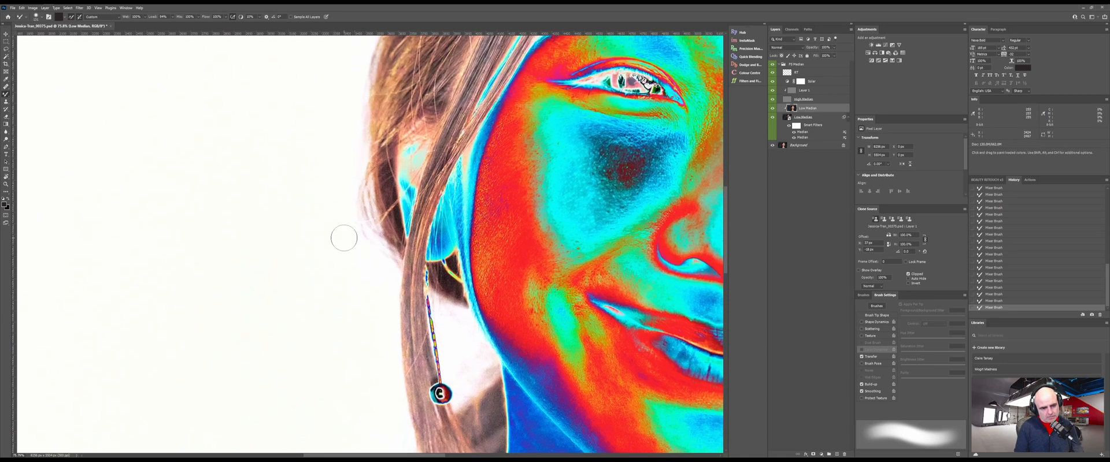
key(space)
drag(288, 199, 289, 196)
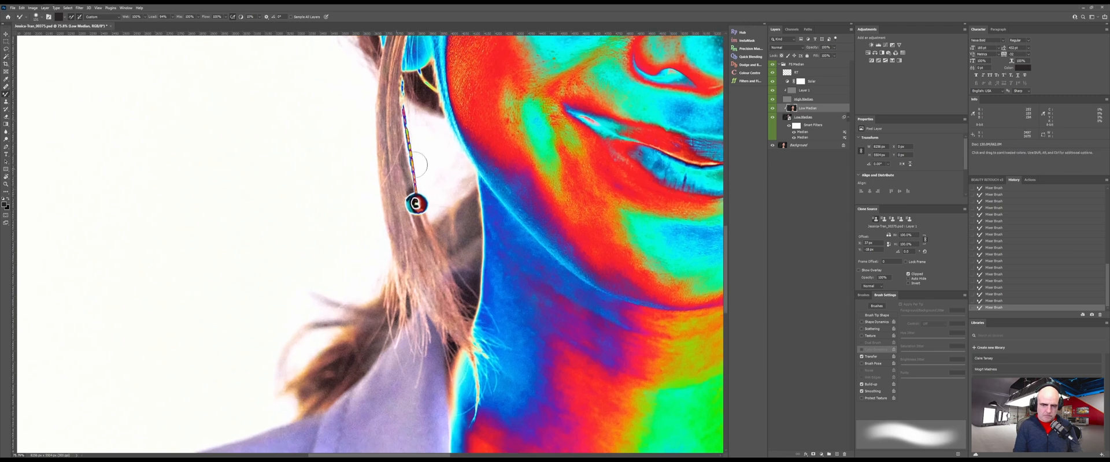
Hide the solarising curves layer and smooth the dark backdrop beside the image-left earring with the Mixer Brush.
click(773, 82)
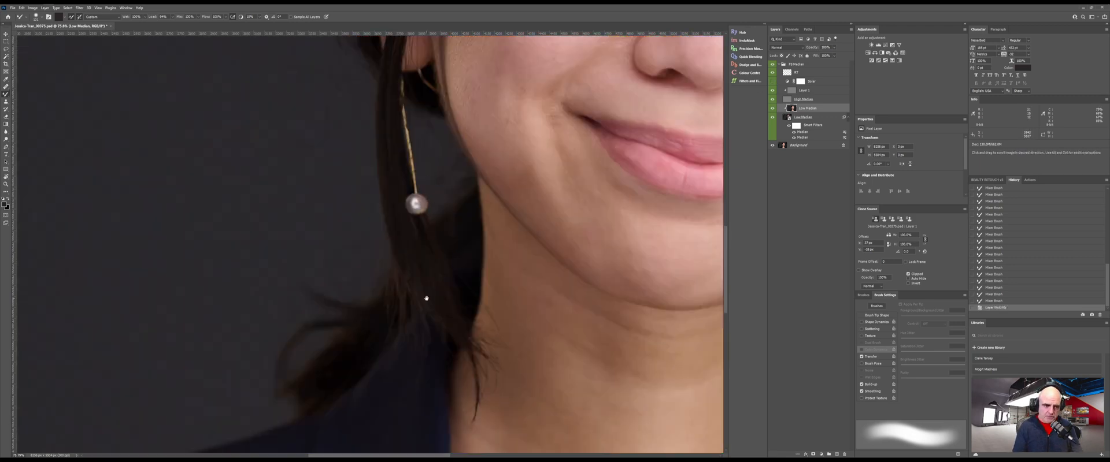
drag(275, 185, 313, 272)
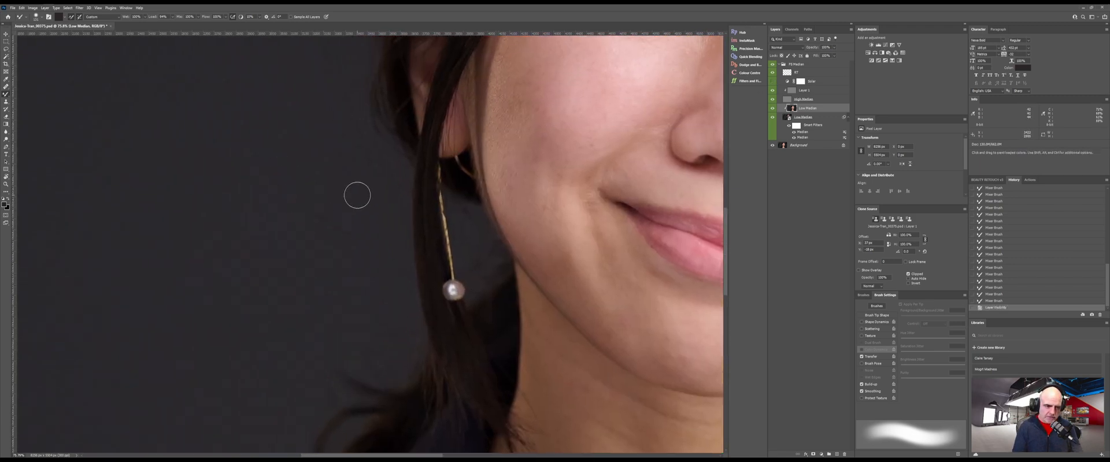
drag(357, 195, 288, 258)
drag(282, 195, 367, 228)
mouse_move(296, 209)
mouse_down()
mouse_move(370, 227)
mouse_move(345, 217)
mouse_up()
mouse_move(341, 203)
mouse_down()
mouse_move(315, 172)
mouse_move(380, 170)
mouse_up()
mouse_move(380, 170)
mouse_down()
mouse_move(369, 176)
mouse_move(361, 144)
mouse_up()
drag(361, 144, 371, 242)
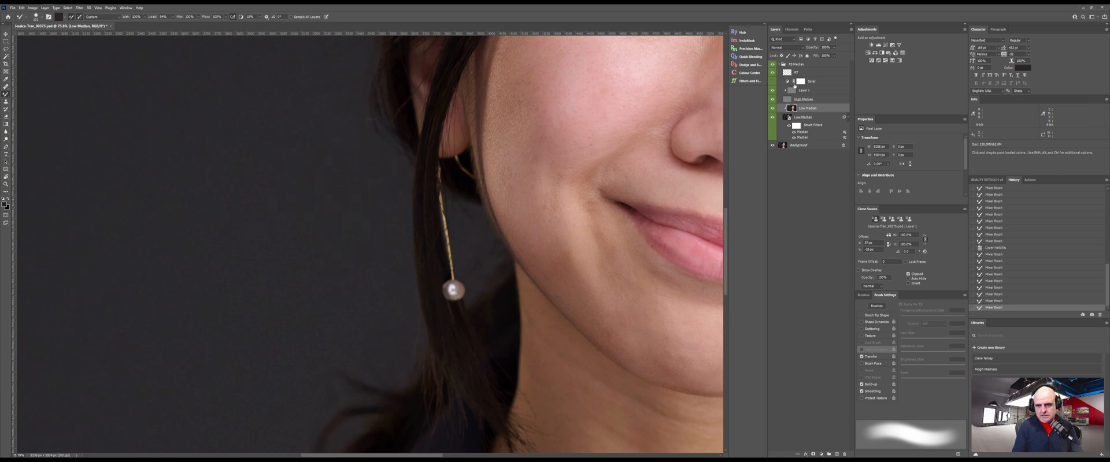
On Layer 1, clone clean backdrop texture over the uneven patches beside the image-left hair and earring.
click(799, 91)
key(s)
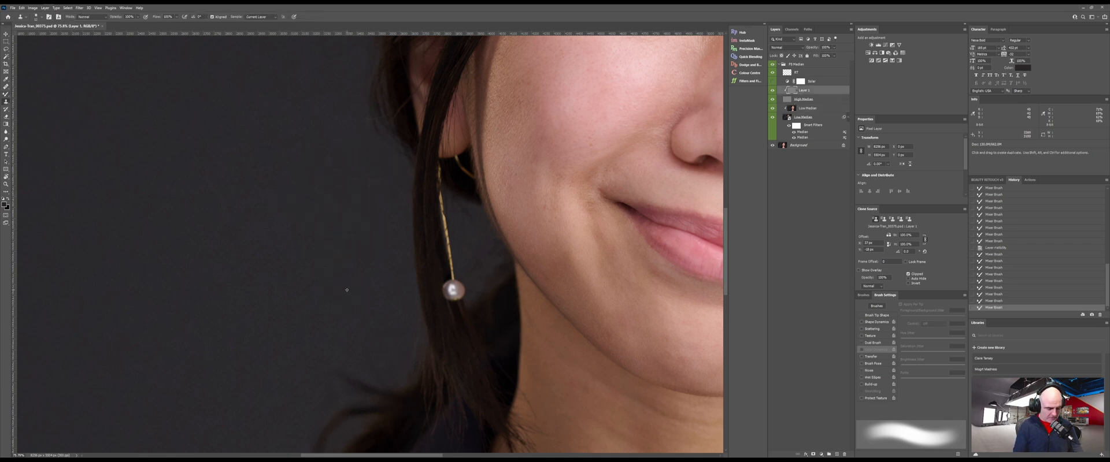
drag(268, 252, 267, 253)
alt+click(258, 262)
mouse_move(305, 214)
mouse_down()
mouse_move(354, 227)
mouse_move(362, 212)
mouse_move(299, 217)
mouse_move(358, 207)
mouse_move(365, 180)
mouse_up()
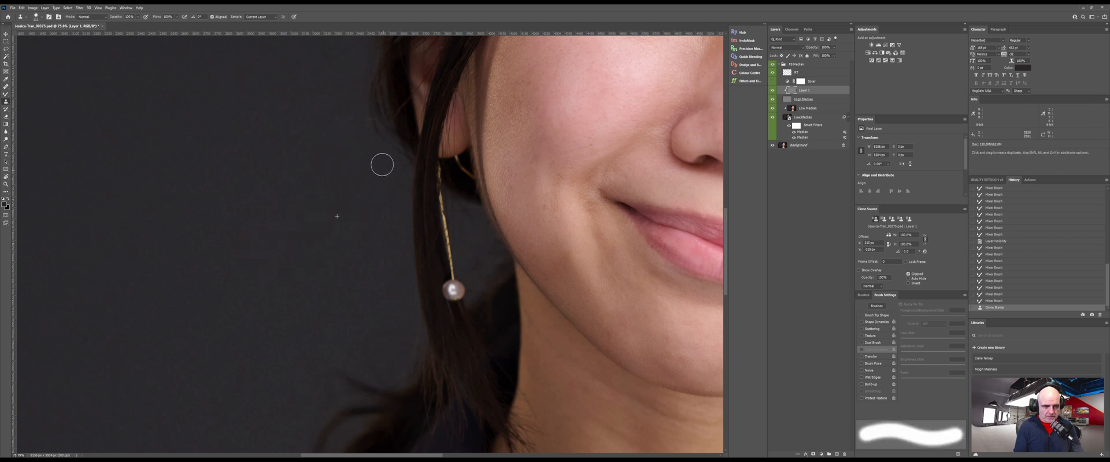
drag(349, 297, 257, 204)
mouse_move(236, 181)
mouse_down()
mouse_move(302, 340)
mouse_move(293, 354)
mouse_up()
mouse_move(351, 260)
mouse_down()
mouse_move(373, 213)
mouse_move(380, 287)
mouse_move(405, 218)
mouse_move(391, 242)
mouse_move(411, 293)
mouse_move(383, 227)
mouse_up()
mouse_move(400, 202)
mouse_down()
mouse_move(410, 187)
mouse_move(399, 187)
mouse_up()
drag(258, 202, 249, 279)
drag(342, 271, 383, 285)
drag(383, 277, 373, 256)
mouse_move(400, 294)
mouse_down()
mouse_move(361, 297)
mouse_move(401, 274)
mouse_up()
drag(393, 269, 362, 251)
mouse_move(400, 196)
mouse_down()
mouse_move(425, 154)
mouse_move(413, 191)
mouse_up()
Return to the Low Median layer and blend the backdrop beside the image-left hair, from forehead to ear height.
drag(417, 143, 505, 107)
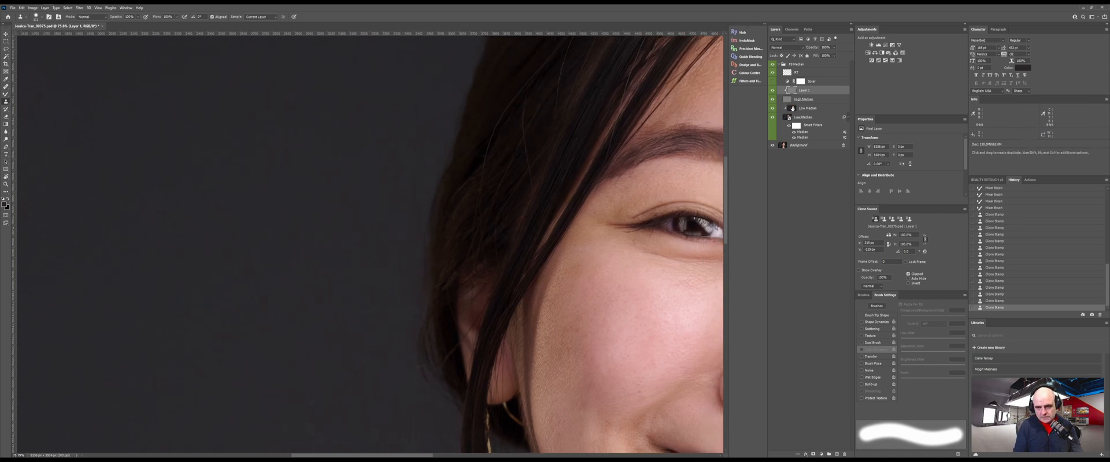
click(793, 109)
key(b)
mouse_move(383, 168)
mouse_down()
mouse_move(439, 96)
mouse_move(408, 185)
mouse_move(414, 177)
mouse_move(417, 151)
mouse_move(368, 258)
mouse_up()
mouse_move(389, 229)
mouse_down()
mouse_move(345, 307)
mouse_move(366, 302)
mouse_move(407, 260)
mouse_move(389, 334)
mouse_up()
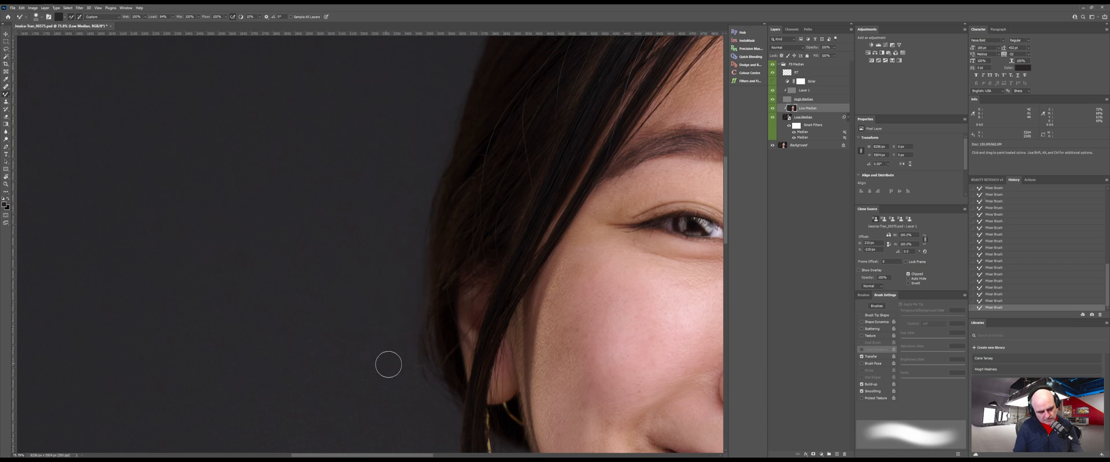
scroll(347, 272, up, 3)
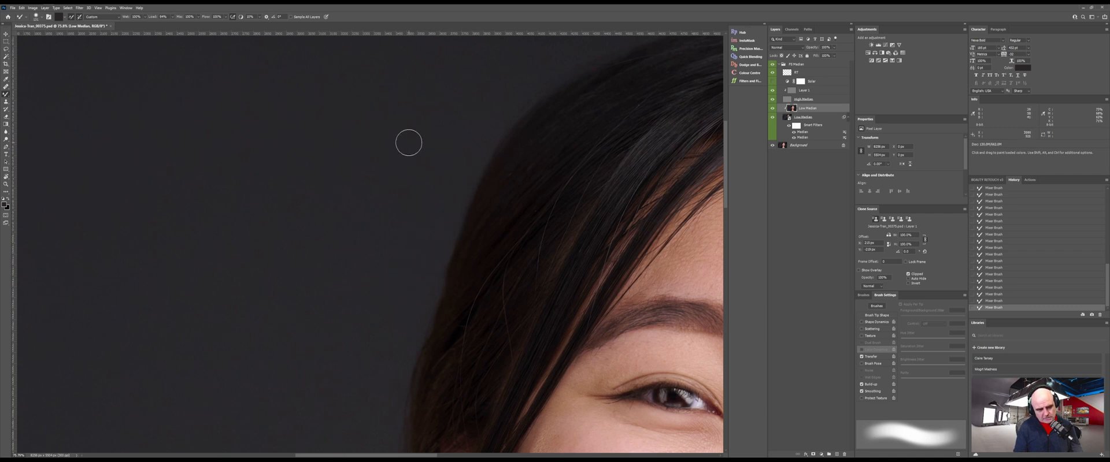
drag(409, 141, 245, 308)
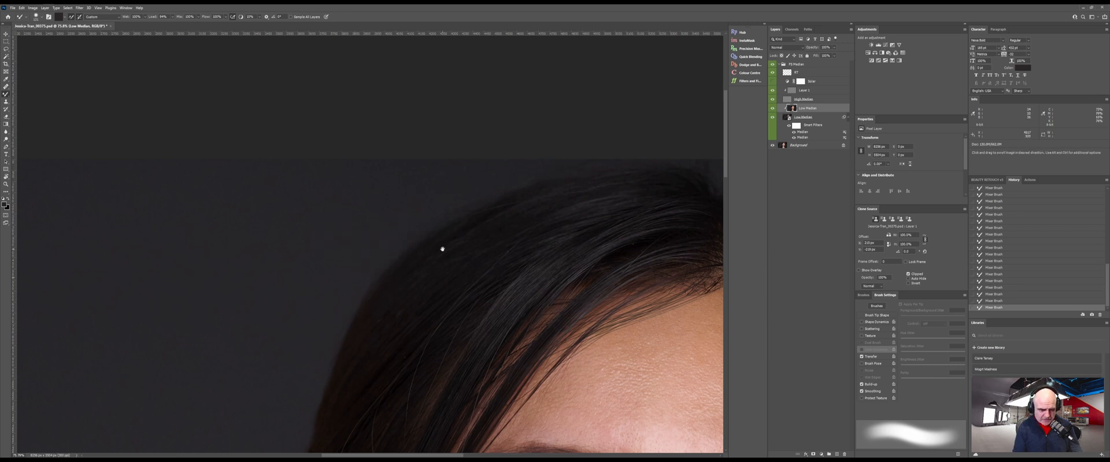
On Layer 1, clone clean backdrop texture along the image-right edge of the hair, from the crown down to forehead height.
drag(443, 249, 173, 132)
mouse_move(573, 250)
mouse_down()
mouse_move(486, 342)
mouse_move(497, 353)
mouse_up()
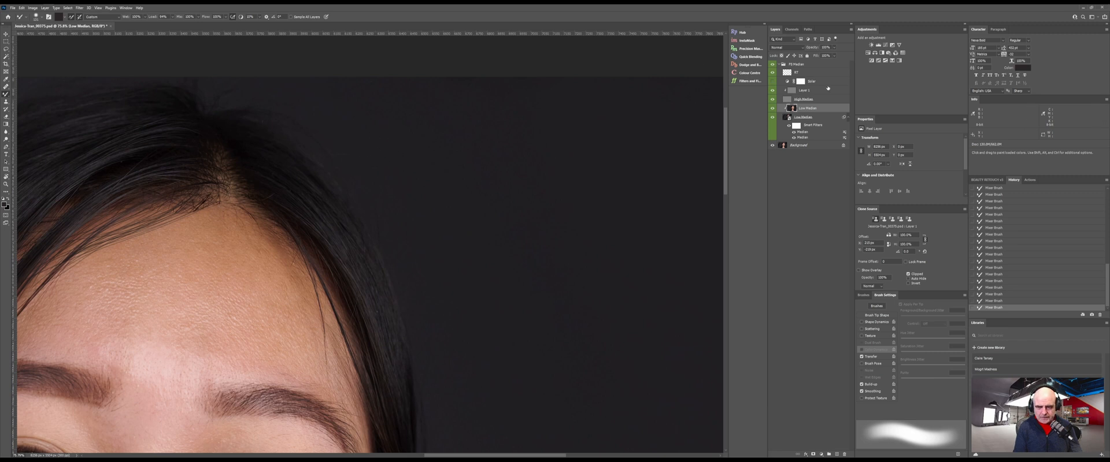
click(801, 91)
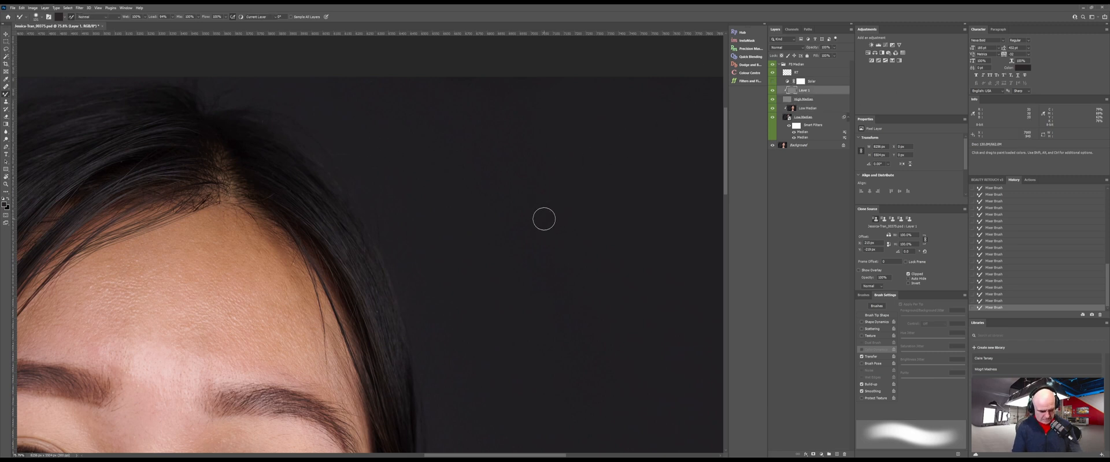
key(s)
alt+click(483, 207)
drag(404, 213, 408, 229)
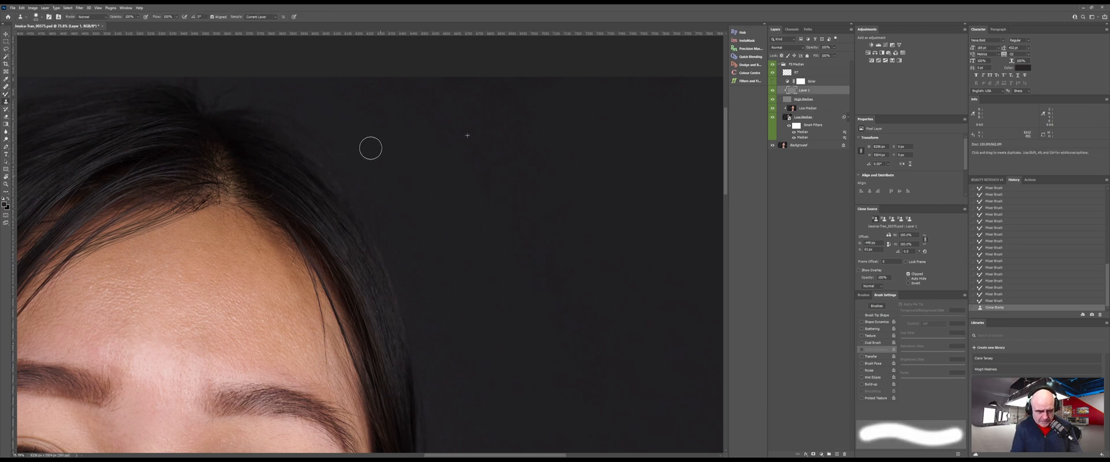
mouse_move(370, 148)
mouse_down()
mouse_move(393, 185)
mouse_move(371, 196)
mouse_up()
mouse_move(404, 249)
mouse_down()
mouse_move(456, 280)
mouse_move(425, 307)
mouse_move(452, 310)
mouse_move(508, 154)
mouse_move(493, 154)
mouse_up()
key(space)
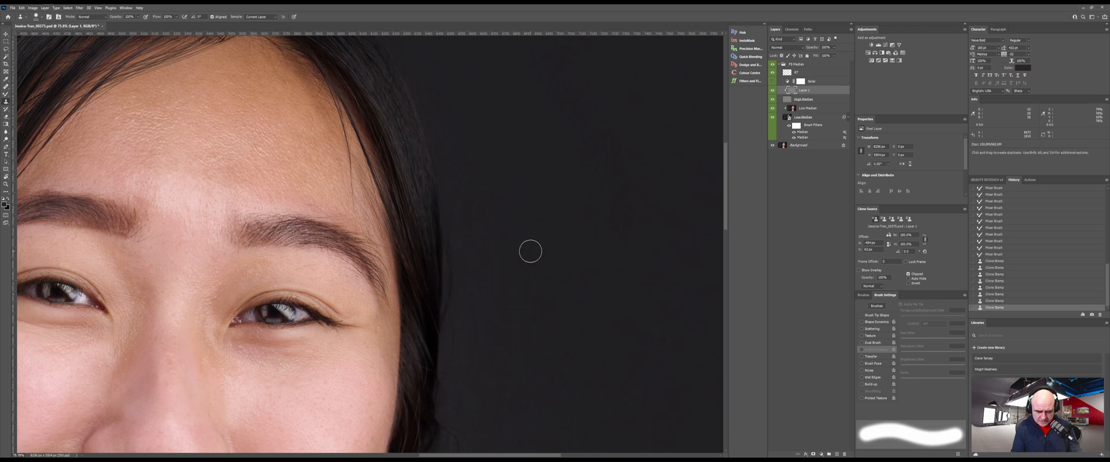
Clone clean backdrop texture beside the image-right hair, from brow height down towards the ear.
key(j)
drag(532, 297, 501, 164)
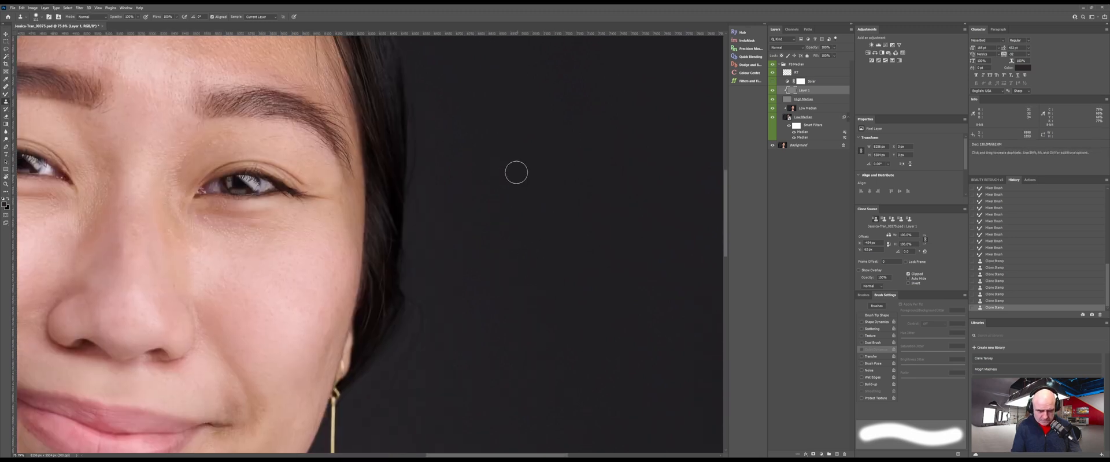
alt+click(441, 171)
mouse_move(418, 155)
mouse_down()
mouse_move(424, 185)
mouse_move(419, 97)
mouse_up()
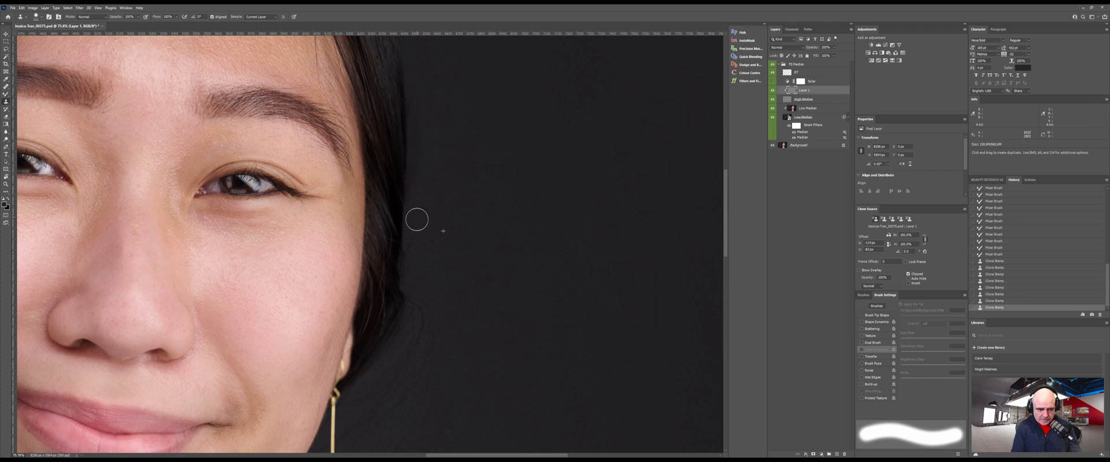
mouse_move(448, 220)
mouse_down()
mouse_move(550, 200)
mouse_move(468, 285)
mouse_up()
alt+click(545, 214)
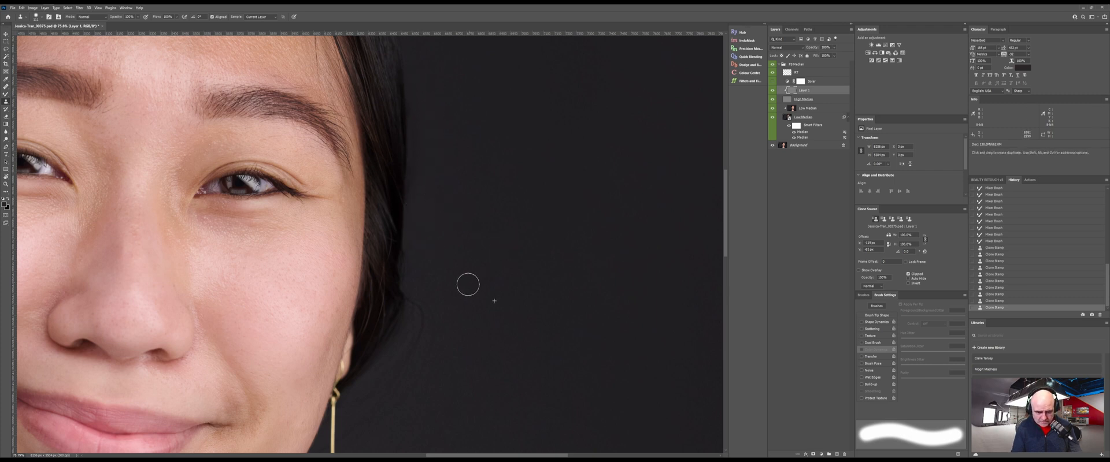
Sample fresh backdrop and clone it over the uneven patches beside the image-right ear and earring.
mouse_move(444, 155)
mouse_down()
mouse_move(485, 250)
mouse_move(510, 131)
mouse_move(532, 99)
mouse_up()
alt+click(552, 162)
mouse_move(499, 164)
mouse_down()
mouse_move(503, 179)
mouse_move(473, 176)
mouse_up()
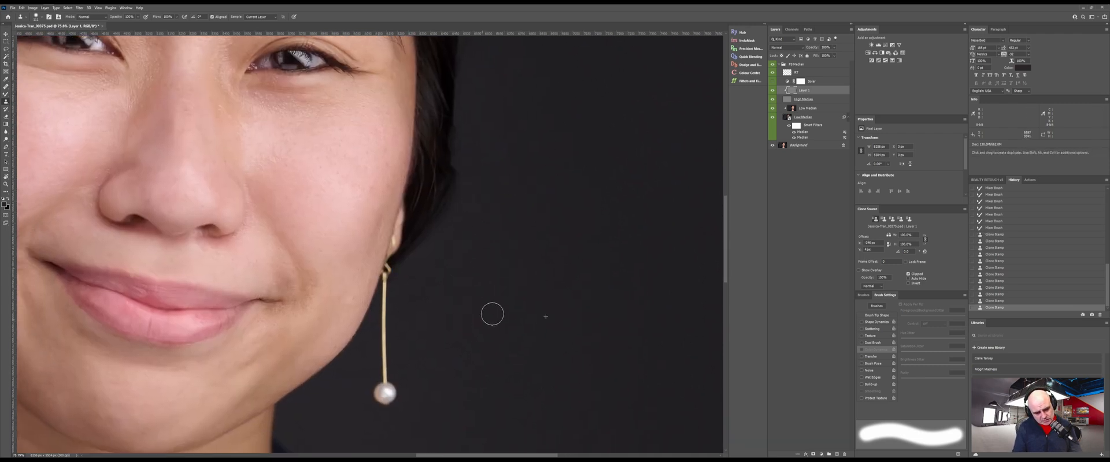
drag(399, 313, 403, 307)
mouse_move(437, 272)
mouse_down()
mouse_move(434, 282)
mouse_move(442, 243)
mouse_up()
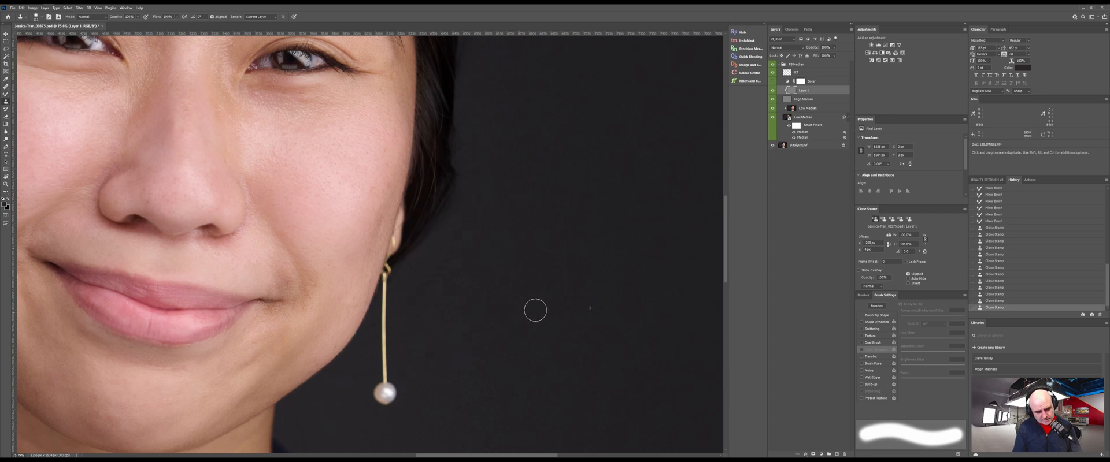
With a smaller Clone Stamp brush, clean the backdrop in the corner between the jaw and the image-right collar.
drag(501, 319, 581, 151)
drag(554, 204, 547, 206)
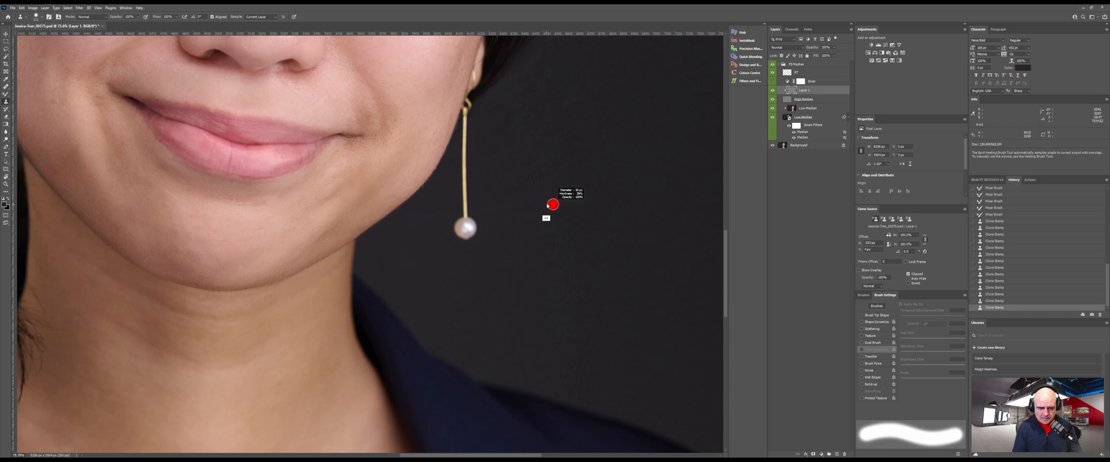
alt+click(582, 199)
alt+click(452, 275)
drag(380, 247, 379, 260)
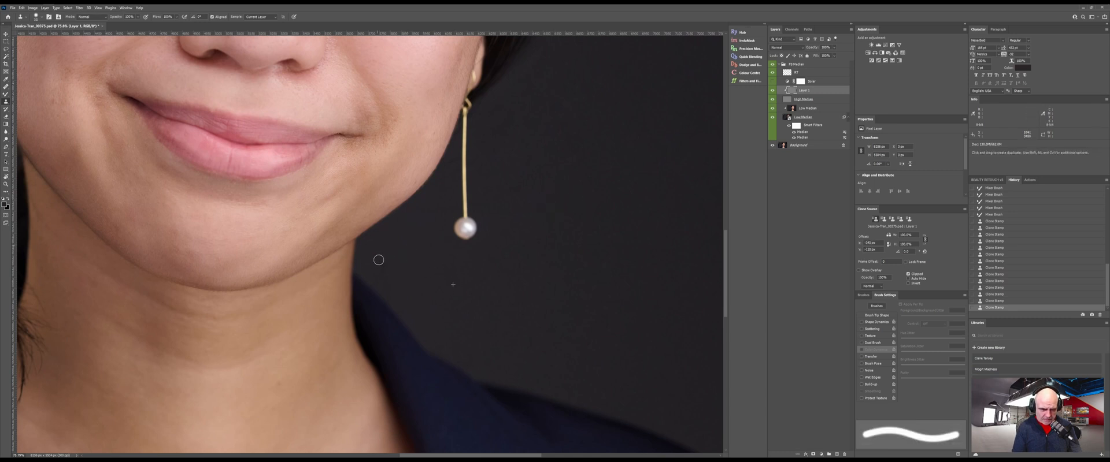
Enlarge the Clone Stamp brush and clone backdrop texture on both sides of the image-right earring and down towards the collar.
mouse_move(536, 285)
mouse_down()
mouse_move(496, 311)
mouse_move(489, 297)
mouse_up()
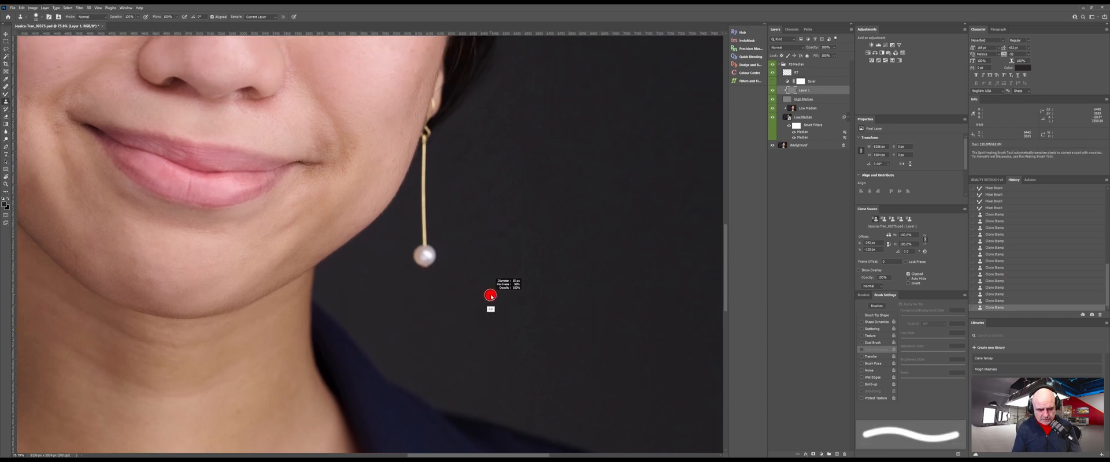
alt+click(521, 291)
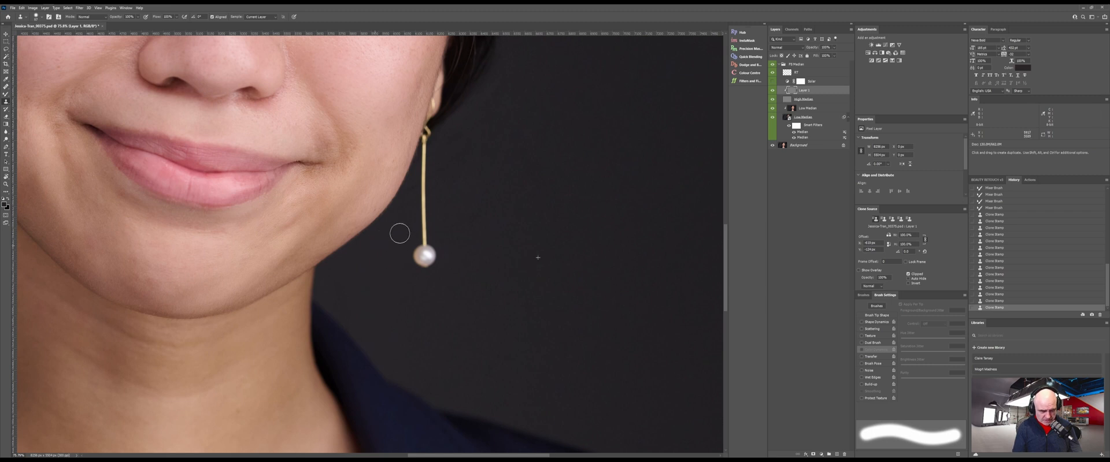
mouse_move(399, 234)
mouse_down()
mouse_move(331, 277)
mouse_move(351, 316)
mouse_move(330, 283)
mouse_move(337, 268)
mouse_move(355, 270)
mouse_move(365, 305)
mouse_up()
mouse_move(486, 274)
mouse_down()
mouse_move(472, 184)
mouse_move(444, 163)
mouse_up()
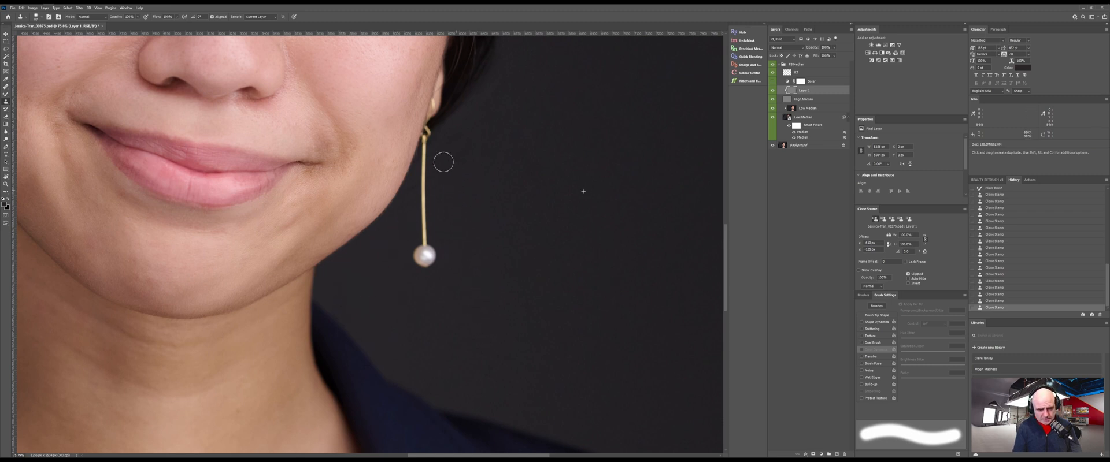
Clone backdrop texture tightly along the image-right hair edge, from forehead to below eye height, resampling from the backdrop nearby.
drag(508, 109, 478, 240)
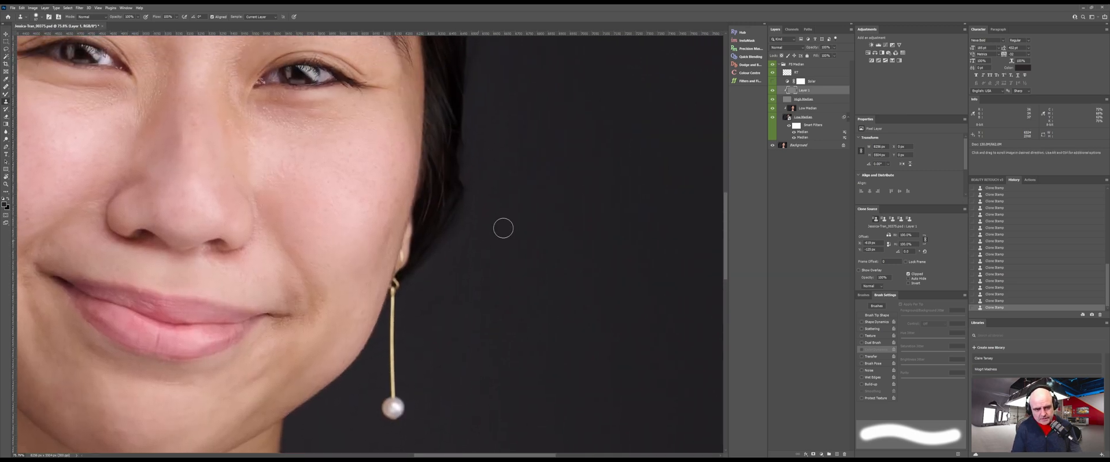
drag(525, 197, 509, 315)
drag(513, 184, 530, 112)
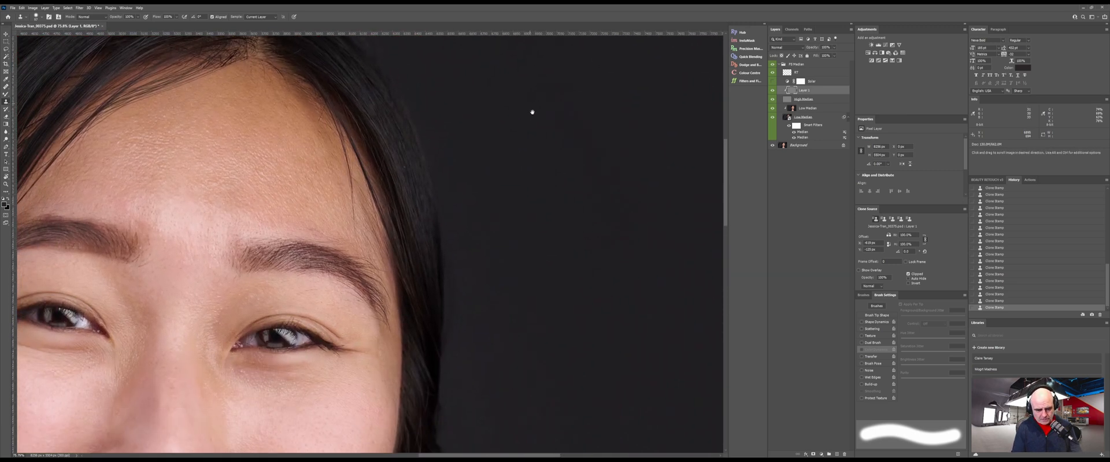
drag(473, 243, 459, 267)
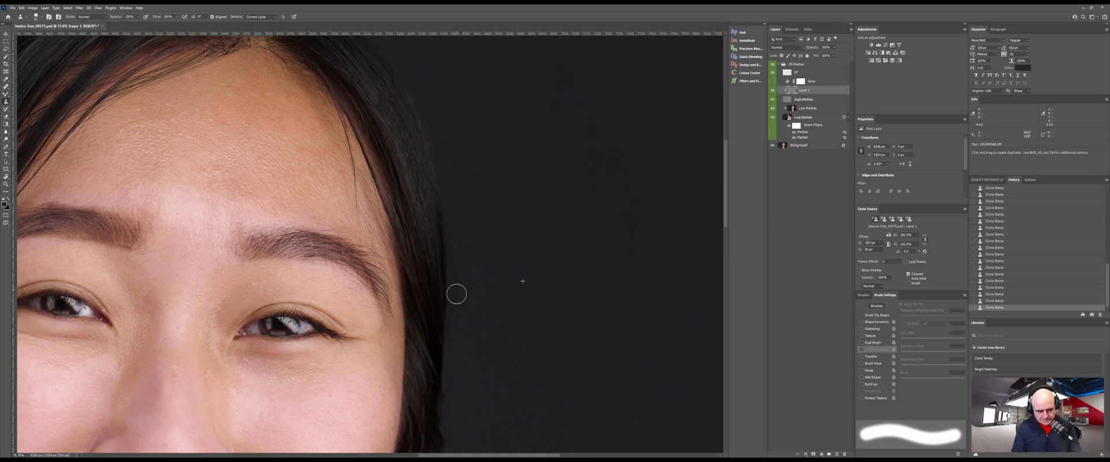
drag(456, 358, 456, 364)
drag(484, 222, 453, 233)
alt+click(519, 224)
drag(459, 318, 460, 341)
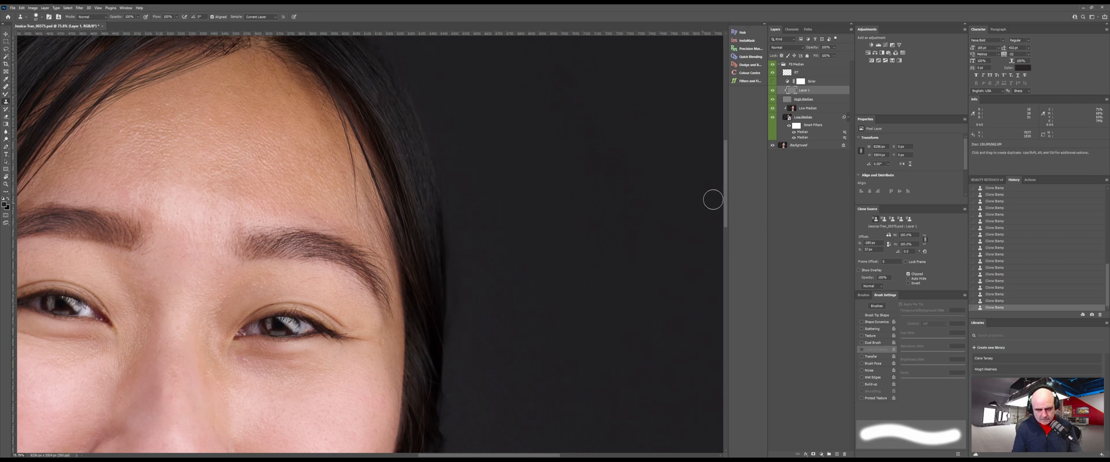
On the Low Median layer, blend the backdrop beside the image-right hair using an enlarged Mixer Brush.
click(808, 108)
key(b)
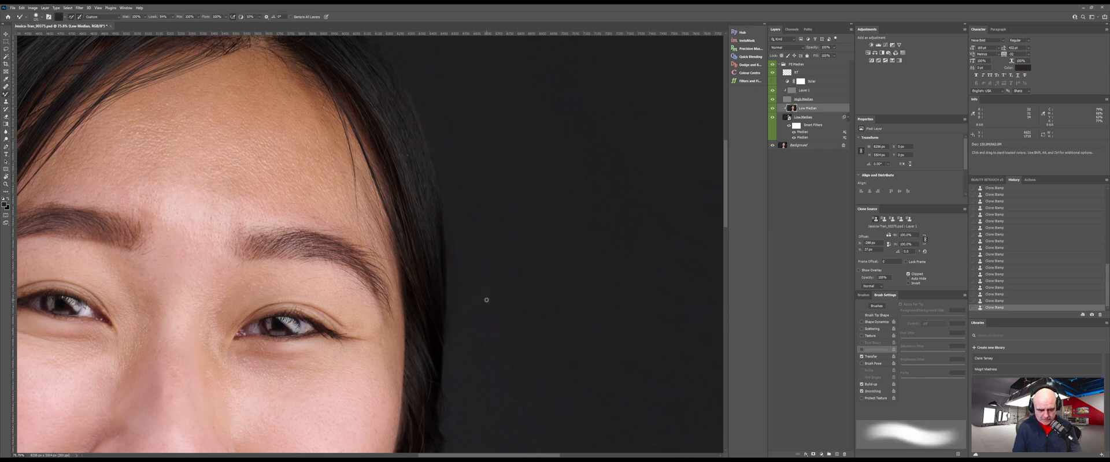
alt+right_click(495, 296)
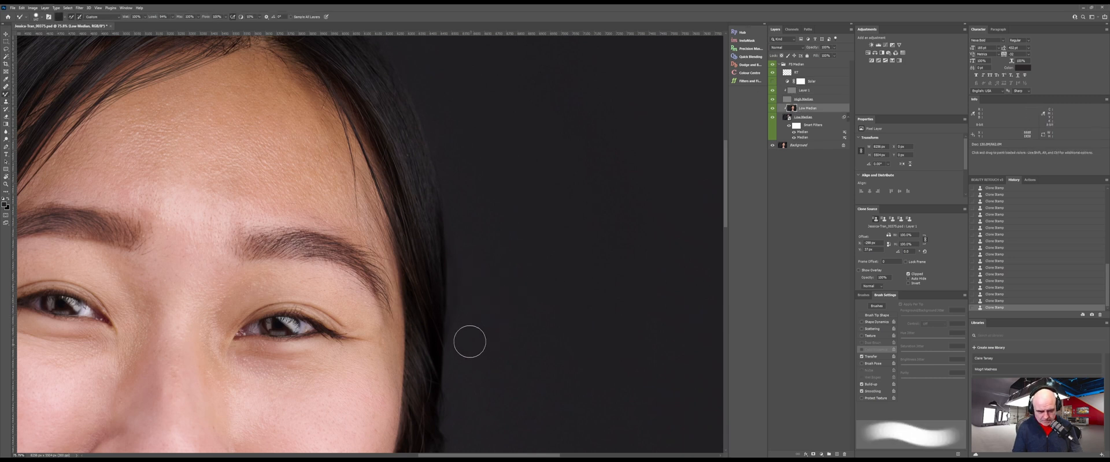
drag(460, 254, 475, 238)
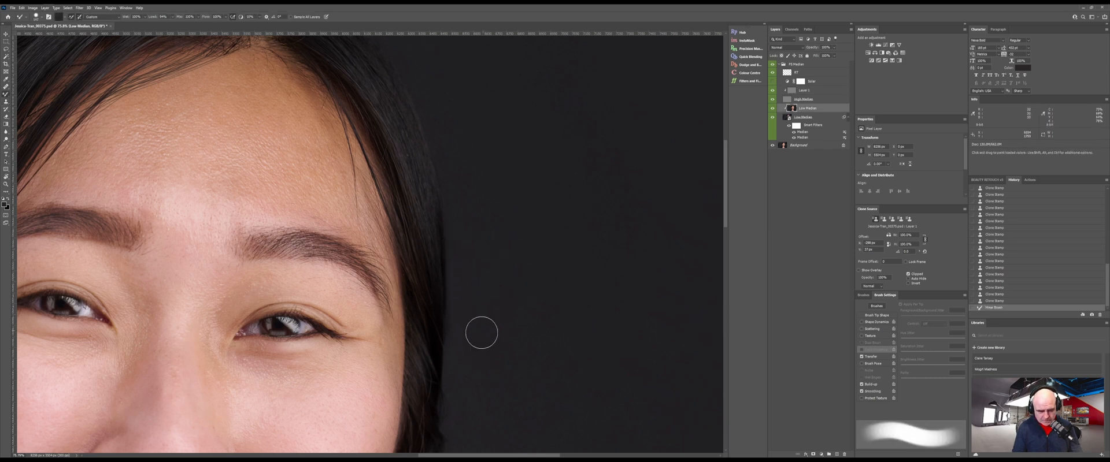
mouse_move(471, 360)
mouse_down()
mouse_move(458, 318)
mouse_move(469, 324)
mouse_up()
mouse_move(533, 349)
mouse_down()
mouse_move(520, 428)
mouse_move(488, 321)
mouse_up()
mouse_move(490, 295)
mouse_down()
mouse_move(502, 158)
mouse_move(488, 255)
mouse_move(511, 275)
mouse_move(516, 302)
mouse_move(540, 289)
mouse_up()
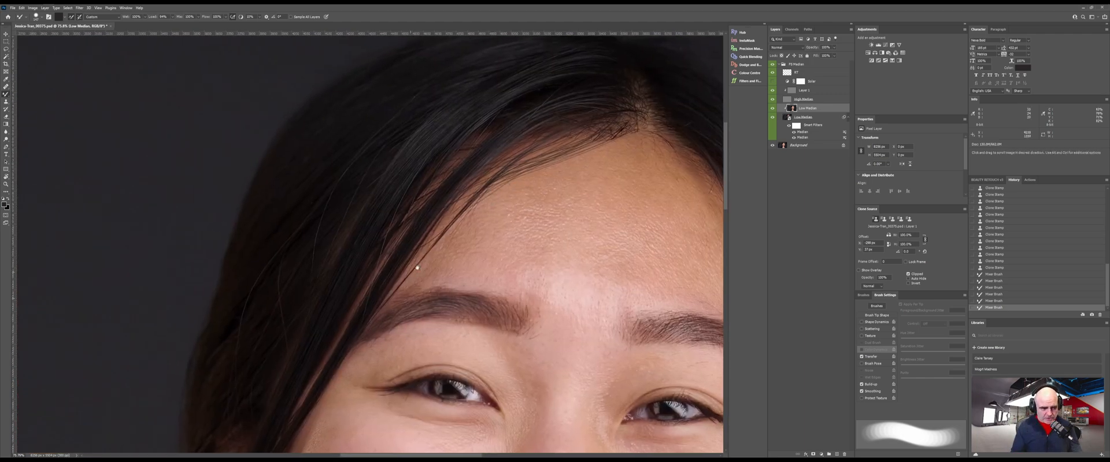
Blend the backdrop beside the image-left earring and the hair hanging below the ear with the Mixer Brush.
drag(431, 255, 537, 191)
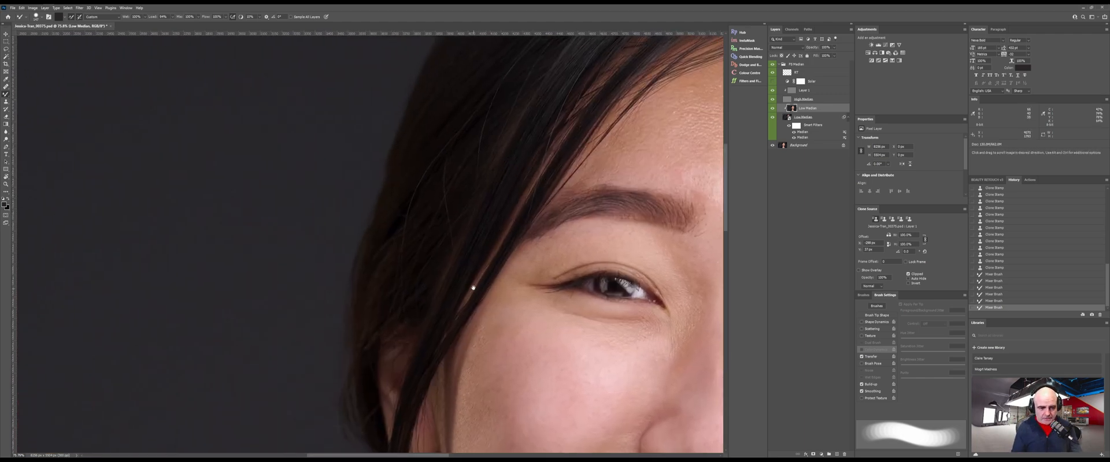
drag(471, 292, 505, 169)
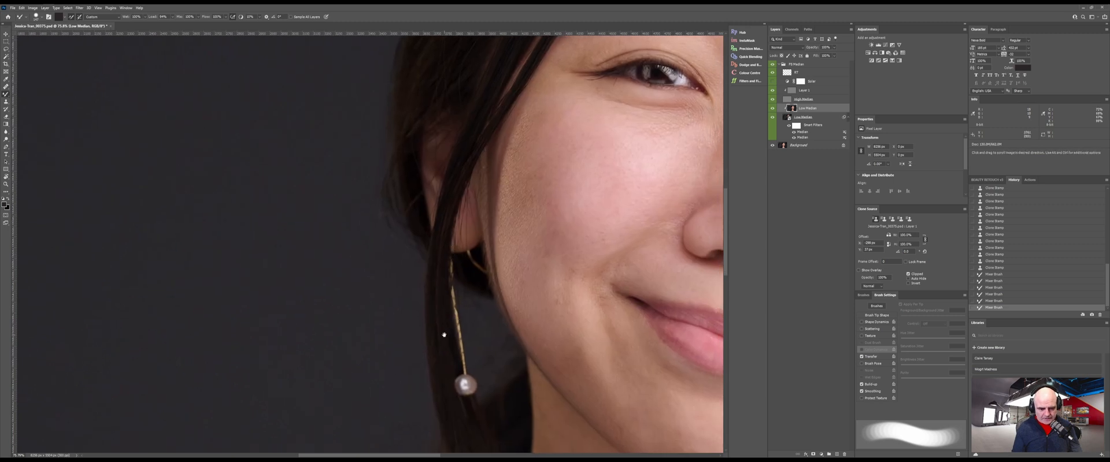
drag(446, 329, 395, 287)
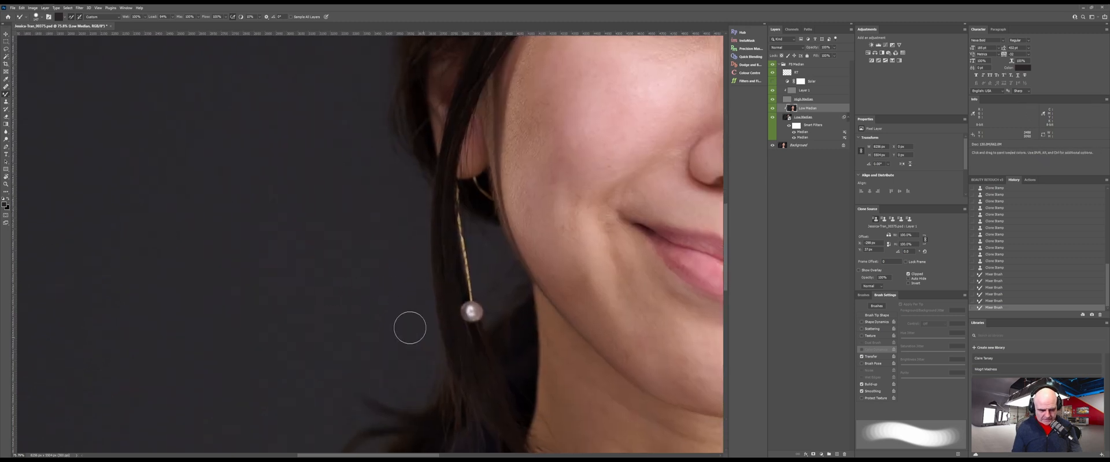
drag(410, 329, 385, 349)
mouse_move(359, 335)
mouse_down()
mouse_move(312, 305)
mouse_move(374, 351)
mouse_move(370, 297)
mouse_up()
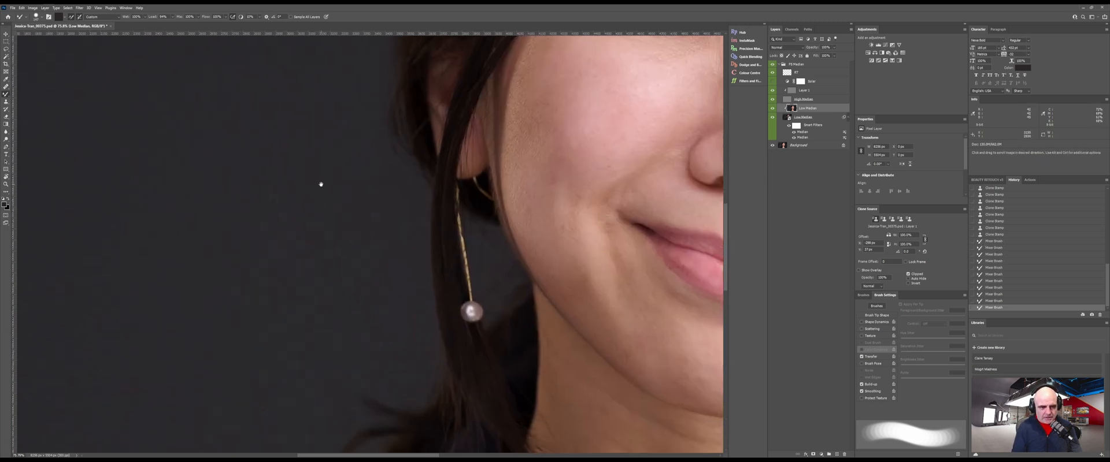
Smooth the backdrop beside the image-left hair with the Mixer Brush, working from the ear up towards the crown.
mouse_move(322, 186)
mouse_down()
mouse_move(314, 260)
mouse_move(366, 201)
mouse_move(360, 234)
mouse_up()
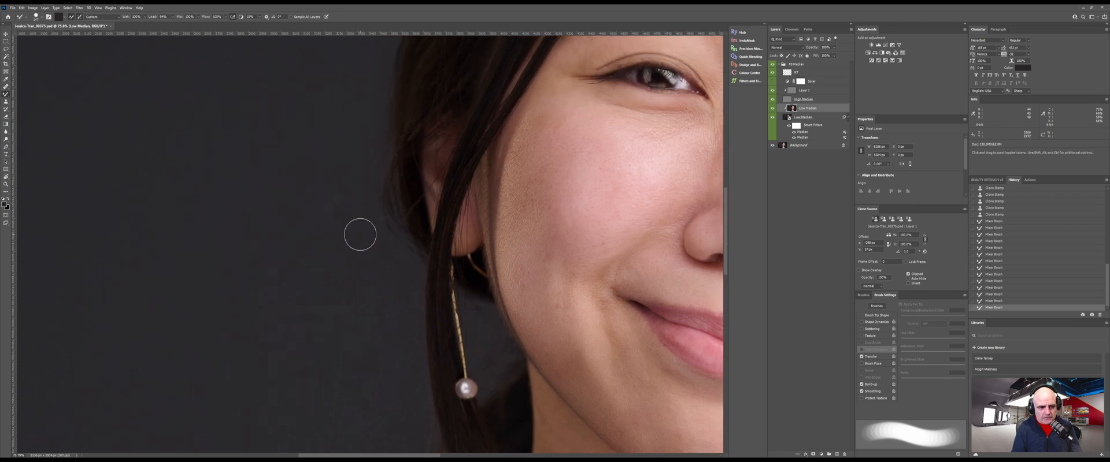
drag(285, 129, 318, 289)
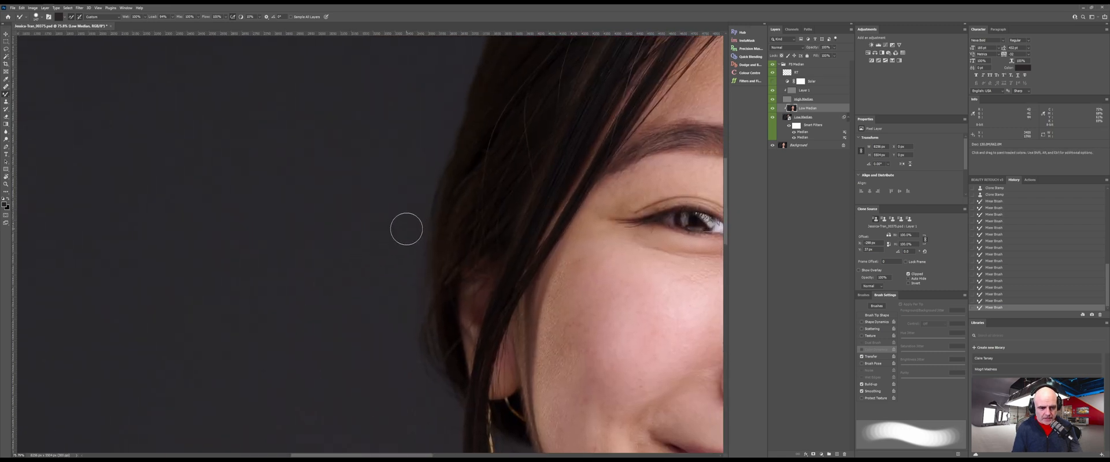
drag(341, 145, 253, 289)
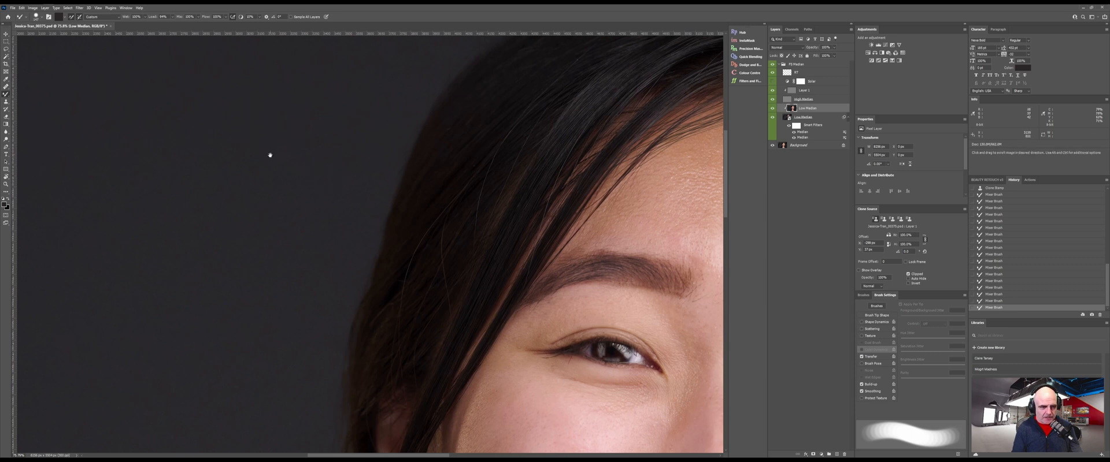
drag(268, 156, 196, 300)
On Layer 1, clone clean skin texture over the creases and blemishes on the neck below the jaw.
drag(523, 198, 374, 146)
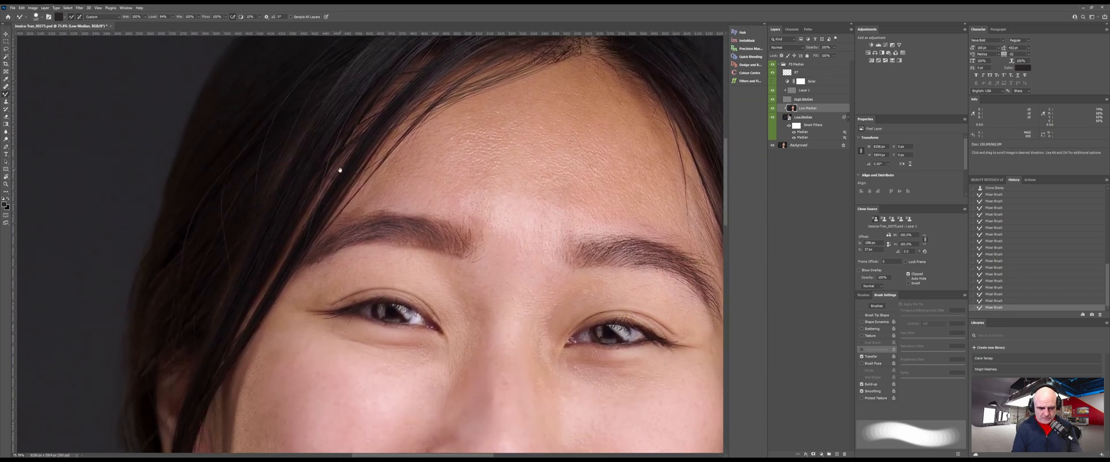
drag(478, 283, 430, 290)
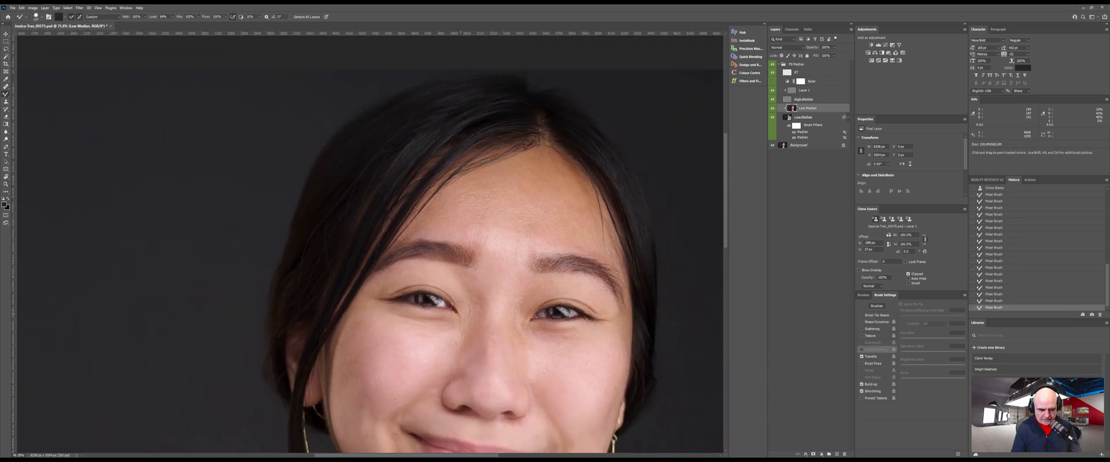
drag(437, 325, 407, 231)
drag(373, 327, 441, 282)
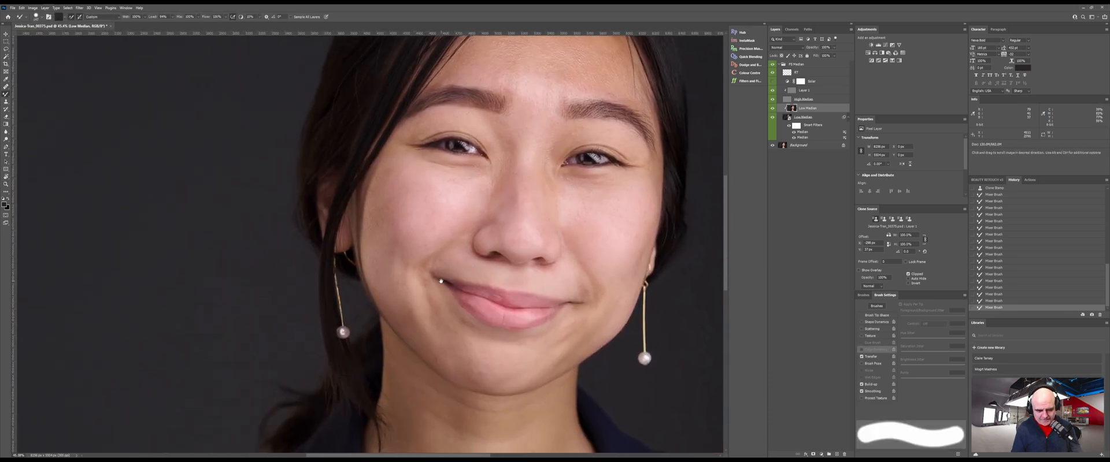
drag(447, 382, 380, 238)
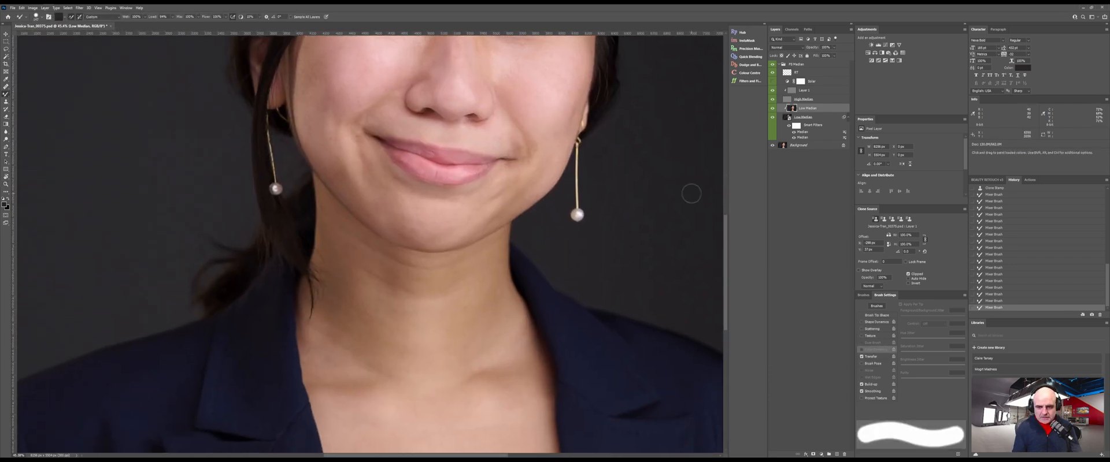
click(803, 91)
drag(370, 336, 406, 313)
key(s)
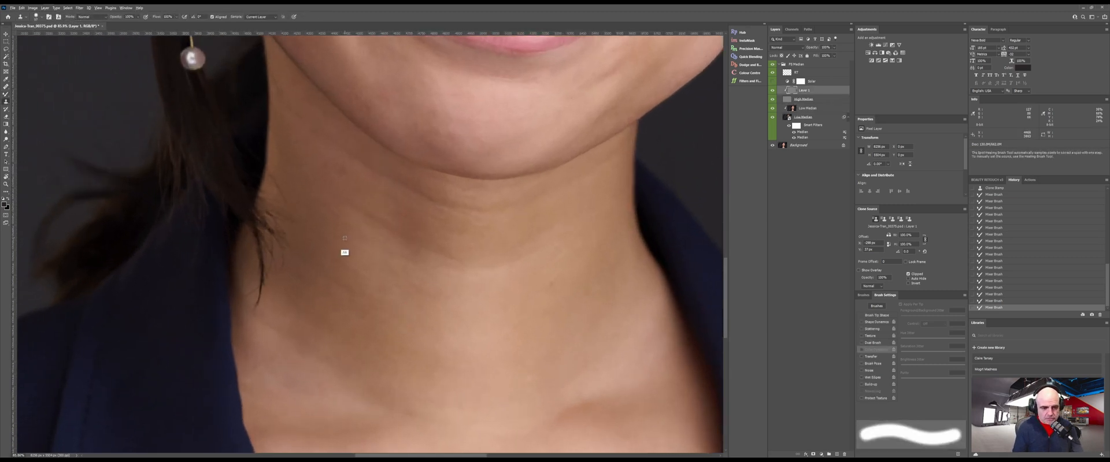
alt+click(356, 241)
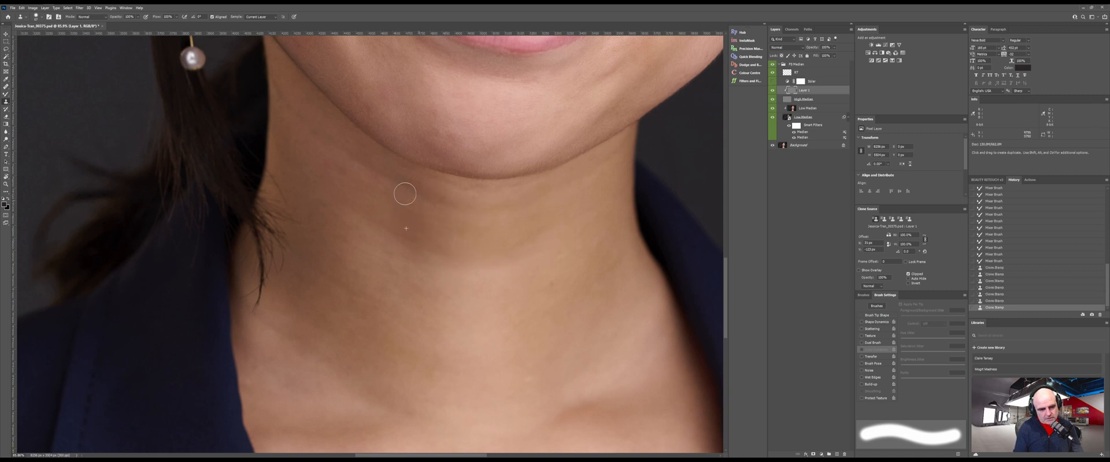
Clone skin texture on the image-left side of the neck beneath the jawline, resampling from clean skin nearby.
alt+click(362, 230)
drag(335, 188, 325, 163)
alt+click(333, 233)
mouse_move(332, 203)
mouse_down()
mouse_move(334, 176)
mouse_move(303, 140)
mouse_move(380, 175)
mouse_up()
alt+click(314, 202)
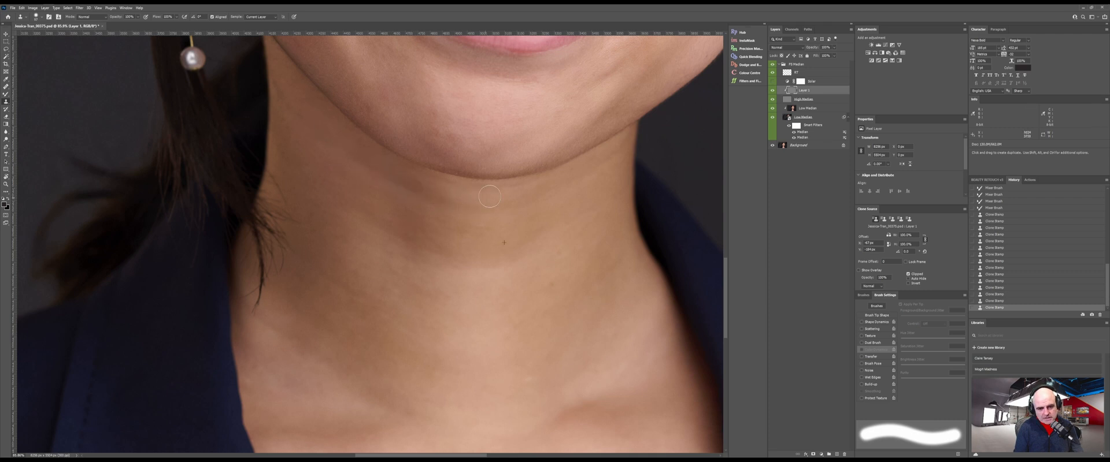
Clone away small texture spots on the lower neck and its image-left middle area using fresh skin samples.
alt+click(544, 324)
drag(532, 311, 532, 311)
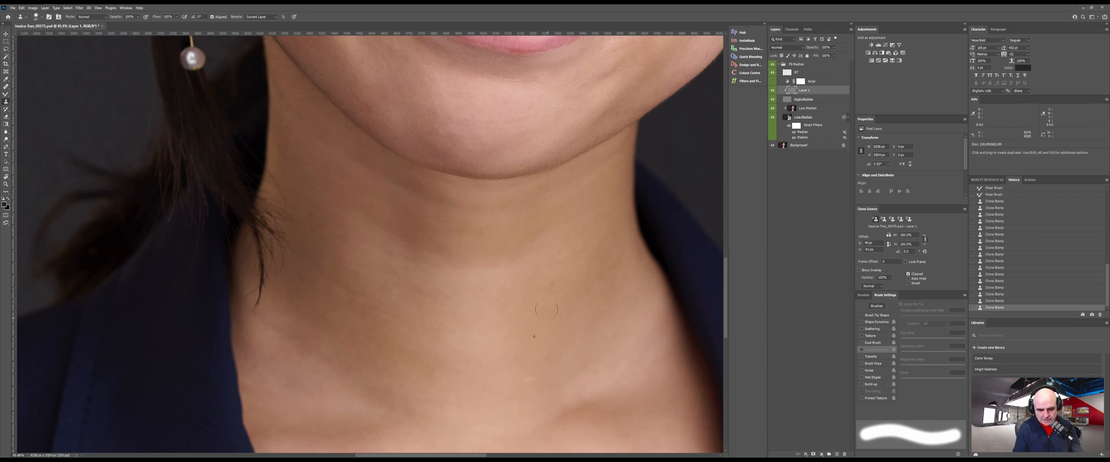
alt+click(409, 314)
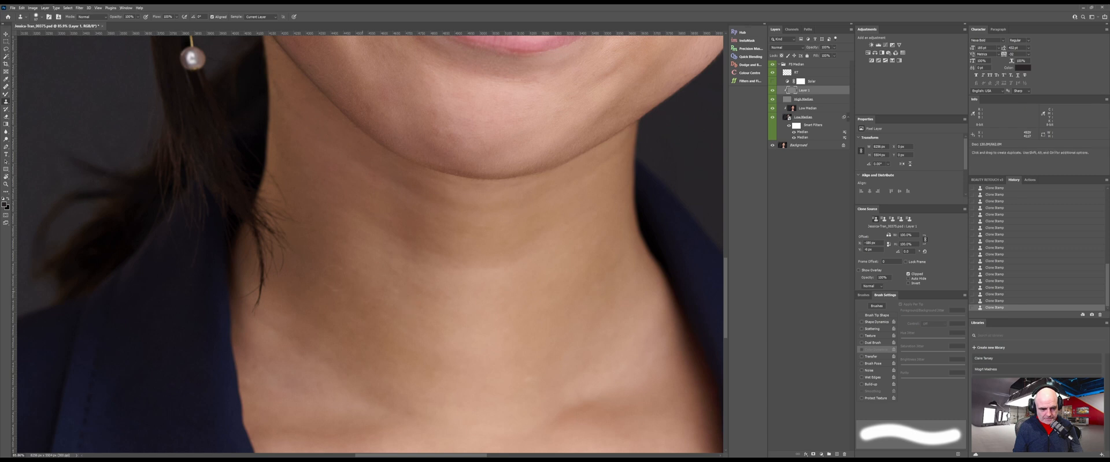
alt+click(426, 255)
drag(392, 265, 390, 254)
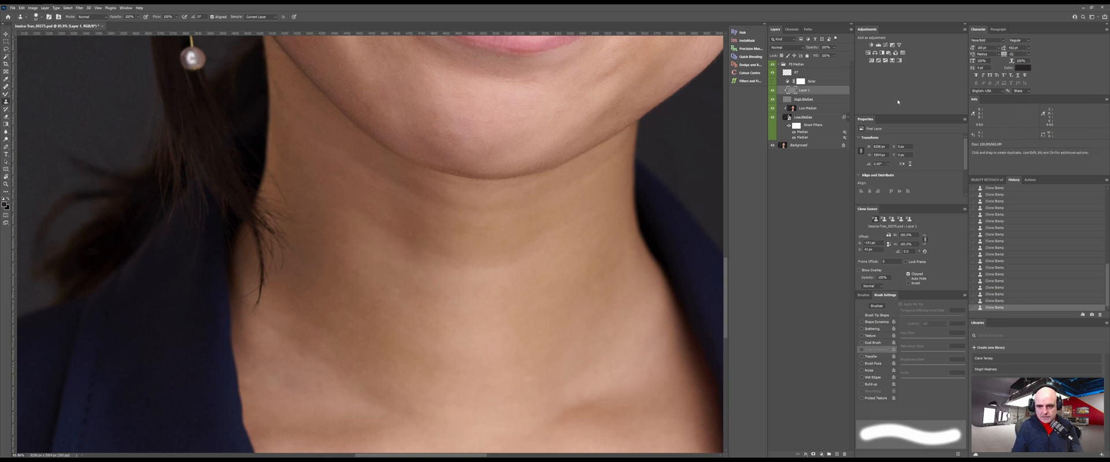
On the Low Median layer, blend uneven tones at the neck's centre and along its image-left side with the Mixer Brush.
click(793, 111)
key(b)
mouse_move(417, 254)
mouse_down()
mouse_move(360, 215)
mouse_move(379, 233)
mouse_move(422, 241)
mouse_up()
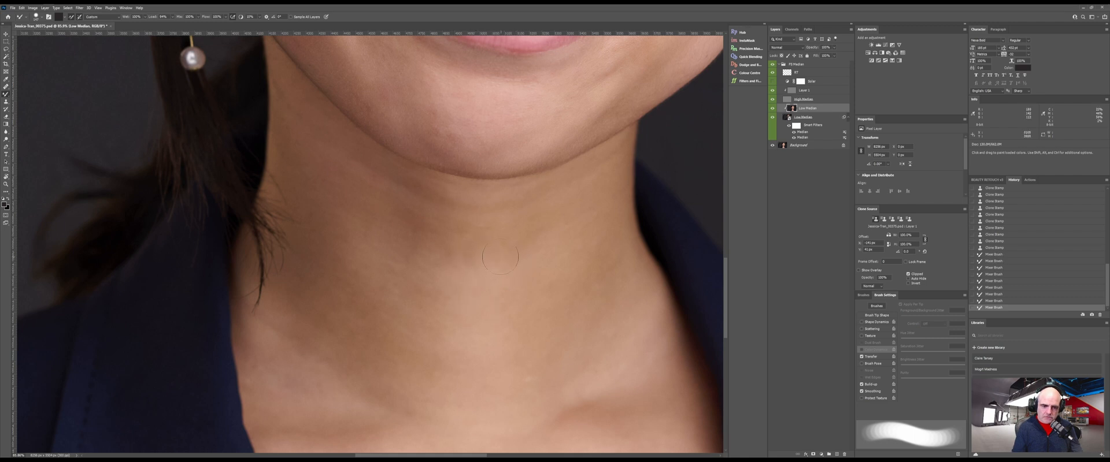
mouse_move(403, 208)
mouse_down()
mouse_move(412, 199)
mouse_move(322, 148)
mouse_up()
mouse_move(315, 137)
mouse_down()
mouse_move(305, 122)
mouse_move(339, 161)
mouse_up()
drag(316, 136, 311, 122)
drag(311, 123, 358, 167)
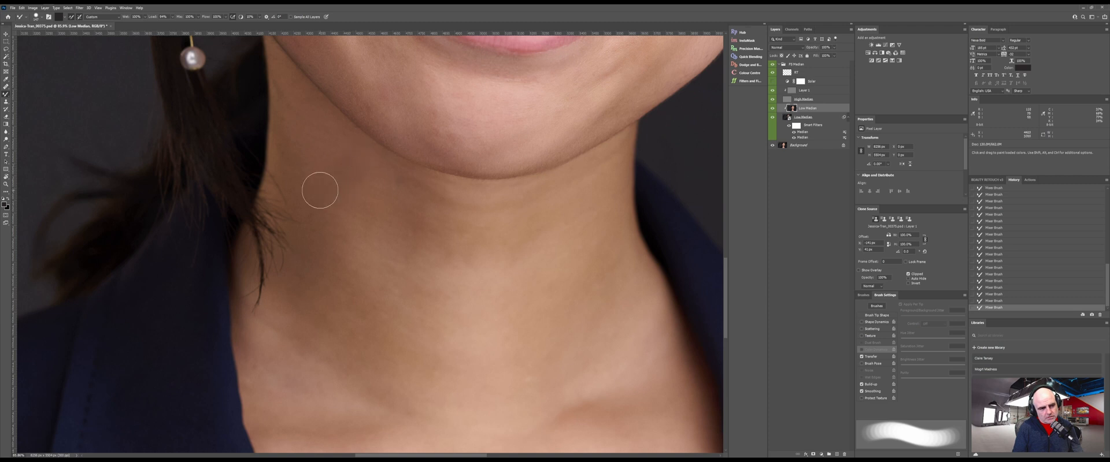
Smooth the shadow transitions on the neck directly under the image-left jaw and chin with the Mixer Brush.
mouse_move(320, 190)
mouse_down()
mouse_move(330, 144)
mouse_move(339, 177)
mouse_up()
mouse_move(341, 178)
mouse_down()
mouse_move(357, 162)
mouse_move(351, 179)
mouse_move(319, 149)
mouse_move(347, 157)
mouse_move(314, 124)
mouse_move(340, 176)
mouse_move(332, 171)
mouse_move(428, 193)
mouse_move(361, 155)
mouse_up()
mouse_move(393, 186)
mouse_down()
mouse_move(416, 190)
mouse_move(409, 178)
mouse_move(444, 194)
mouse_move(418, 234)
mouse_up()
drag(407, 179, 438, 194)
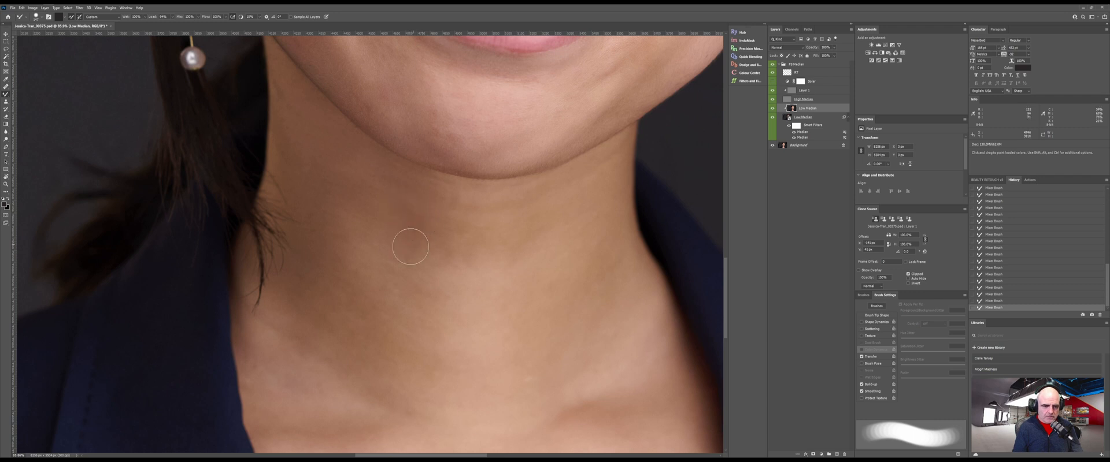
Compare the whole portrait before and after retouching by toggling the visibility of the FS Median group.
key(z)
drag(517, 325, 414, 315)
drag(499, 286, 417, 241)
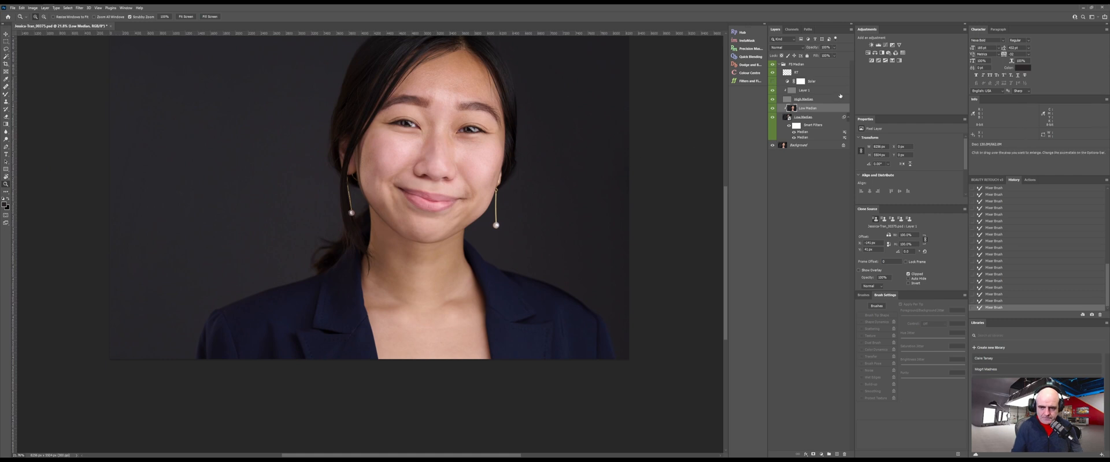
click(772, 65)
click(772, 65)
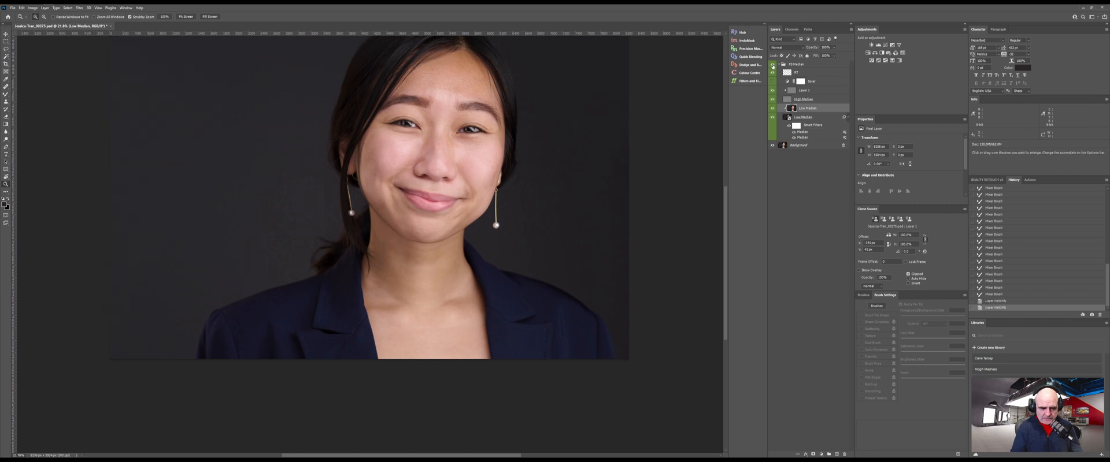
click(773, 65)
click(772, 65)
click(773, 65)
click(773, 66)
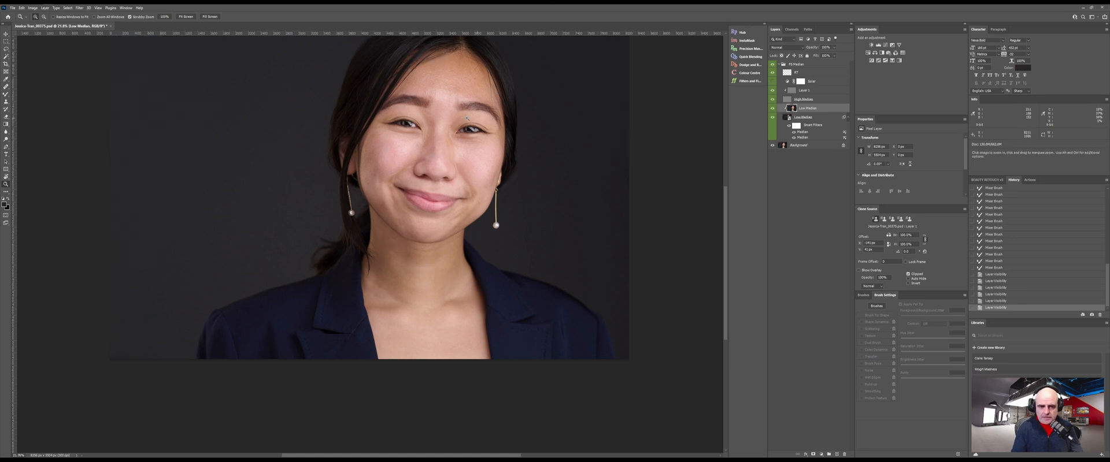
Blend the tones on the forehead and the image-left cheek with the Mixer Brush on the Low Median layer.
key(b)
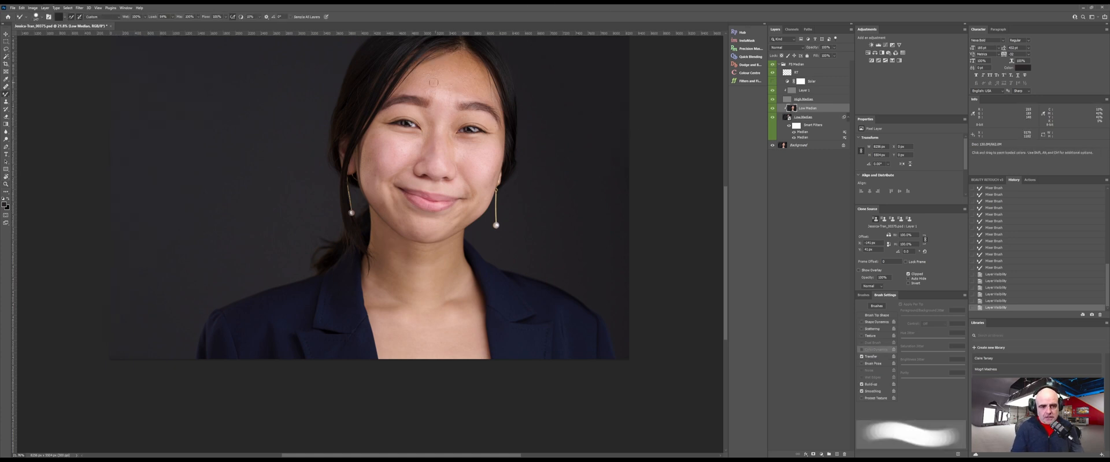
mouse_move(444, 87)
mouse_down()
mouse_move(453, 87)
mouse_move(442, 100)
mouse_move(441, 90)
mouse_move(463, 91)
mouse_up()
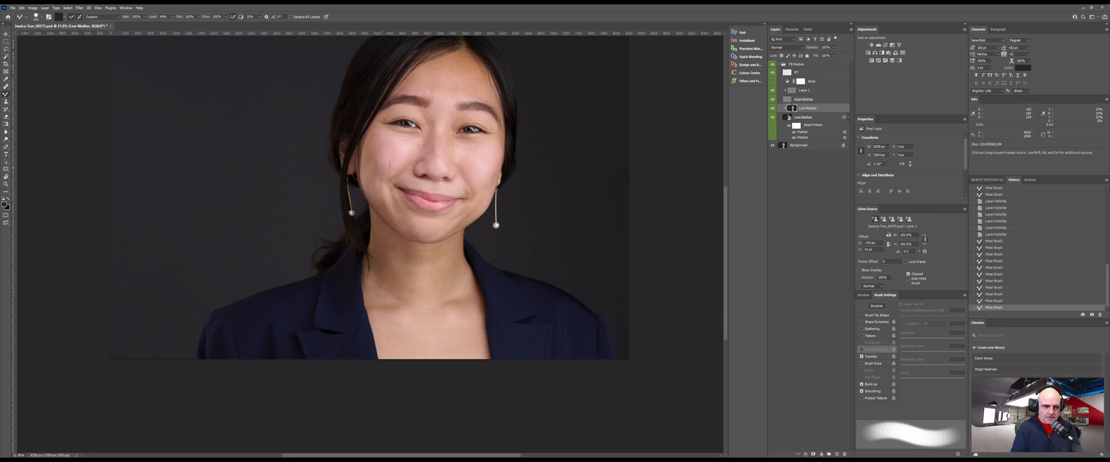
drag(397, 144, 396, 153)
drag(403, 150, 389, 154)
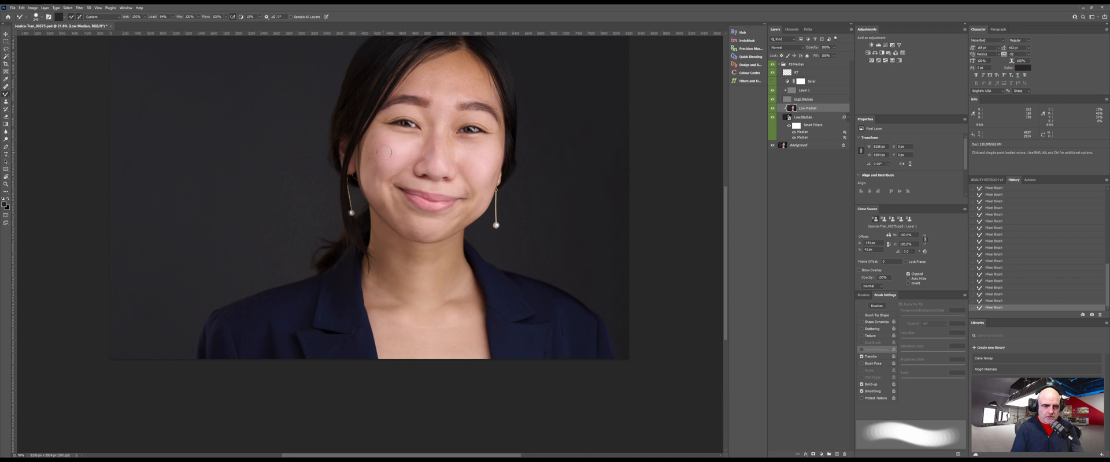
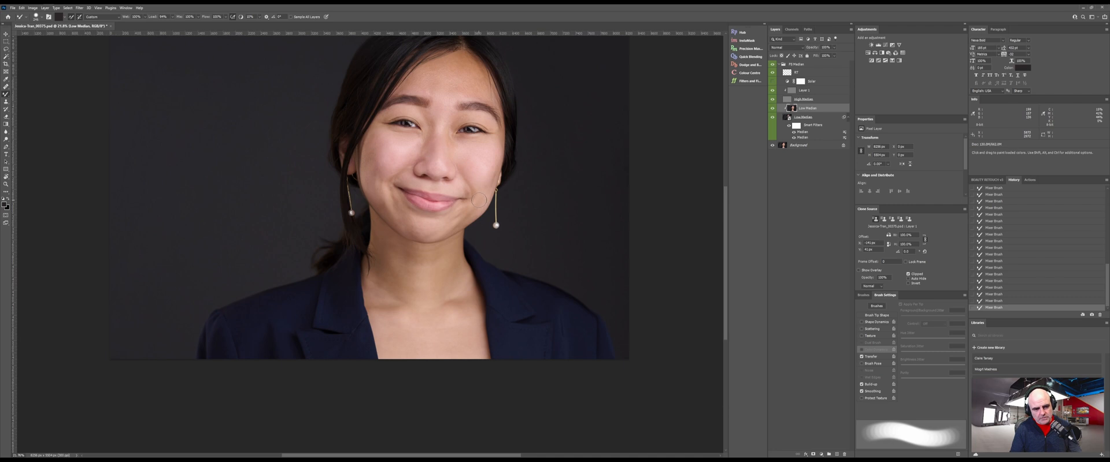
Compare the portrait with and without the FS Median group, and check the effect of the group's uppermost layer.
click(773, 65)
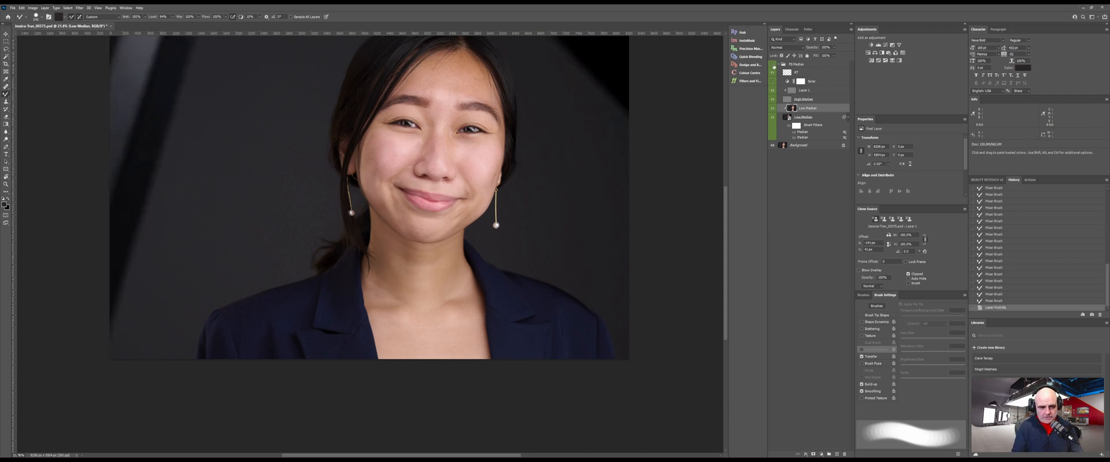
click(774, 65)
click(773, 65)
click(773, 65)
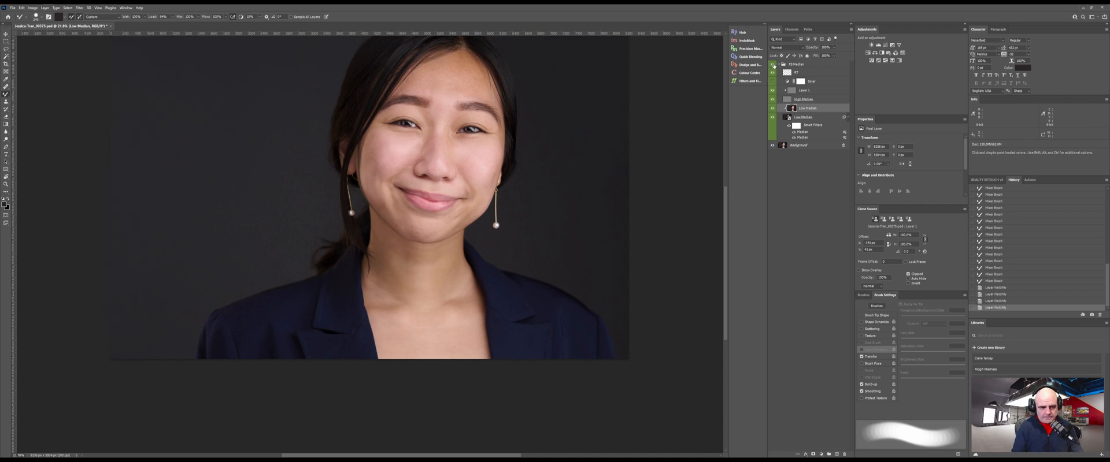
click(773, 65)
click(774, 65)
mouse_move(552, 171)
mouse_down()
mouse_move(535, 210)
mouse_move(544, 216)
mouse_up()
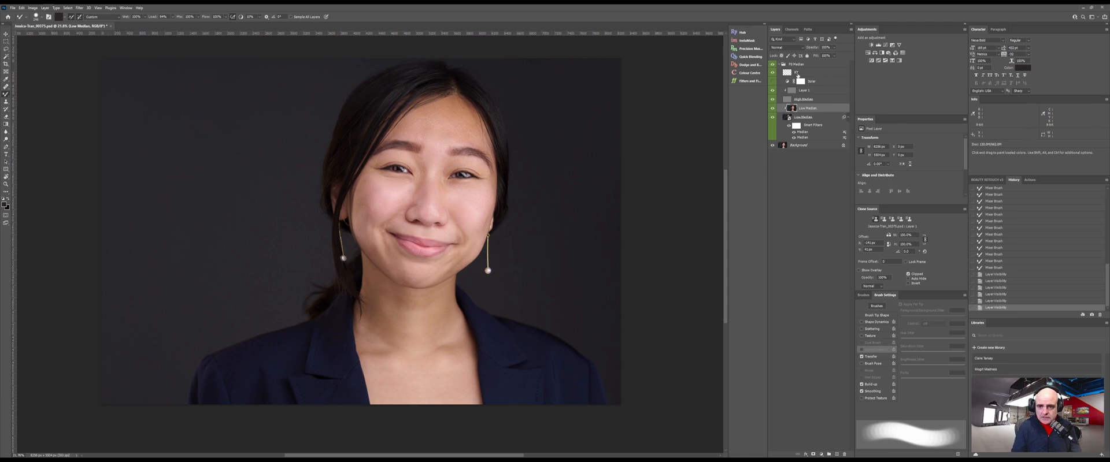
click(773, 73)
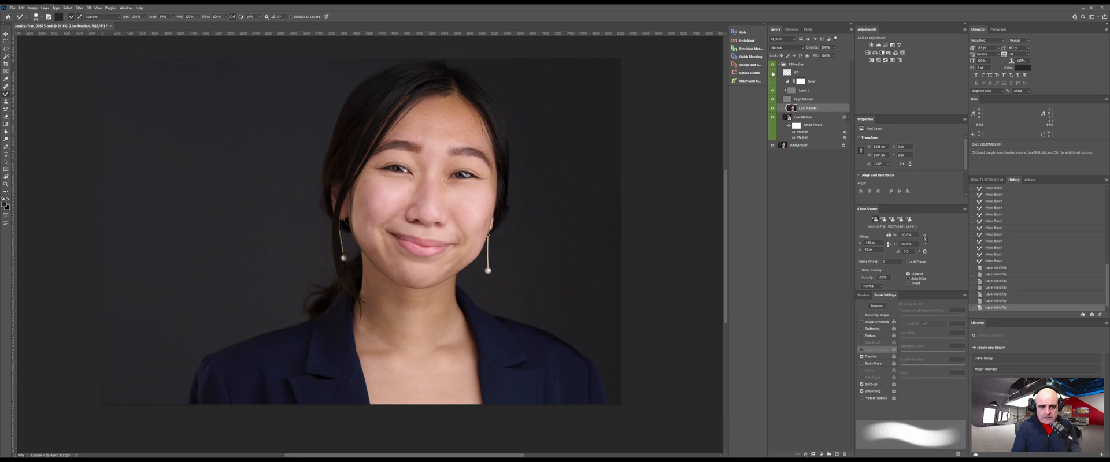
click(774, 74)
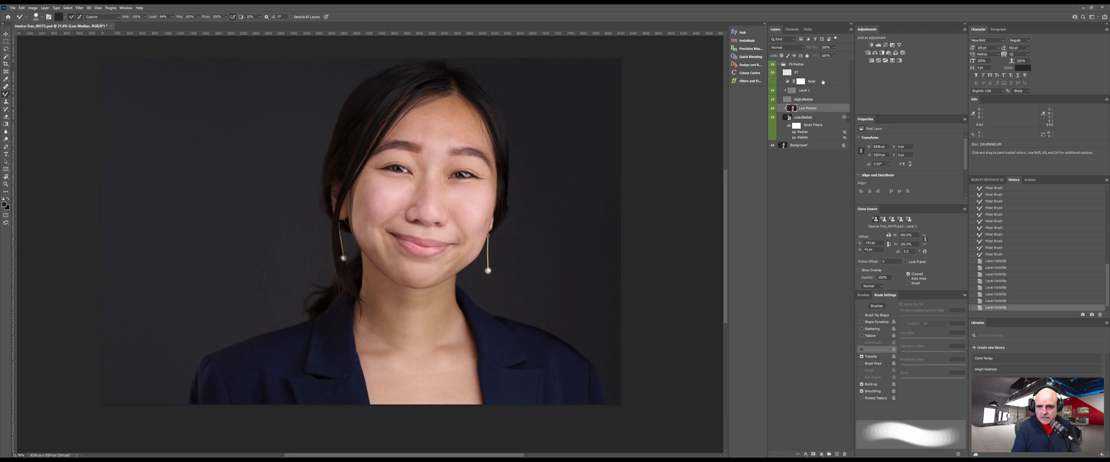
Delete the hidden adjustment layer with the white mask from the FS Median group and collapse the group.
drag(823, 82, 844, 453)
click(779, 65)
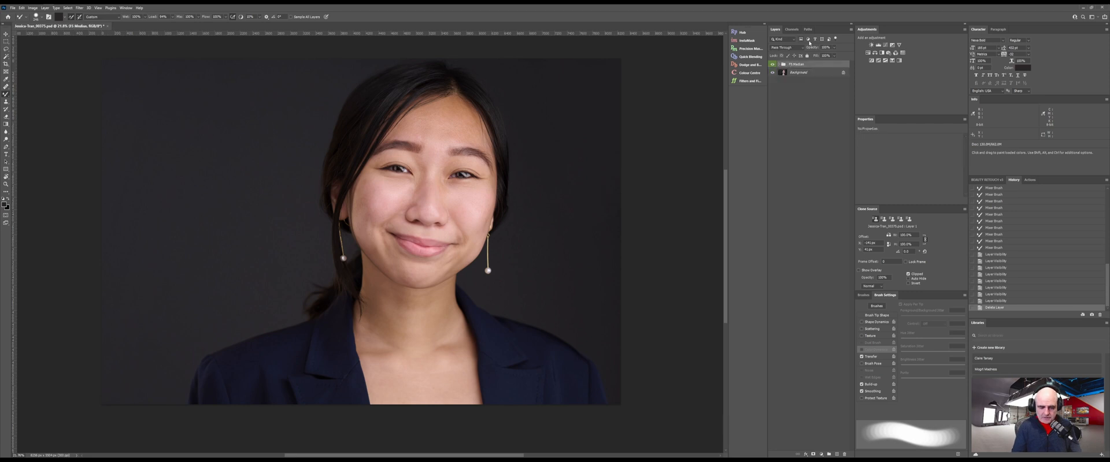
Create the dodge-and-burn group with Burn and Dodge curves layers, and hide its black-and-white and blank helper layers.
key(F3)
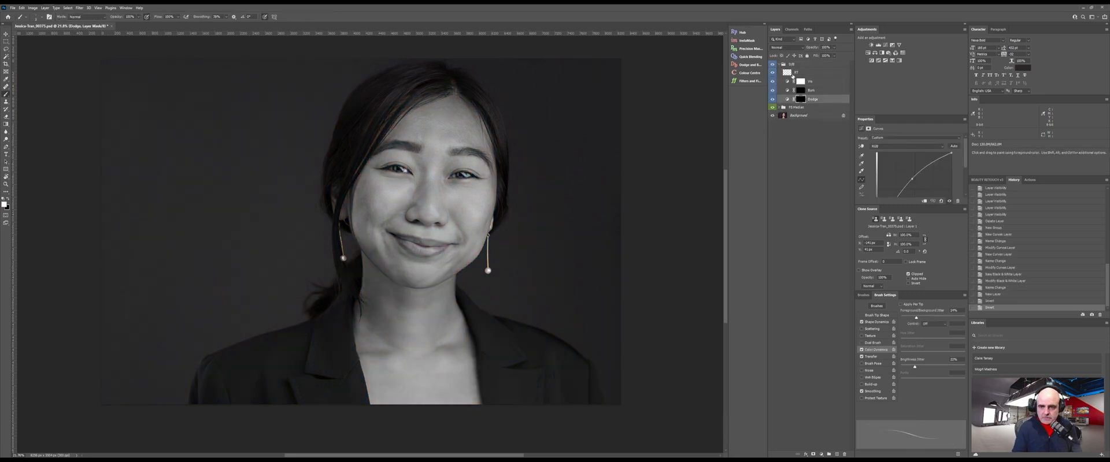
click(772, 81)
click(773, 72)
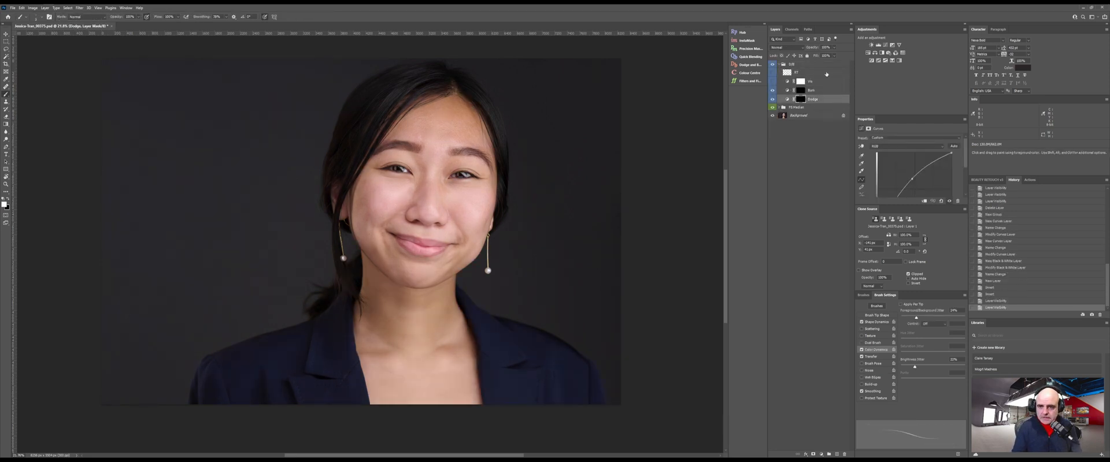
click(821, 74)
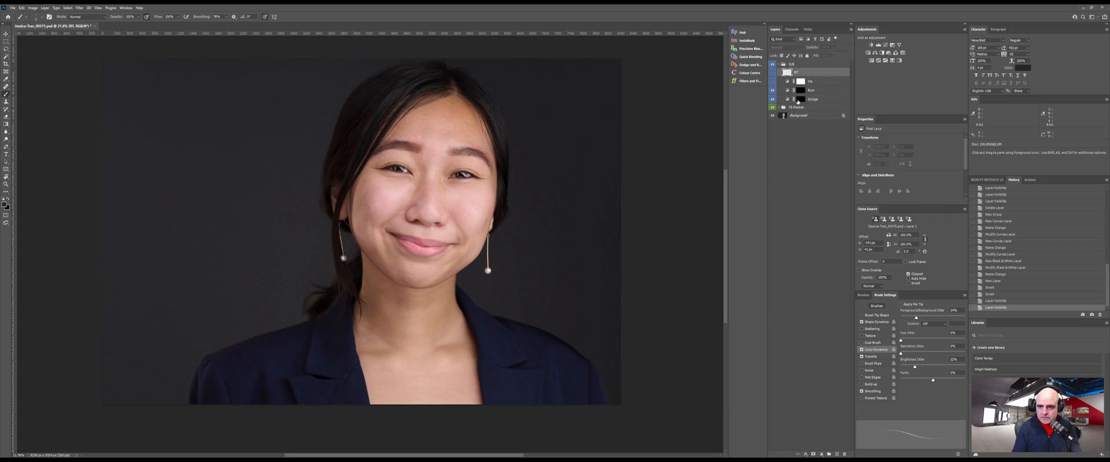
On the Dodge layer's mask, paint white over the iris of the image-right eye with the Pencil tool to lighten it.
click(800, 99)
key(z)
drag(458, 175, 538, 176)
key(b)
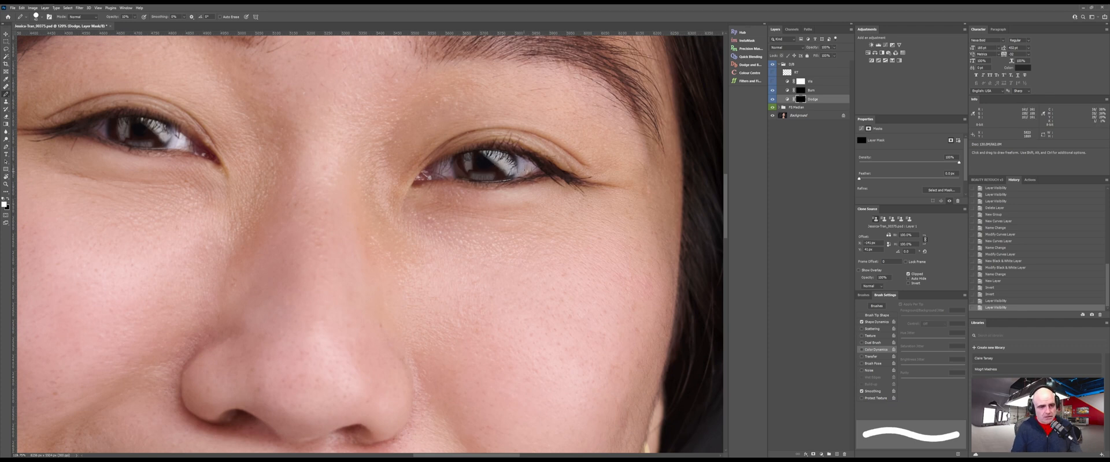
drag(492, 156, 504, 163)
drag(490, 153, 506, 166)
mouse_move(495, 155)
mouse_down()
mouse_move(514, 172)
mouse_move(473, 175)
mouse_move(496, 178)
mouse_up()
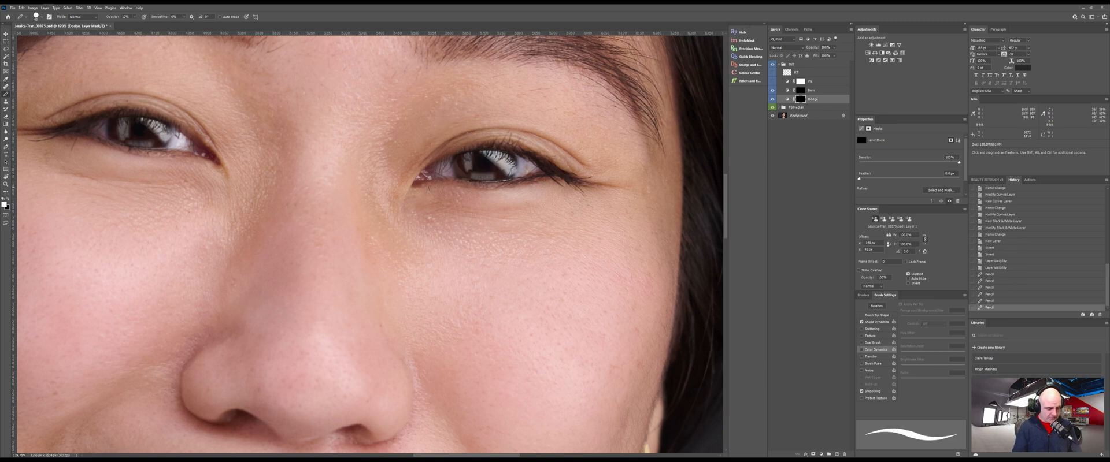
Switch to the Brush tool for the Dodge mask and set its smoothing to 0% and flow to 10%.
key(shift+b)
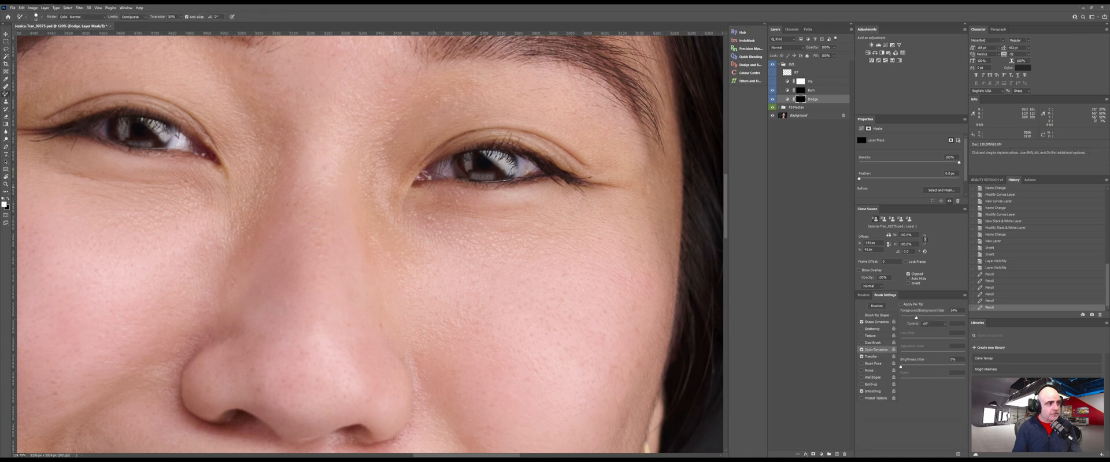
key(shift+b)
key(shift+b)
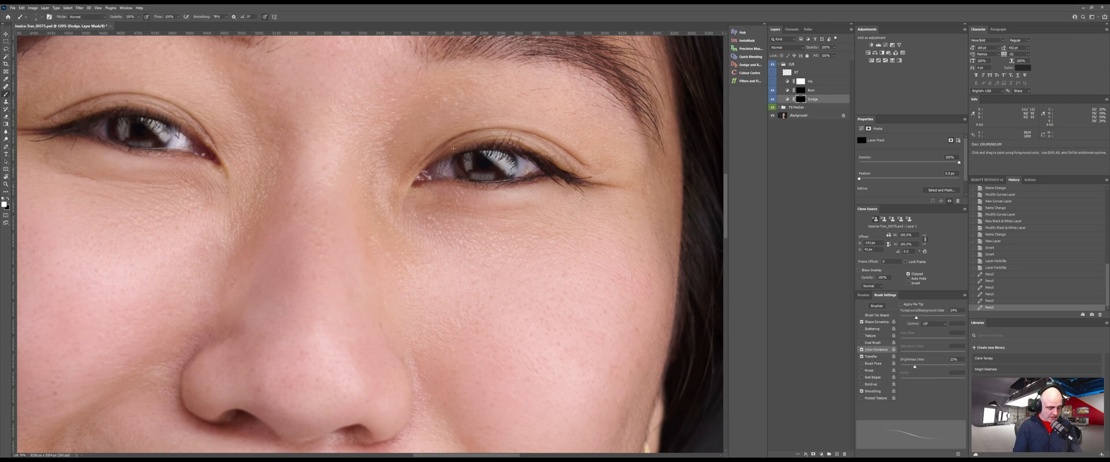
drag(208, 17, 164, 17)
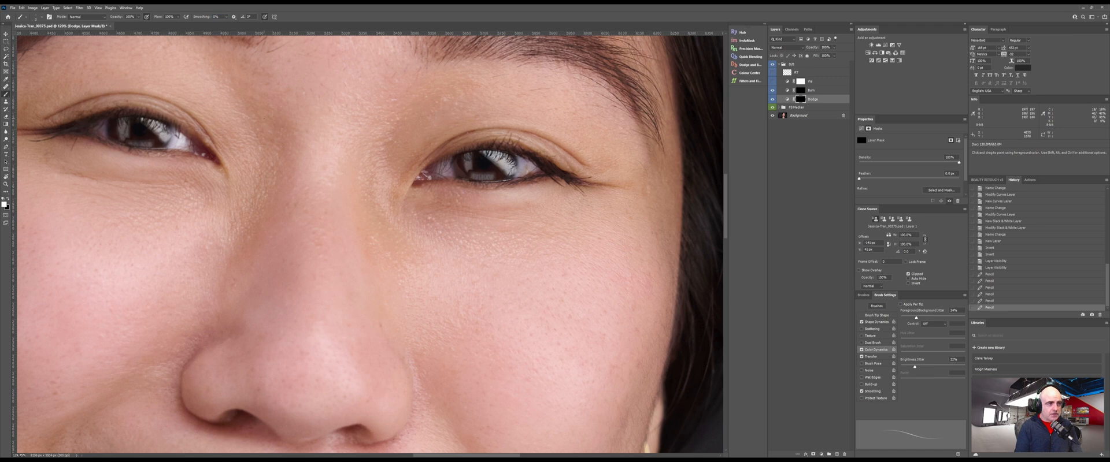
key(shift+1)
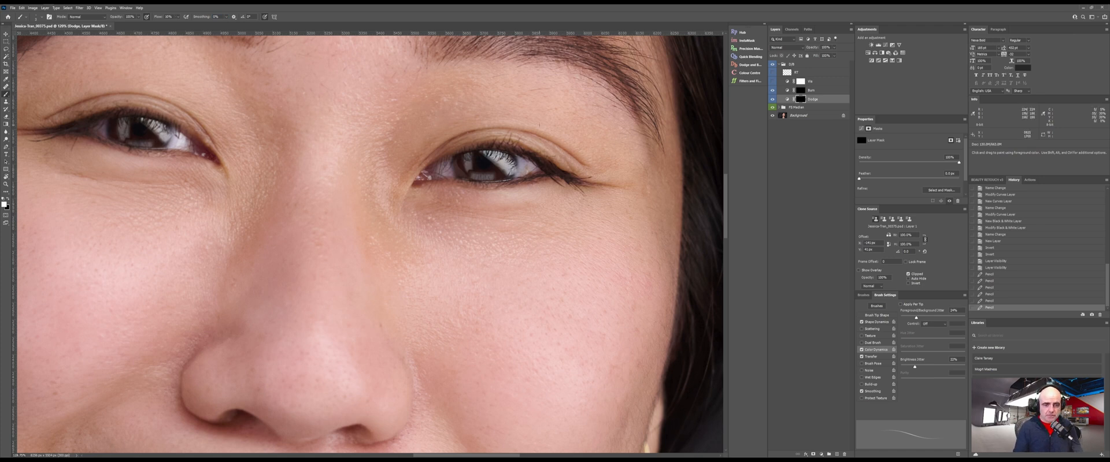
Resize the brush and paint white on the Dodge mask over the iris and eye white of the image-right eye.
alt+right_click(516, 170)
mouse_move(522, 138)
mouse_down()
mouse_move(515, 99)
mouse_move(521, 123)
mouse_up()
drag(515, 156, 478, 188)
drag(475, 176, 488, 177)
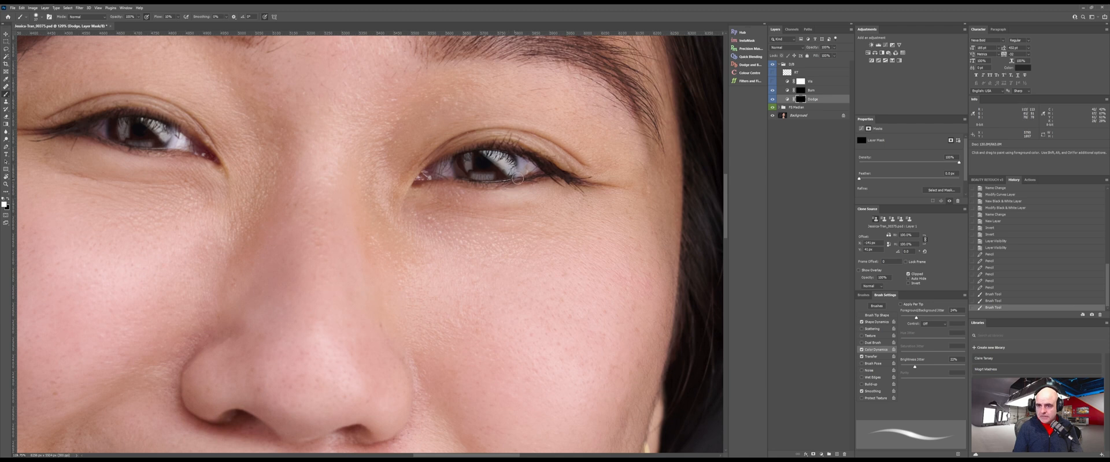
mouse_move(477, 166)
mouse_down()
mouse_move(469, 158)
mouse_move(482, 177)
mouse_up()
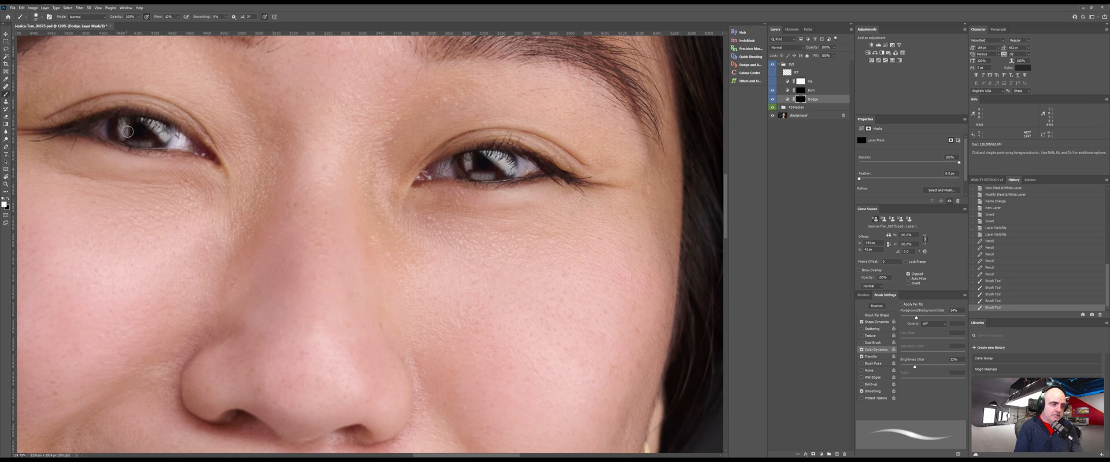
Paint white on the Dodge mask over the iris and eye white of the image-left eye to brighten it.
mouse_move(129, 133)
mouse_down()
mouse_move(146, 146)
mouse_move(149, 121)
mouse_up()
drag(148, 120, 166, 131)
drag(167, 133, 172, 137)
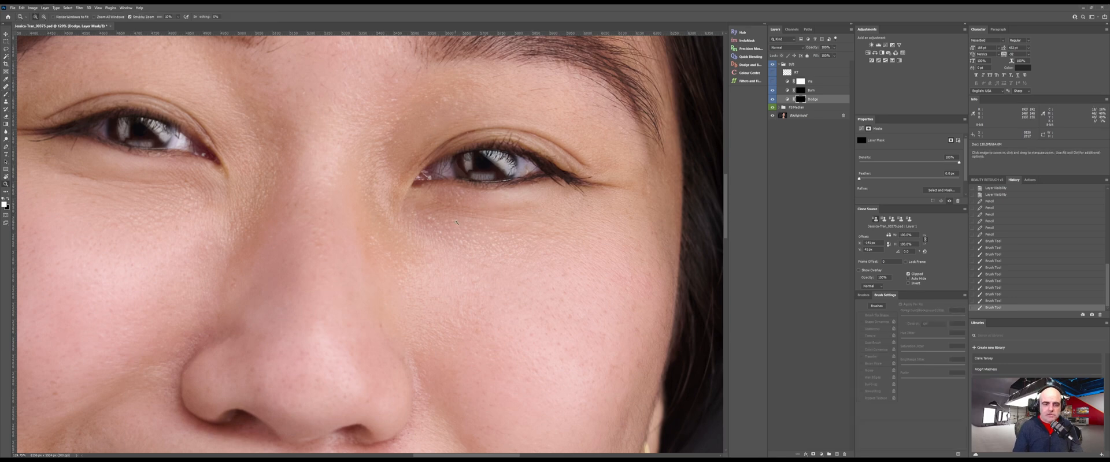
mouse_move(456, 222)
mouse_down()
mouse_move(399, 231)
mouse_move(405, 259)
mouse_up()
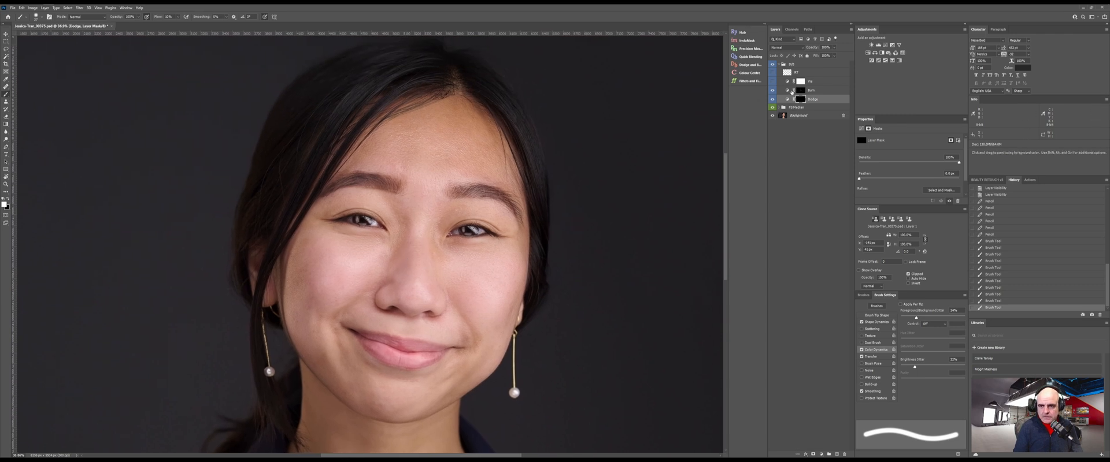
Select the Burn layer and paint white on its mask over both eyebrows with a larger brush to darken them.
click(811, 90)
click(467, 200)
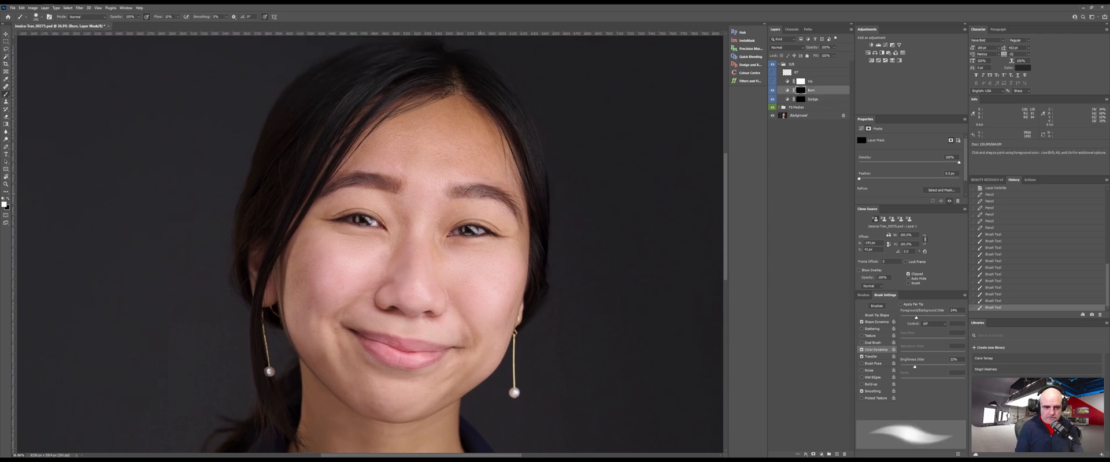
click(470, 190)
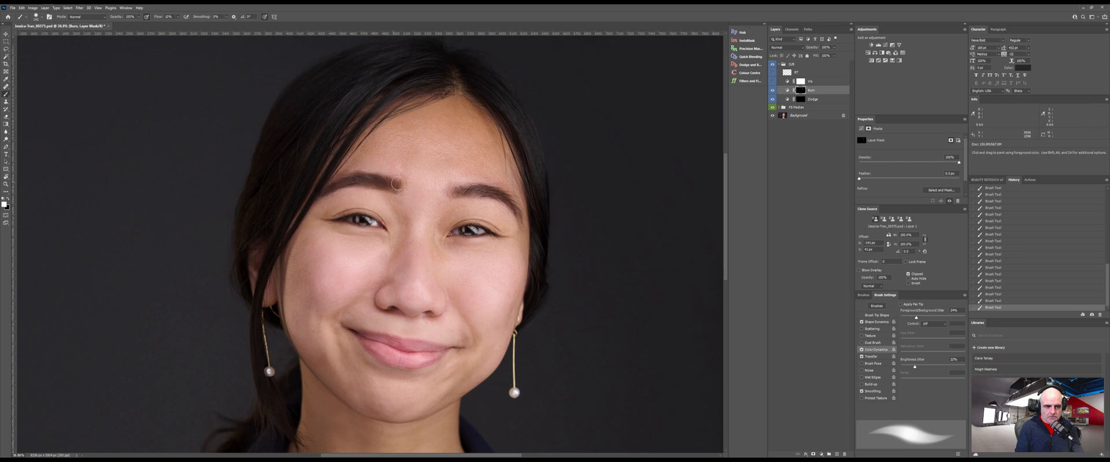
click(488, 208)
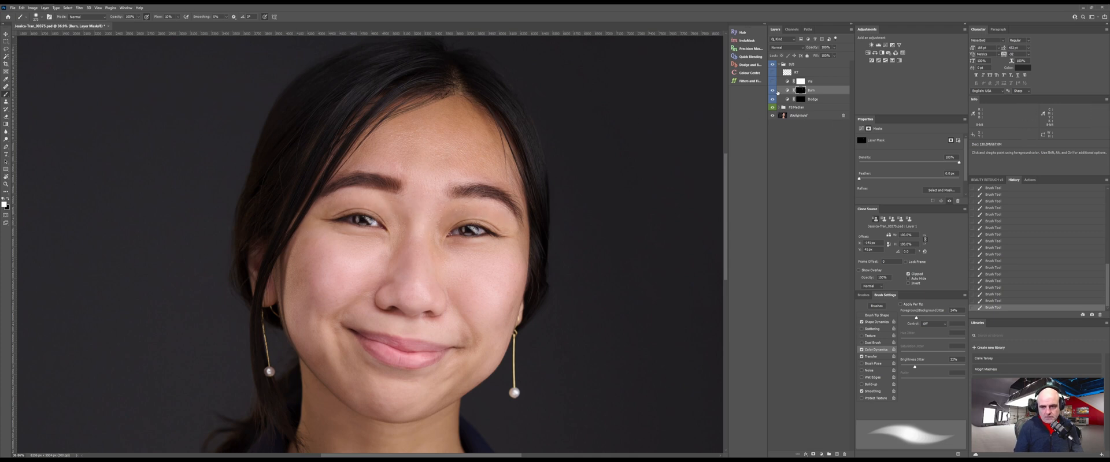
Compare the portrait with the dodge-and-burn group on and off, and slightly lower the Burn layer's opacity to soften the eyebrow darkening.
click(773, 65)
click(773, 65)
click(773, 65)
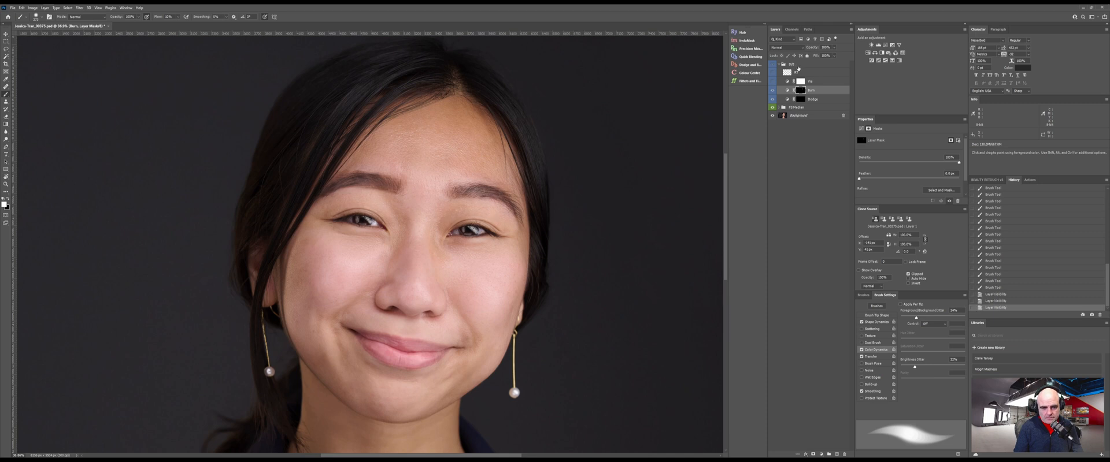
click(834, 48)
drag(834, 55, 831, 55)
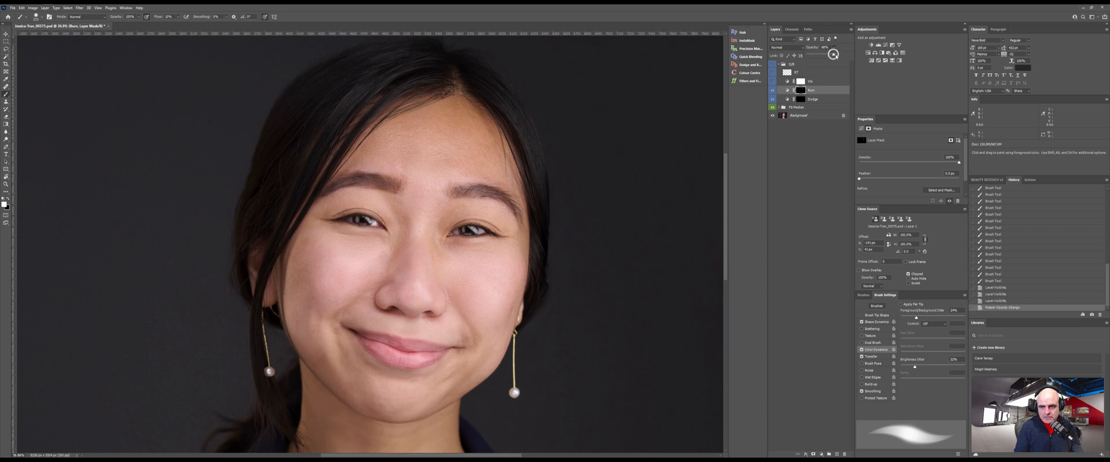
click(834, 49)
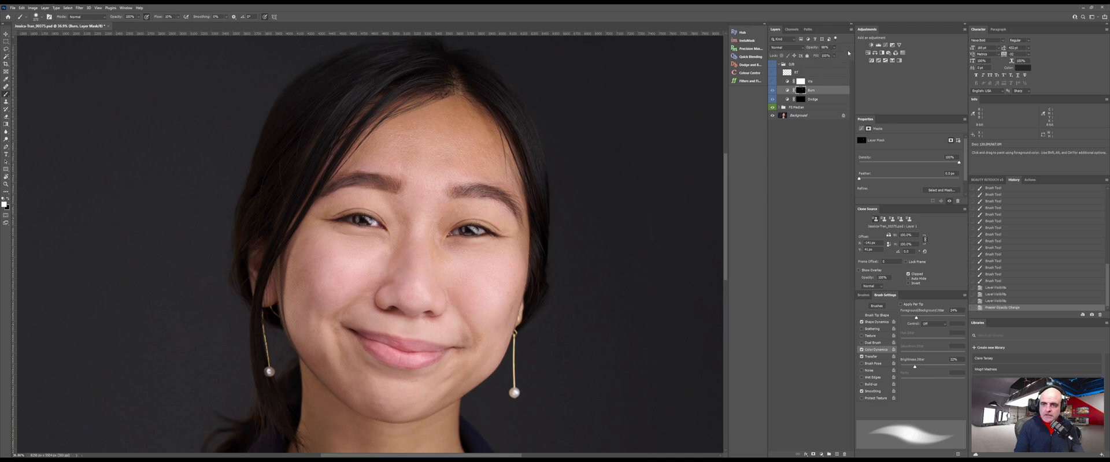
click(834, 48)
drag(832, 56, 825, 56)
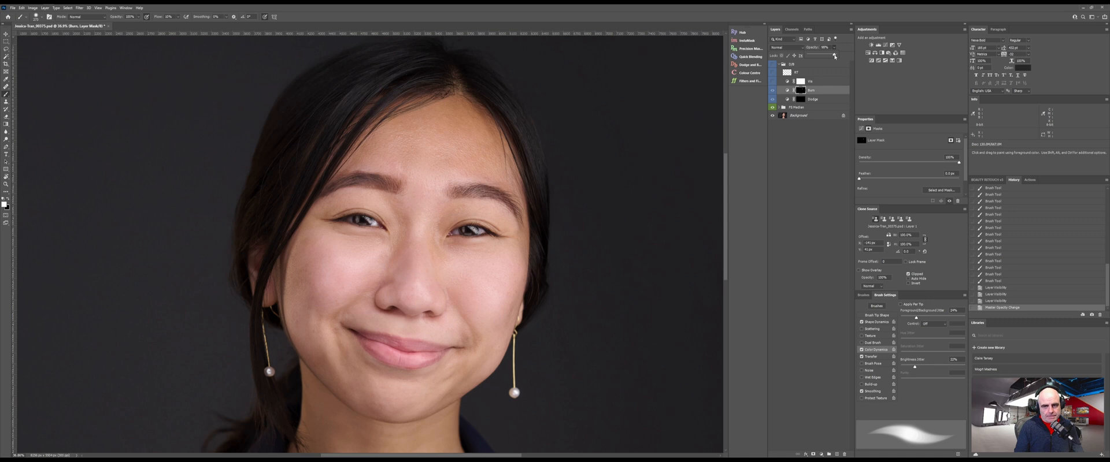
click(773, 64)
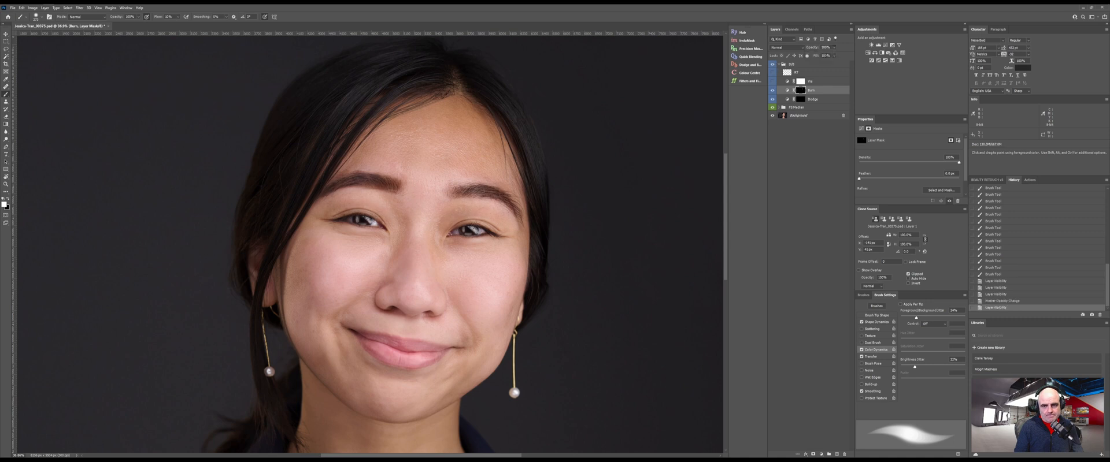
drag(834, 56, 827, 57)
drag(829, 56, 830, 57)
click(773, 64)
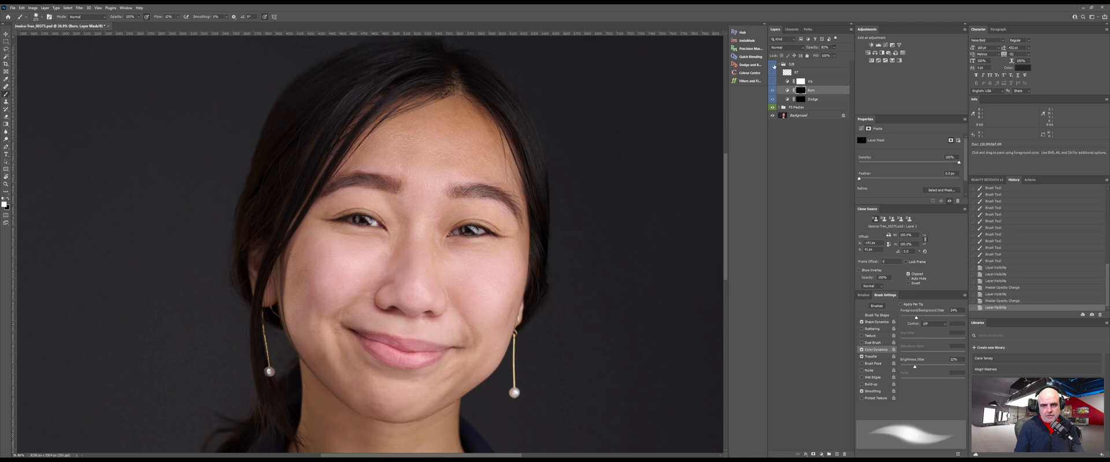
Compare the portrait with the dodge-and-burn group hidden and shown to judge the reduced burn.
click(773, 65)
click(772, 65)
click(773, 64)
click(776, 65)
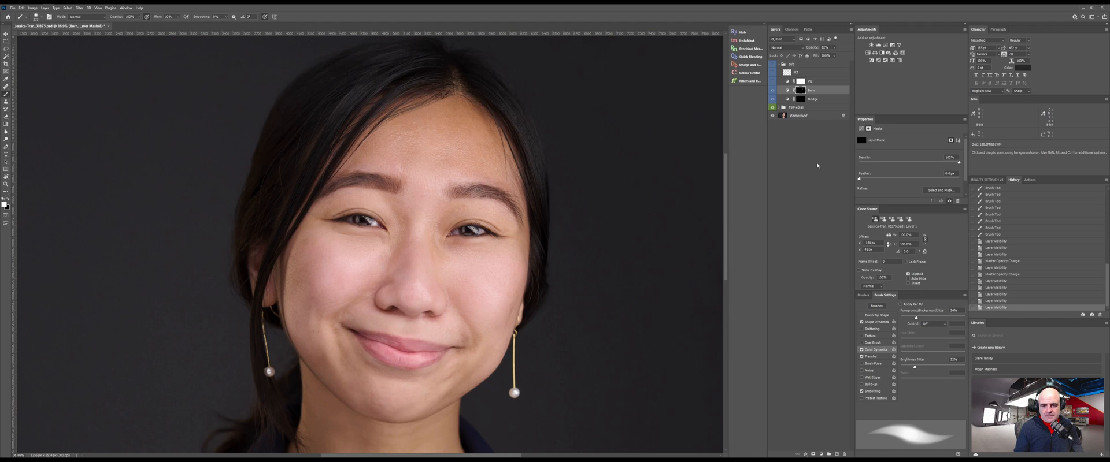
right_click(806, 178)
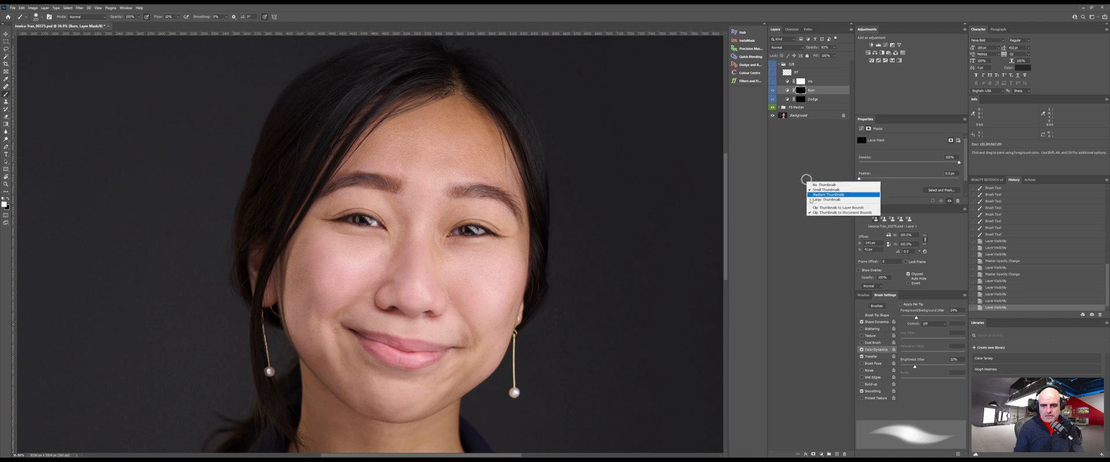
click(797, 209)
click(803, 195)
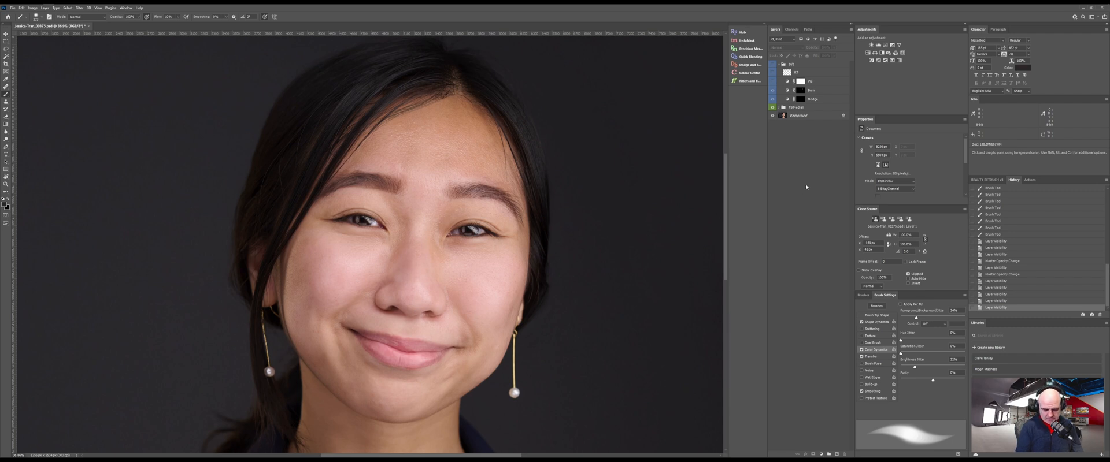
Switch to Wacom Tablet Properties for the pen and review its general options, including the pressure compatibility setting, leaving them unchanged.
key(F1)
click(570, 386)
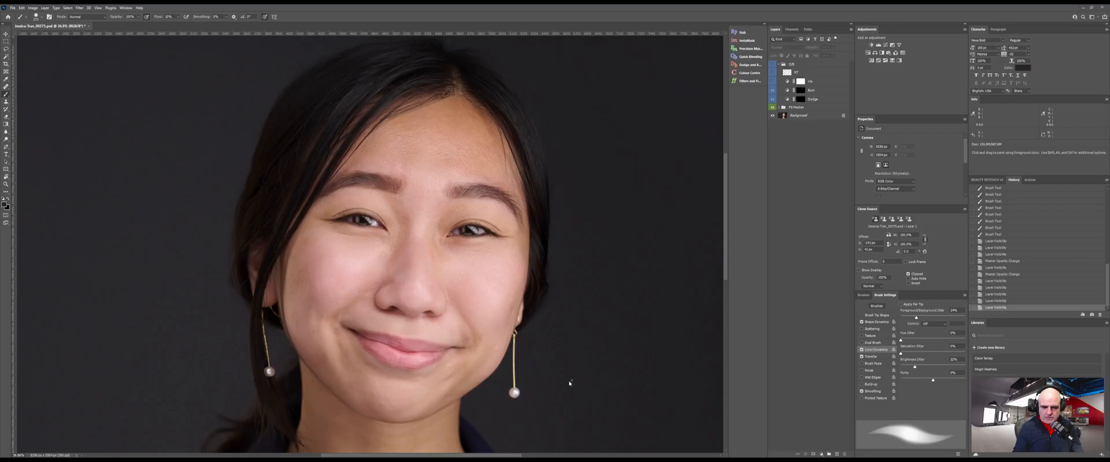
key(F1)
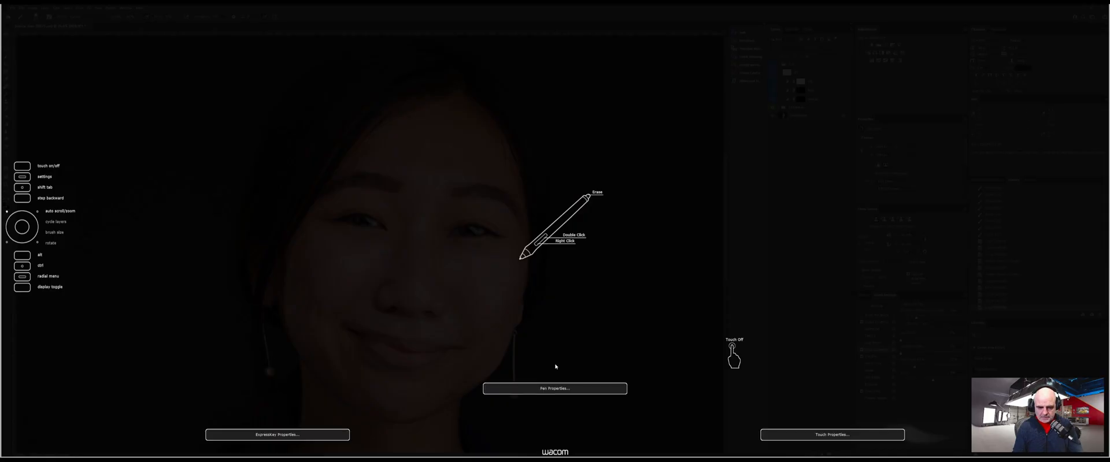
click(549, 389)
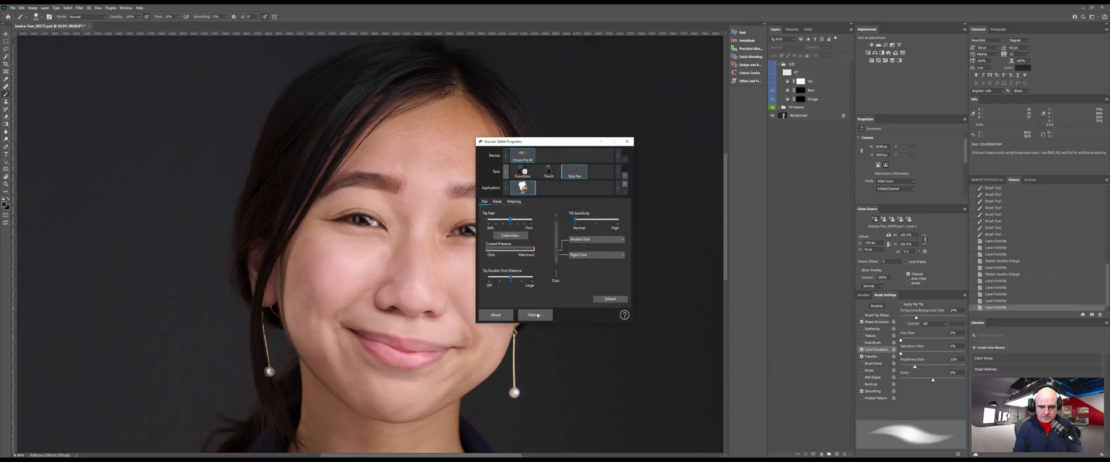
click(540, 316)
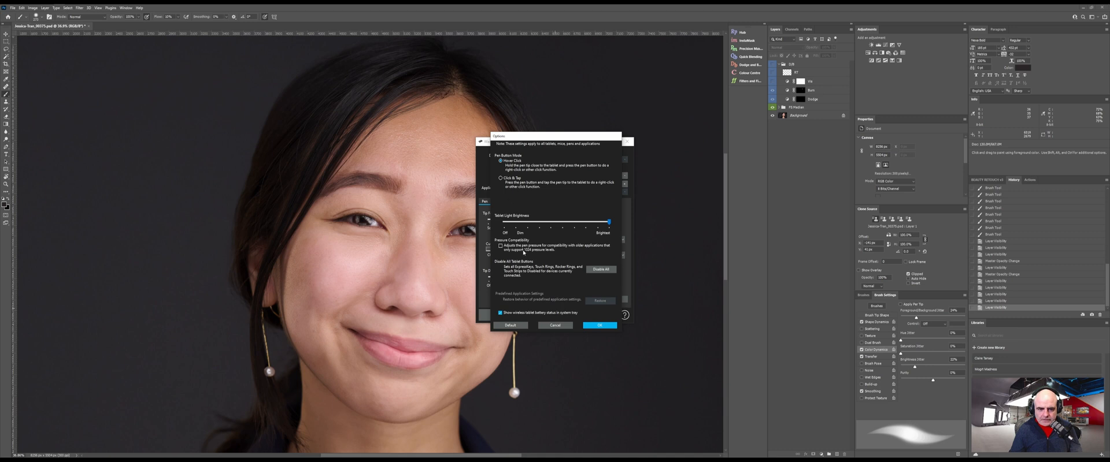
click(557, 325)
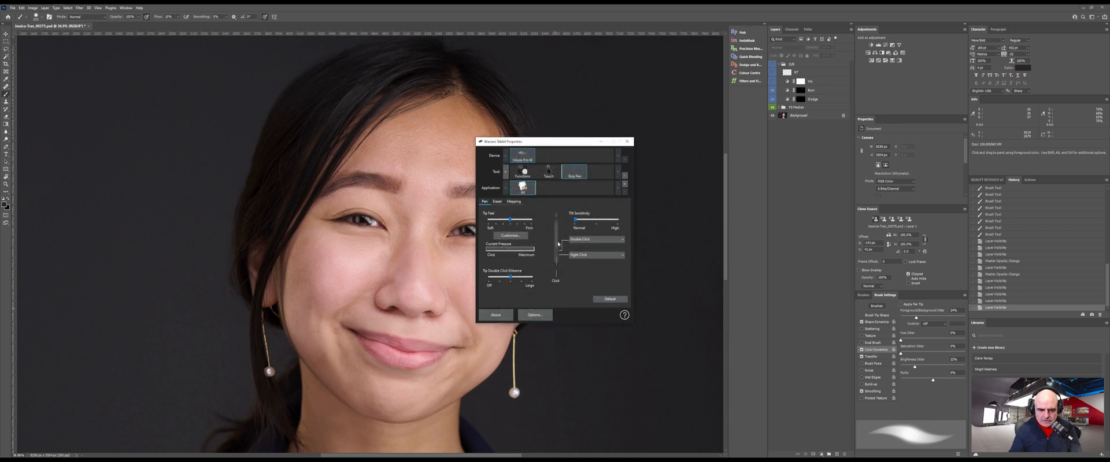
Review the pen's tip feel pressure curve and its screen mapping settings, and close Wacom Tablet Properties.
click(516, 236)
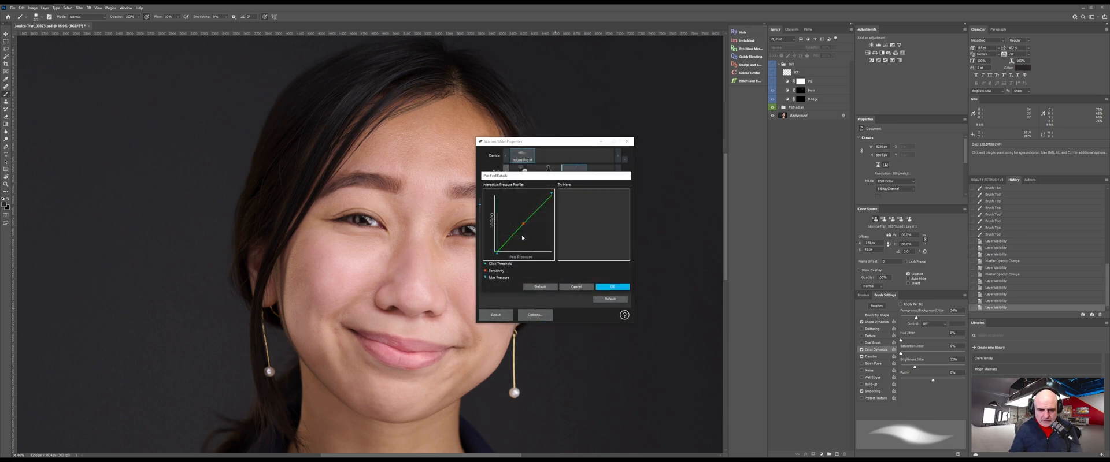
click(575, 288)
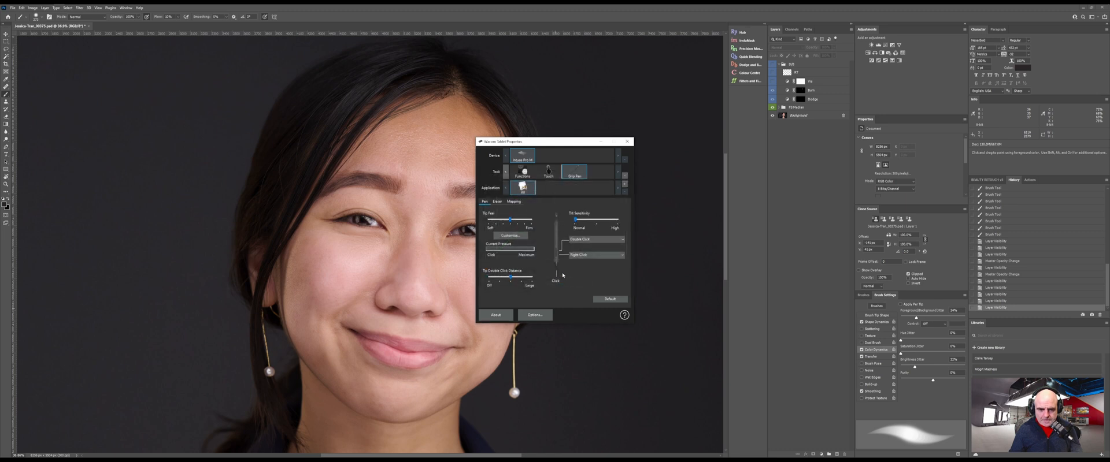
click(514, 202)
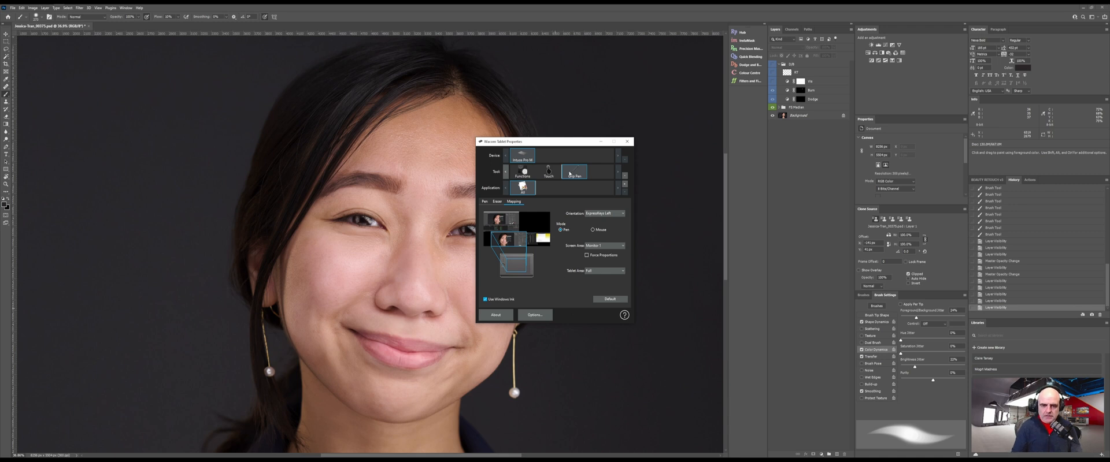
click(627, 141)
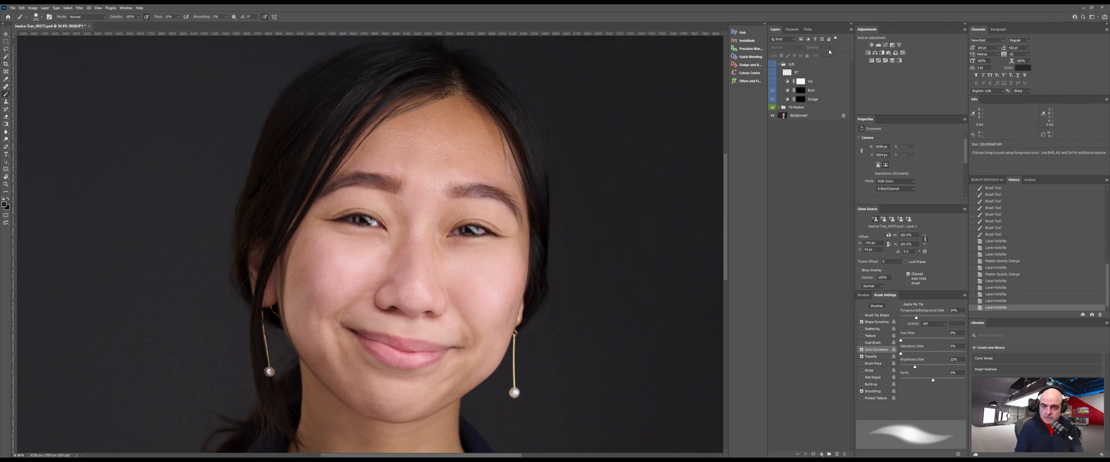
Show the dodge-and-burn group again, reduce the whole group's opacity slightly, and compare the portrait with and without it.
click(802, 65)
click(773, 65)
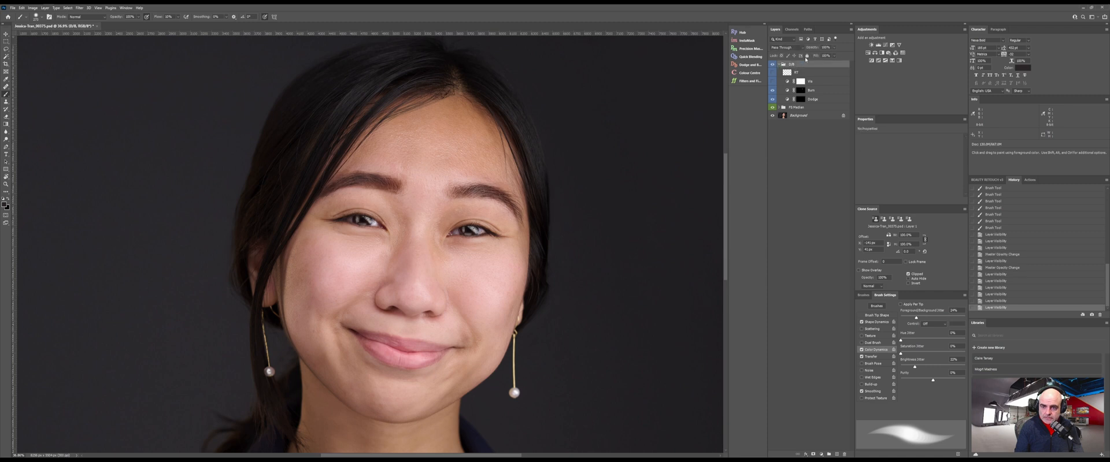
click(834, 48)
click(834, 55)
drag(835, 56, 829, 57)
click(850, 50)
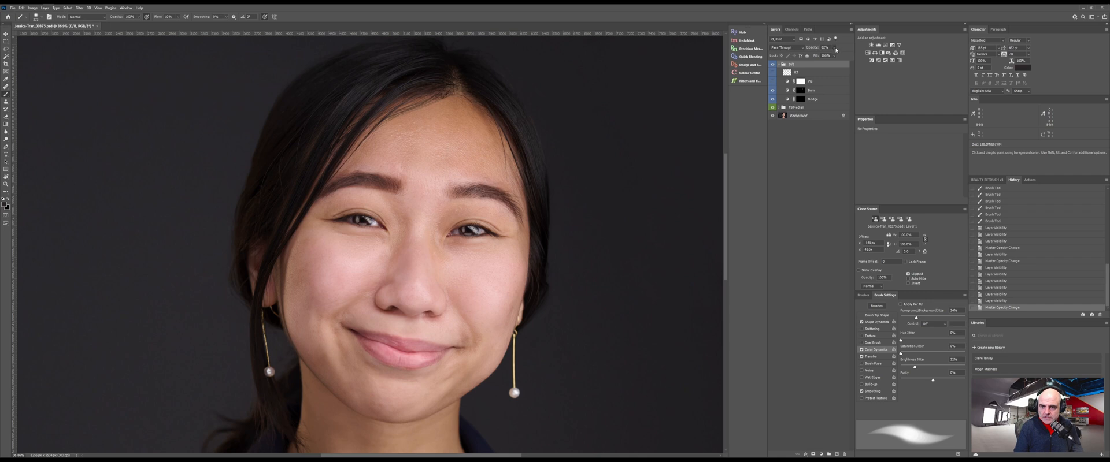
click(836, 49)
drag(835, 56, 835, 57)
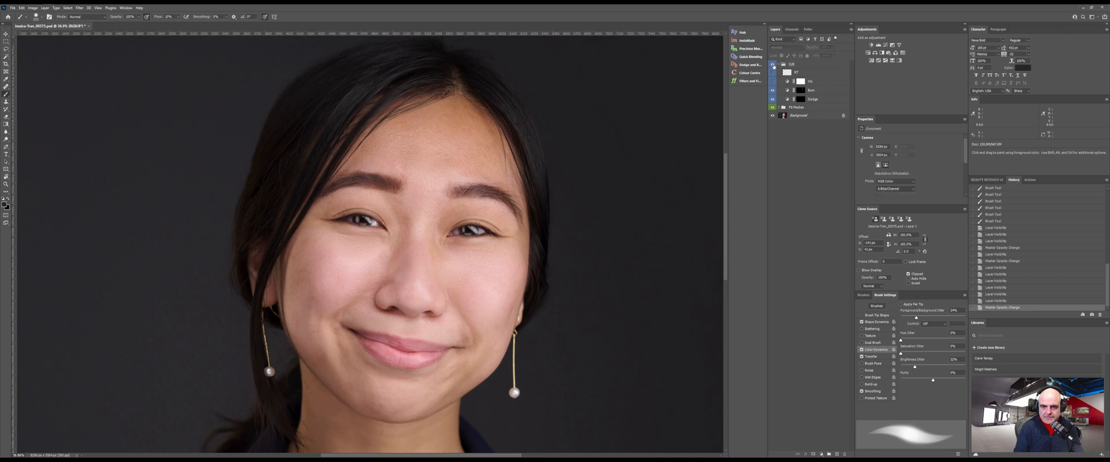
click(772, 64)
click(773, 67)
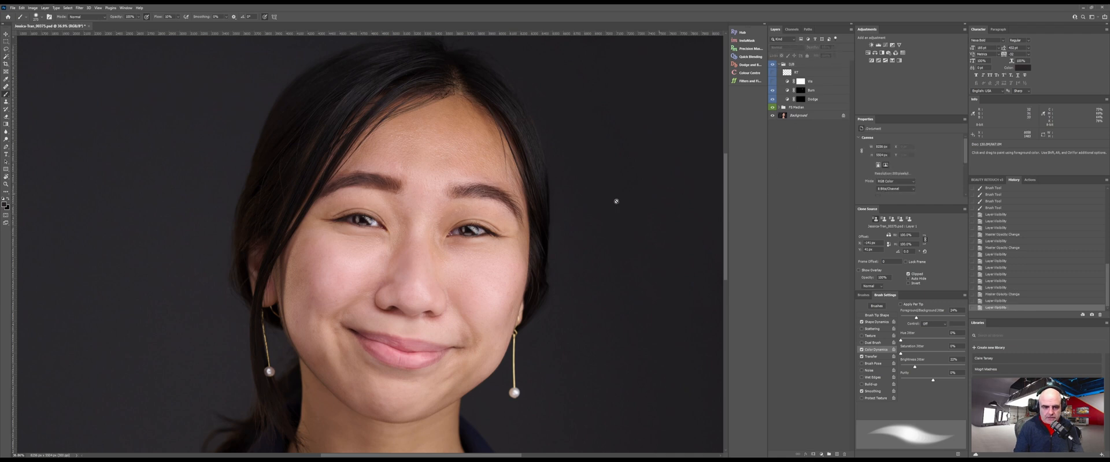
Delete the hidden blank and black-and-white helper layers from the dodge-and-burn group and collapse the group.
key(z)
scroll(424, 263, down, 2)
drag(424, 263, 328, 263)
key(b)
mouse_move(328, 264)
mouse_down()
mouse_move(354, 197)
mouse_move(341, 206)
mouse_up()
click(807, 74)
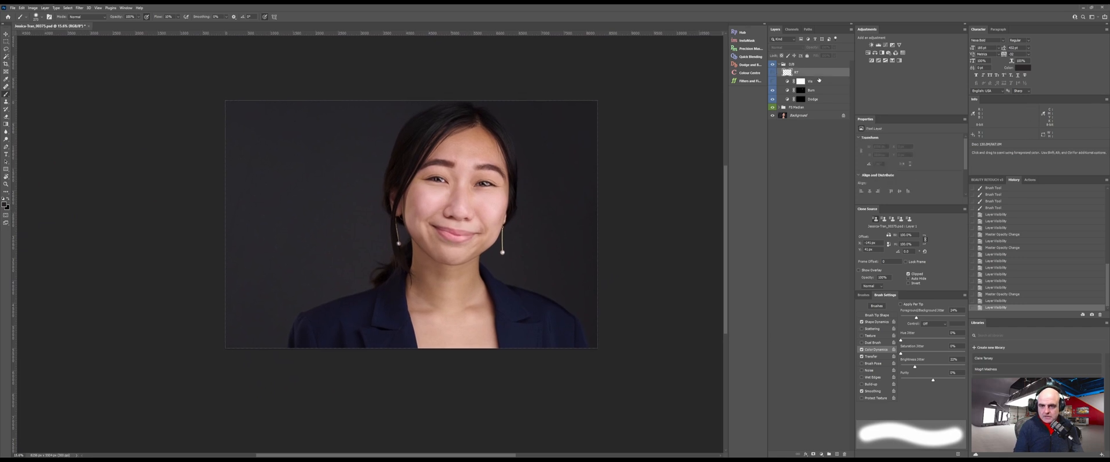
shift+click(815, 81)
drag(815, 82, 844, 455)
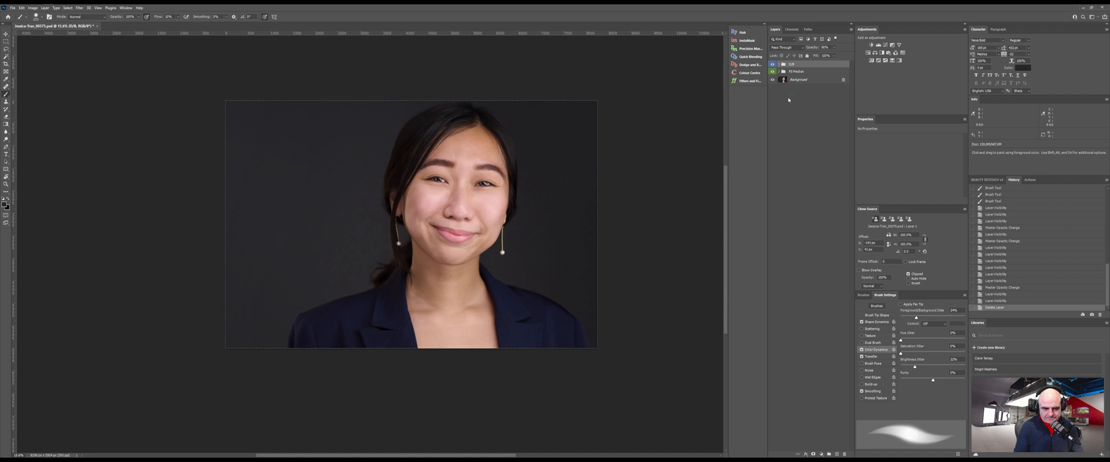
Convert the dodge-and-burn group and the FS Median group together into one smart object, and deselect it.
shift+click(809, 72)
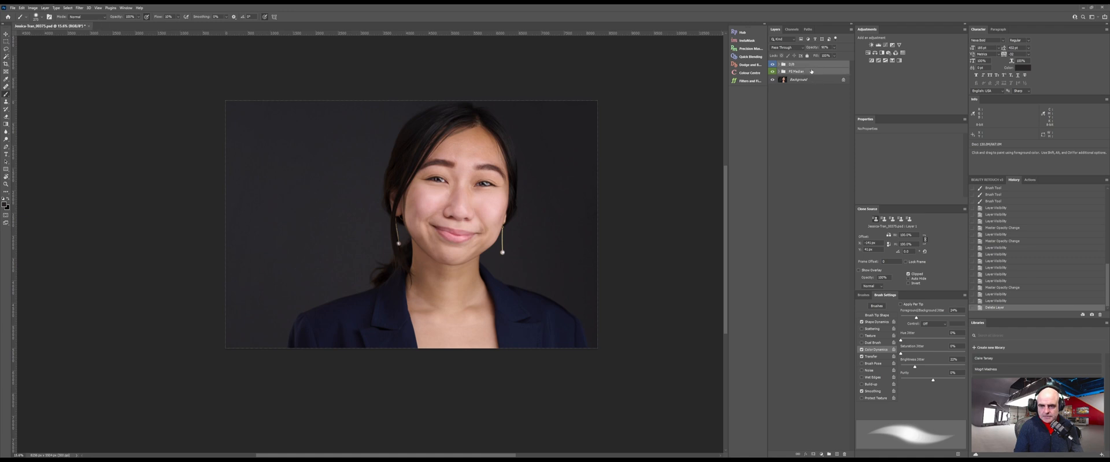
right_click(813, 68)
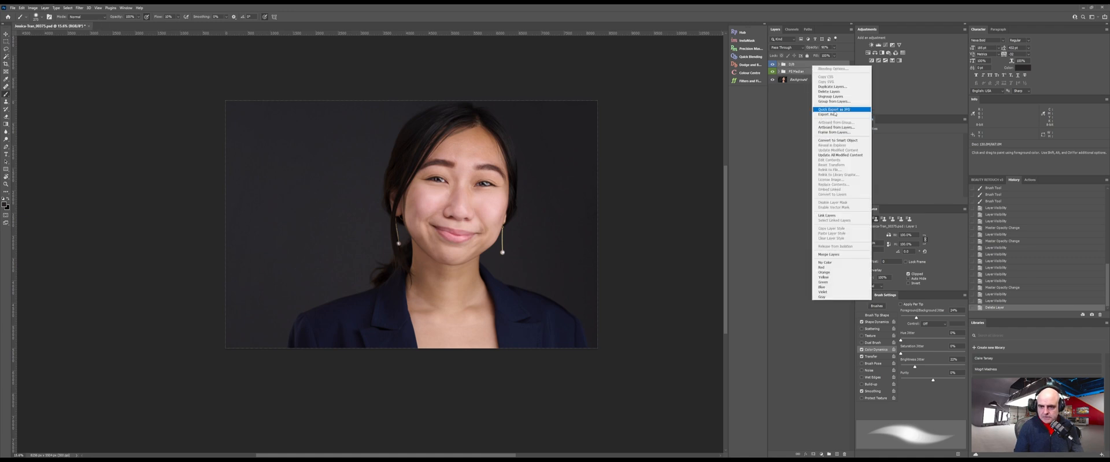
click(839, 141)
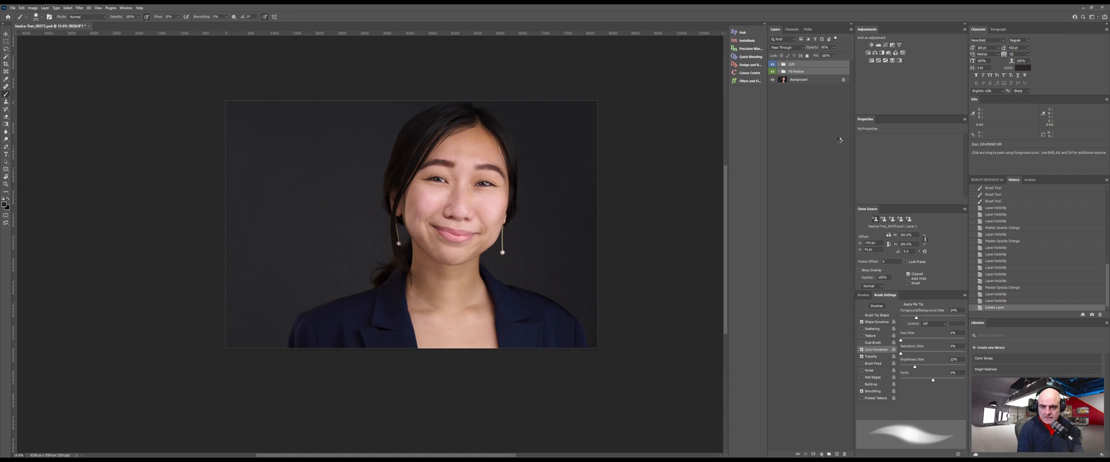
click(788, 108)
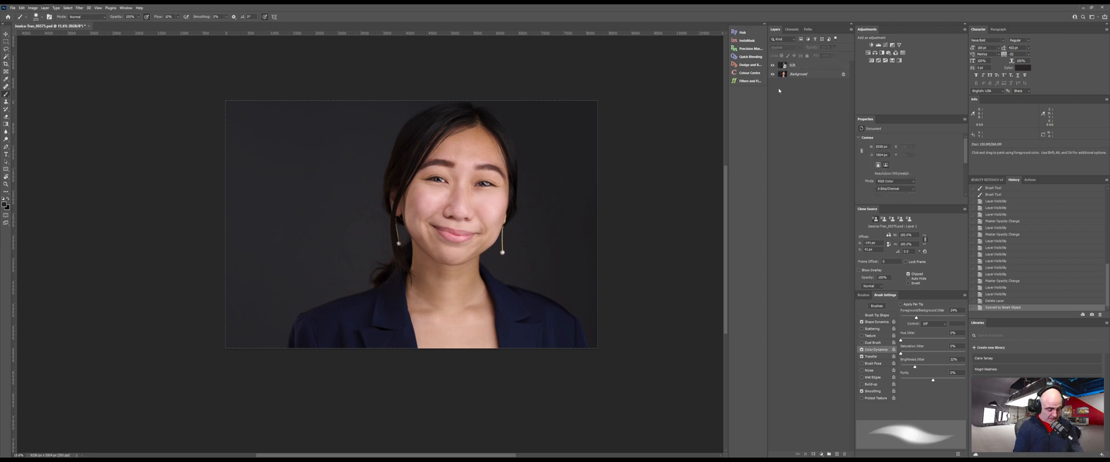
Create a sharpening layer with a black mask above the smart object, accepting the Surface Blur settings.
key(ctrl+shift+alt+n)
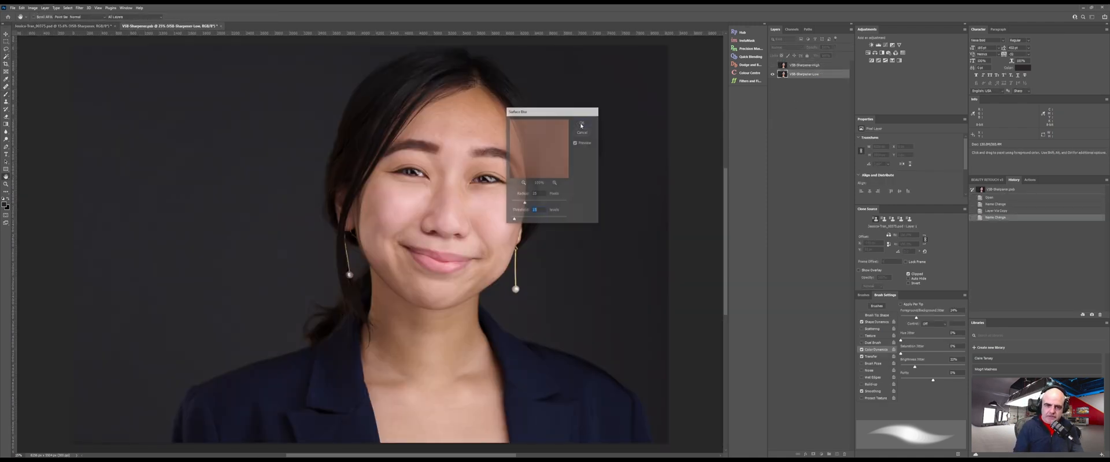
click(581, 126)
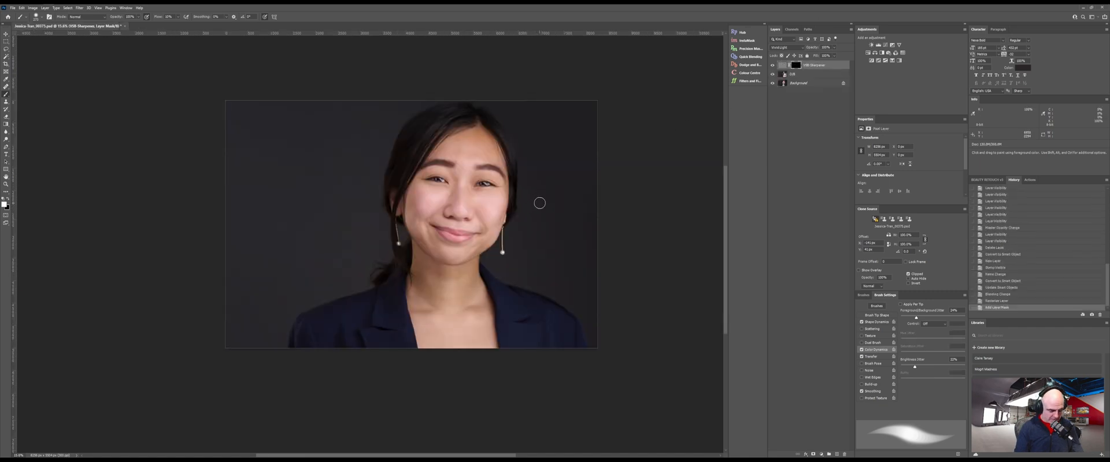
Adjust the brush size and paint white on the sharpening layer's mask over both eyes.
key(shift+b)
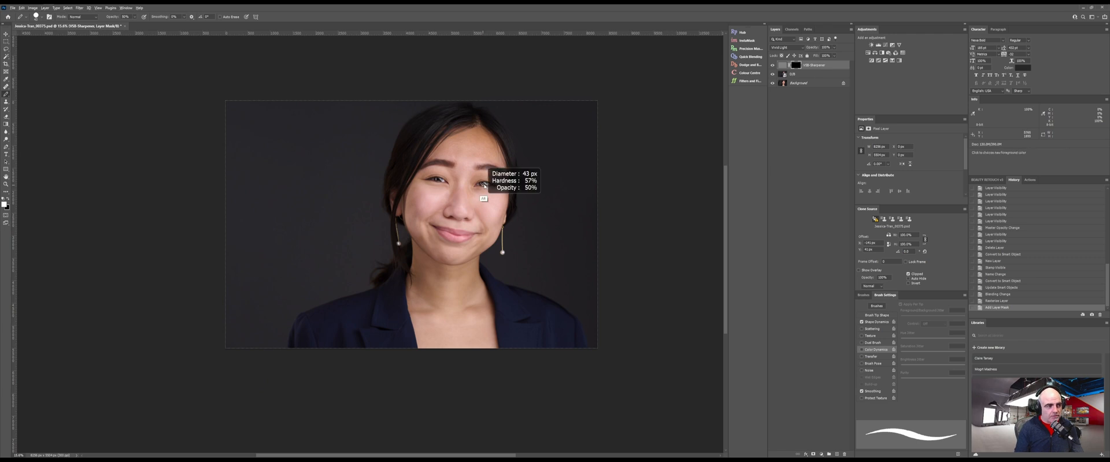
key(shift+b)
key(shift+b)
key(shift+b)
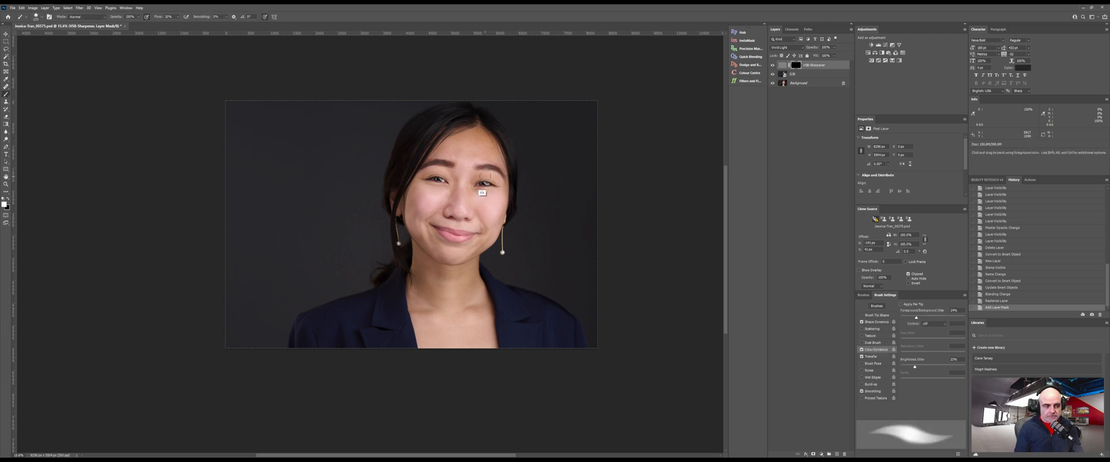
drag(480, 185, 510, 189)
key(z)
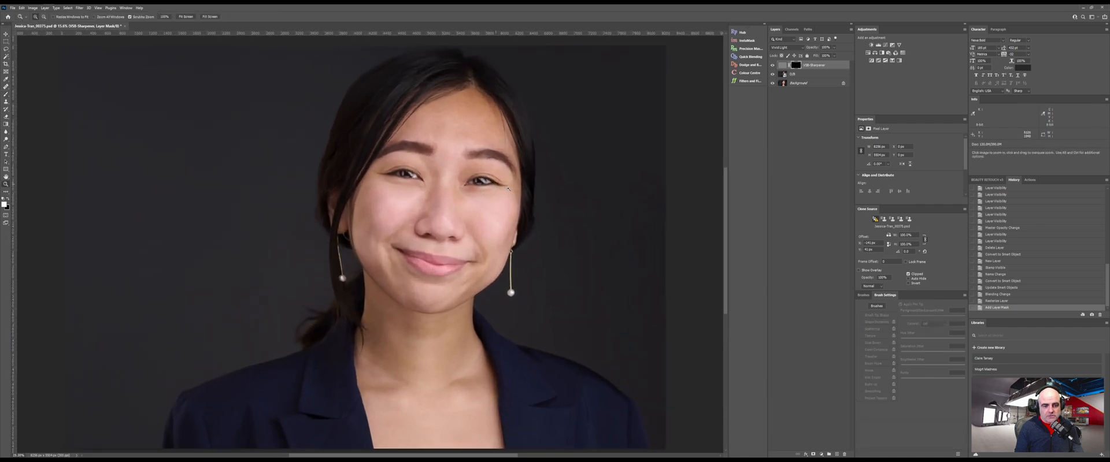
key(b)
click(481, 181)
click(481, 181)
click(480, 181)
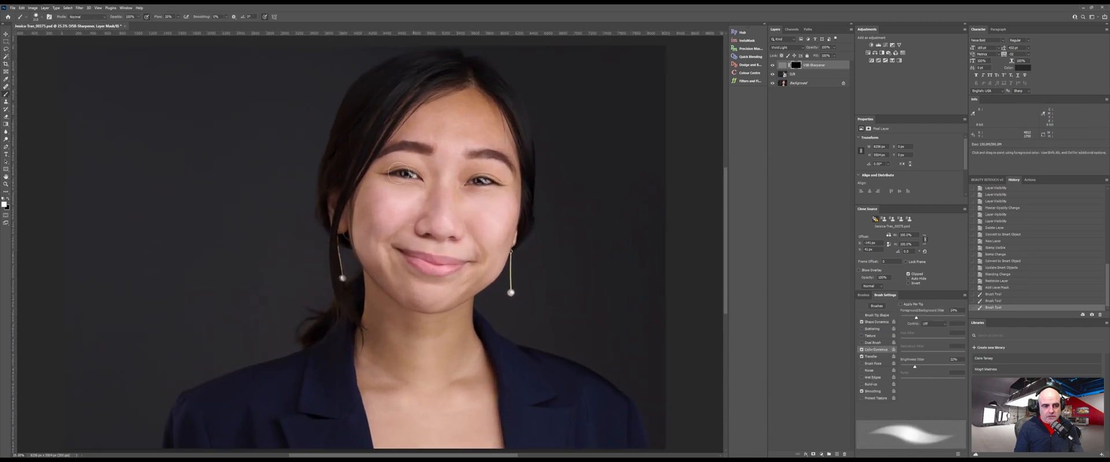
click(407, 174)
click(407, 173)
click(407, 173)
click(406, 173)
Paint white on the sharpening mask along both eyebrows and just above the upper lip.
drag(426, 148, 422, 151)
mouse_move(425, 150)
mouse_down()
mouse_move(375, 147)
mouse_move(493, 155)
mouse_move(512, 166)
mouse_up()
drag(440, 246, 446, 246)
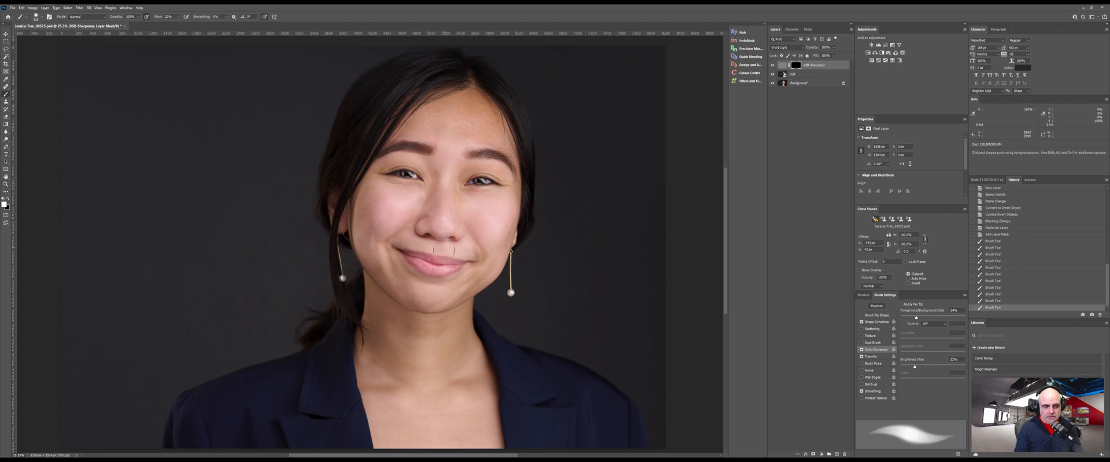
Paint white on the sharpening mask along the hair from the parting down the side of the face.
mouse_move(446, 76)
mouse_down()
mouse_move(365, 134)
mouse_move(328, 187)
mouse_up()
mouse_move(460, 66)
mouse_down()
mouse_move(351, 187)
mouse_move(417, 103)
mouse_up()
mouse_move(473, 82)
mouse_down()
mouse_move(408, 104)
mouse_move(393, 123)
mouse_up()
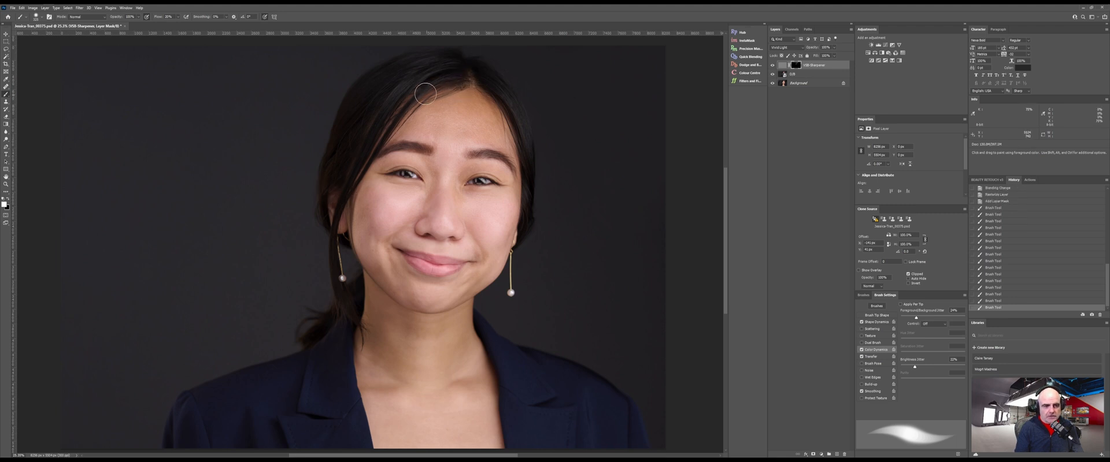
mouse_move(425, 93)
mouse_down()
mouse_move(487, 80)
mouse_move(443, 86)
mouse_up()
drag(451, 75, 354, 171)
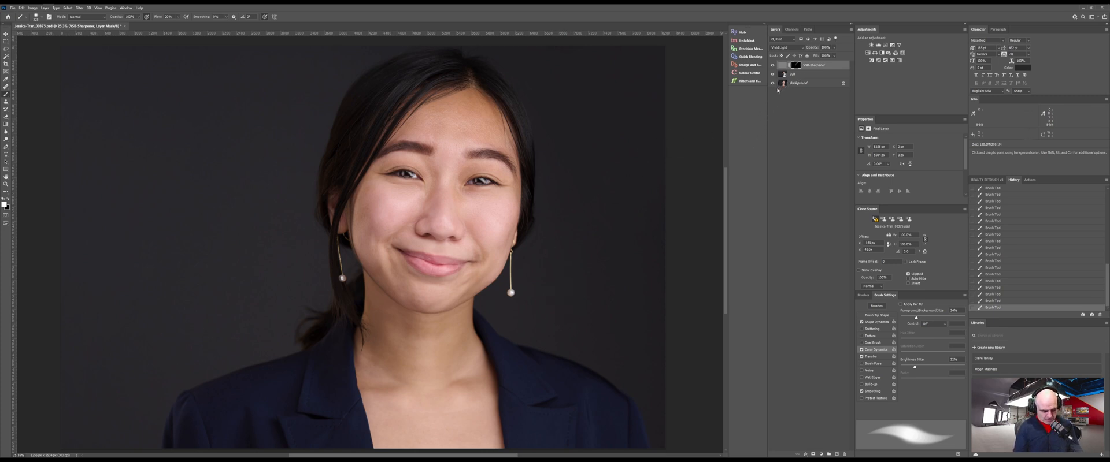
Add a darkening Curves vignette with a feathered elliptical mask, shift it to centre on the face, and compare the portrait with and without it.
key(F2)
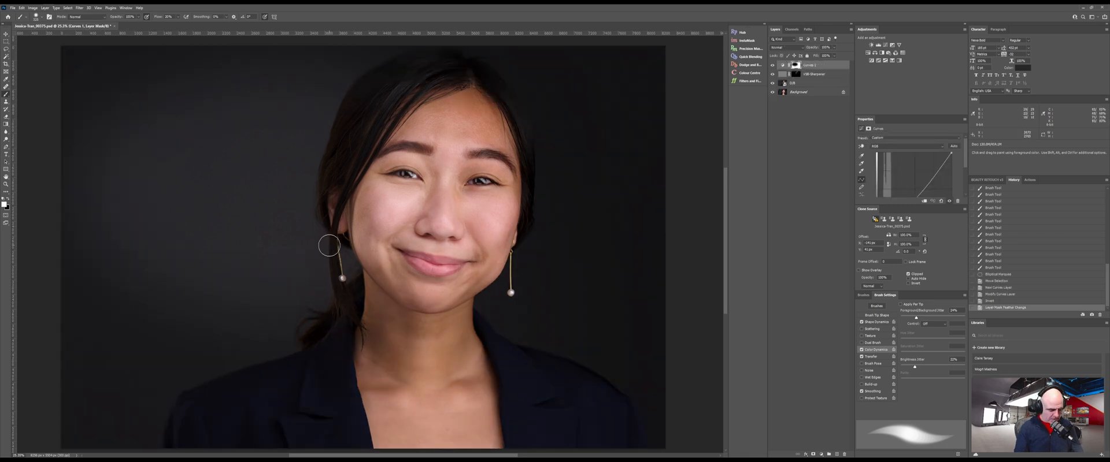
key(v)
drag(243, 195, 402, 206)
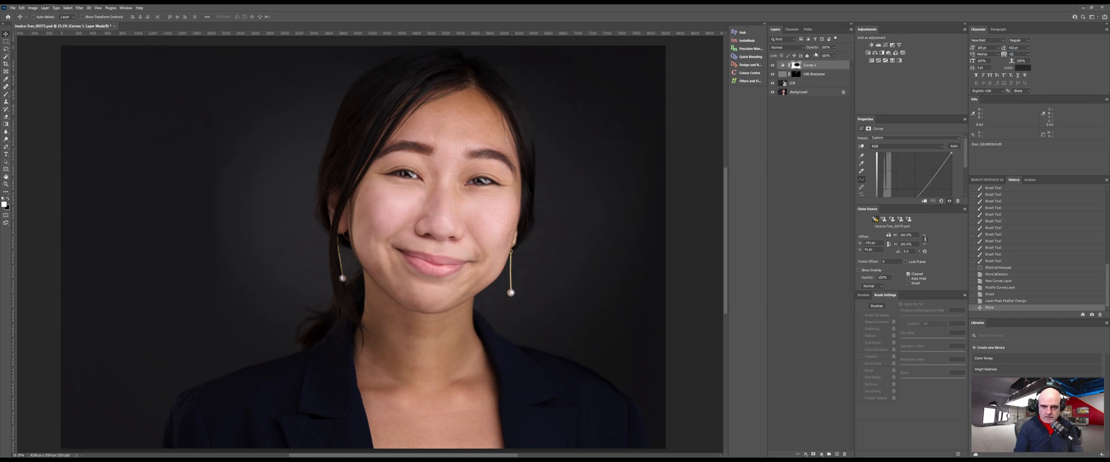
click(773, 66)
click(774, 65)
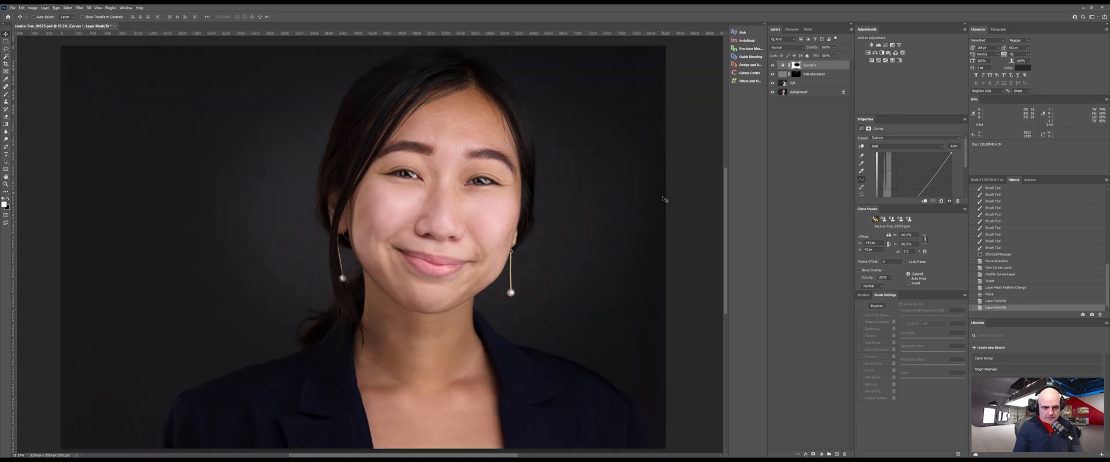
Examine the vignetted portrait up close and as a whole, and deselect the Curves layer.
key(z)
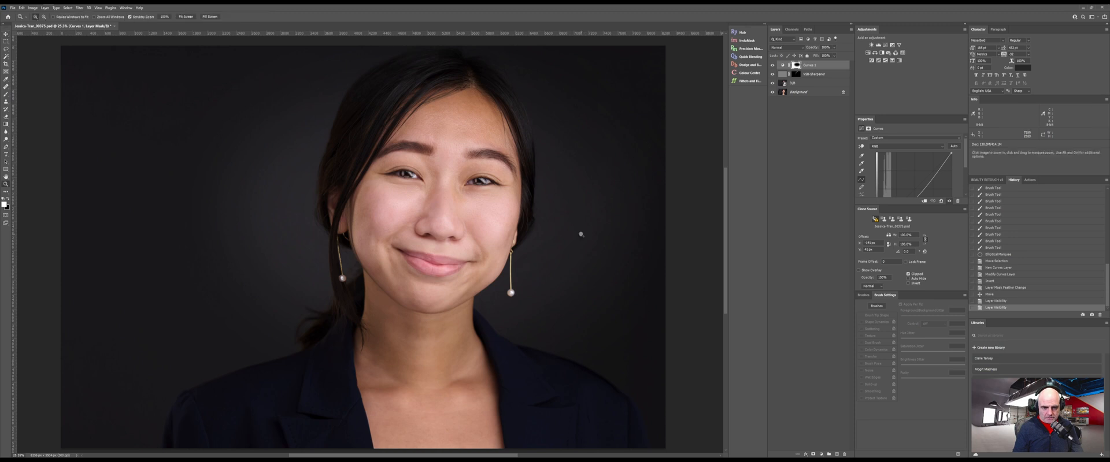
click(572, 230)
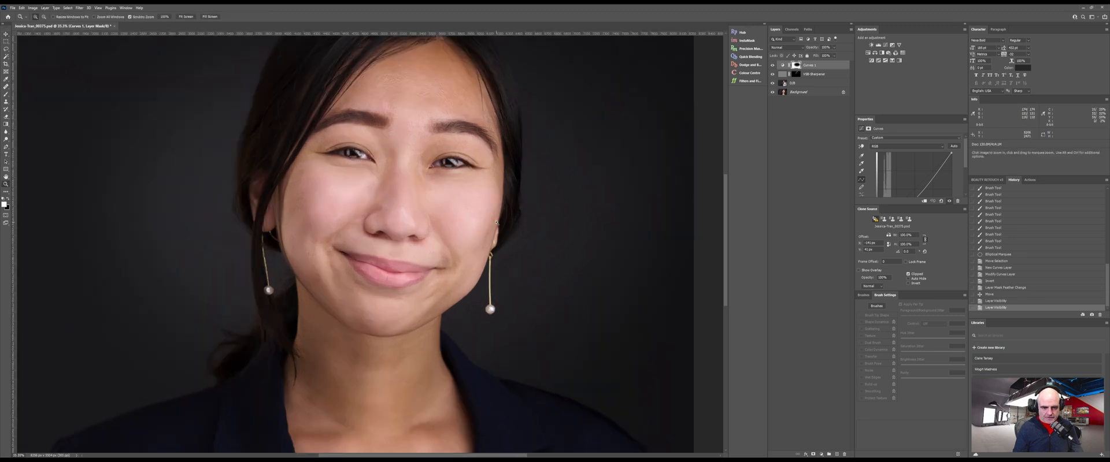
click(575, 224)
drag(574, 219, 533, 220)
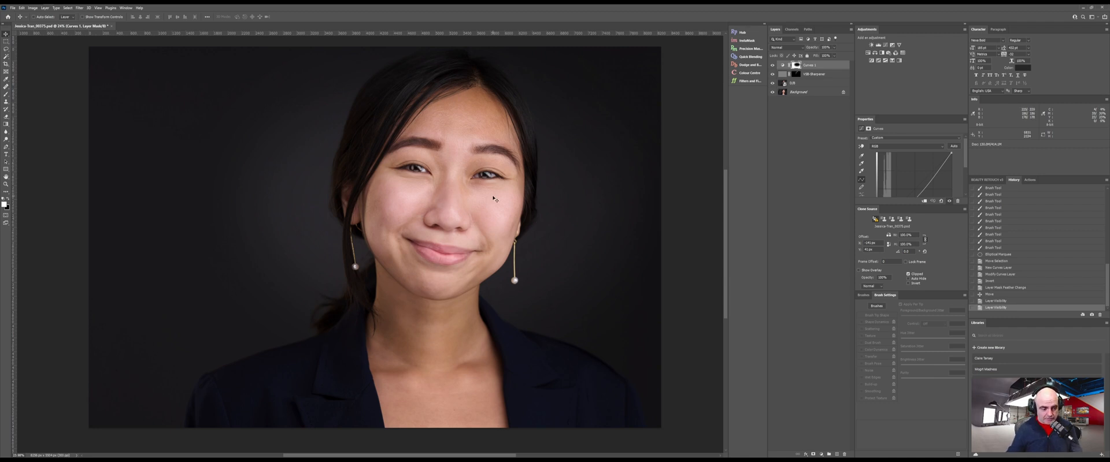
click(775, 213)
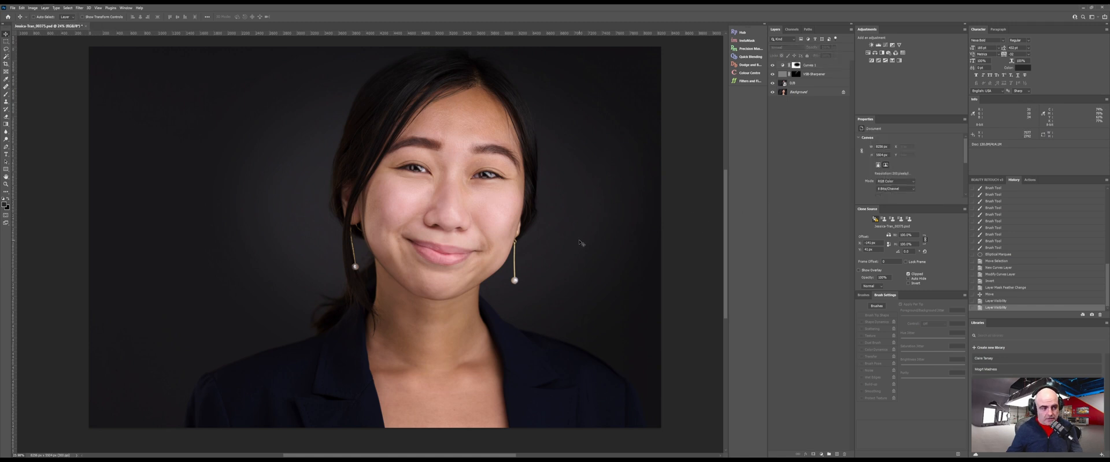